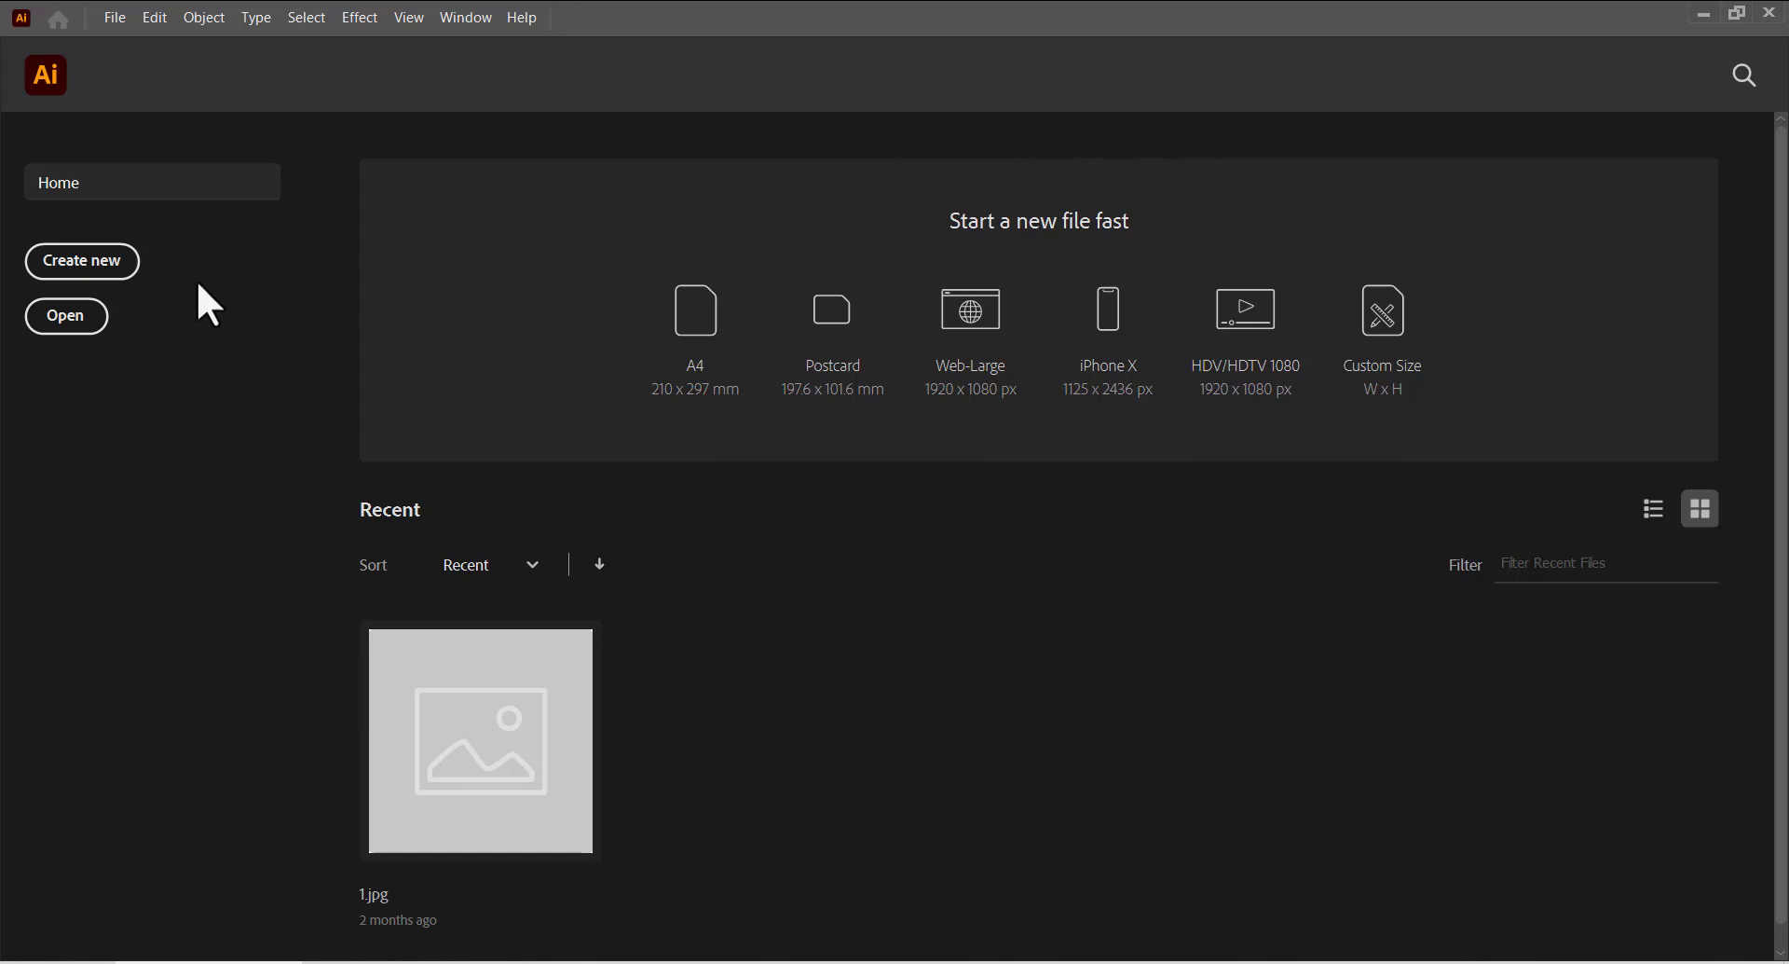
- Create a new document from the recent custom 4000 x 2416 px preset
left_click(82, 266)
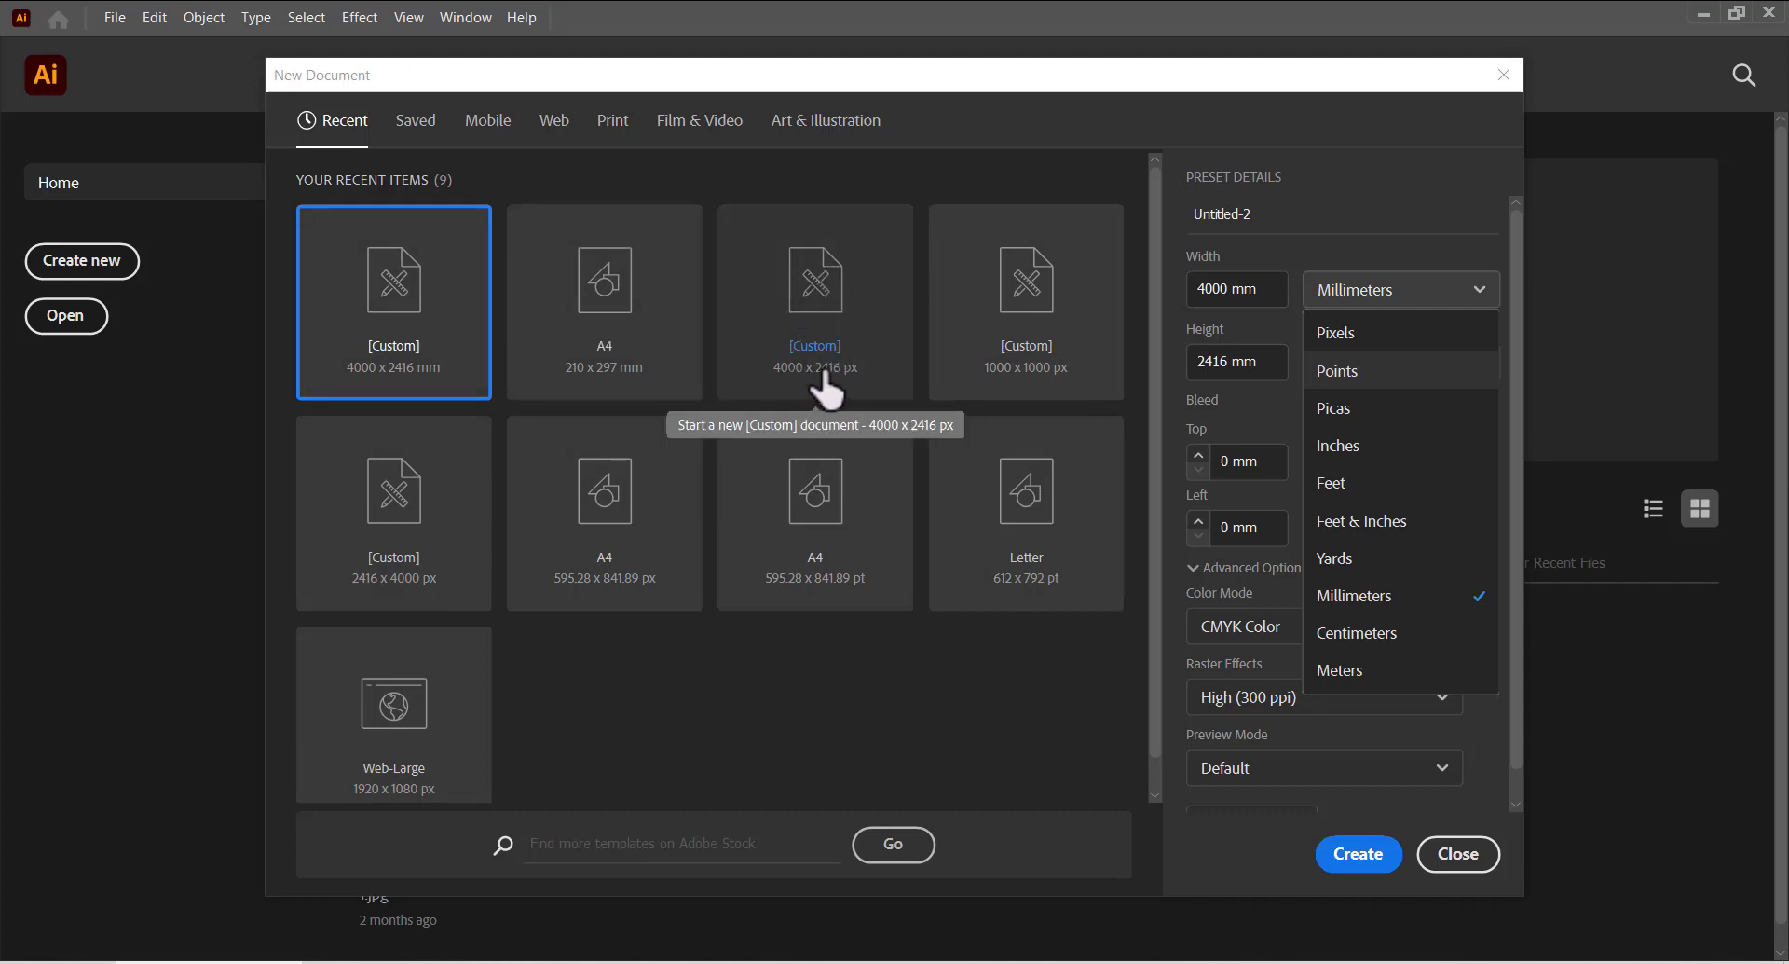
left_click(858, 392)
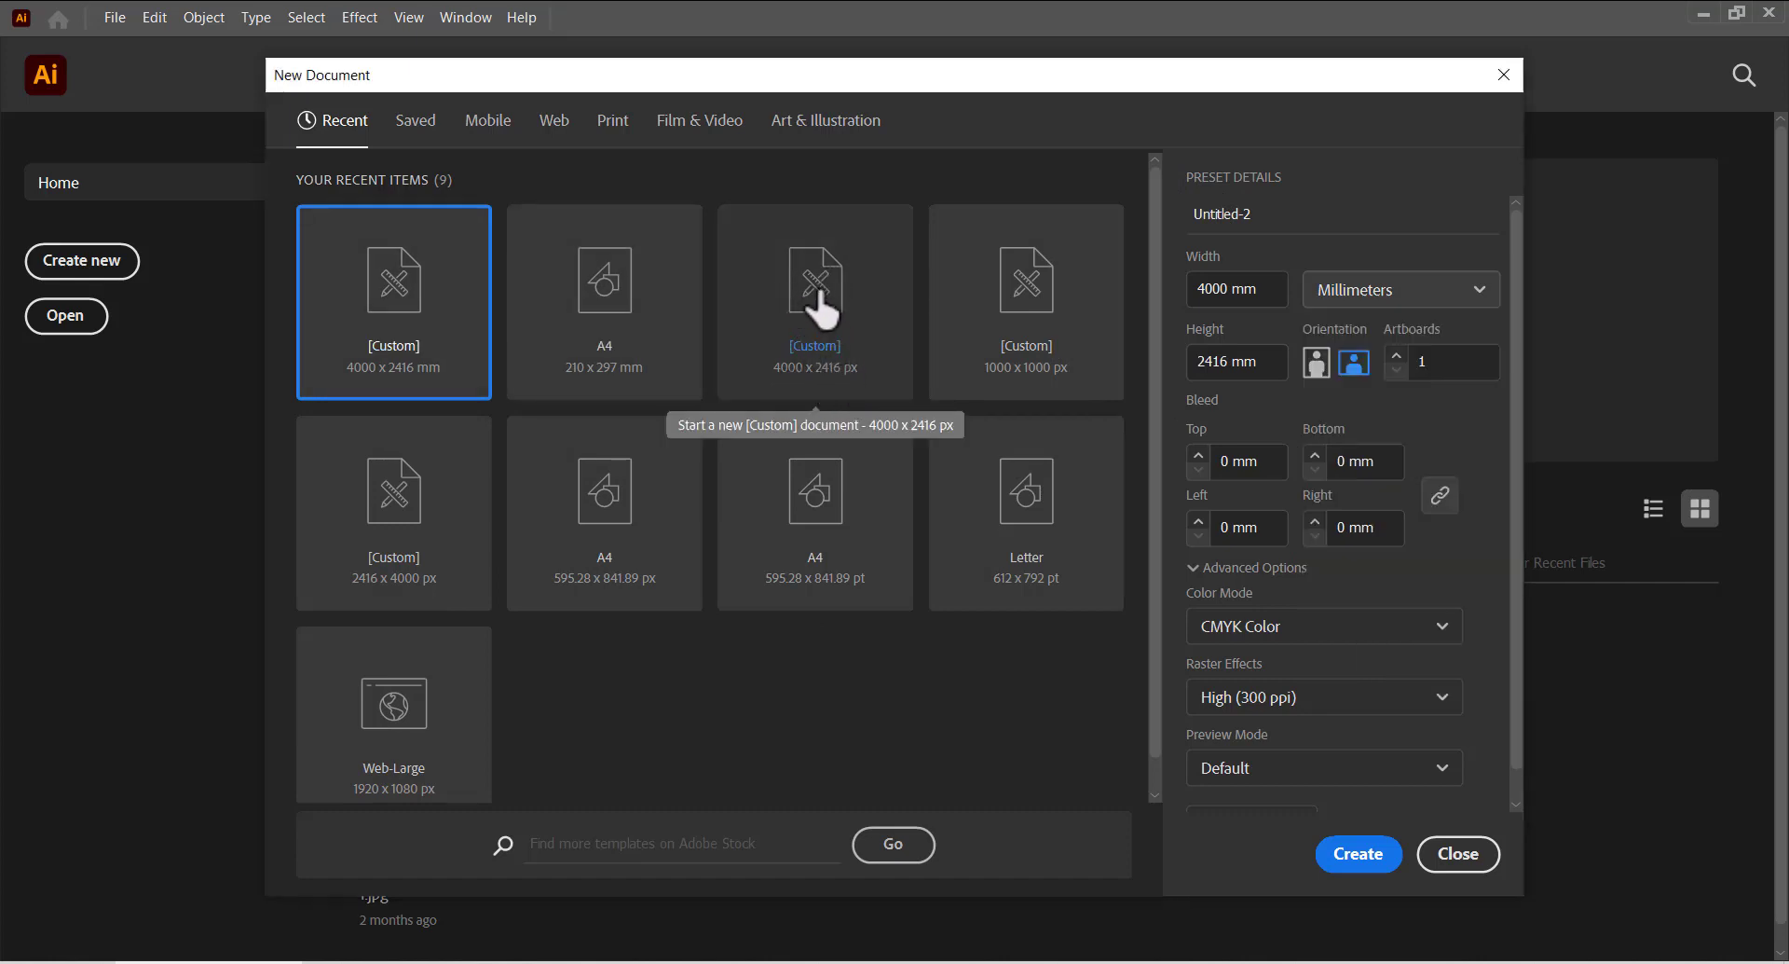
left_click(859, 391)
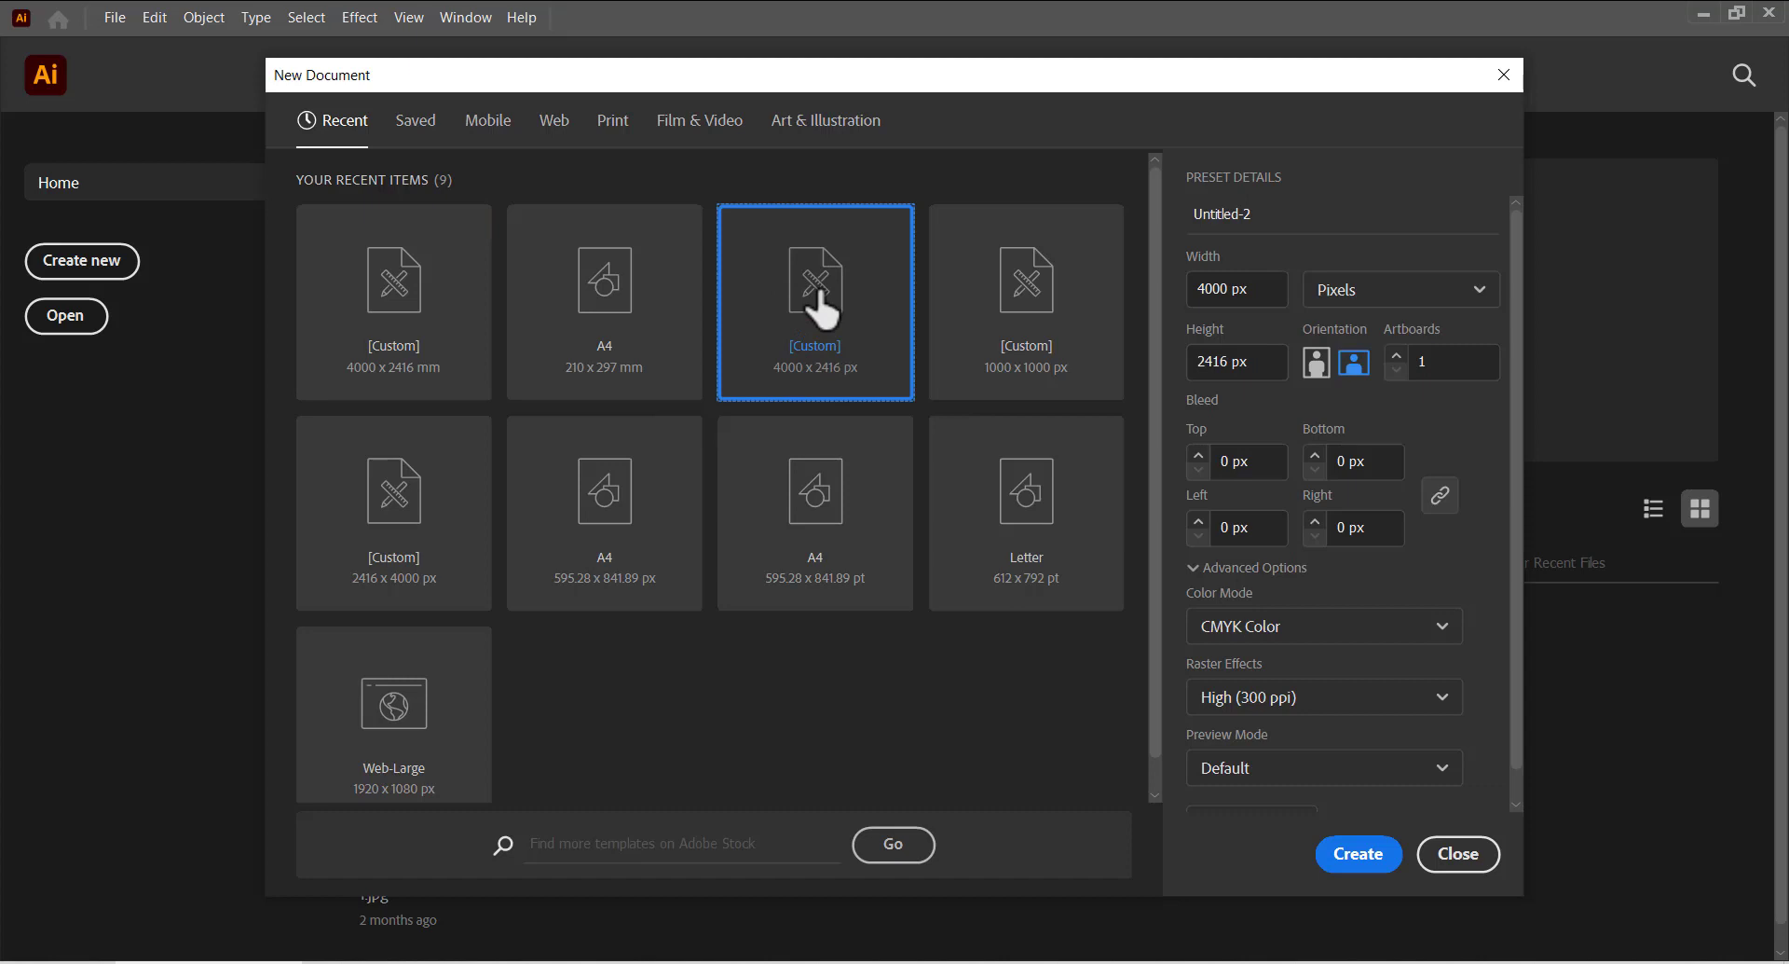
left_click(1357, 851)
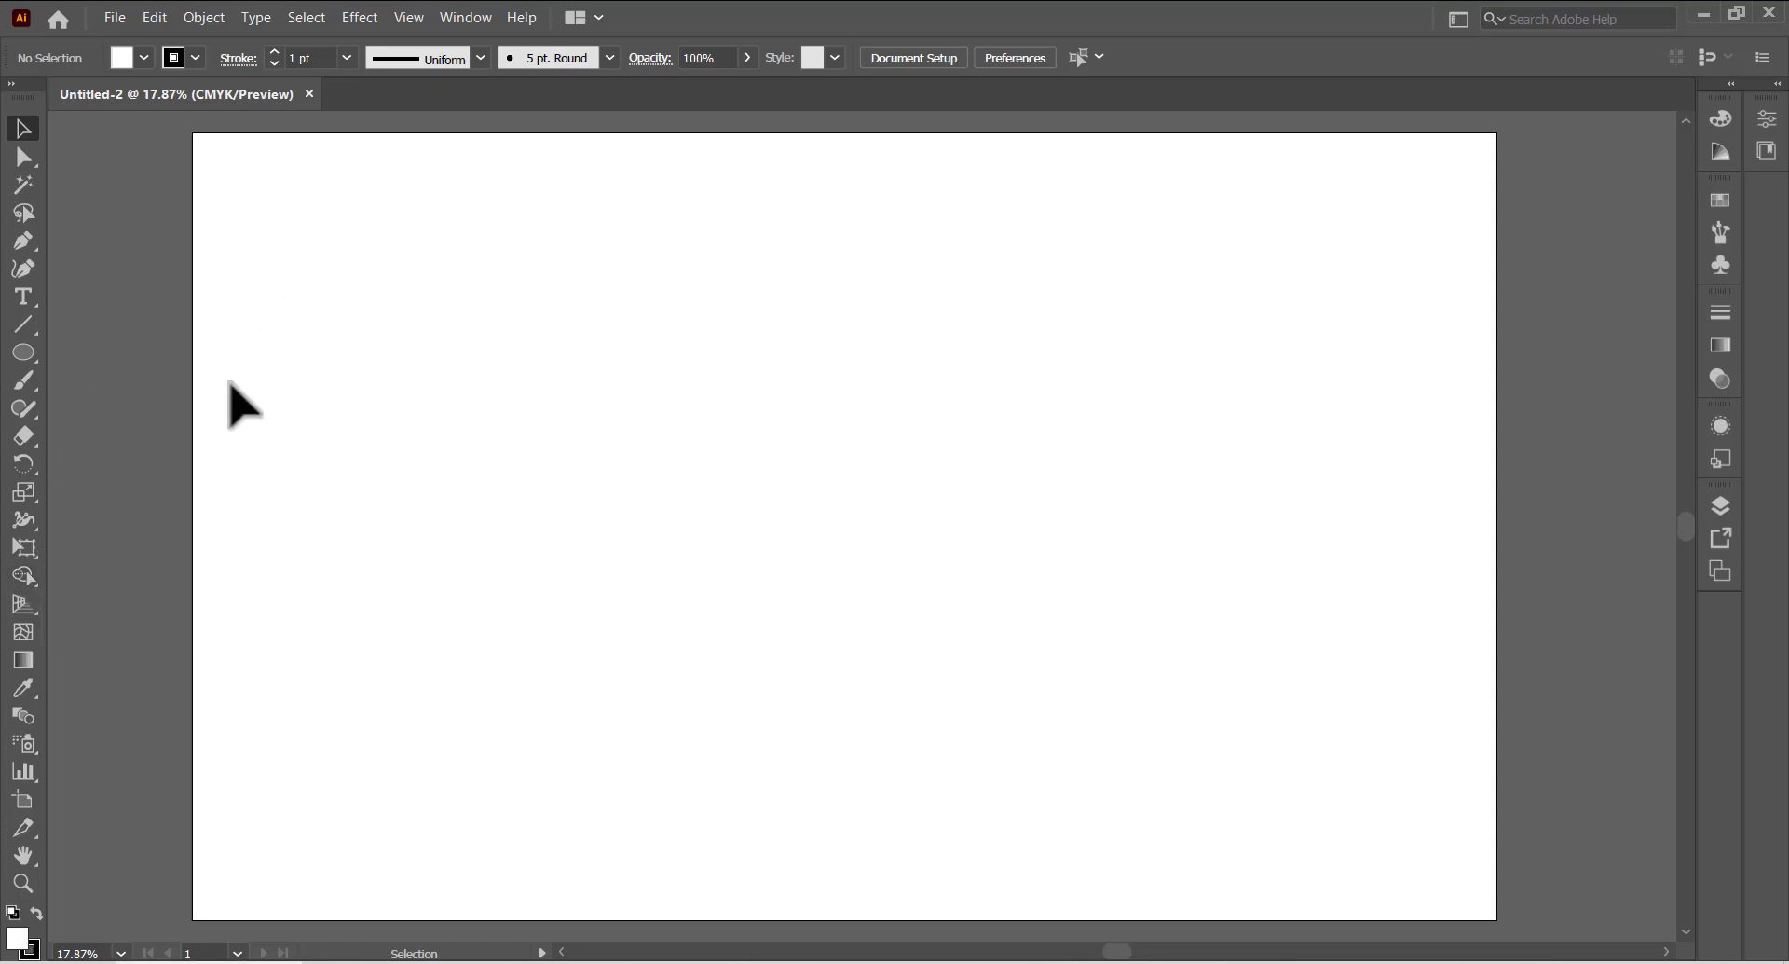
- Draw a small, nearly square rectangle in the upper-left part of the artboard
left_click(17, 347)
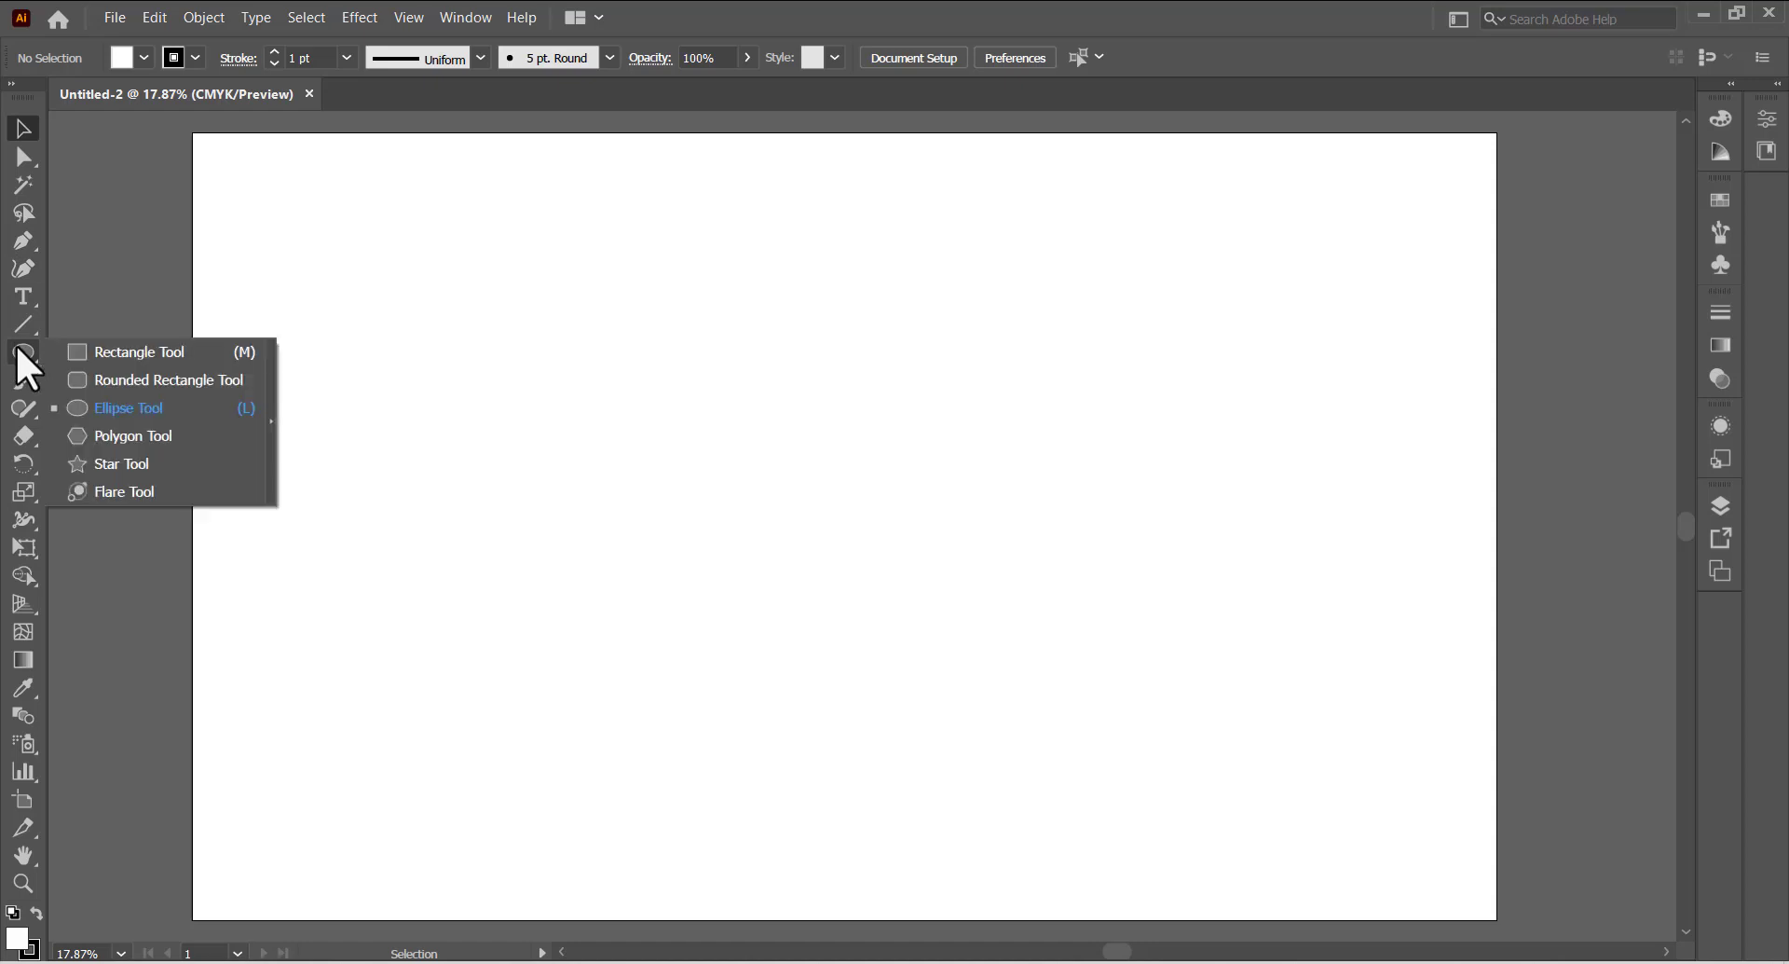
left_click(121, 355)
left_click_drag(460, 275, 613, 410)
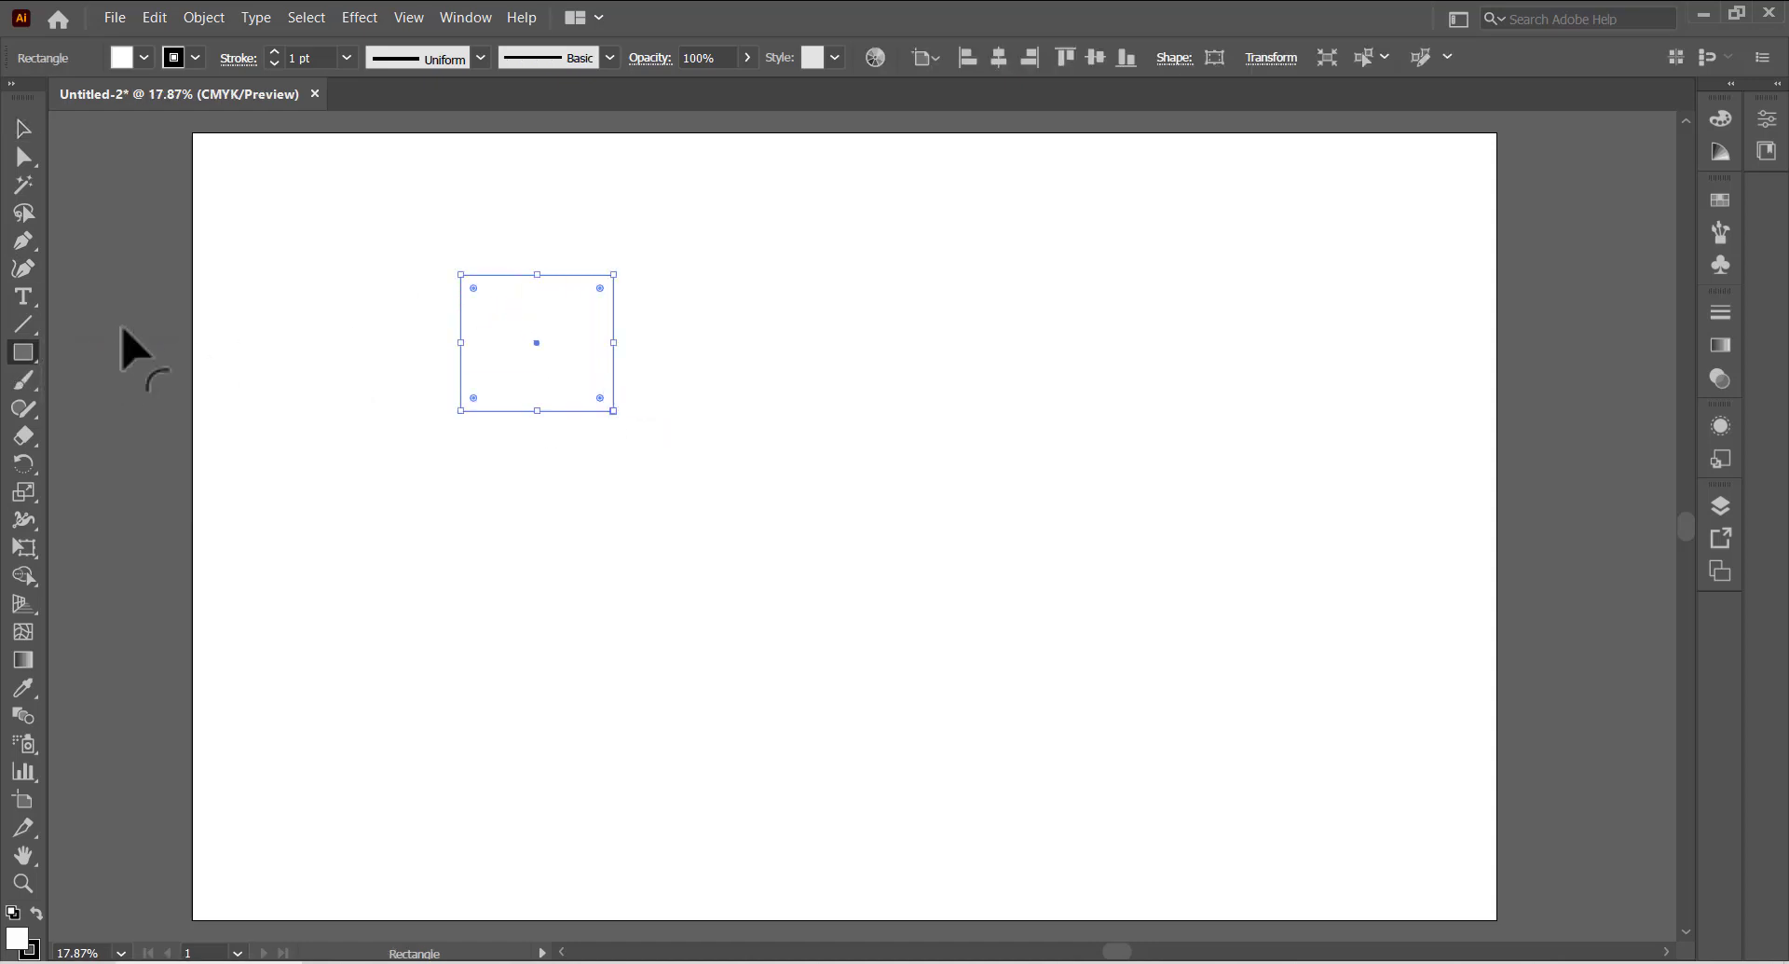
- Shift the rectangle slightly down and right, and draw a circle of similar size just to its right
left_click(22, 353)
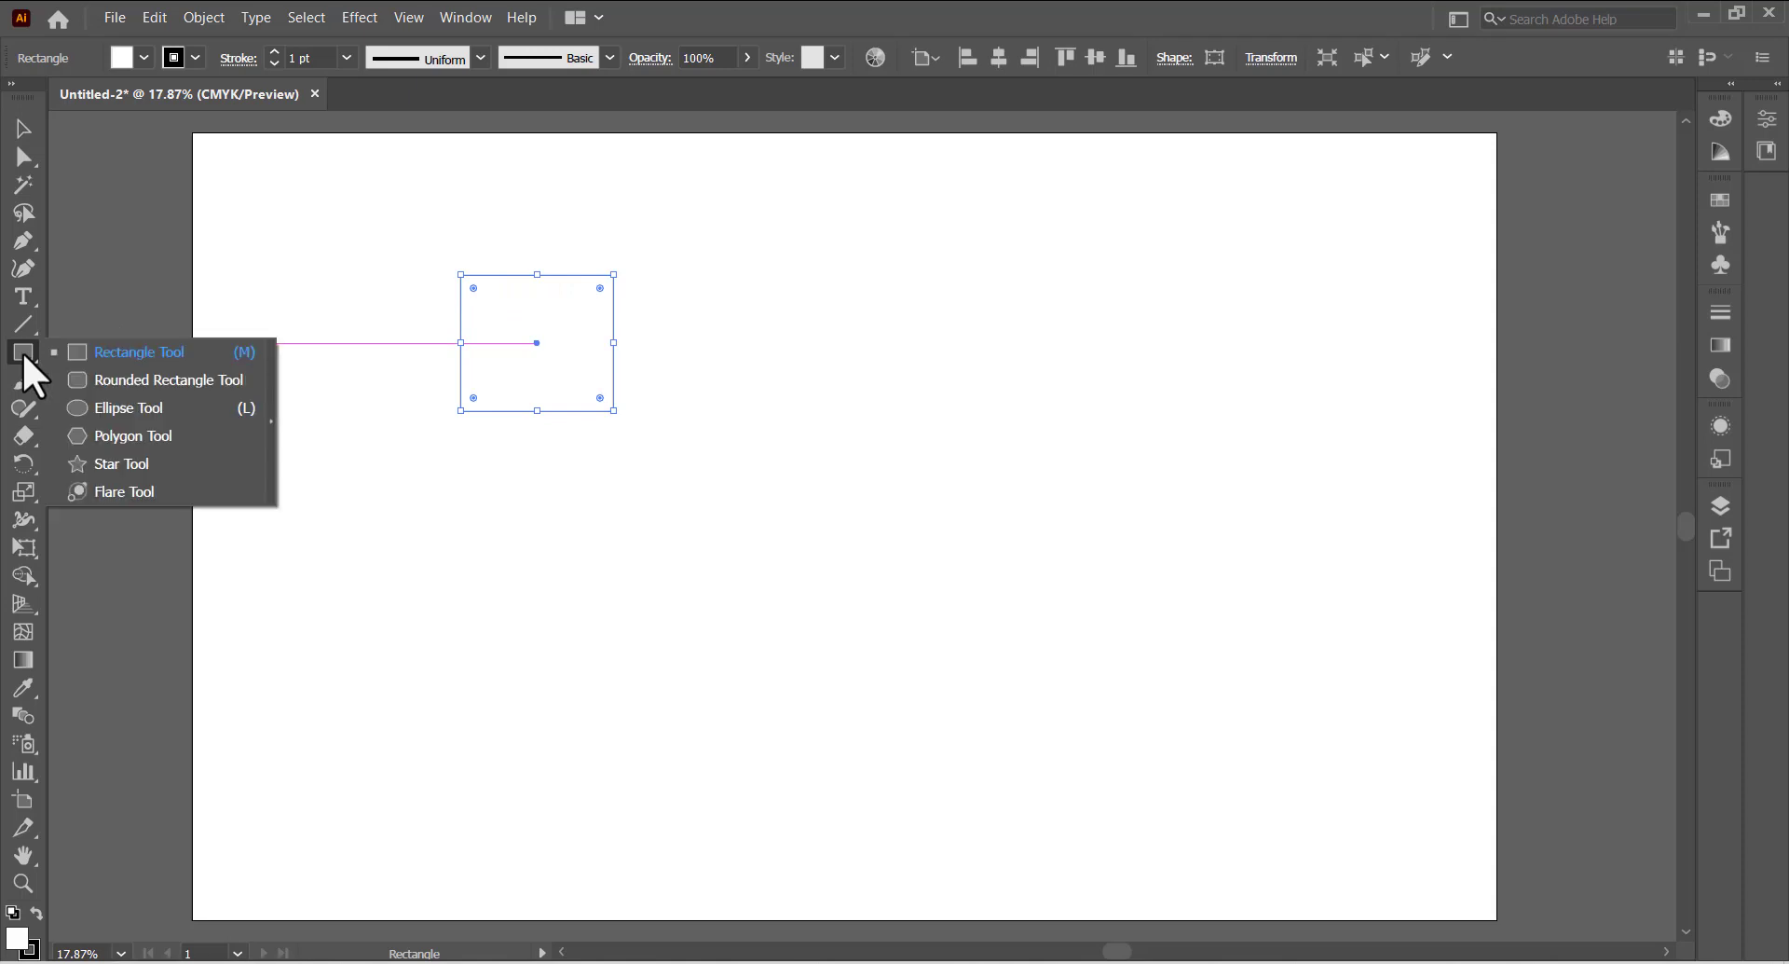
left_click(125, 408)
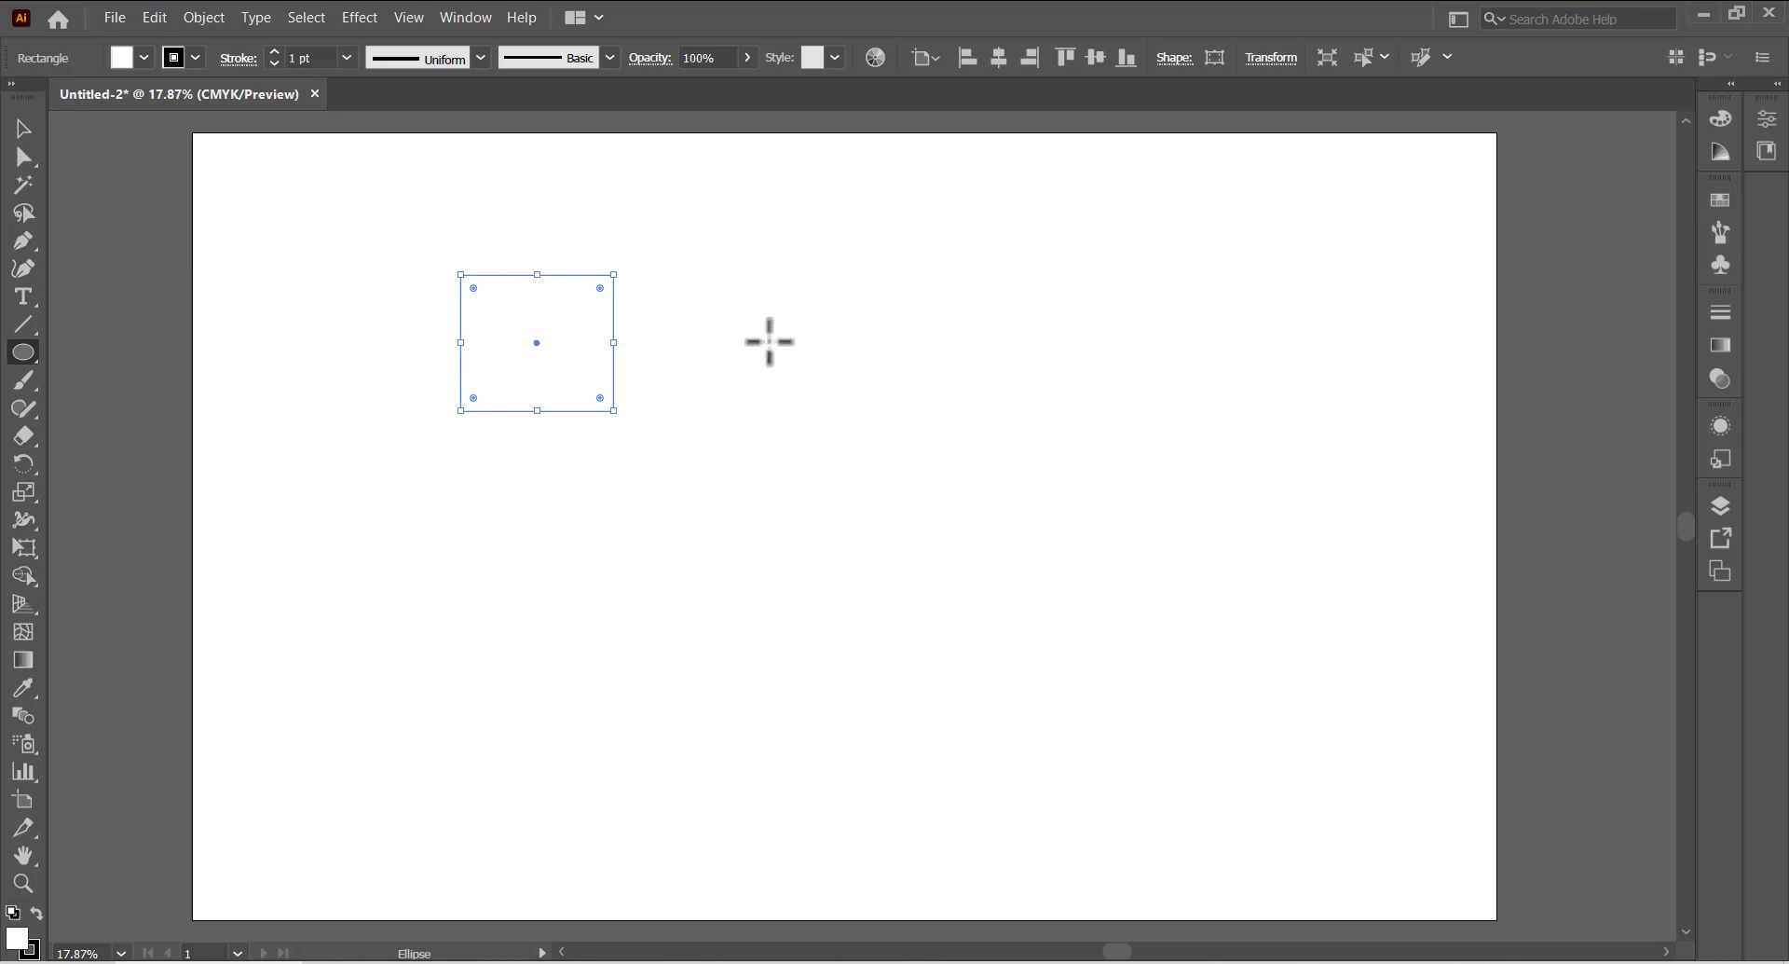
left_click_drag(538, 344, 571, 357)
mouse_move(771, 360)
left_mouse_down()
mouse_move(633, 433)
mouse_move(581, 512)
mouse_move(689, 400)
left_mouse_up()
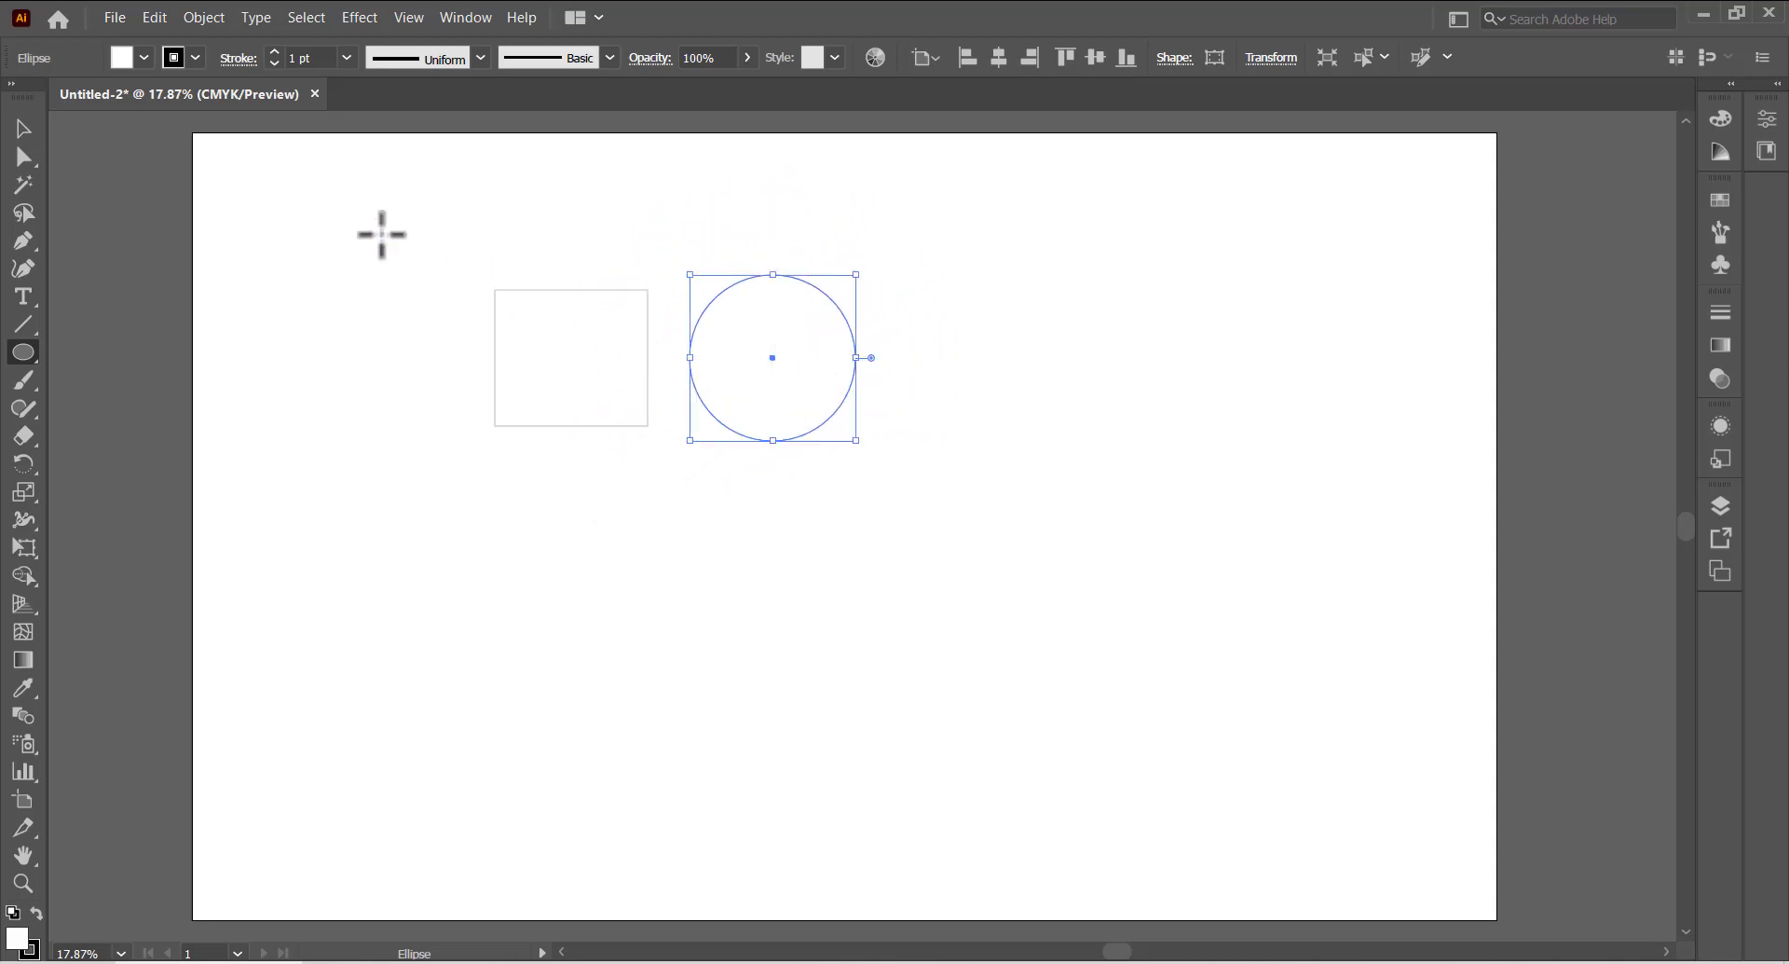
- Fill the circle with light blue and the rectangle with dark blue
left_click(25, 127)
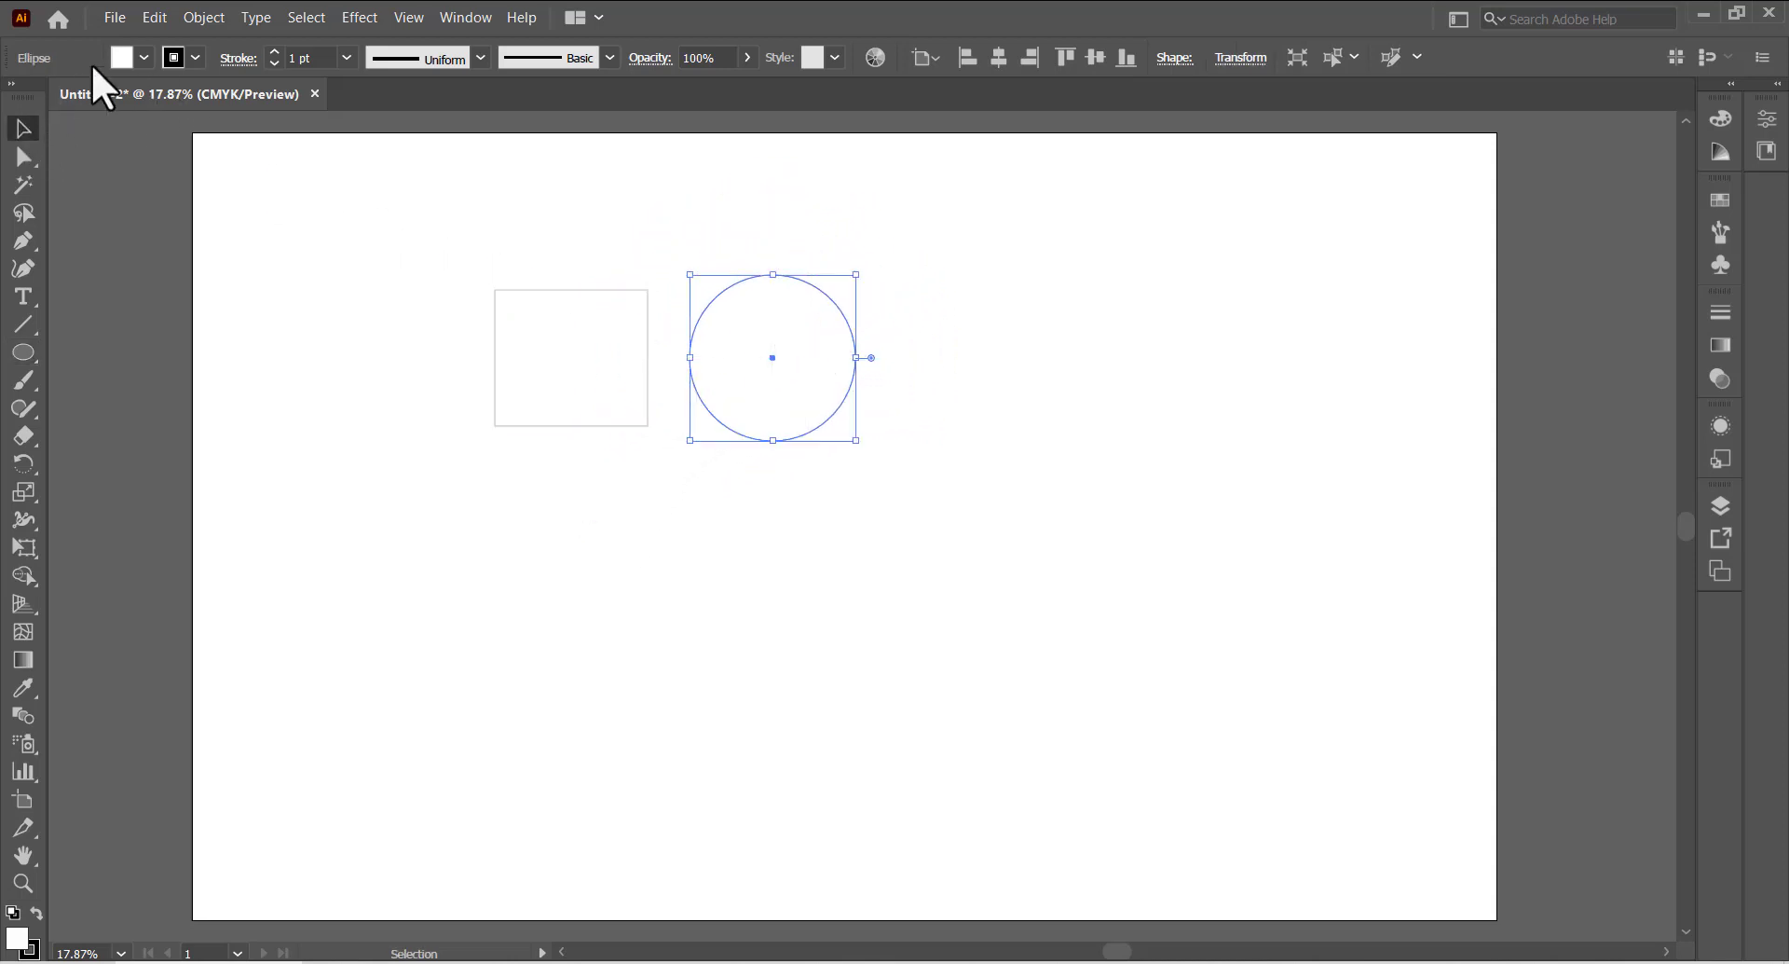
left_click(144, 56)
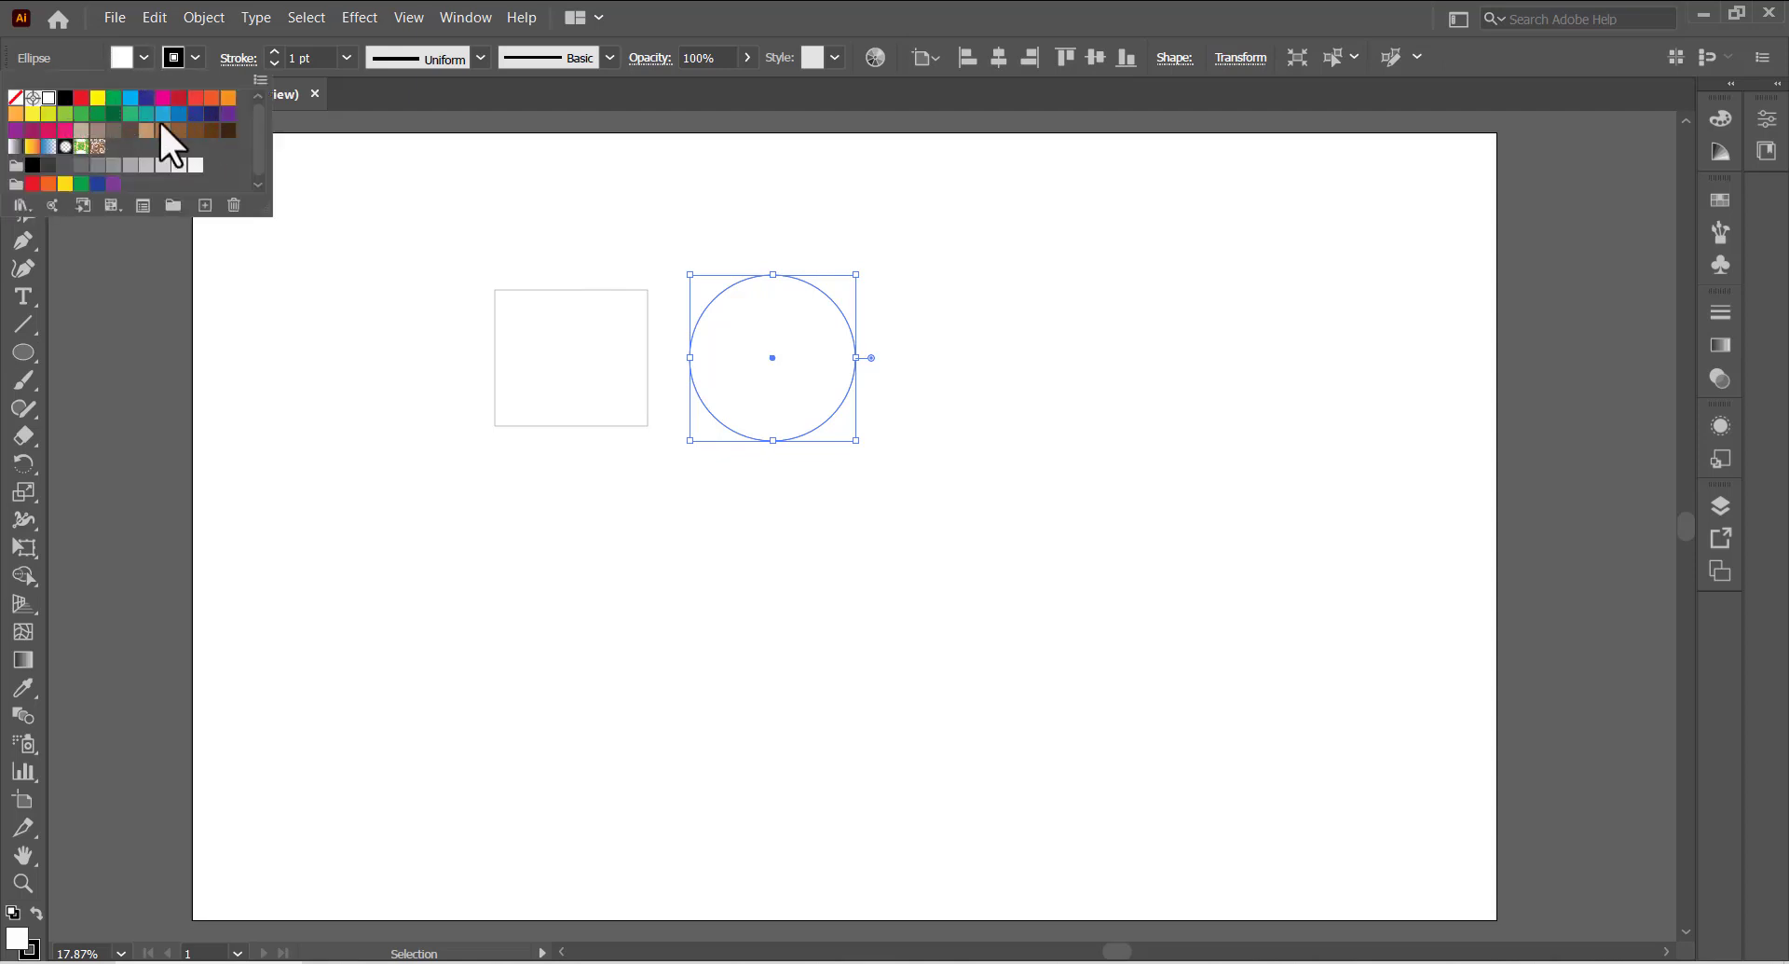
left_click(164, 117)
left_click(579, 319)
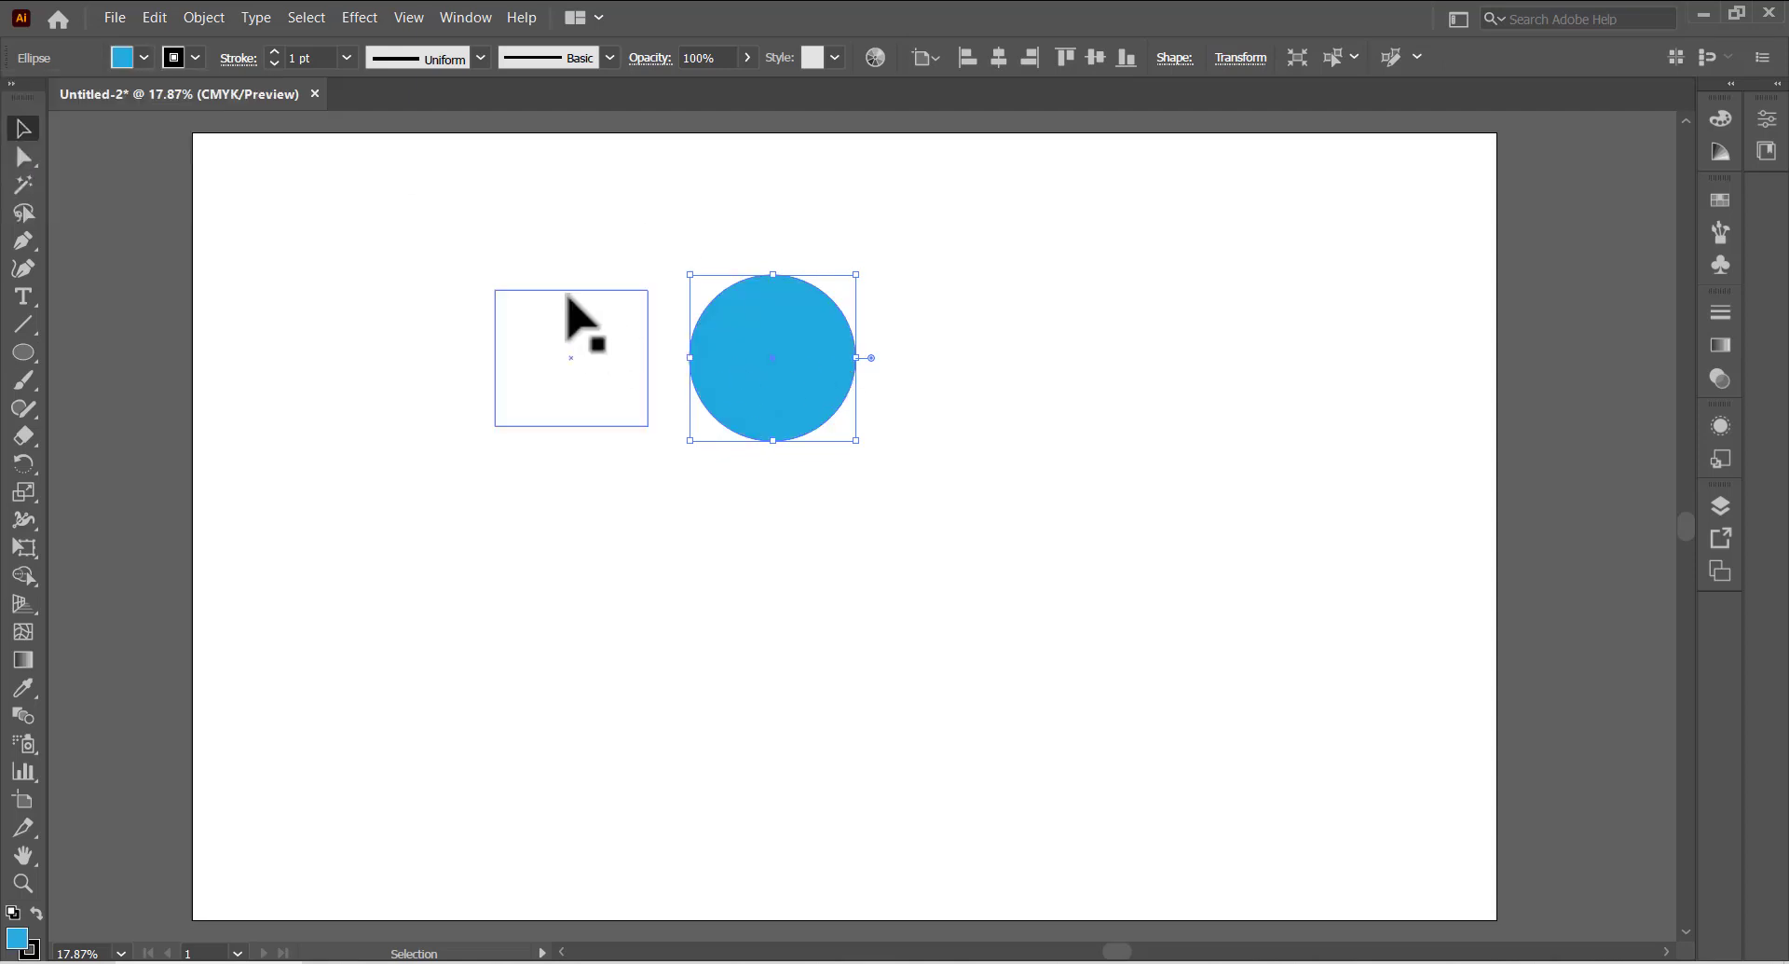
left_click(145, 57)
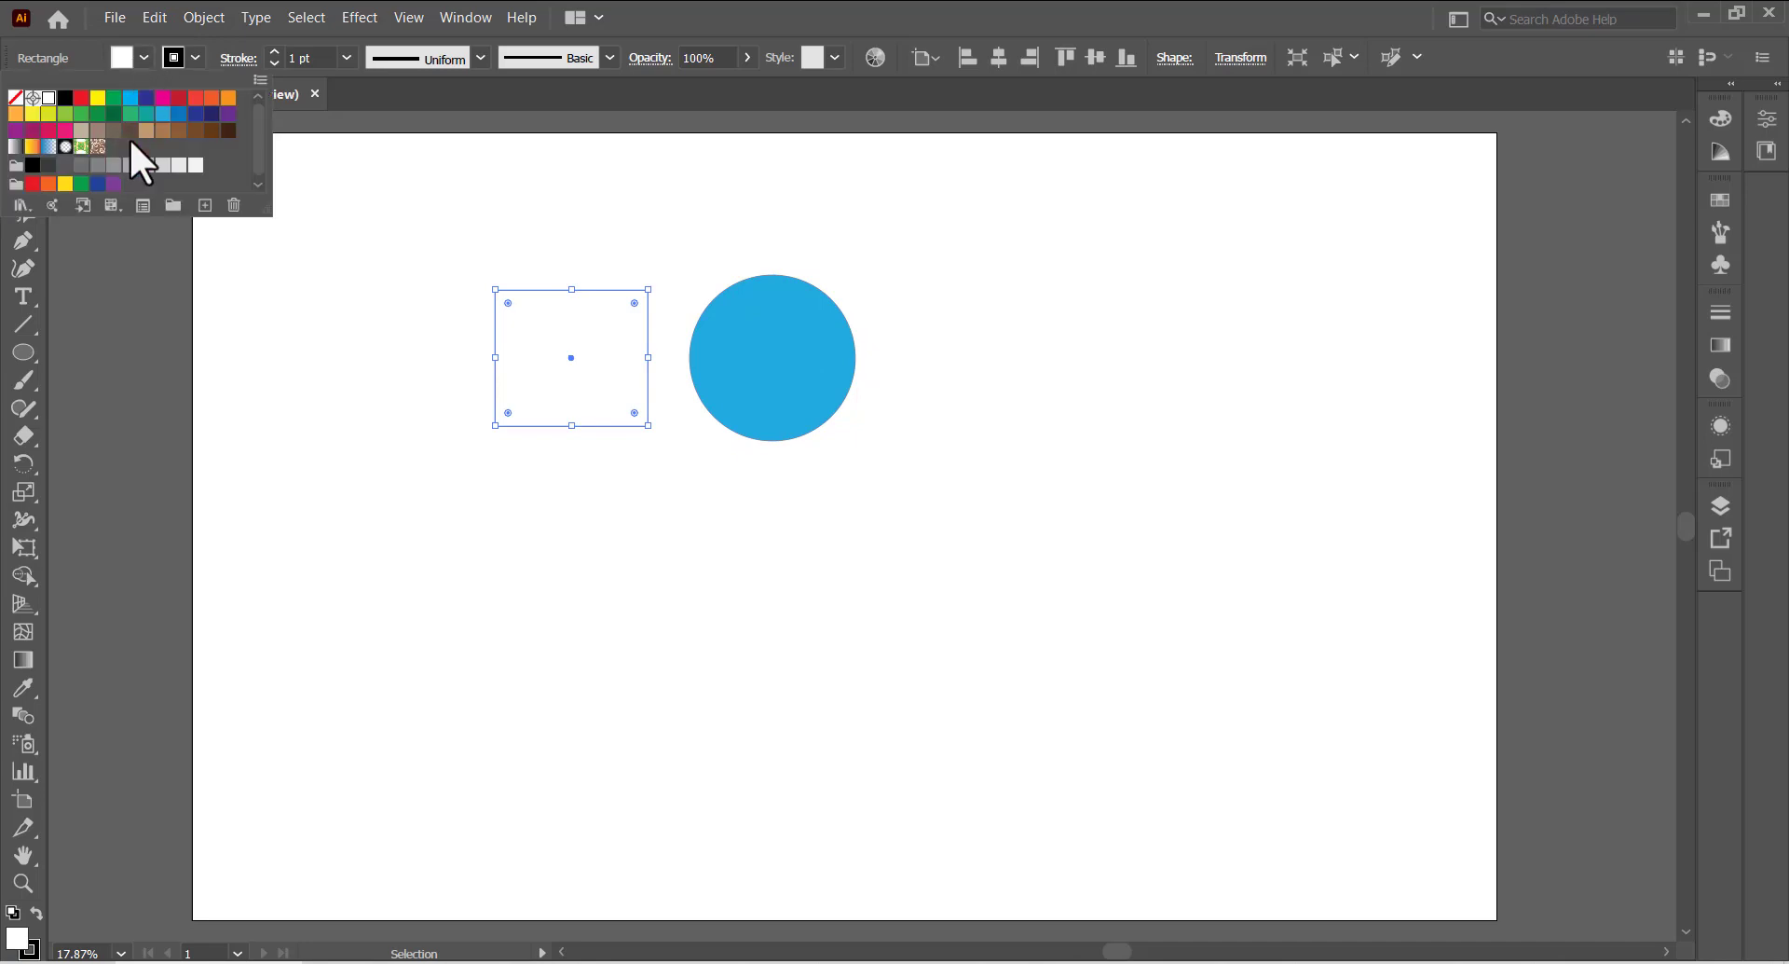
left_click(195, 114)
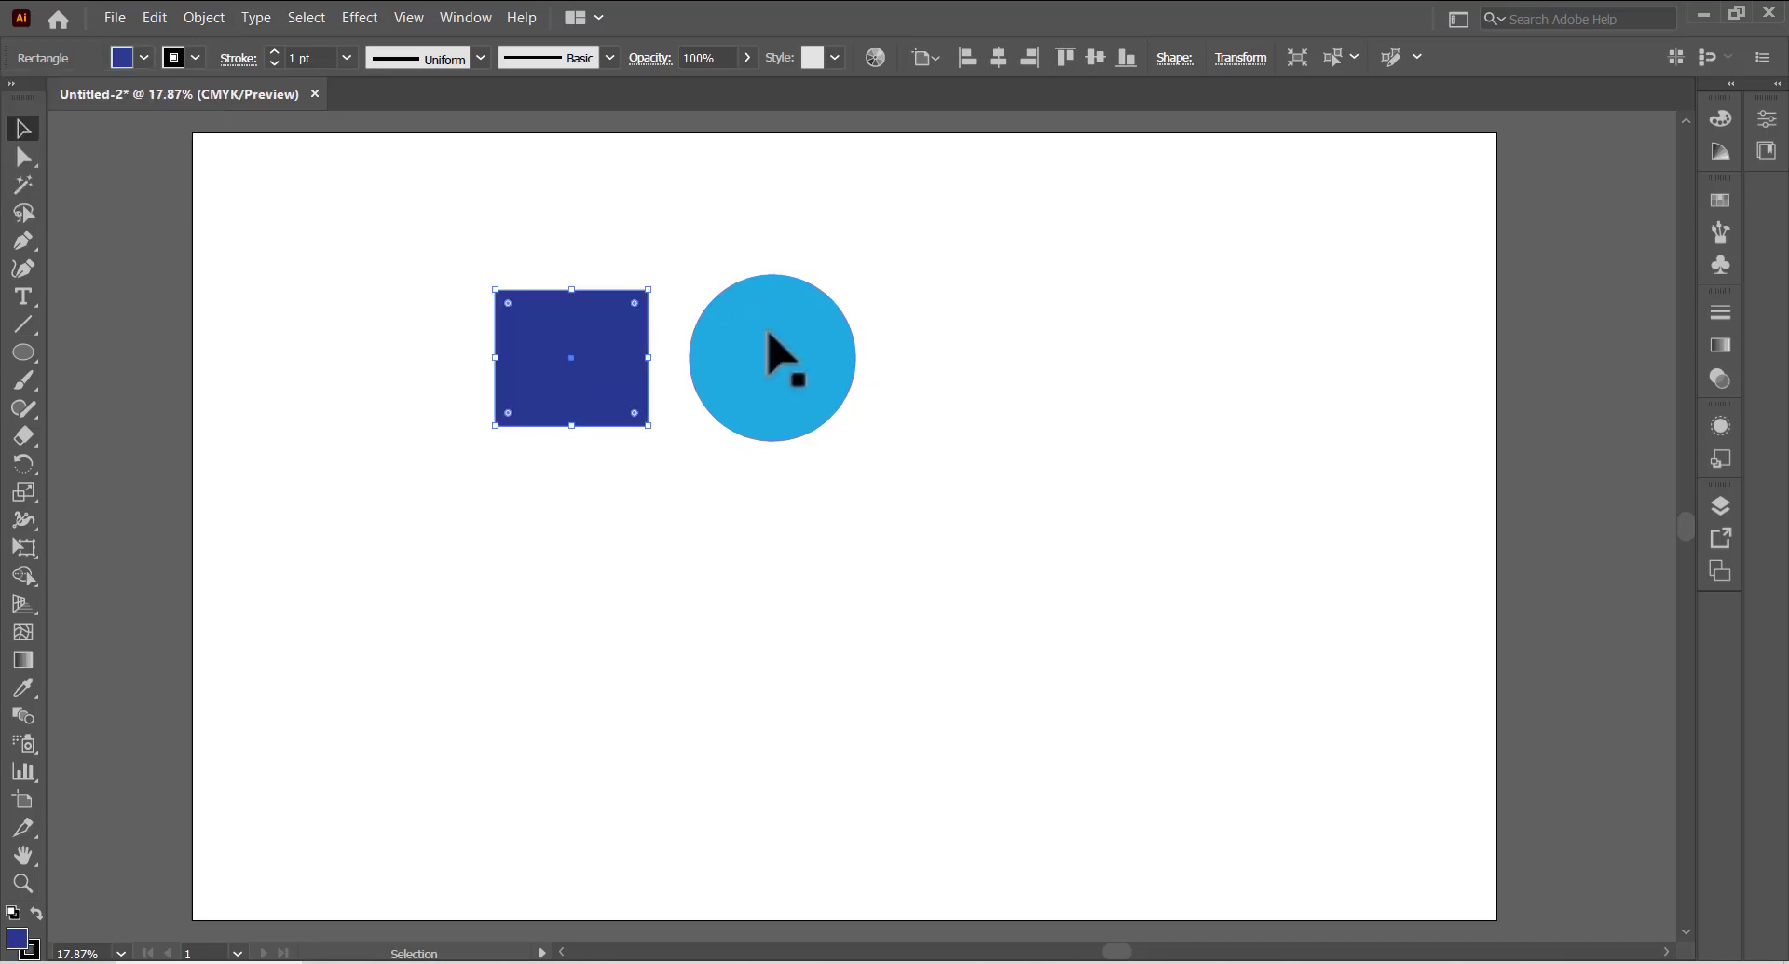
- Move the circle so it overlaps the lower-right part of the rectangle
left_click_drag(770, 335, 646, 375)
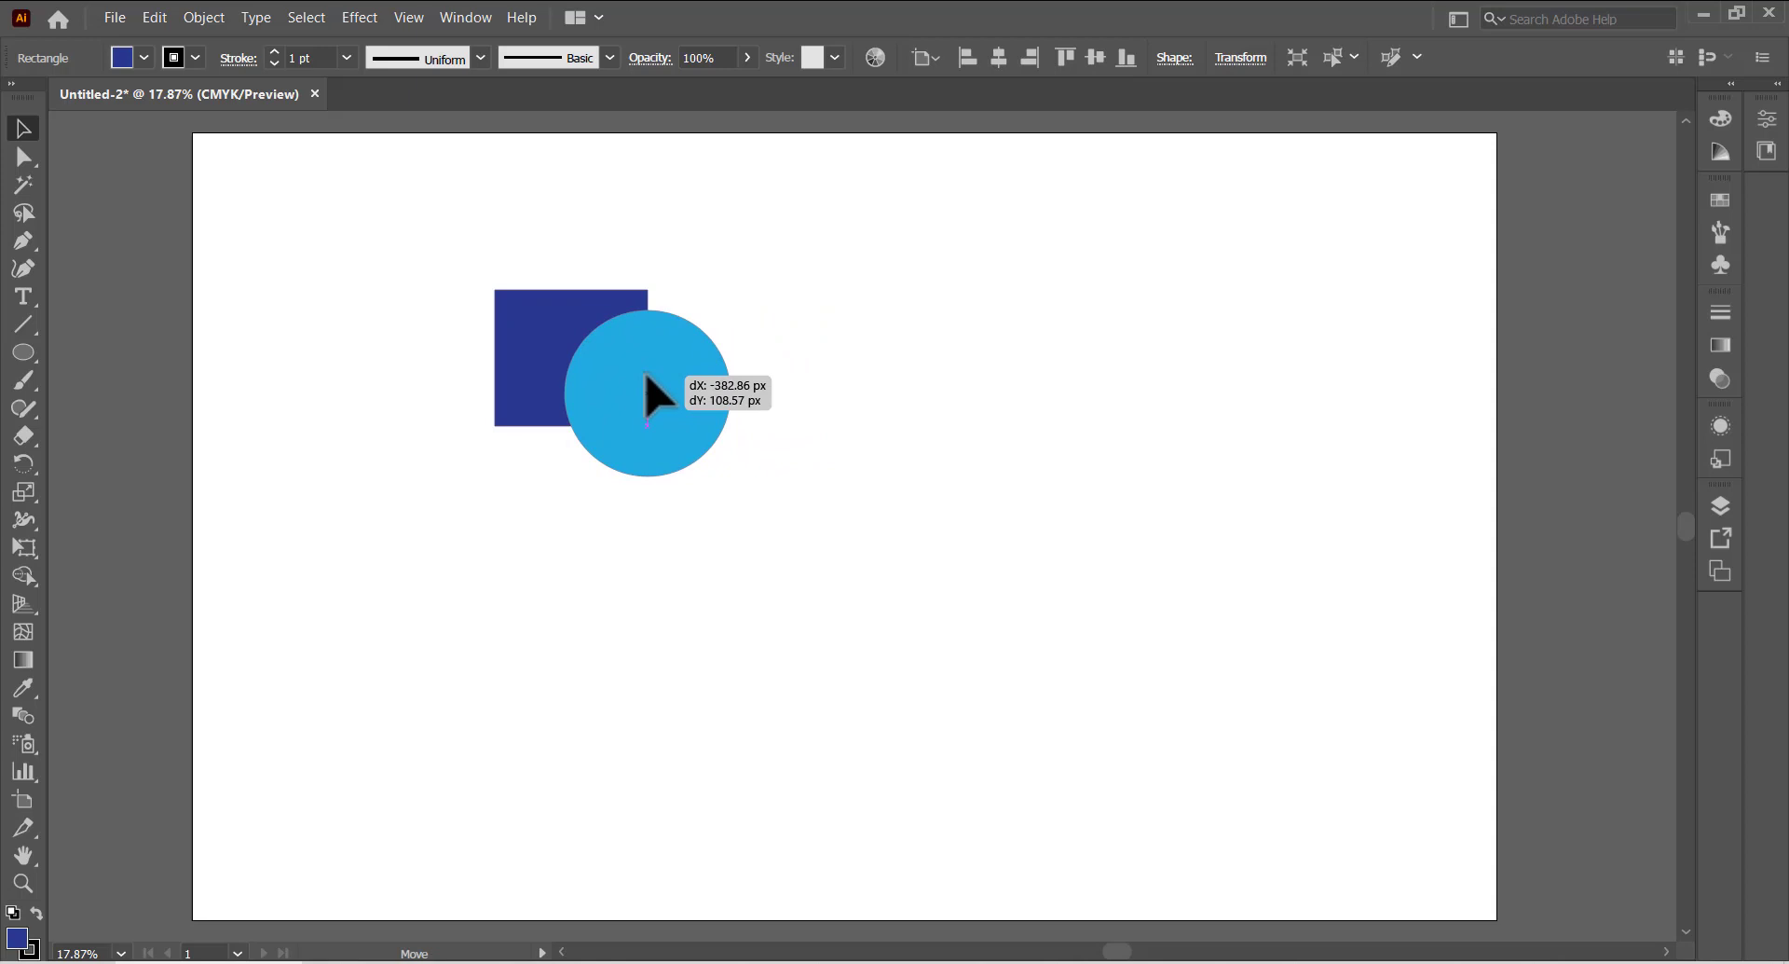
left_click_drag(648, 375, 642, 370)
left_click(792, 256)
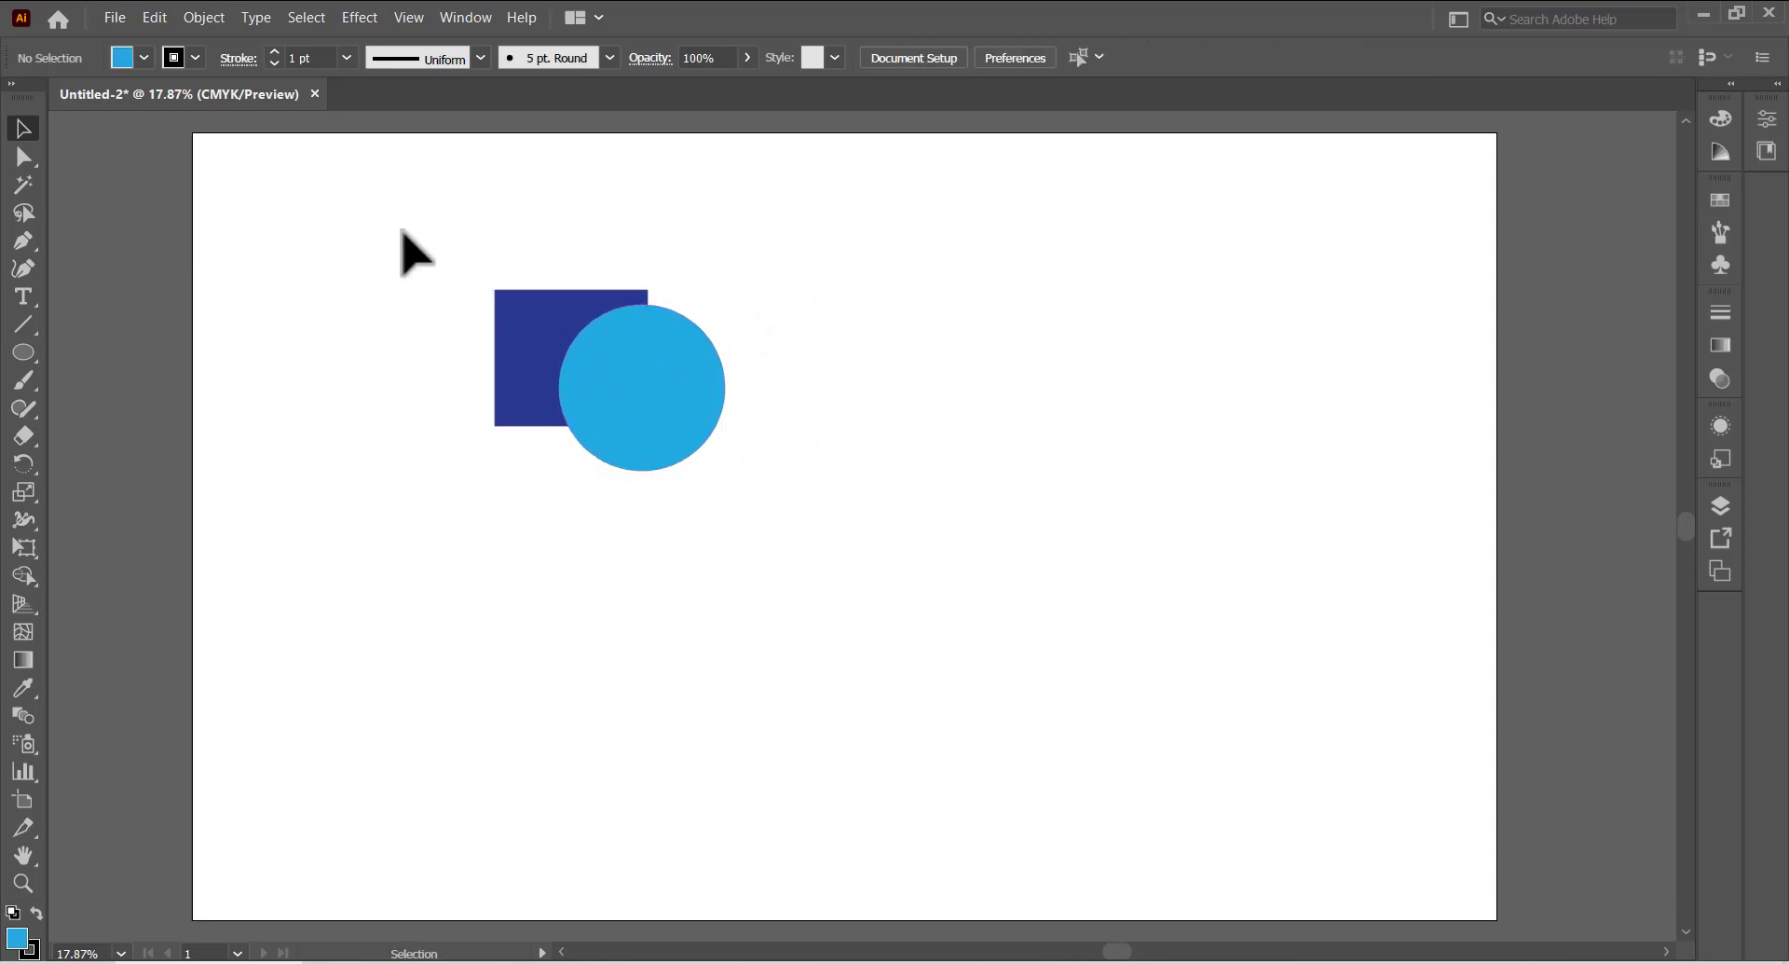
- Select the rectangle and circle and merge them into one shape with the Shape Builder tool
left_click_drag(403, 232, 772, 500)
key("shift+m")
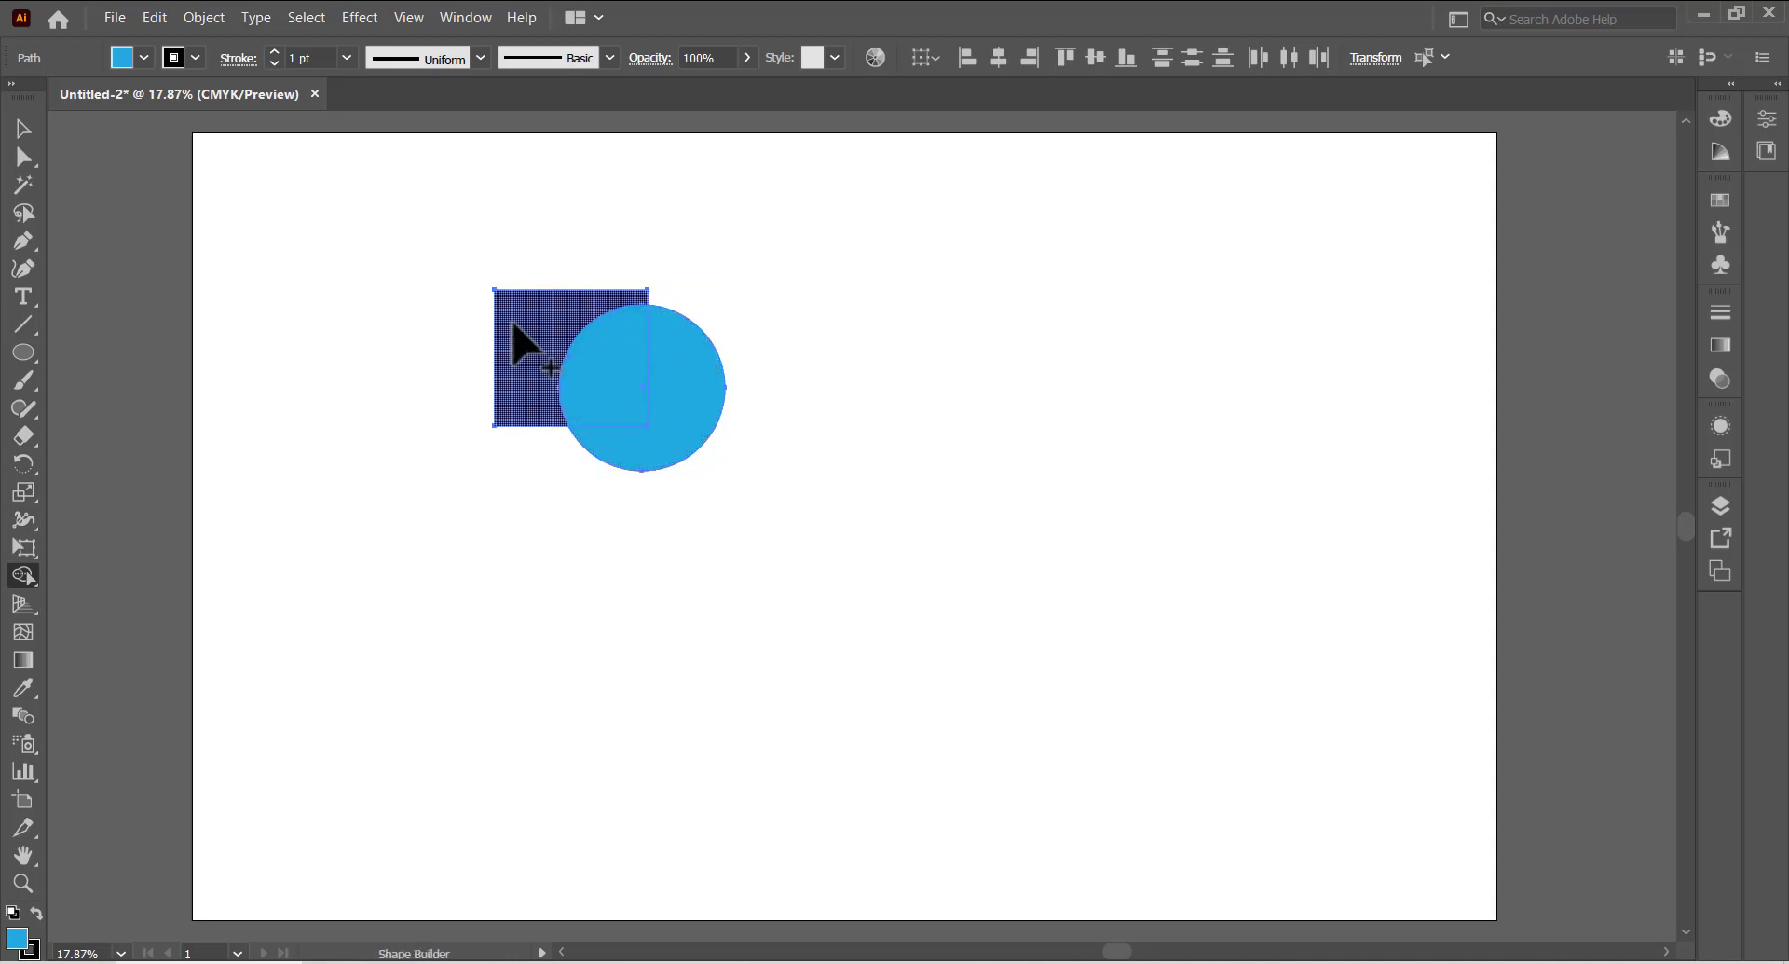
key("ctrl")
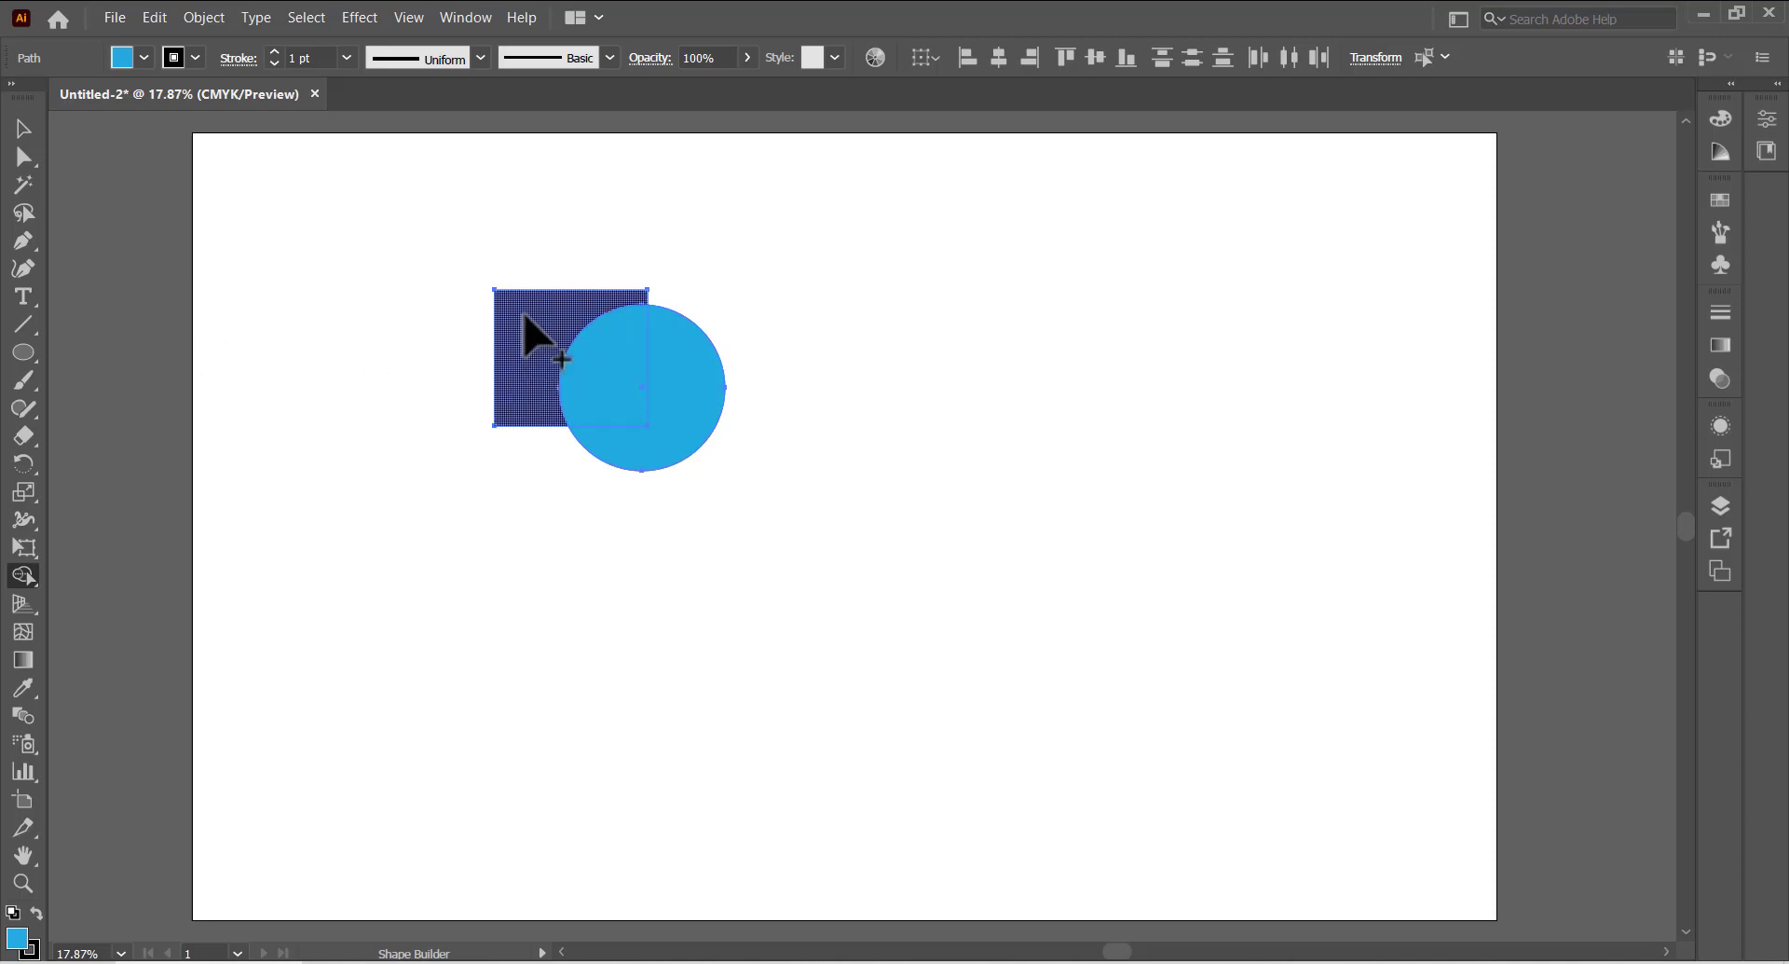
mouse_move(528, 320)
left_mouse_down()
mouse_move(599, 379)
mouse_move(695, 405)
left_mouse_up()
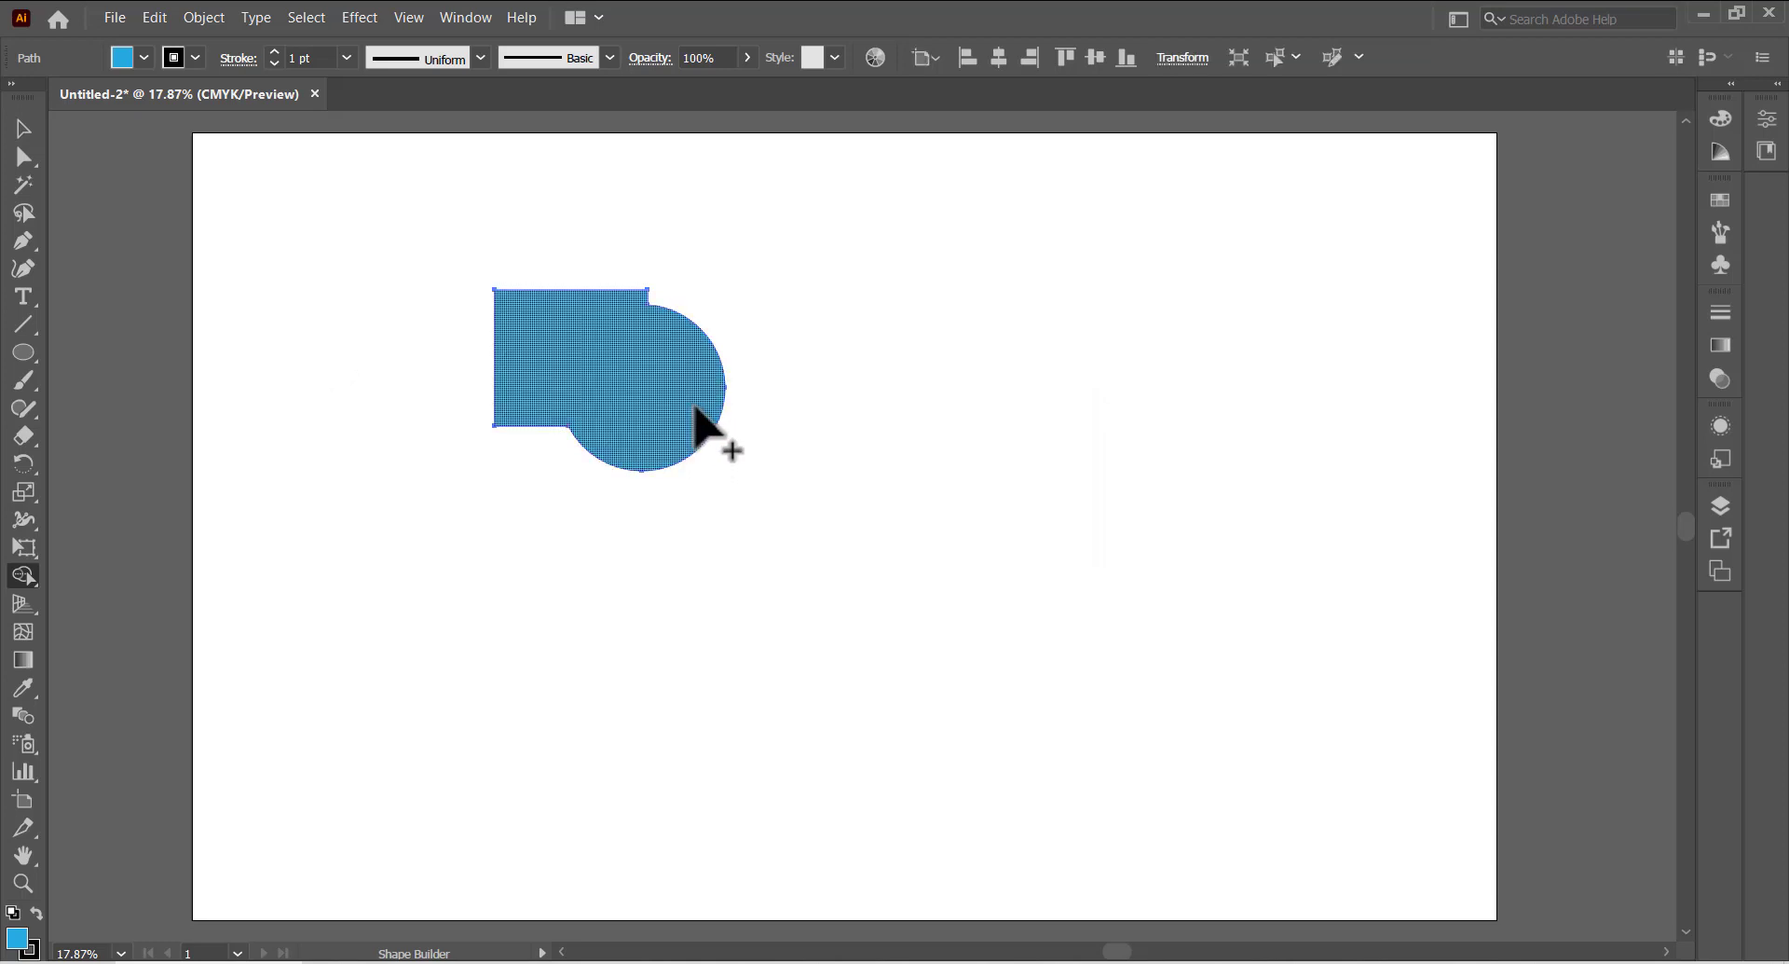
- Move the merged rectangle-and-circle shape to the artboard's upper-right corner
left_click(23, 128)
left_click(432, 260)
left_click_drag(606, 388, 1391, 241)
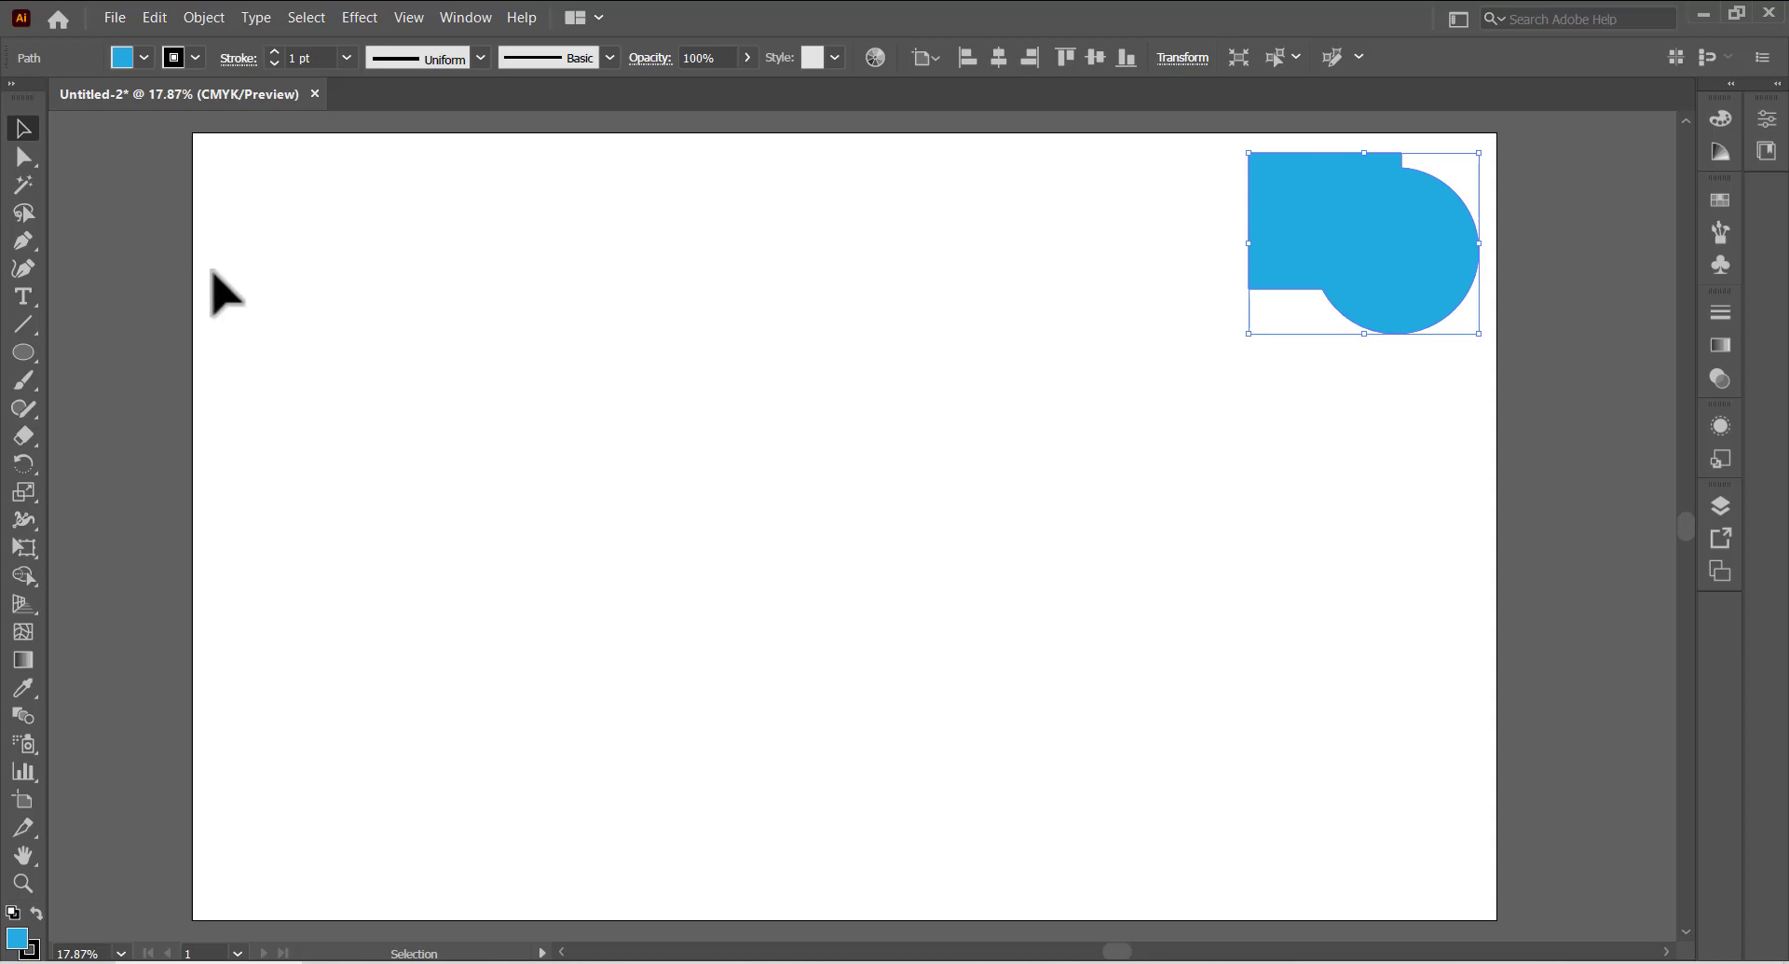
- Draw a small circle with the Ellipse tool in the upper-left area of the artboard
left_click(34, 350)
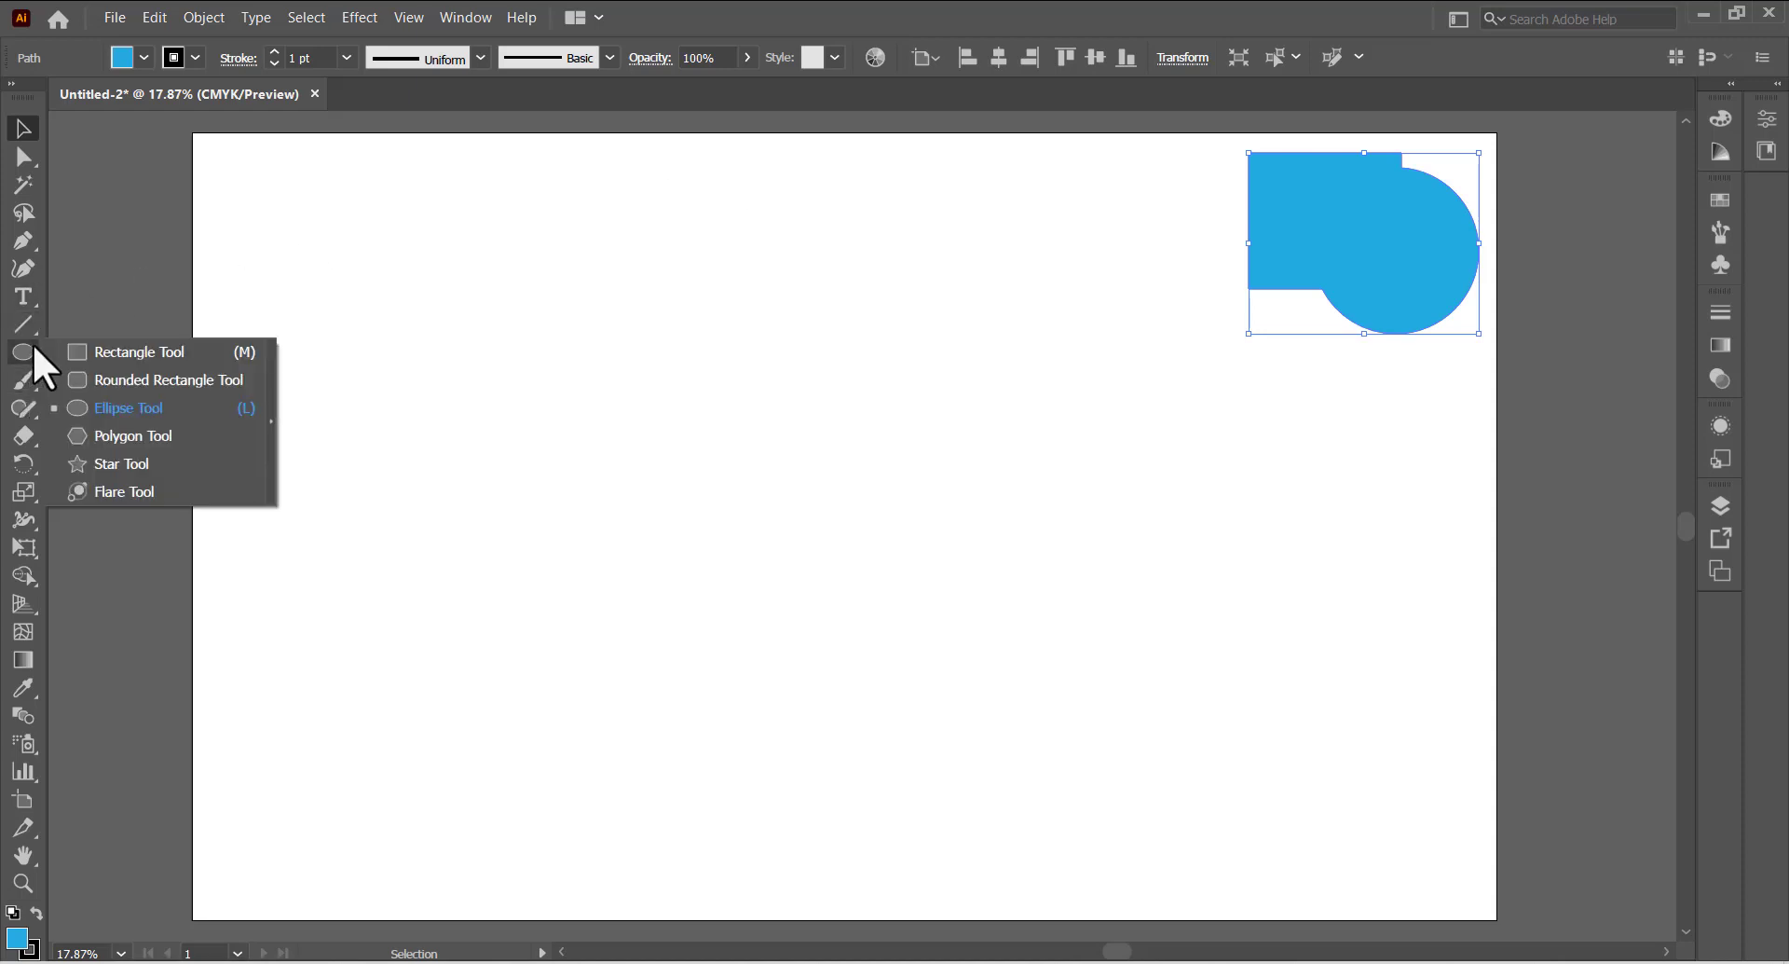
left_click(105, 408)
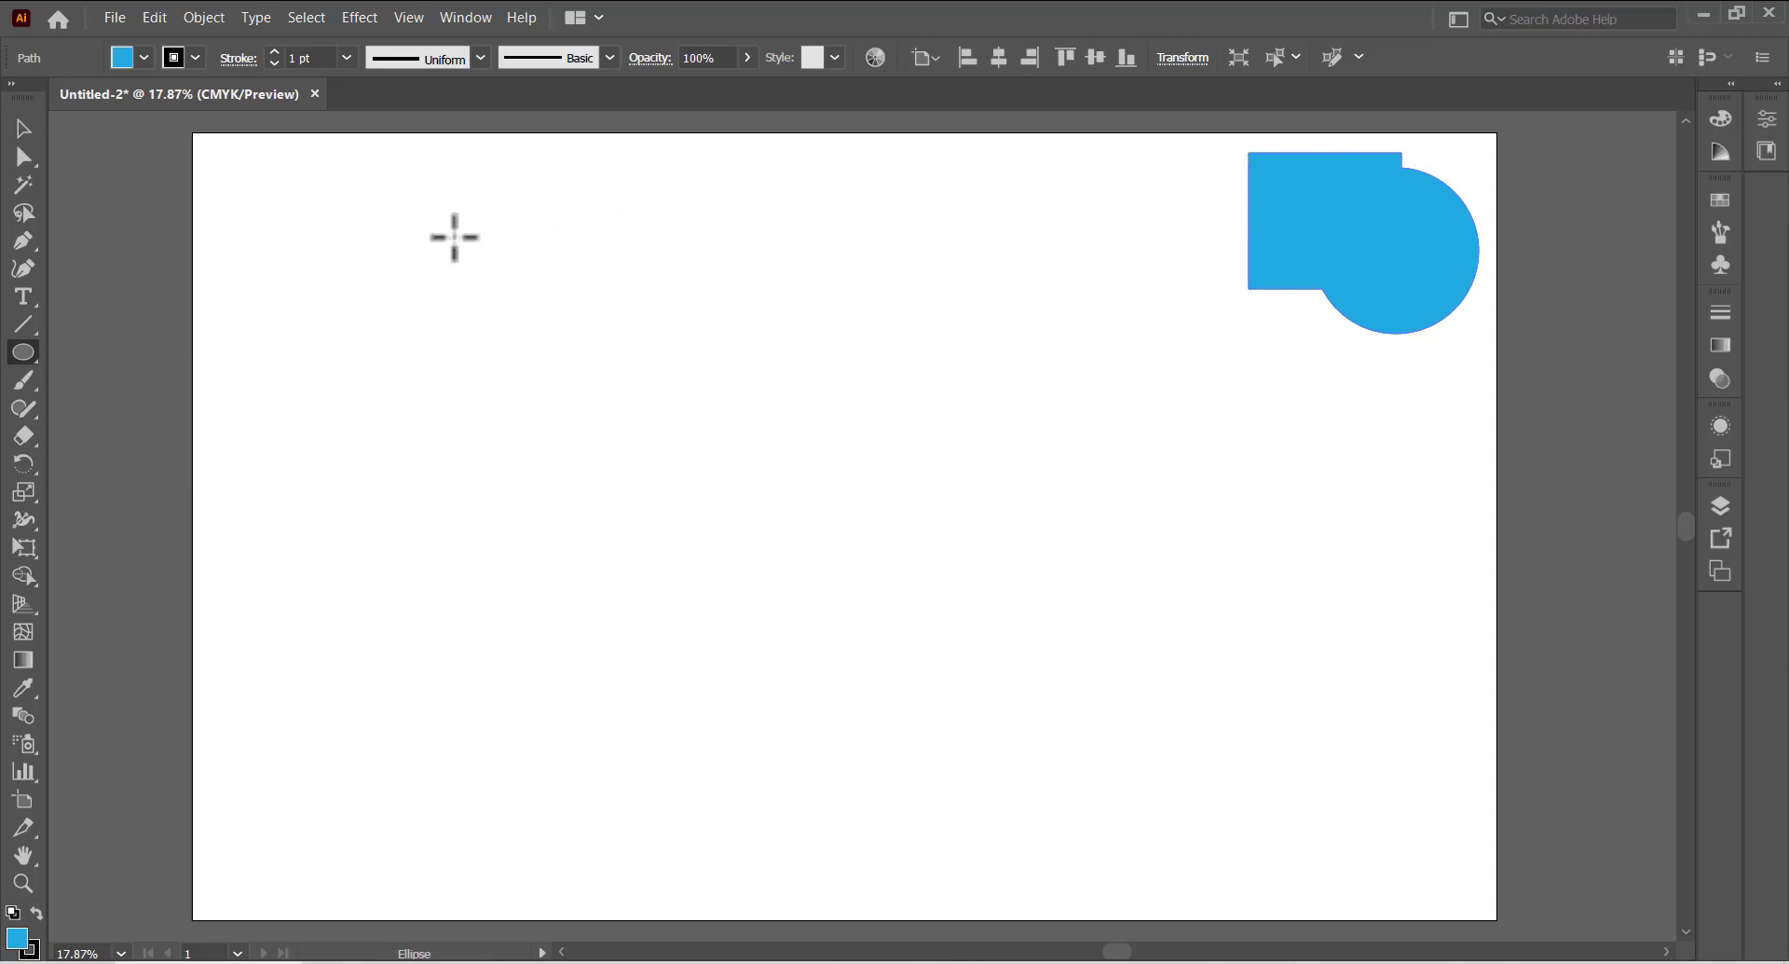
left_click_drag(339, 281, 455, 396)
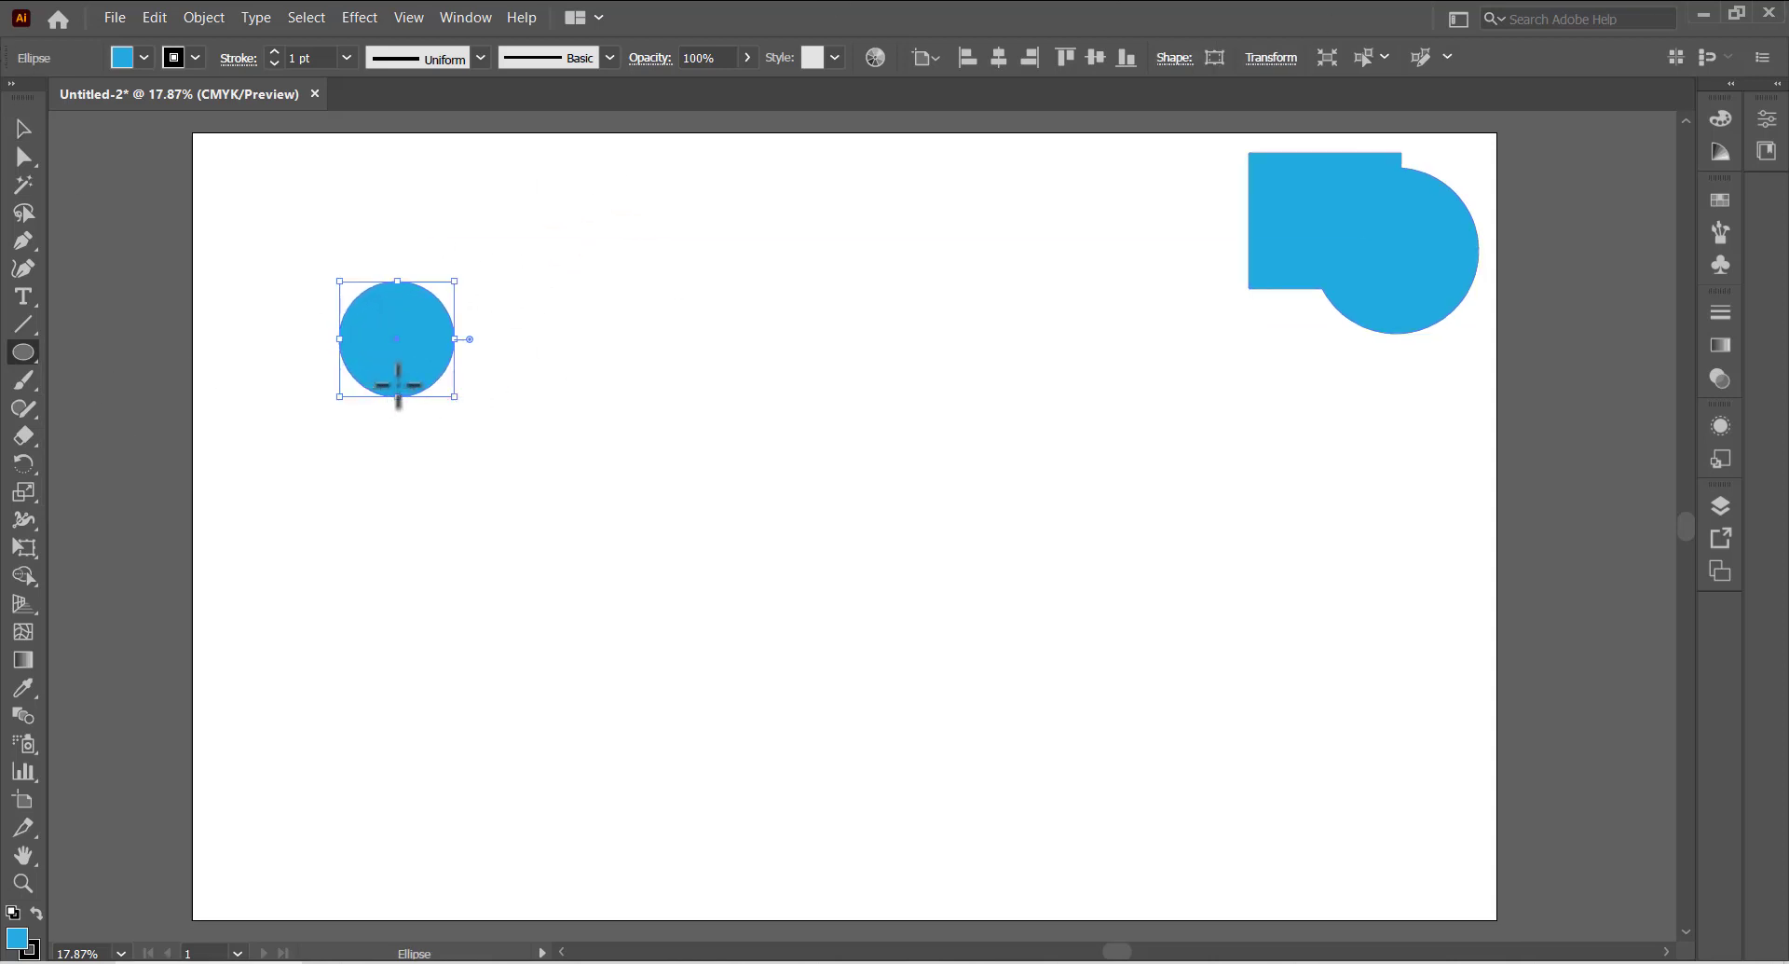
- Duplicate the small circle repeatedly to form a ring of eight overlapping circles with an open centre
left_click(22, 128)
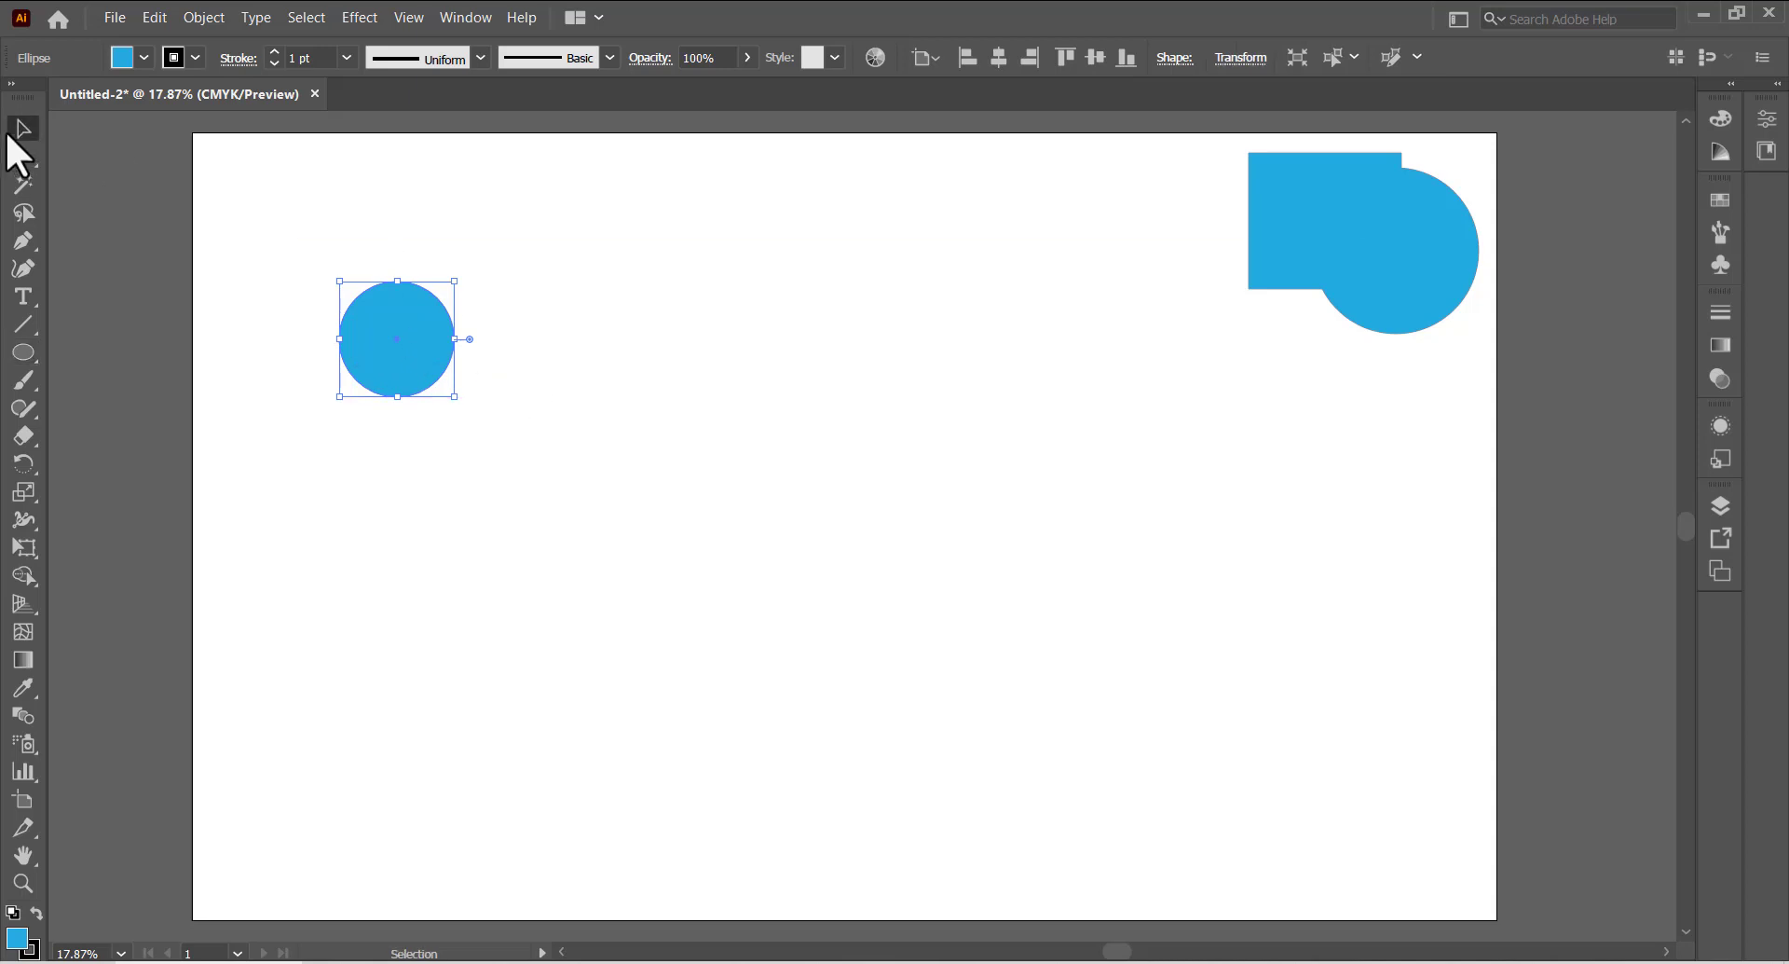
left_click_drag(398, 340, 446, 304)
left_click_drag(445, 307, 372, 398)
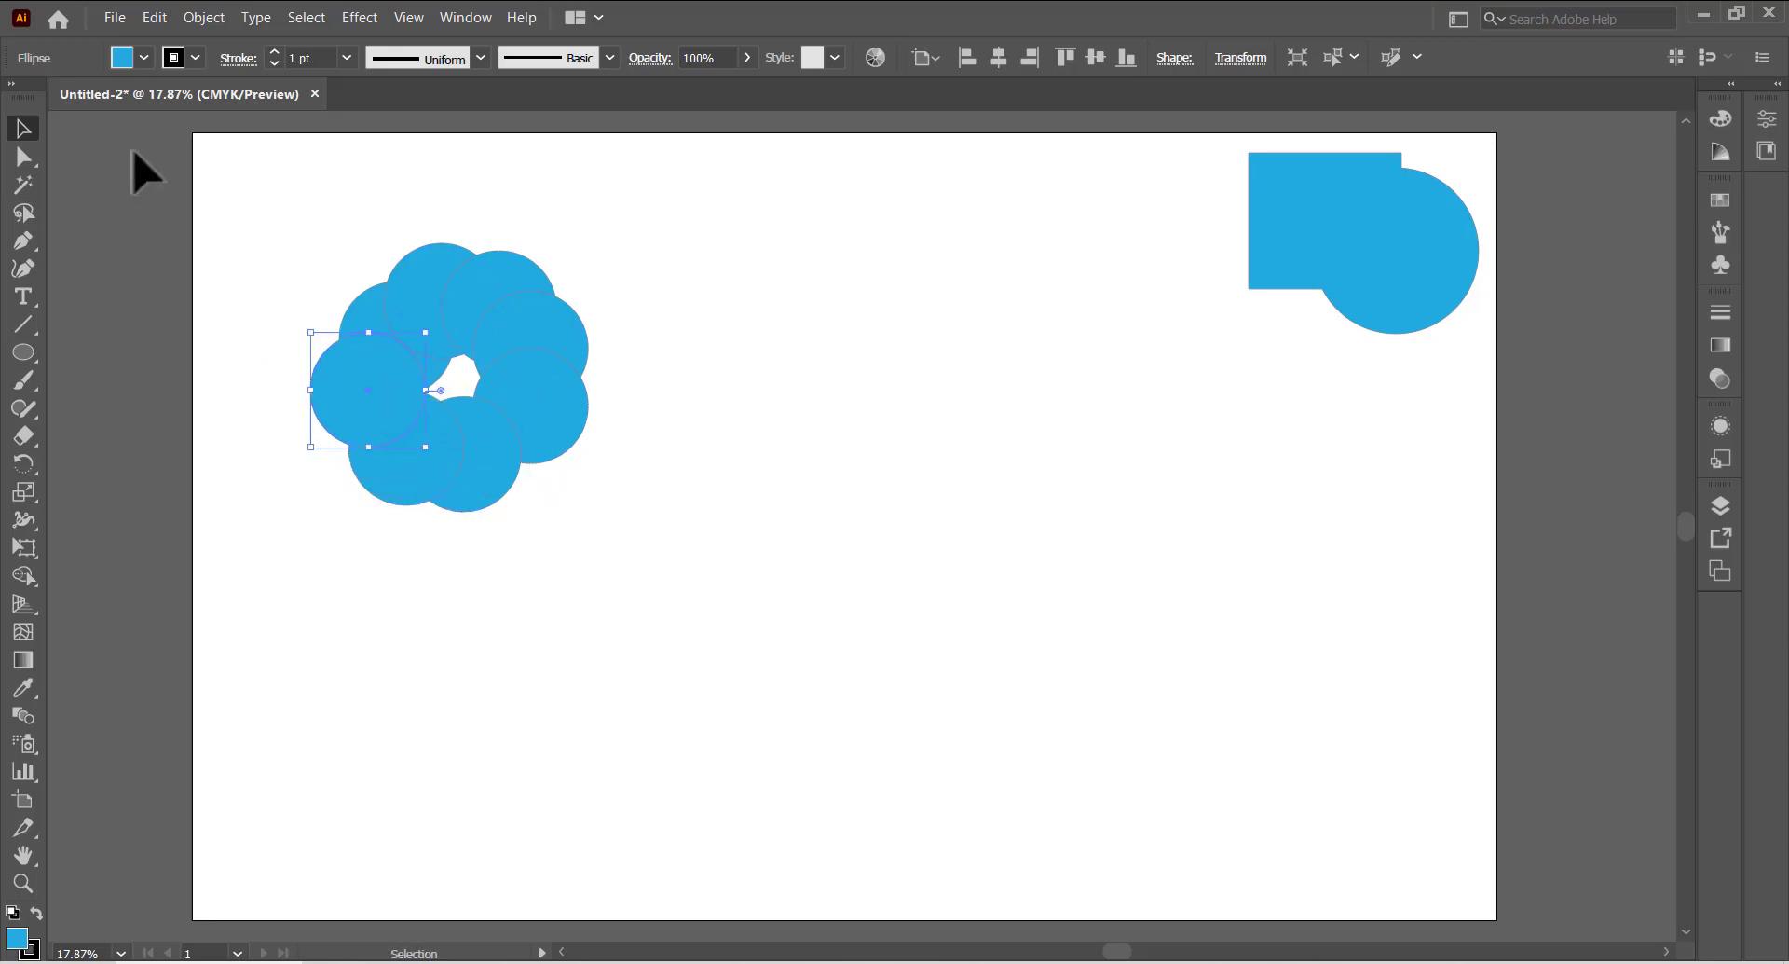
left_click(103, 194)
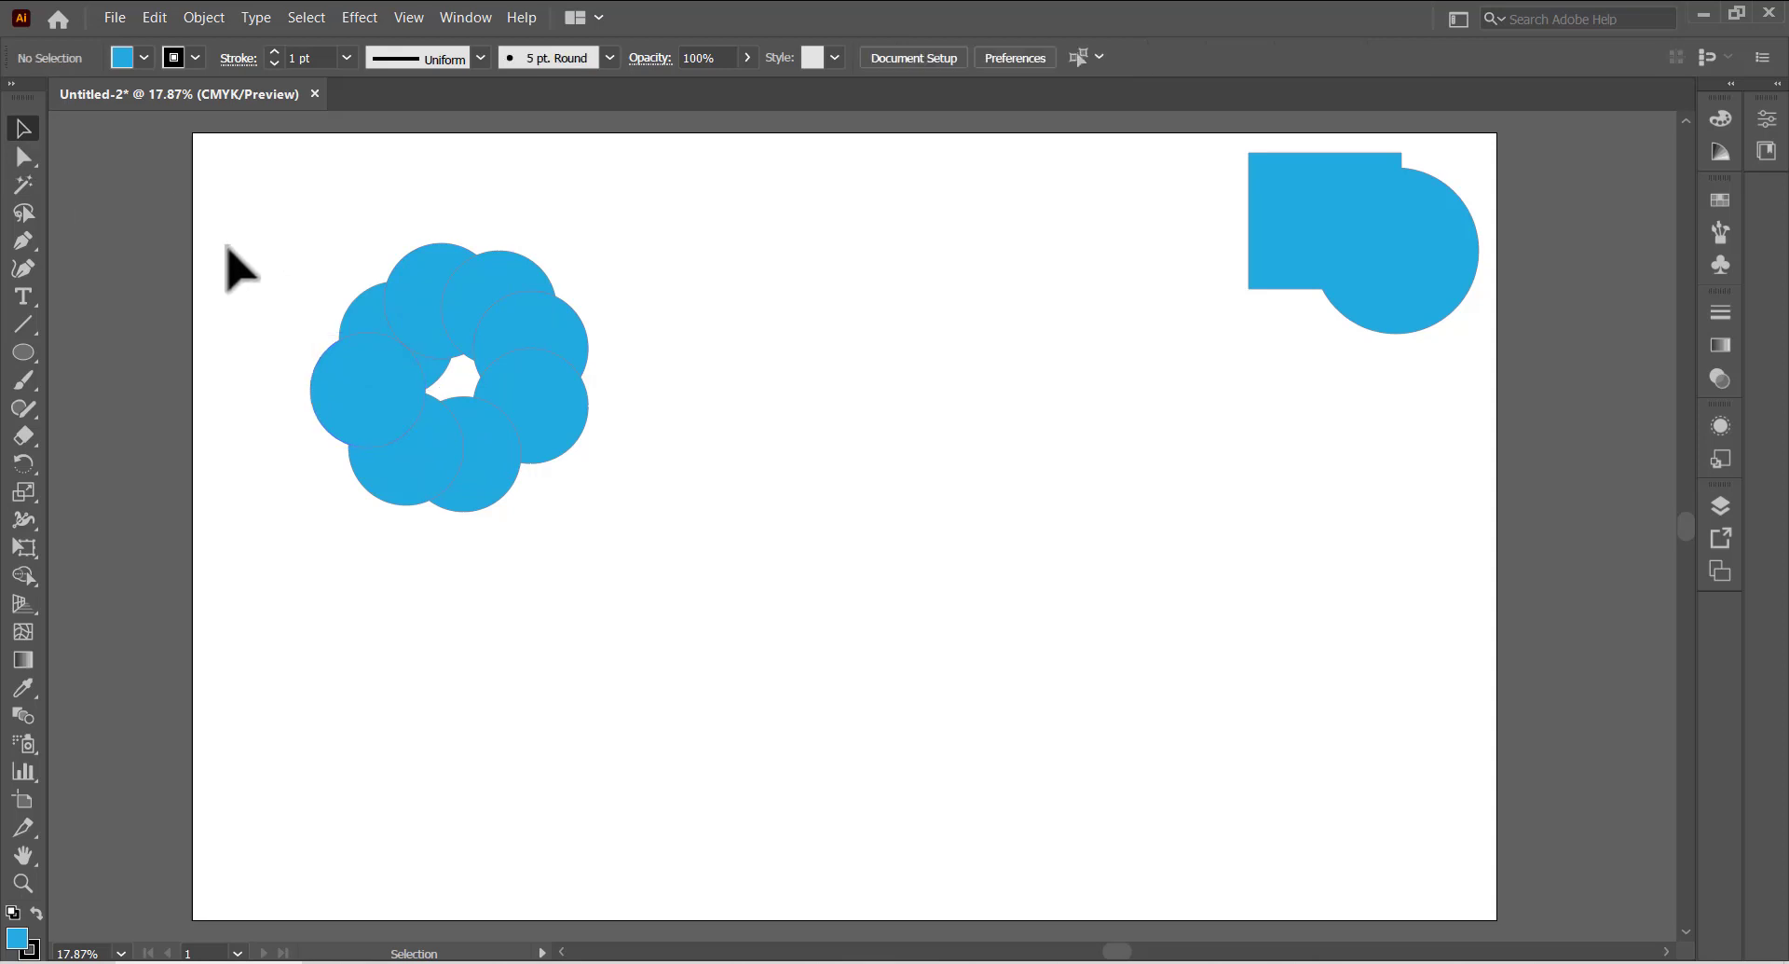
- Select all circles in the ring and merge them into one flower-like shape with the Shape Builder tool
left_click_drag(229, 248, 624, 545)
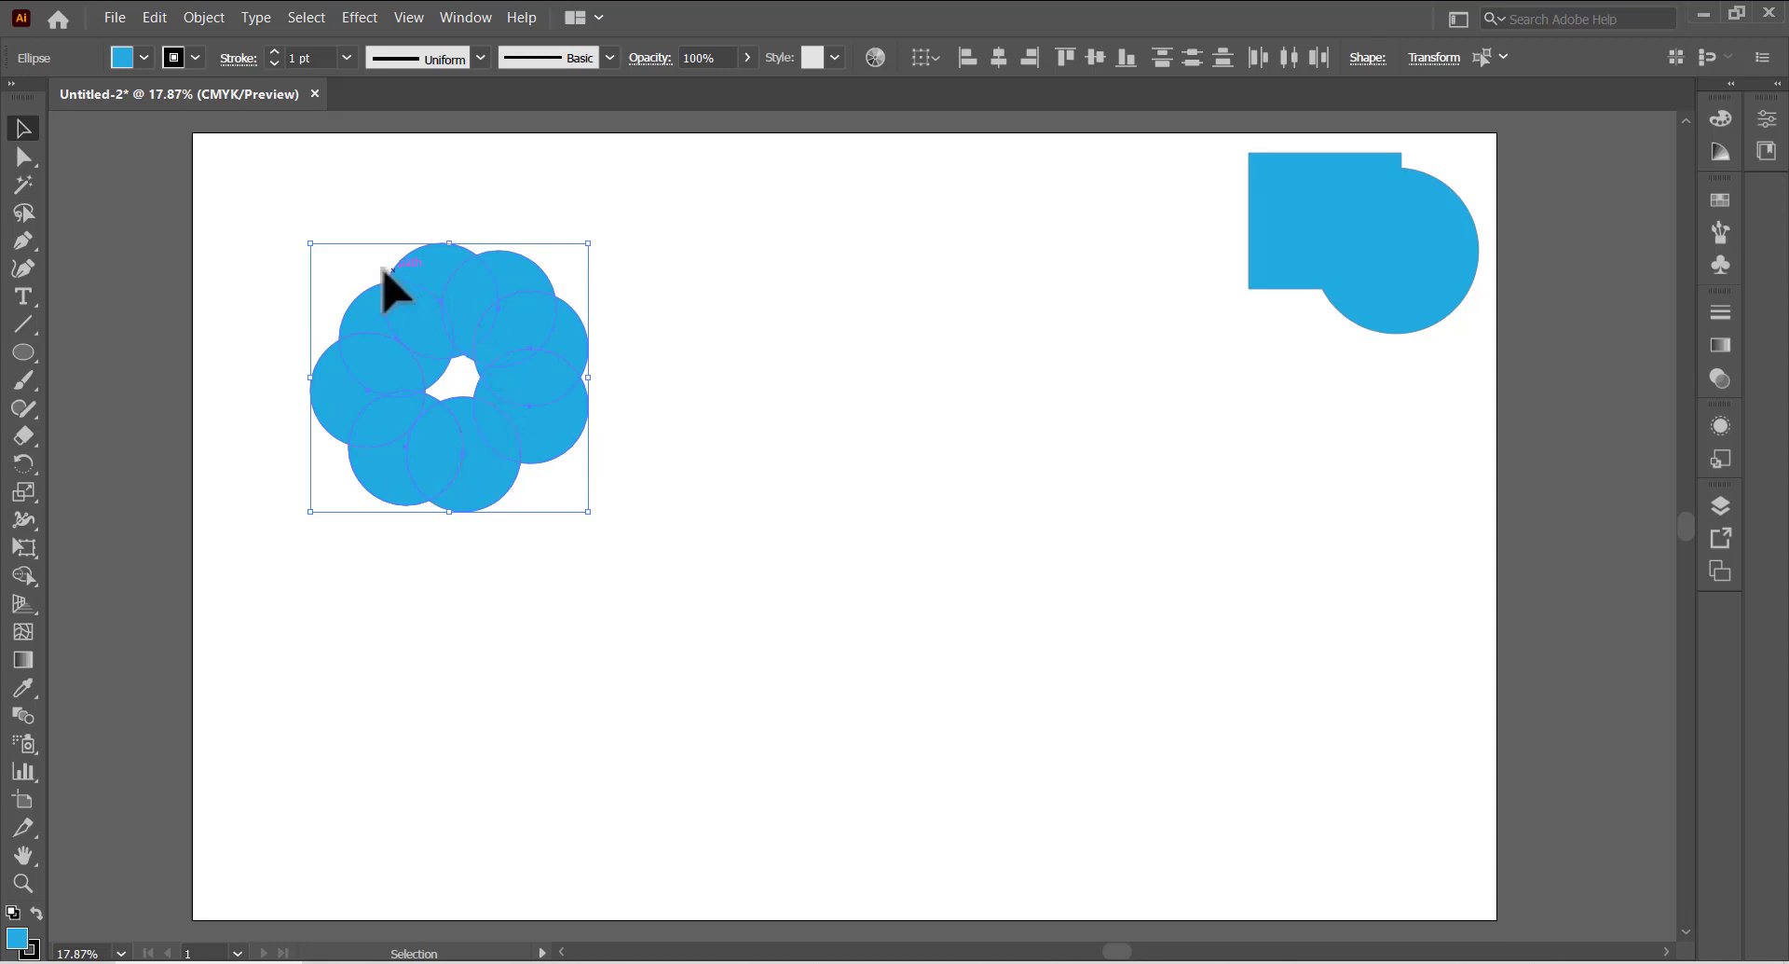
left_click(24, 575)
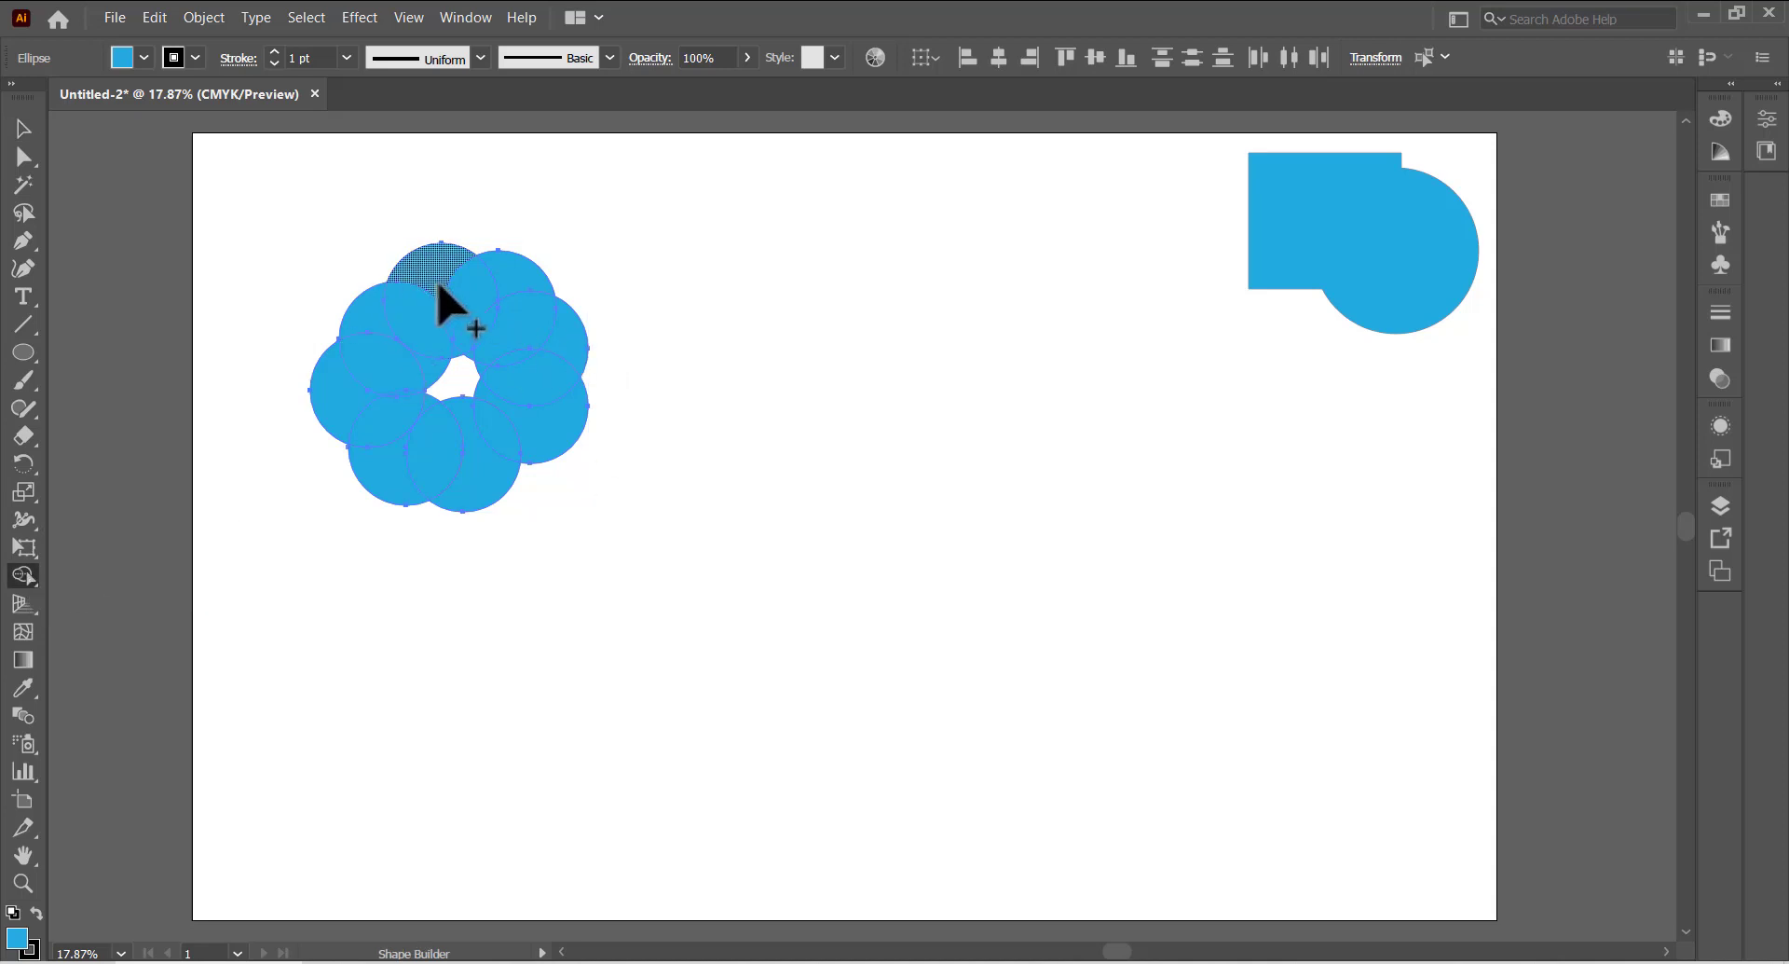
mouse_move(439, 284)
left_mouse_down()
mouse_move(377, 338)
mouse_move(360, 394)
left_mouse_up()
mouse_move(404, 441)
left_mouse_down()
mouse_move(536, 433)
mouse_move(532, 334)
mouse_move(451, 287)
mouse_move(530, 289)
left_mouse_up()
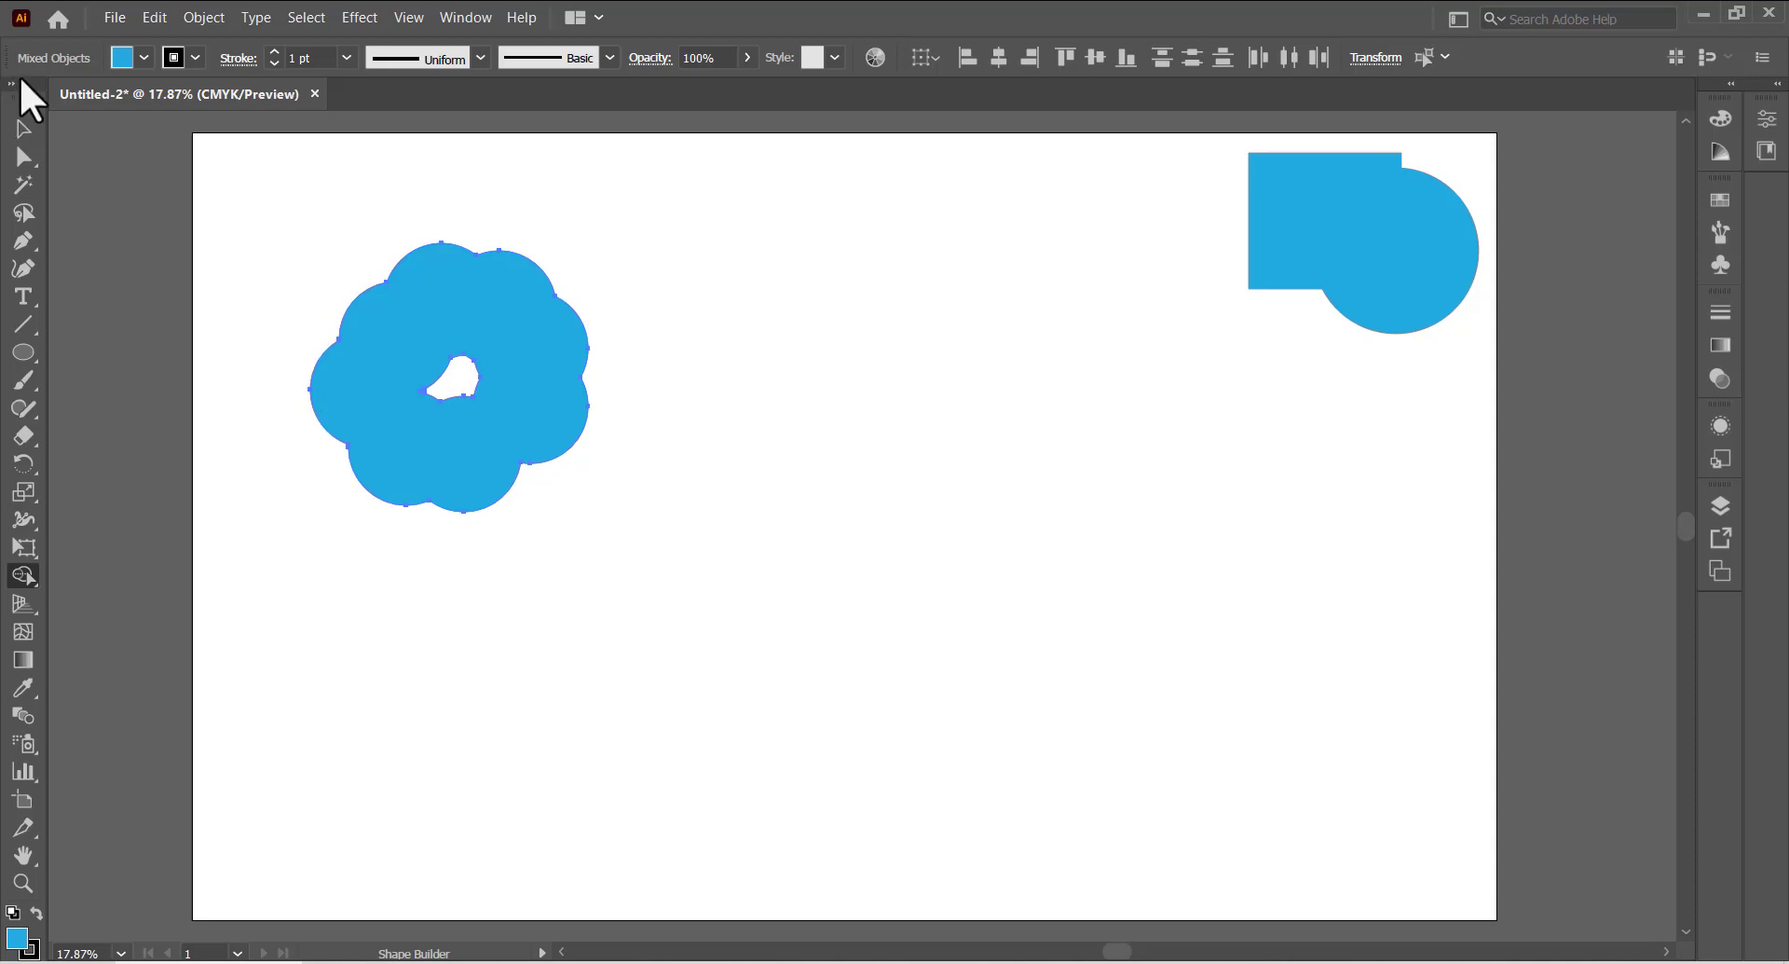
- Place the flower shape below the first merged shape and shift both partly over the artboard's right edge
left_click(23, 127)
left_click_drag(456, 359, 1367, 468)
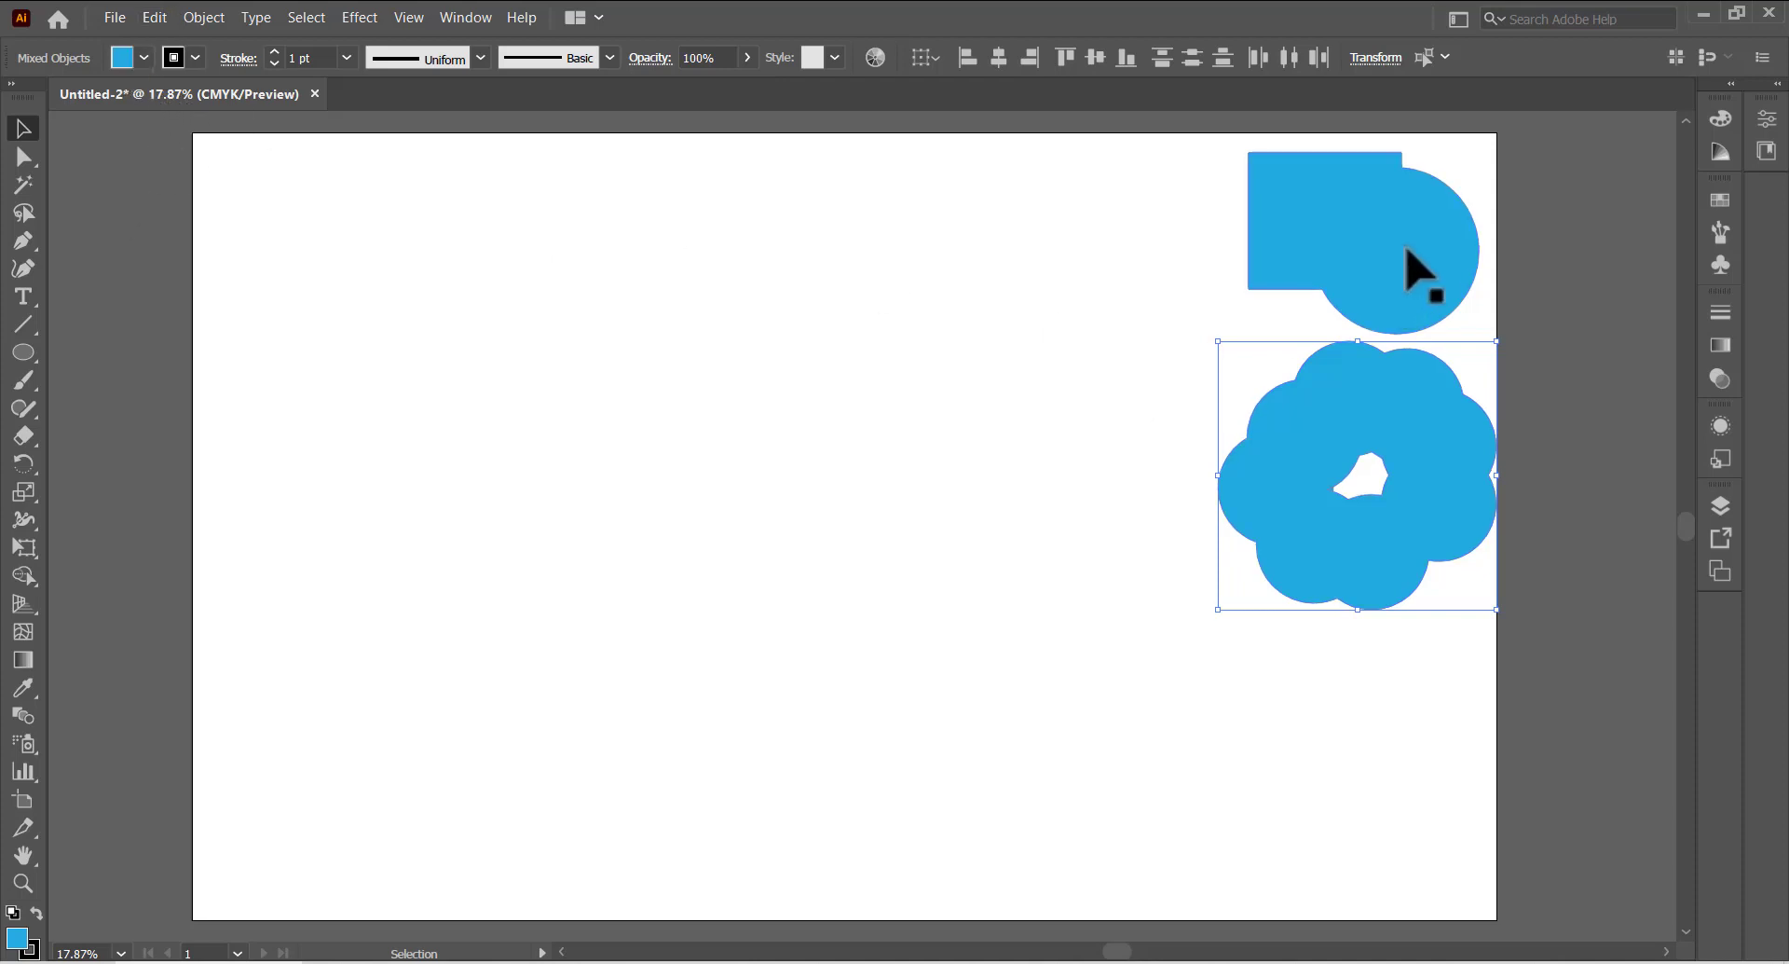
left_click_drag(1403, 250, 1496, 249)
left_click_drag(1469, 443, 1569, 426)
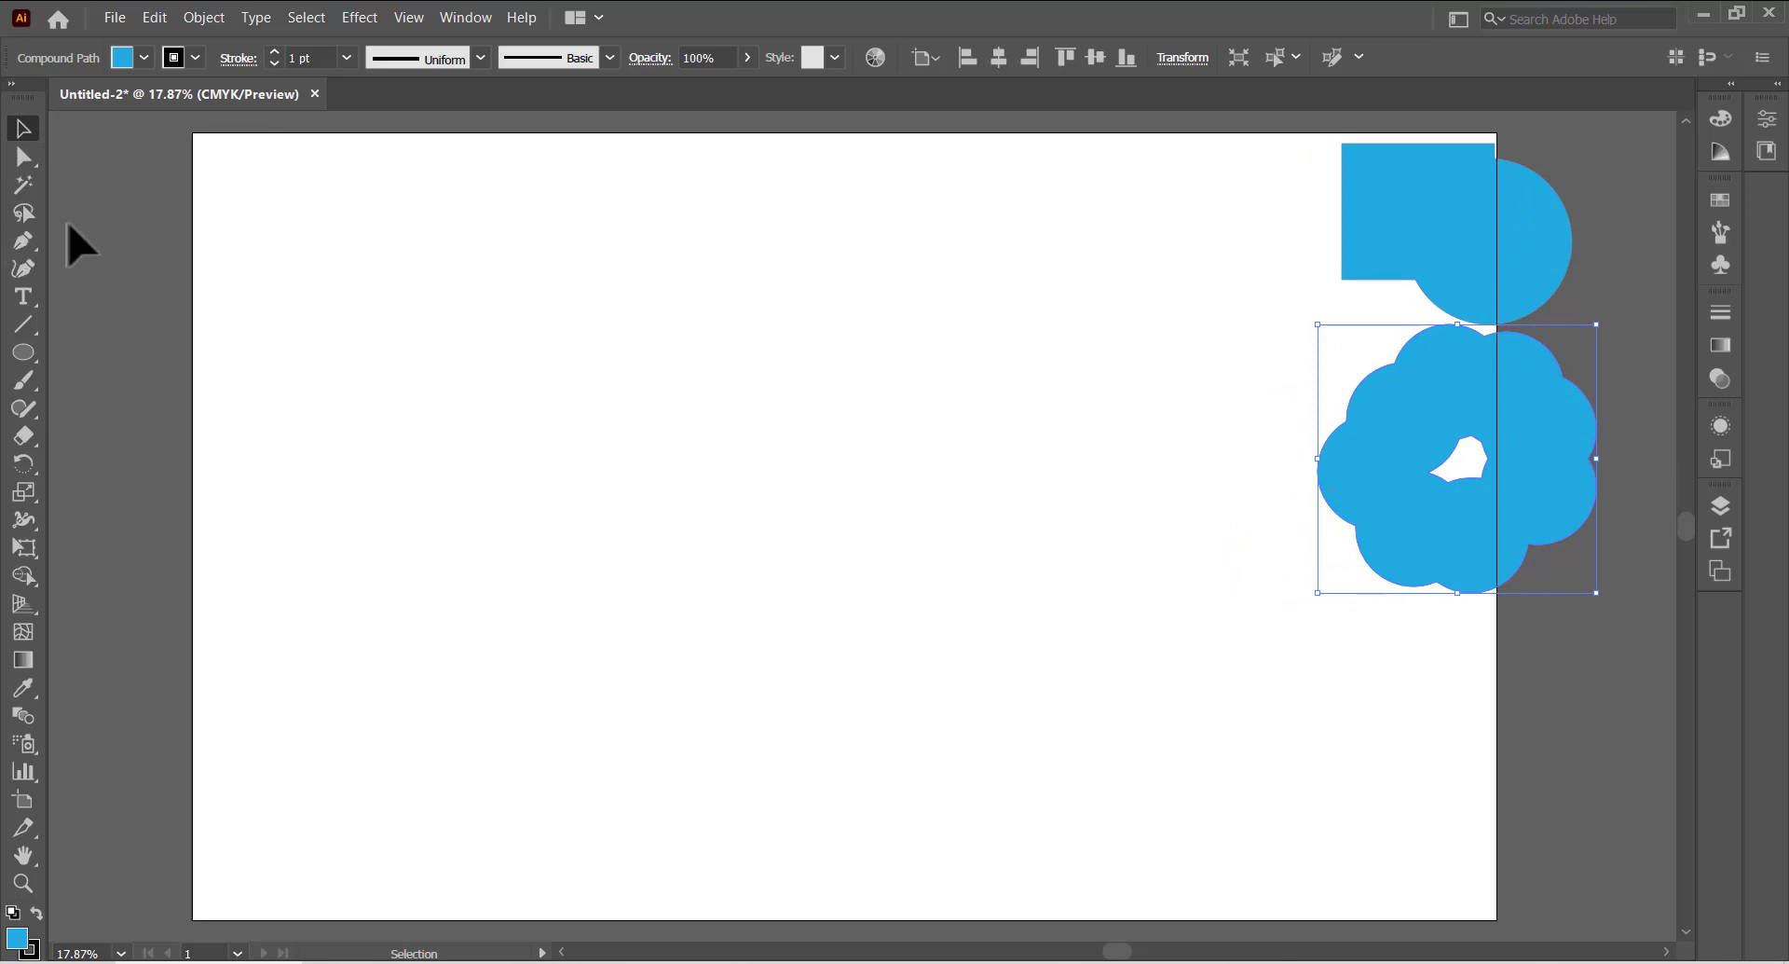
- Draw a large five-pointed star with the Star tool in the upper-left area of the artboard
left_click(142, 59)
right_click(23, 352)
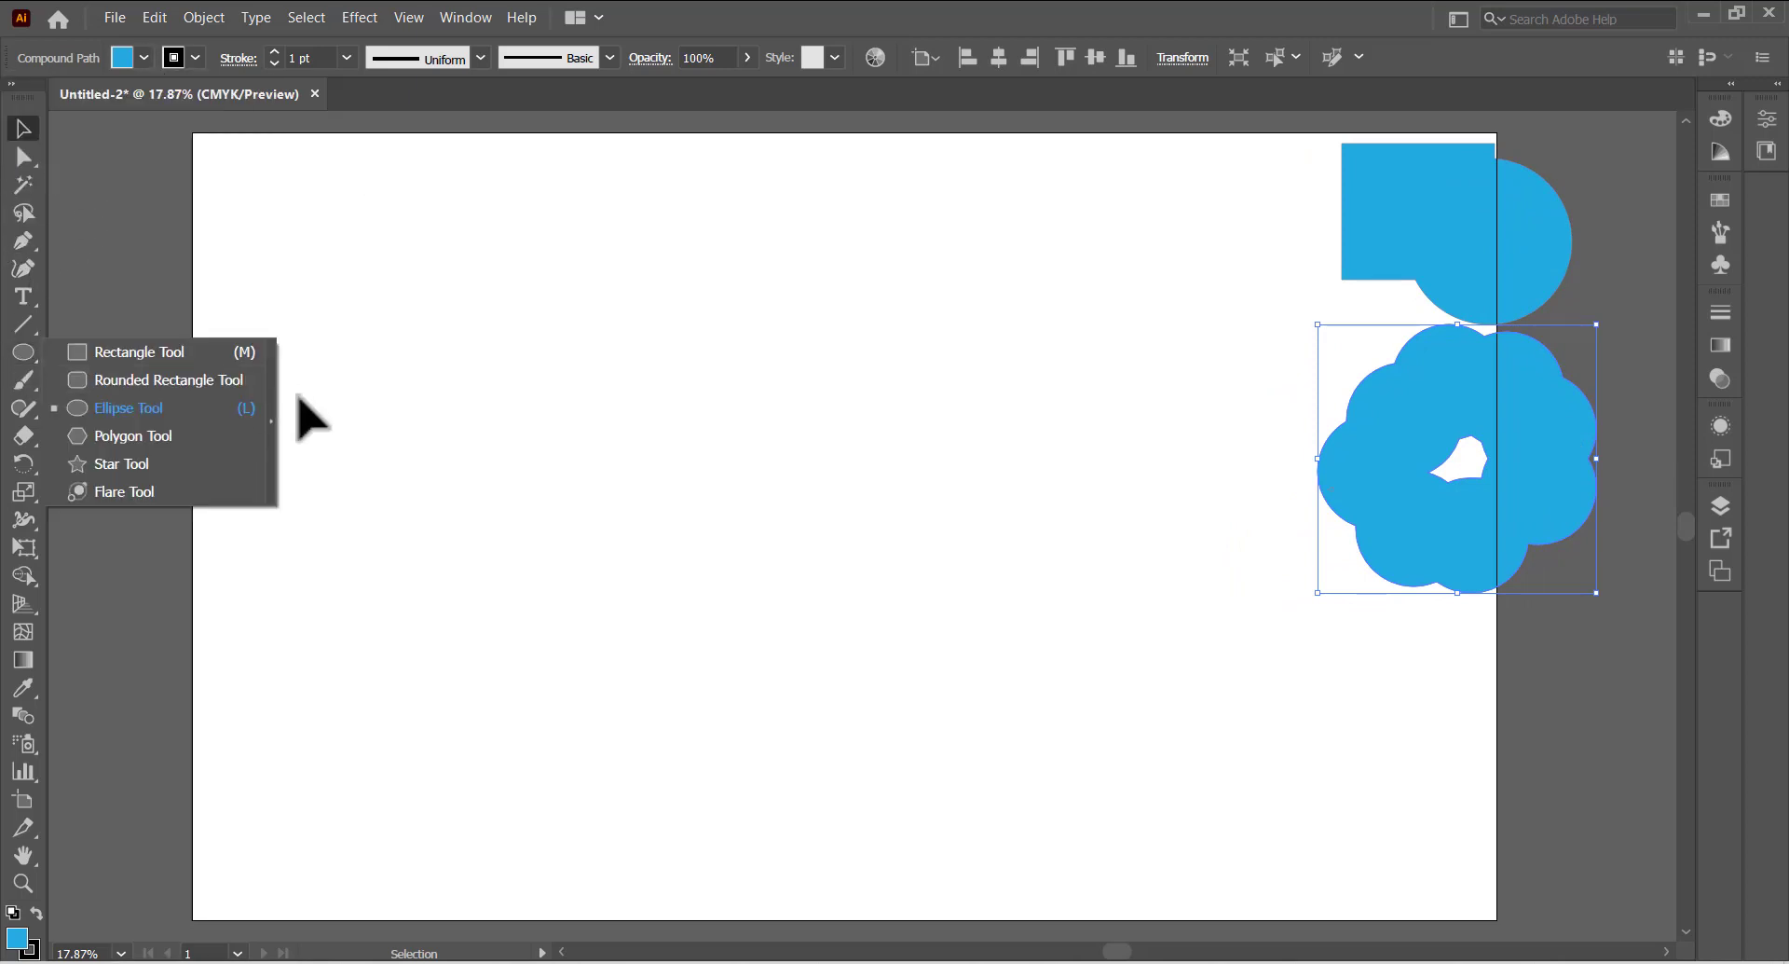
left_click(129, 464)
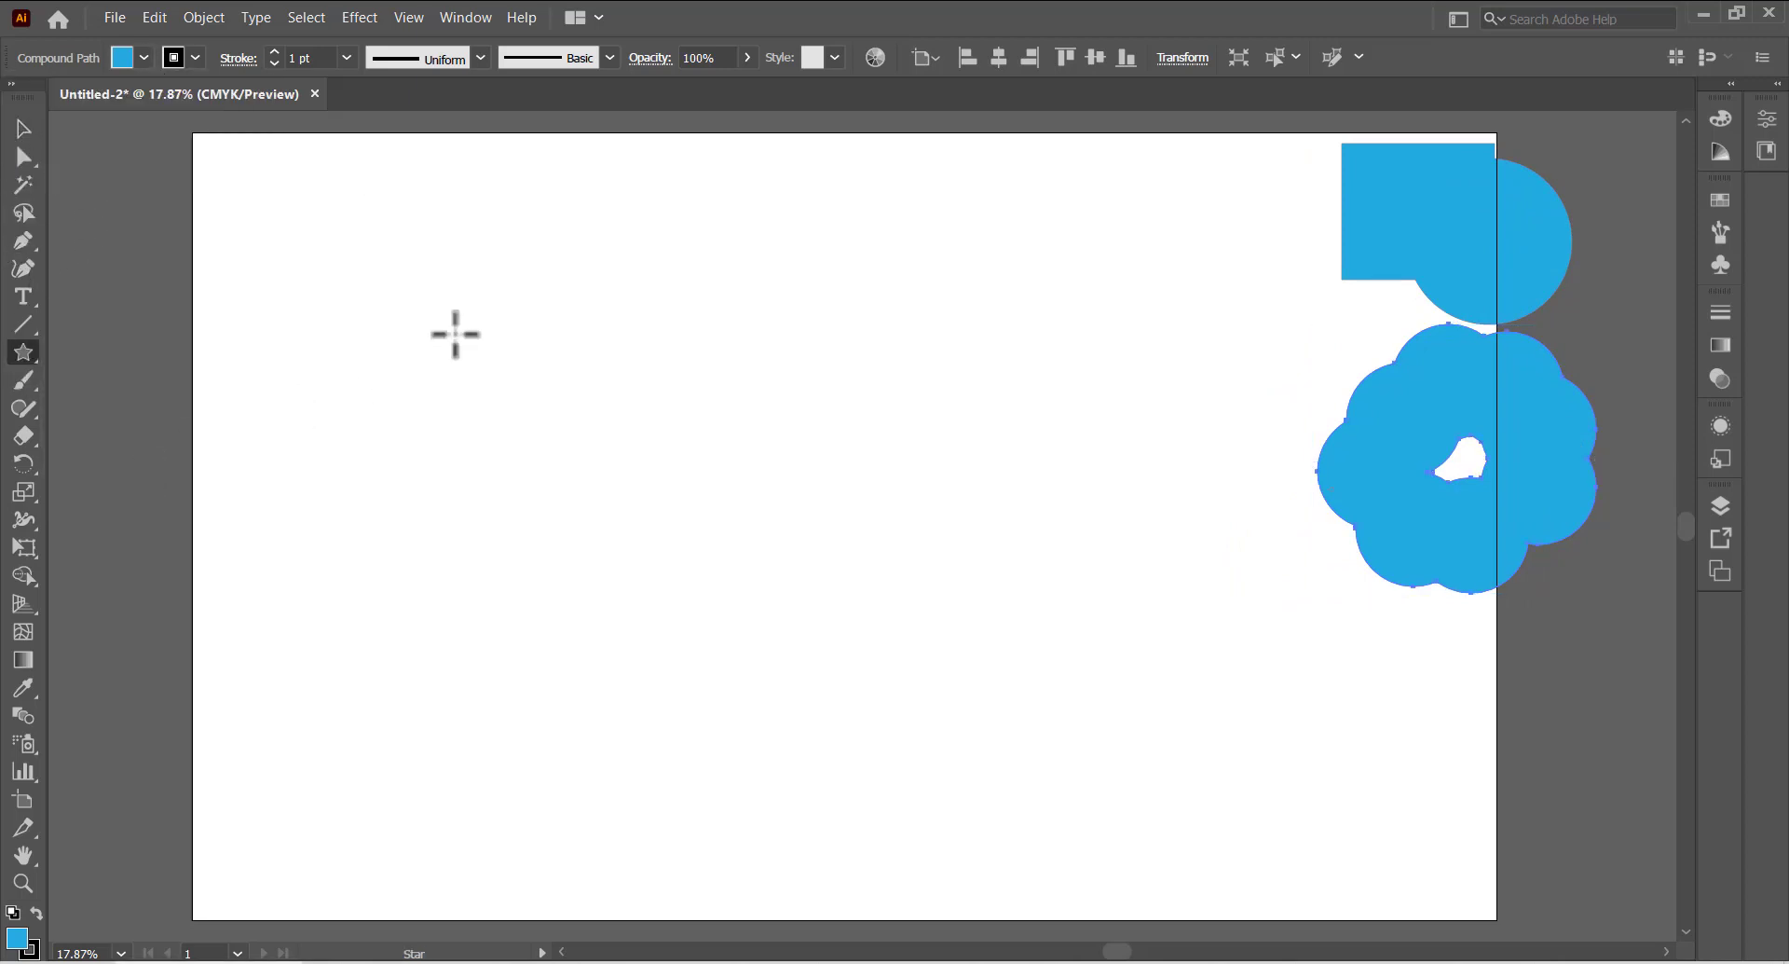
left_click_drag(451, 332, 587, 425)
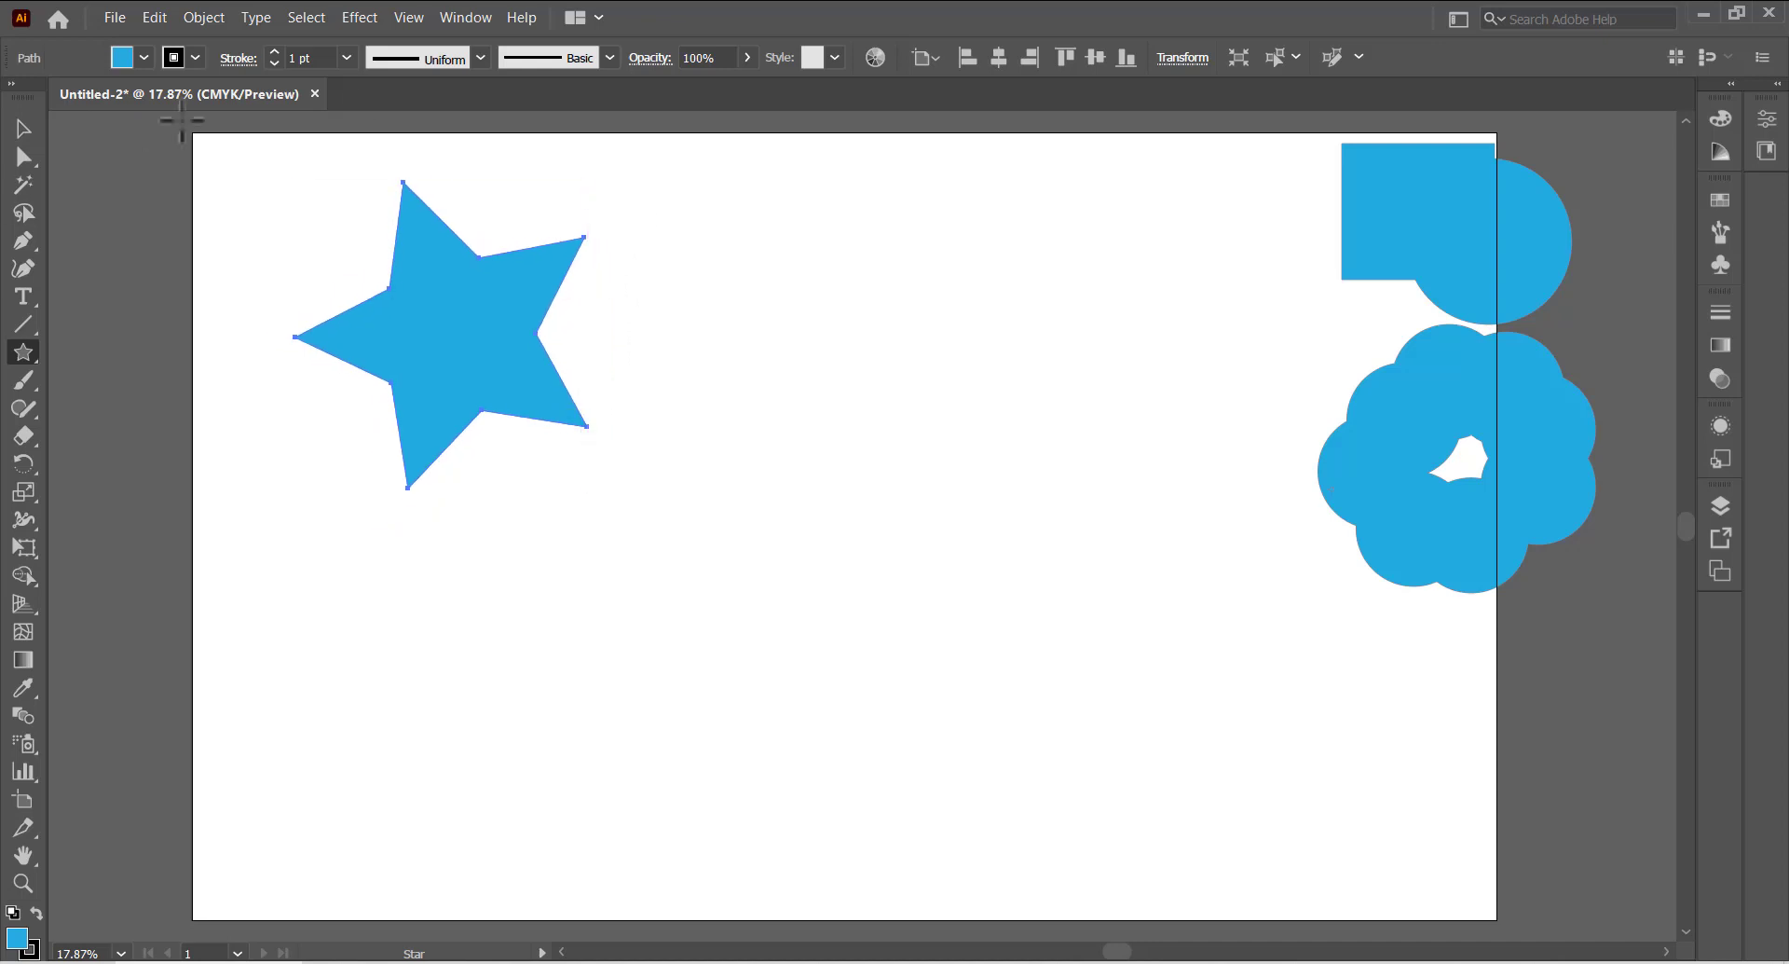
- Remove the star's fill and give it a red stroke 50 pt wide
left_click(142, 58)
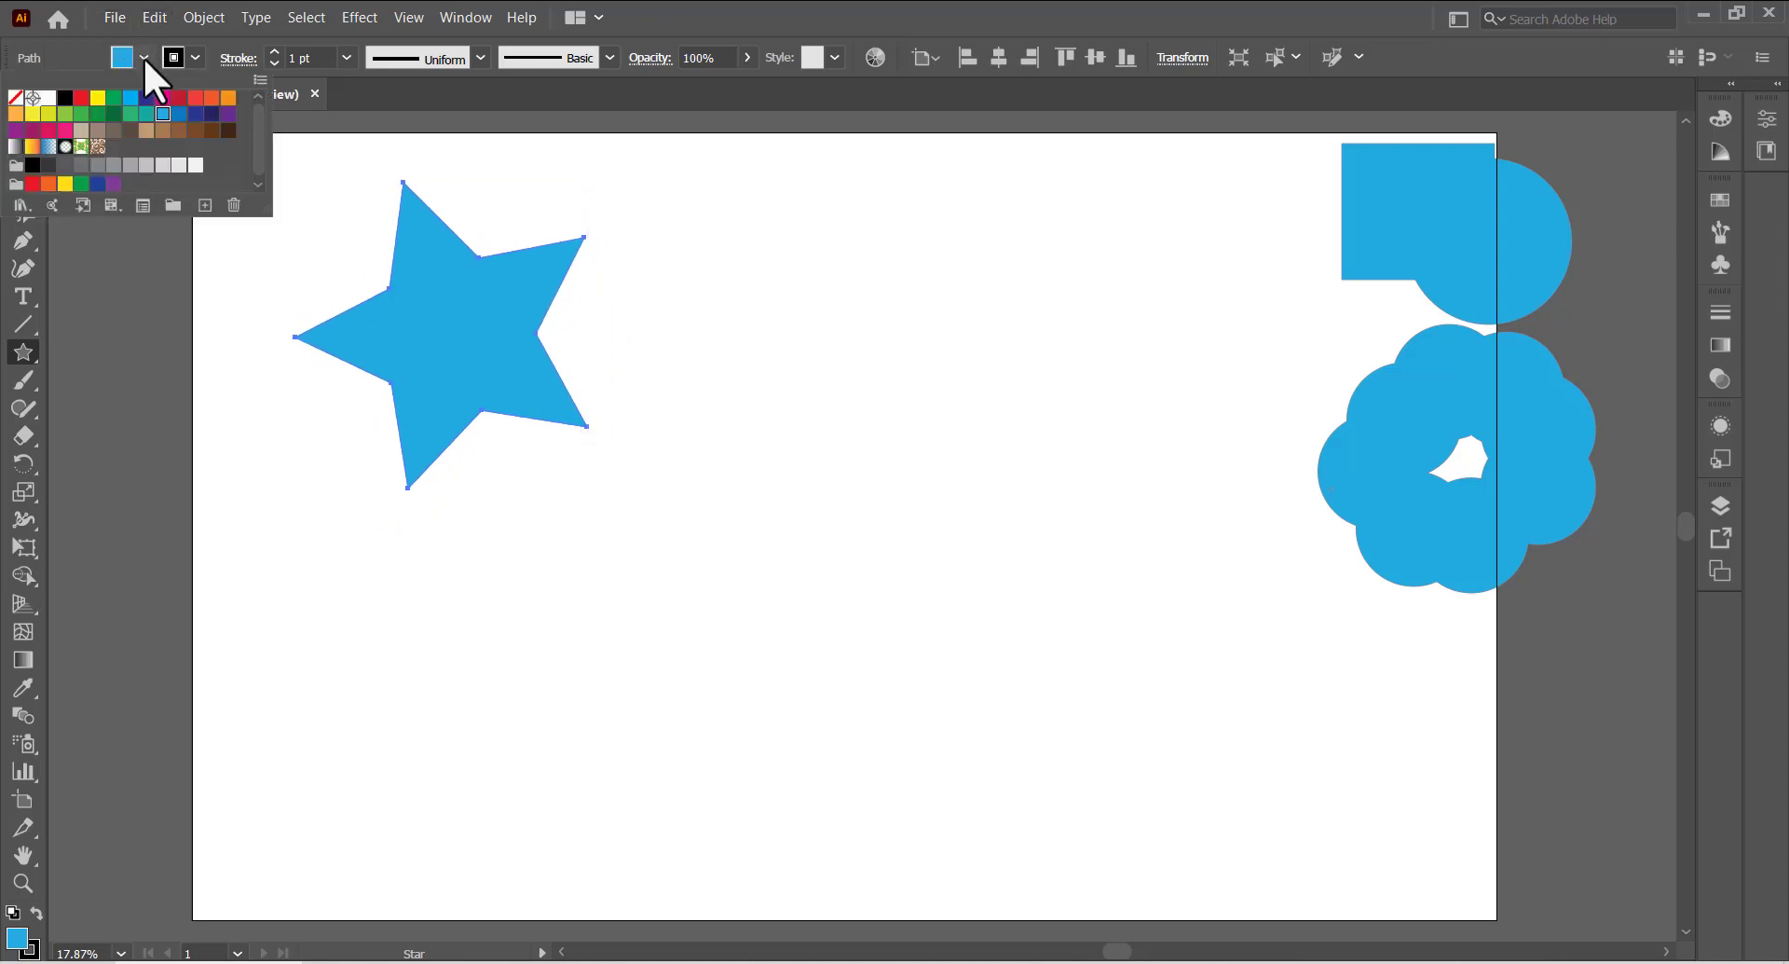
left_click(15, 97)
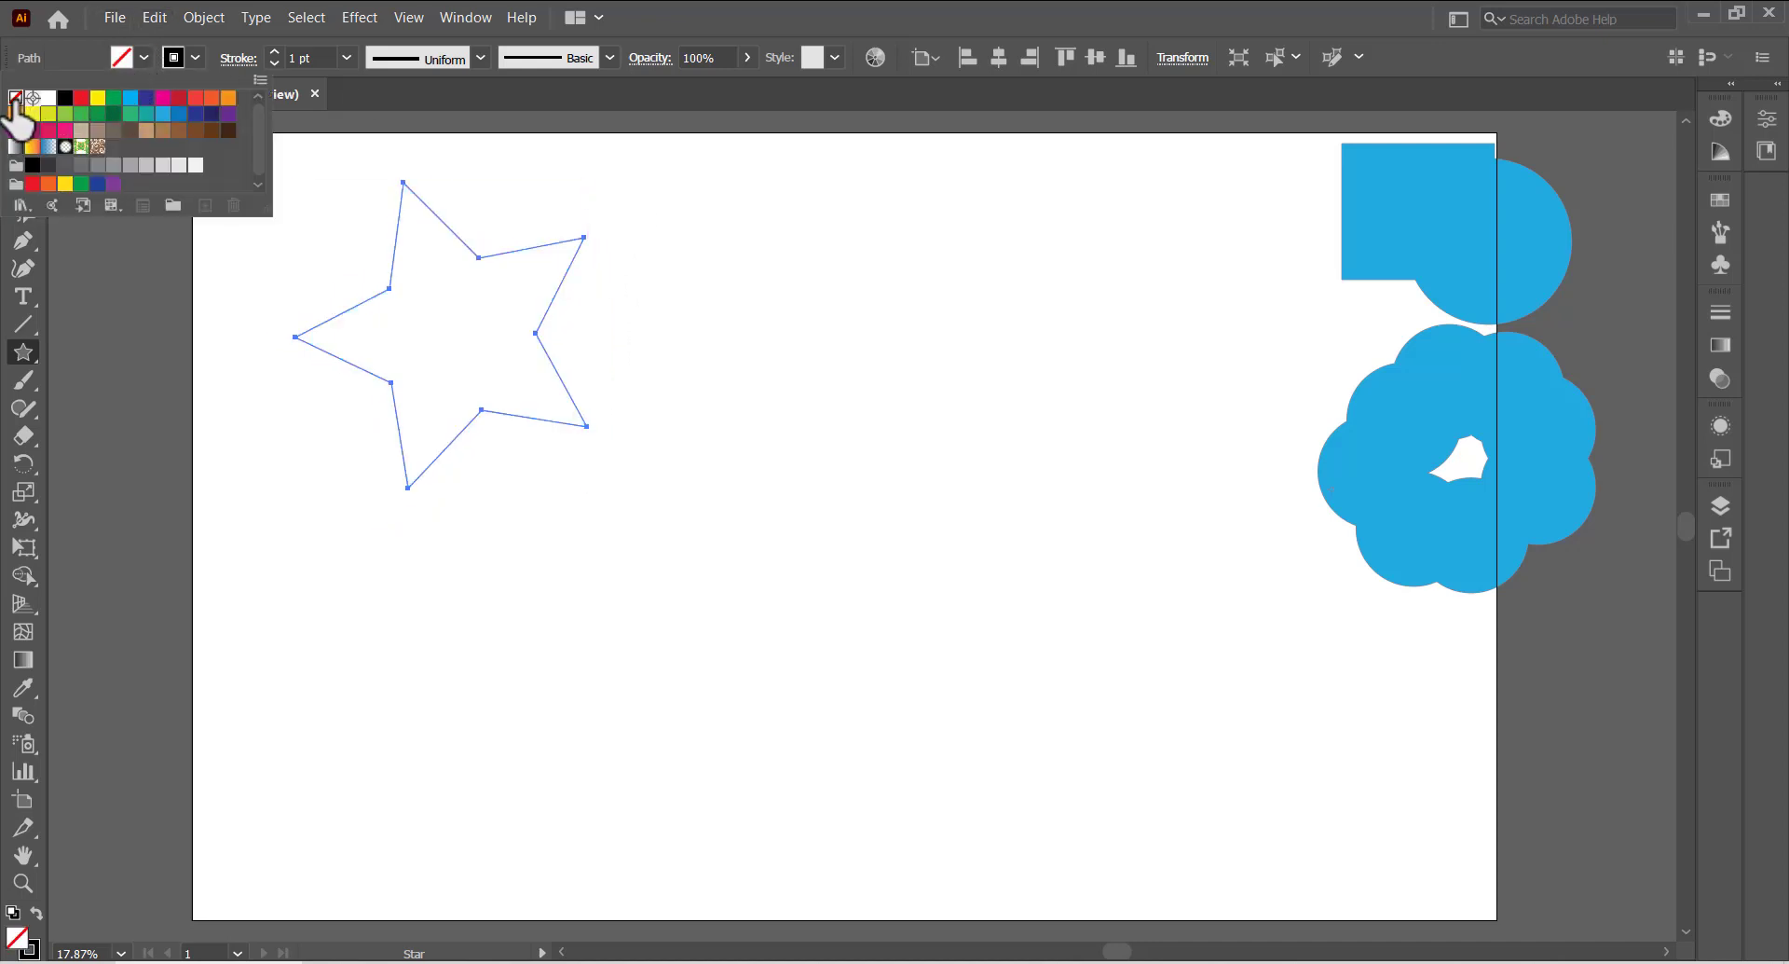
left_click(192, 58)
left_click(192, 56)
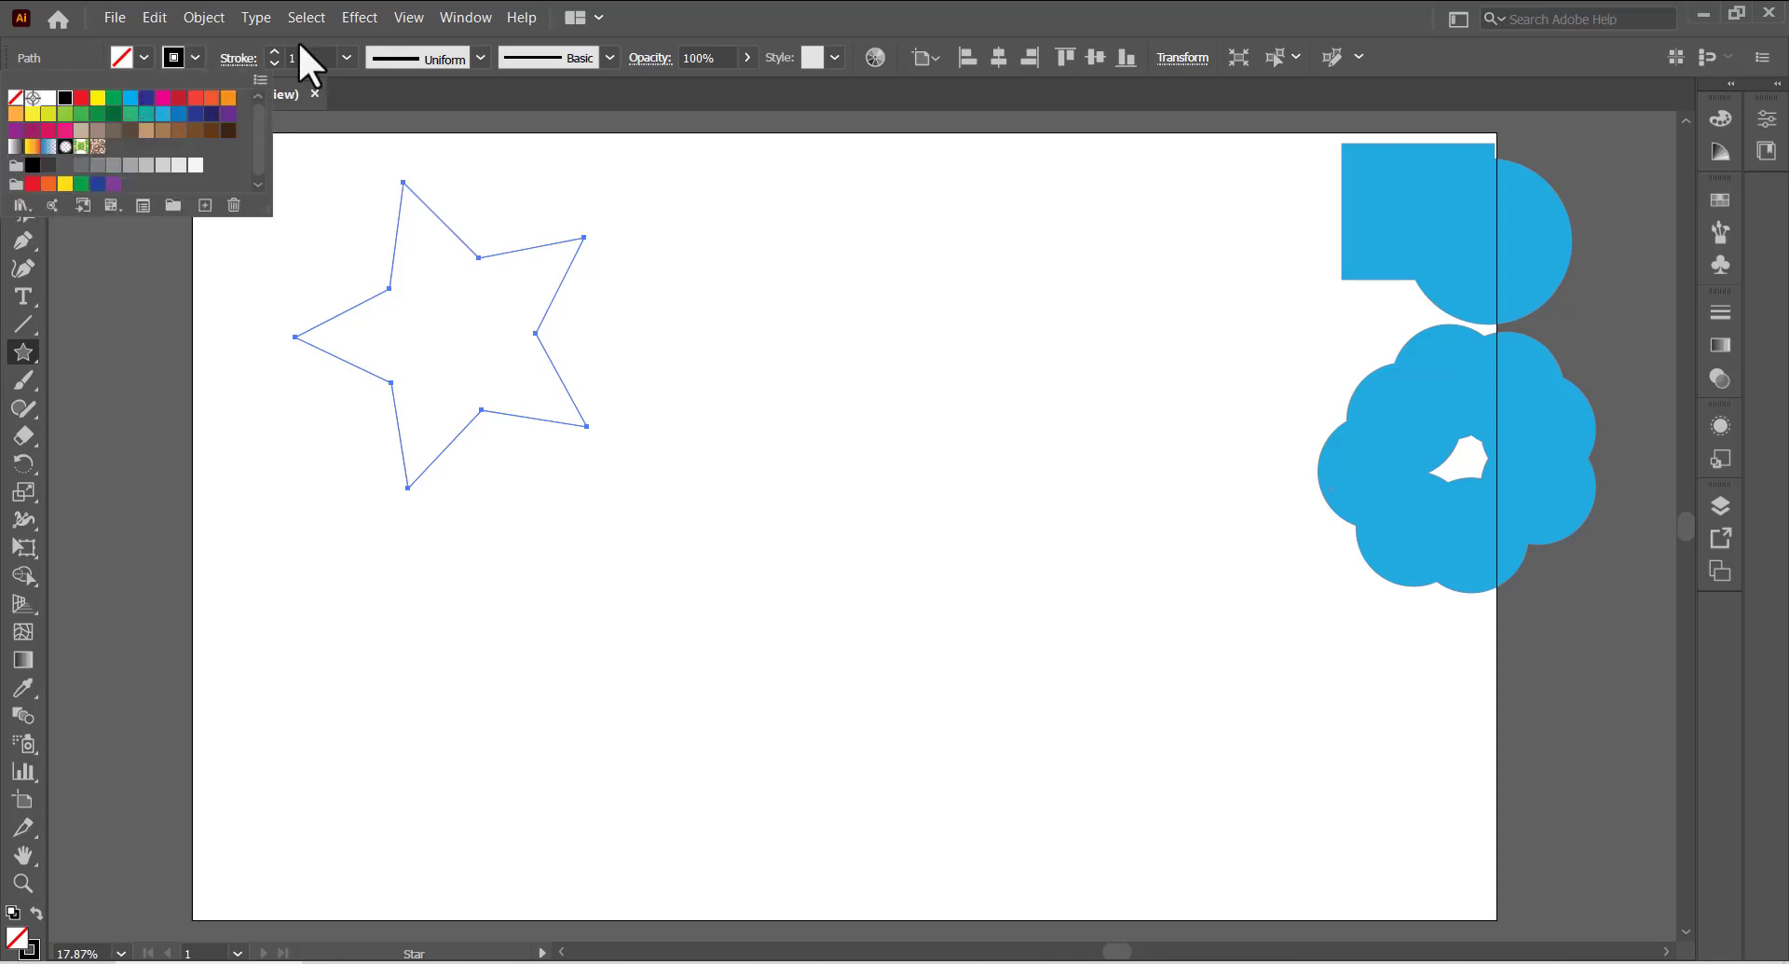
left_click(81, 98)
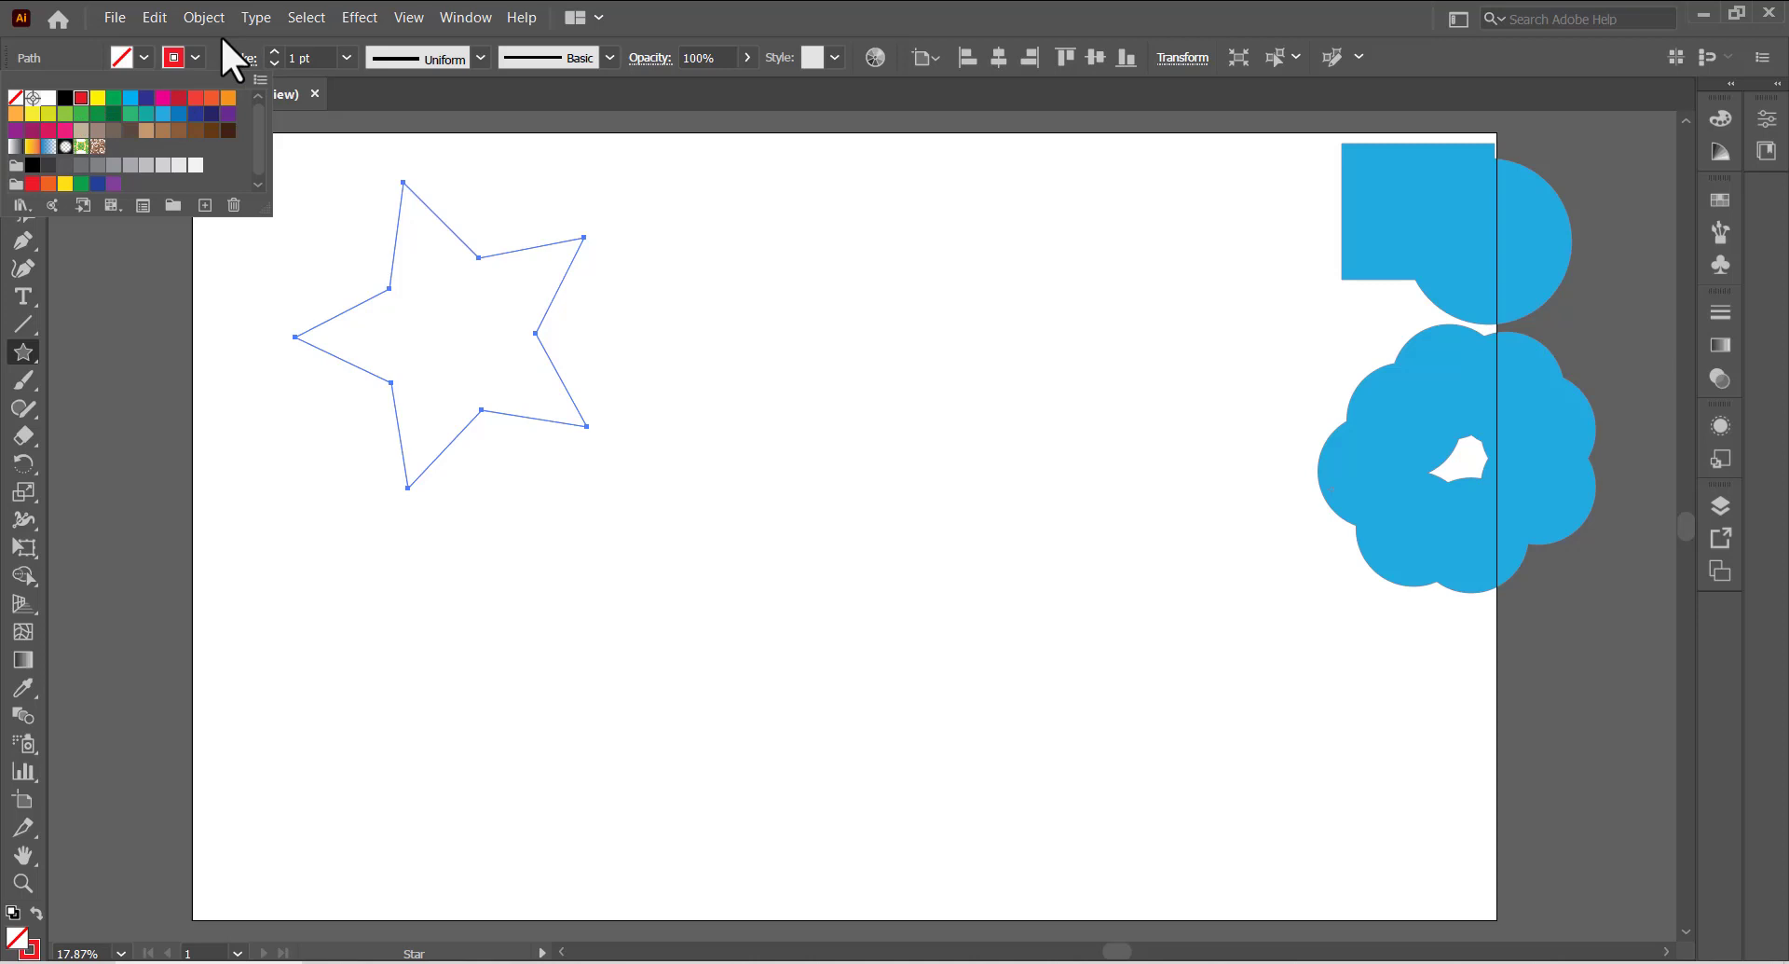
left_click(275, 51)
left_click(274, 51)
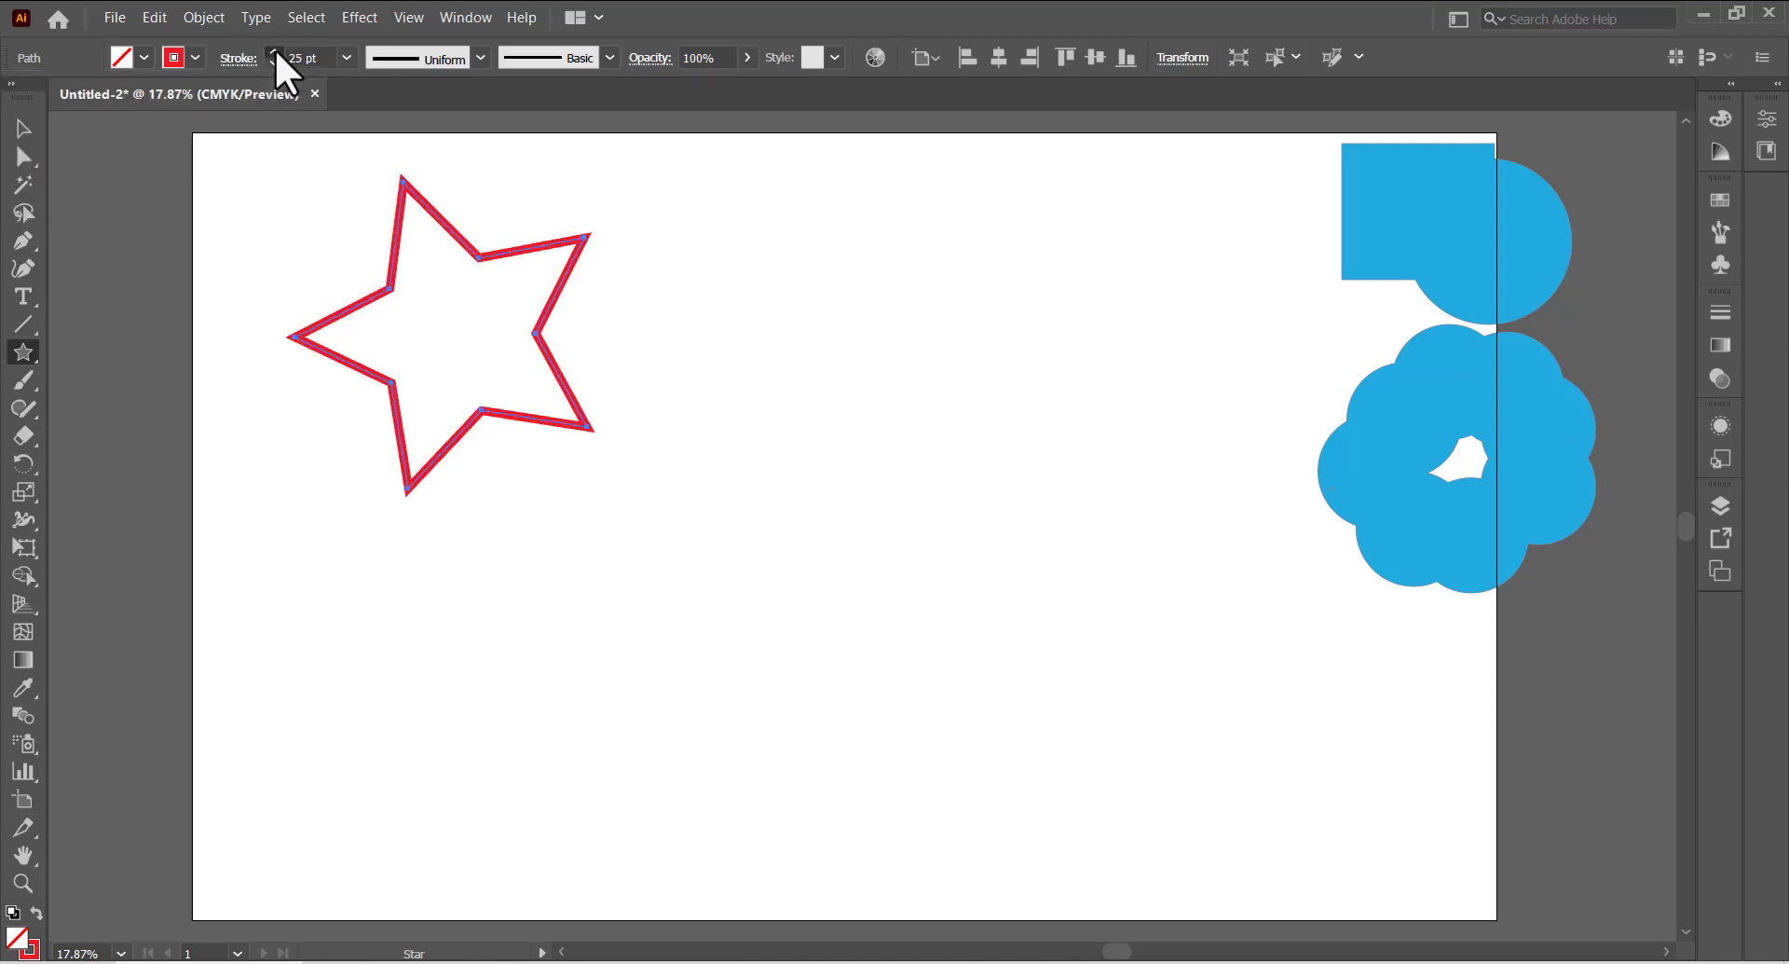
left_click(274, 51)
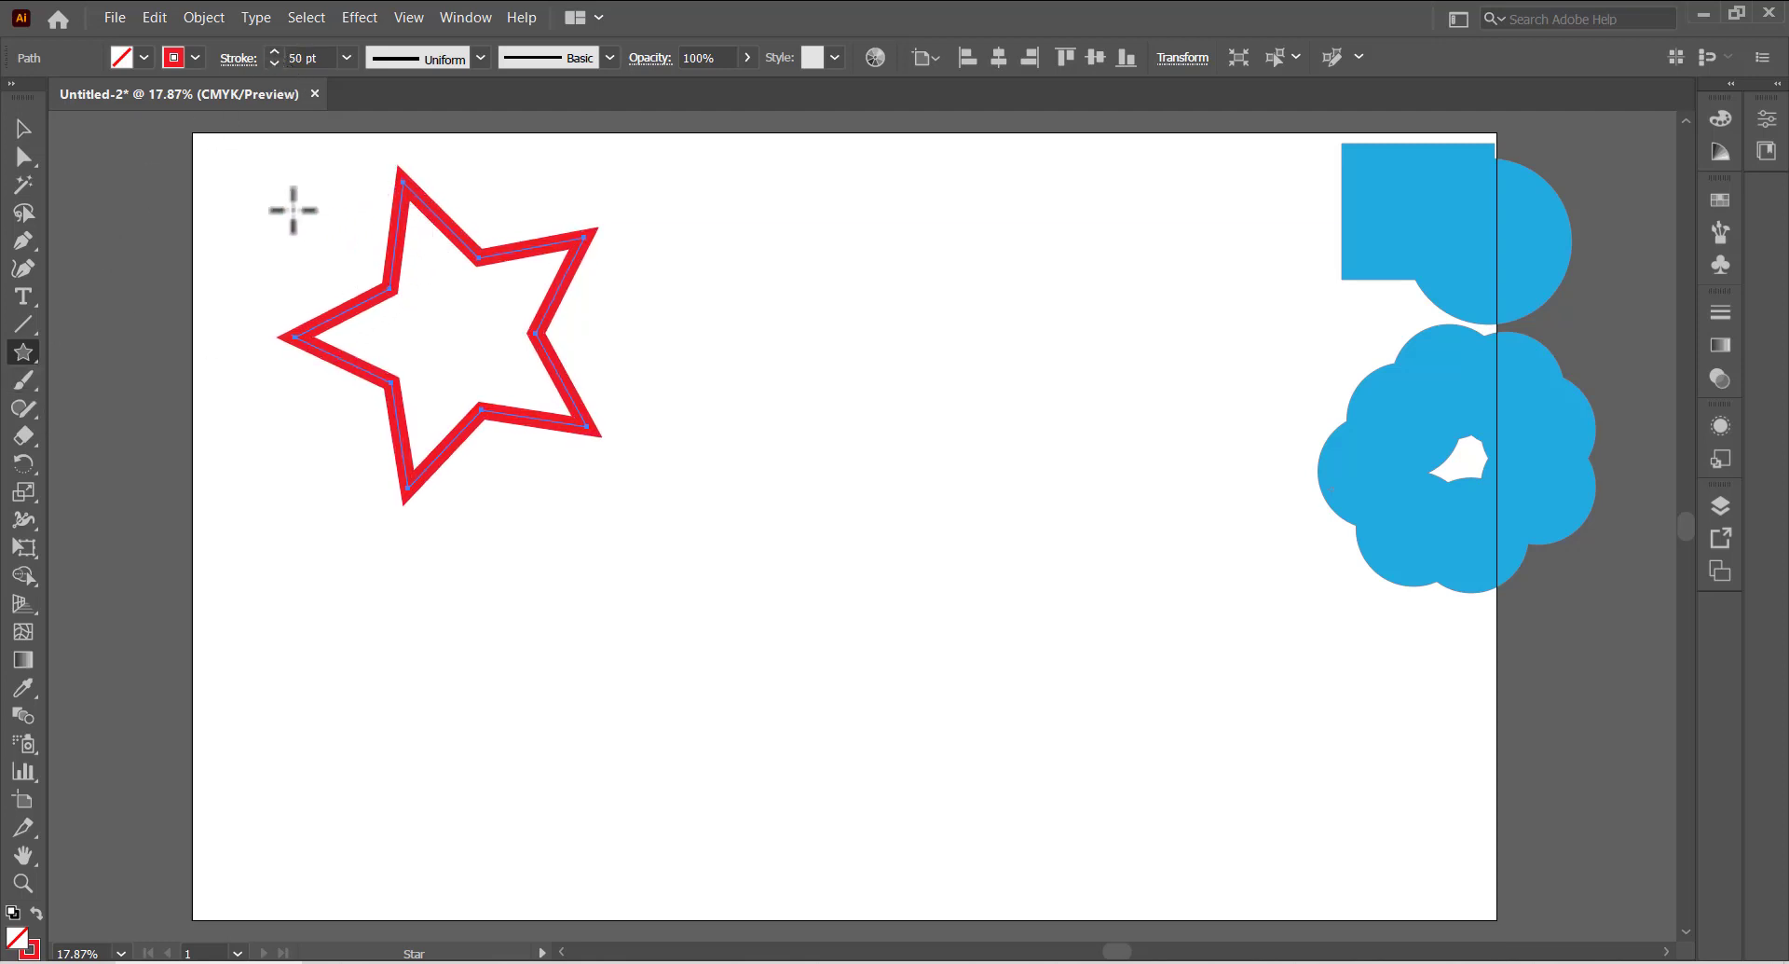
- Duplicate the red star and offset the copy to the right so the two outlines overlap
left_click(23, 129)
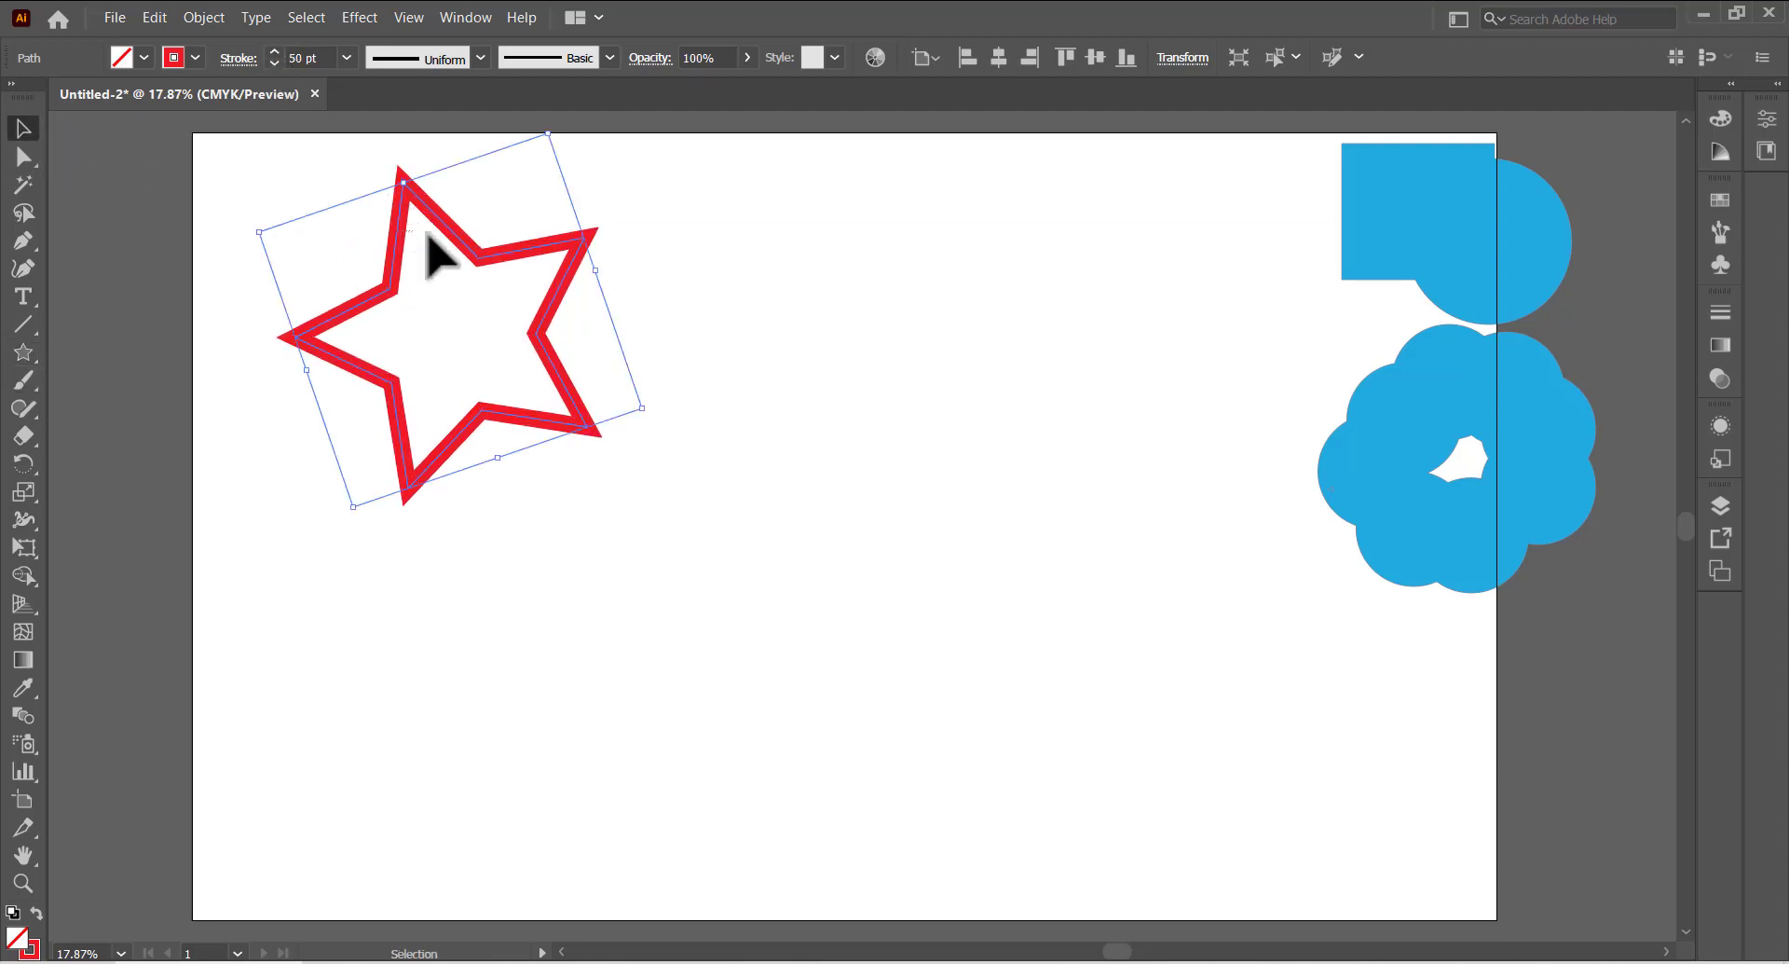
left_click_drag(522, 267, 619, 244)
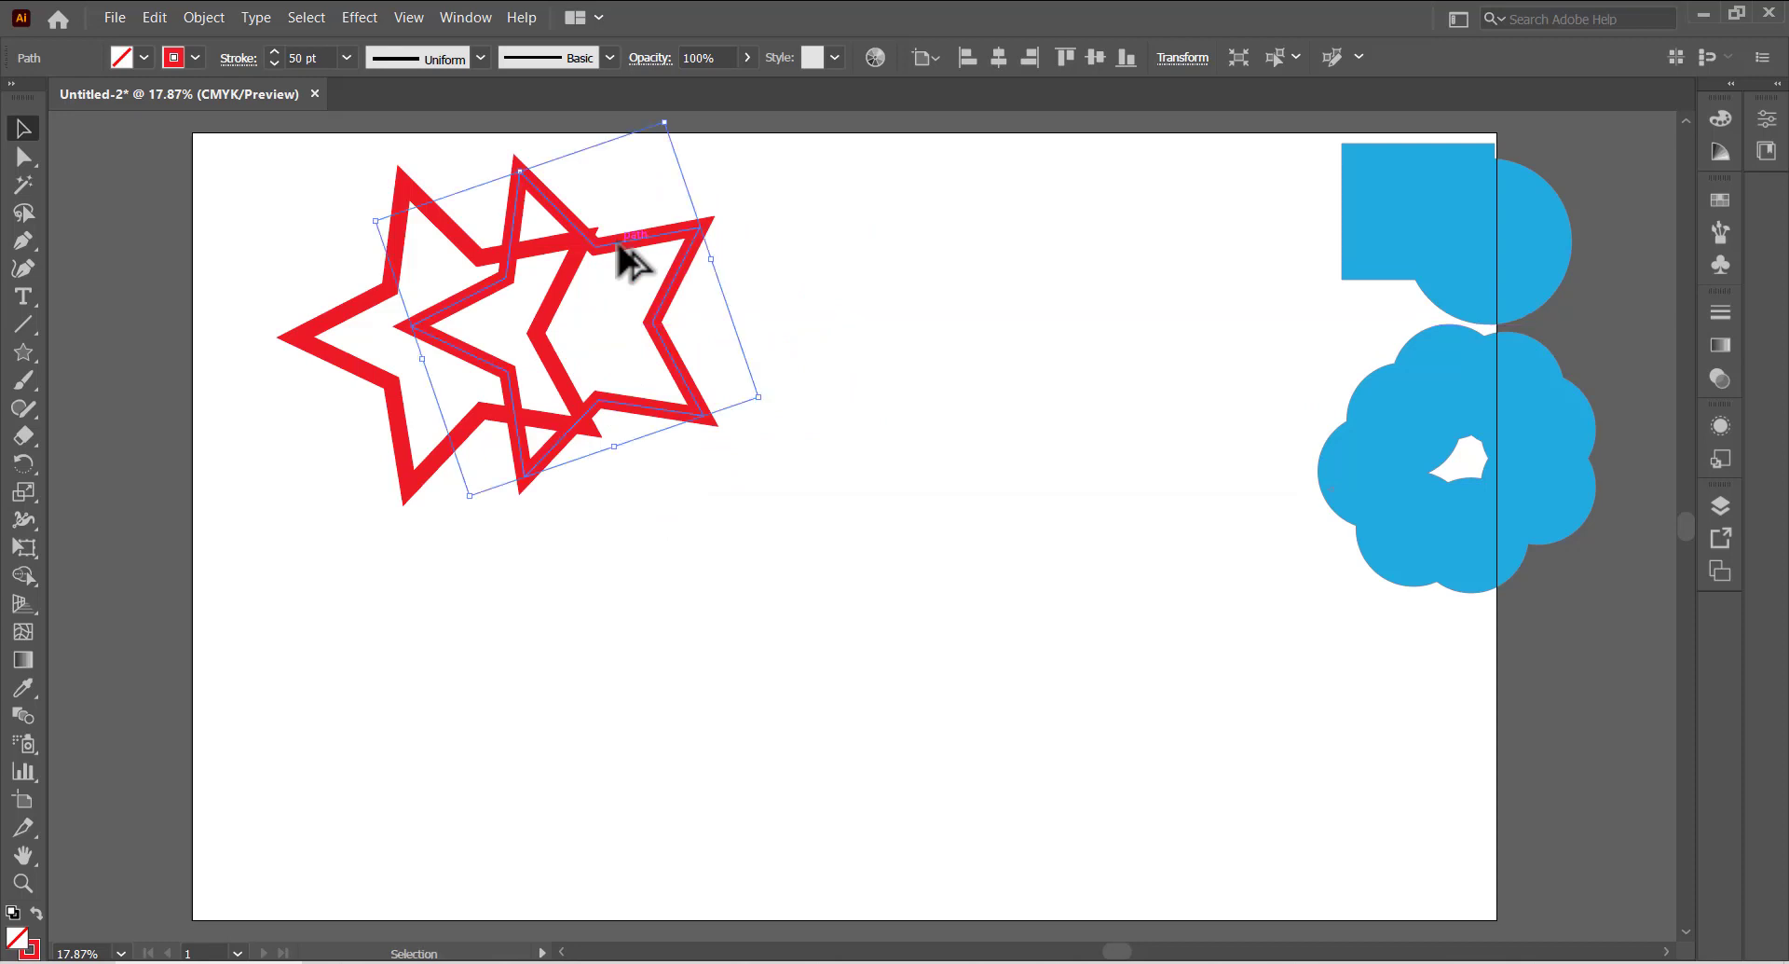
left_click(102, 154)
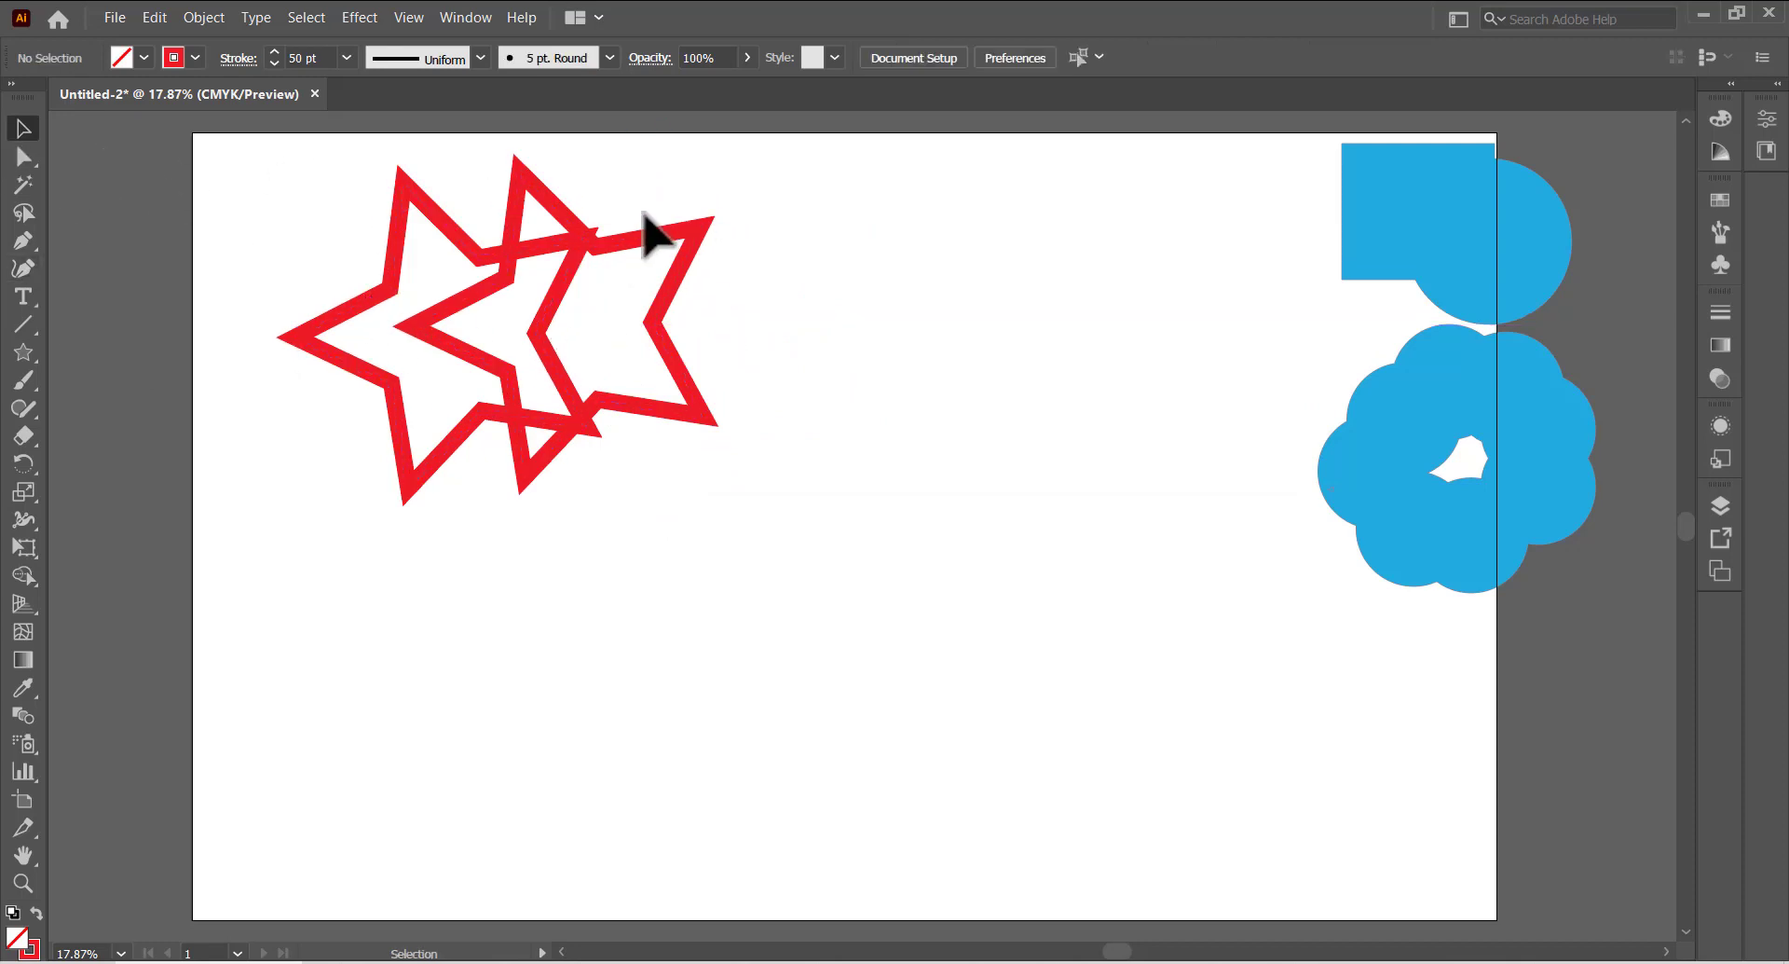
left_click_drag(627, 232, 645, 239)
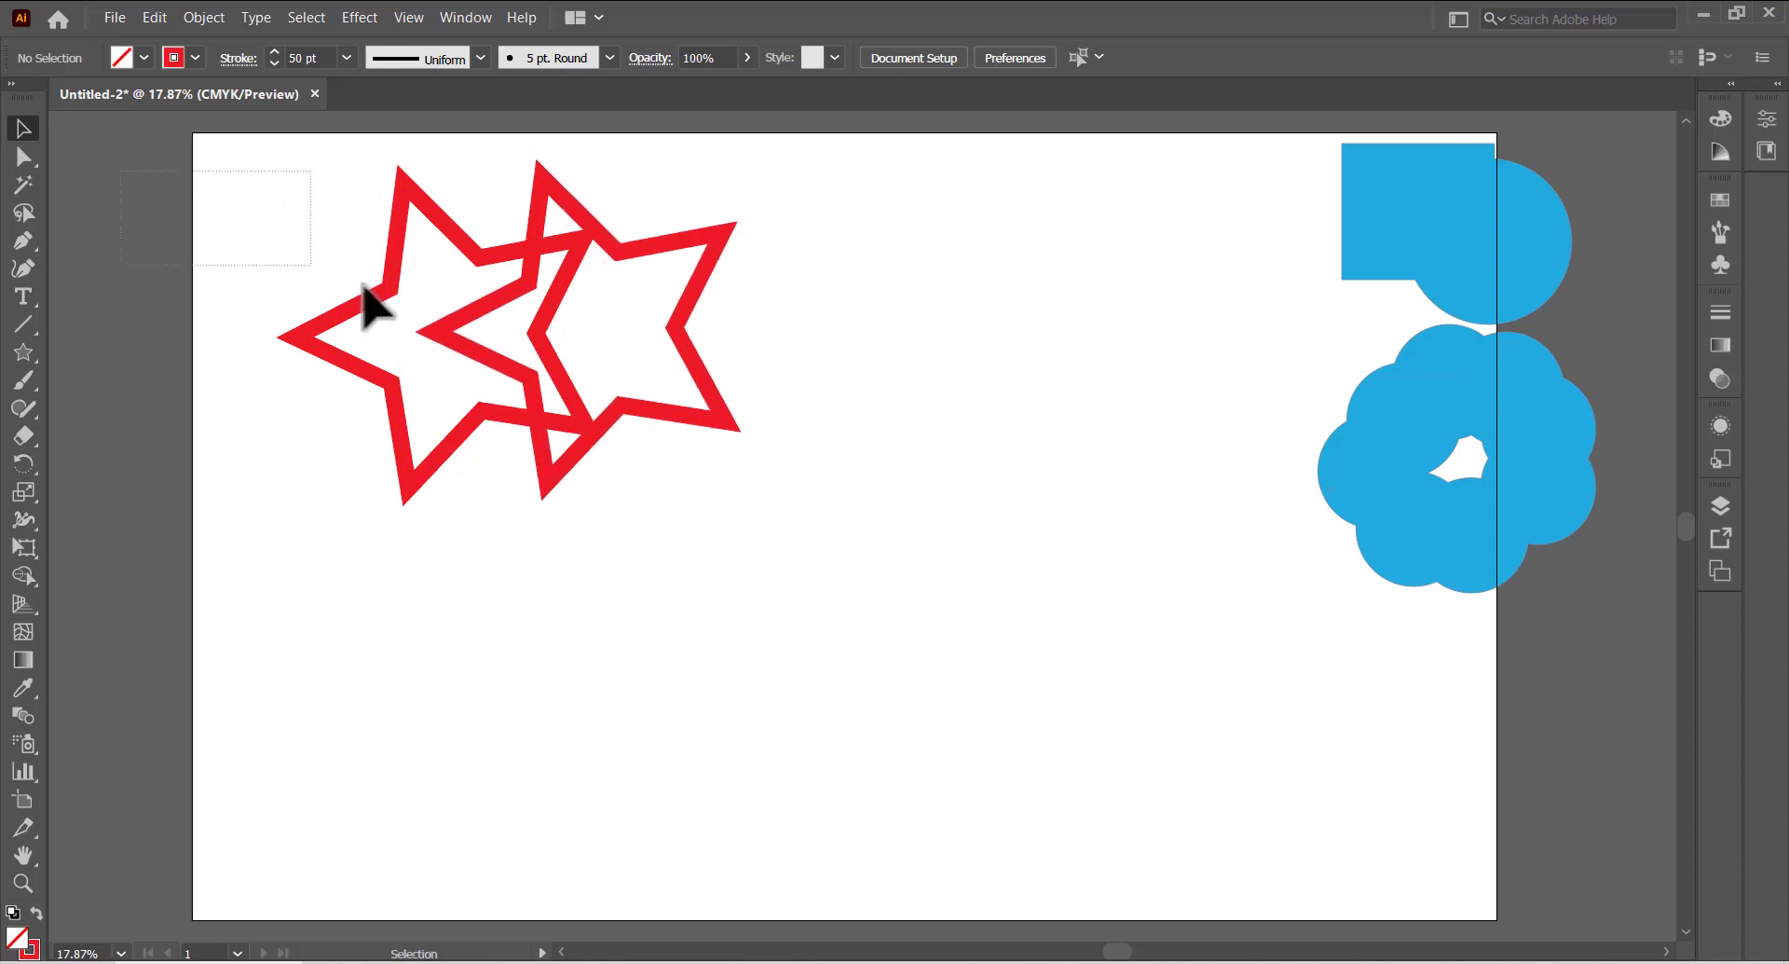
- Select both stars and merge them into one outline with the Shape Builder tool
left_click_drag(363, 284, 780, 465)
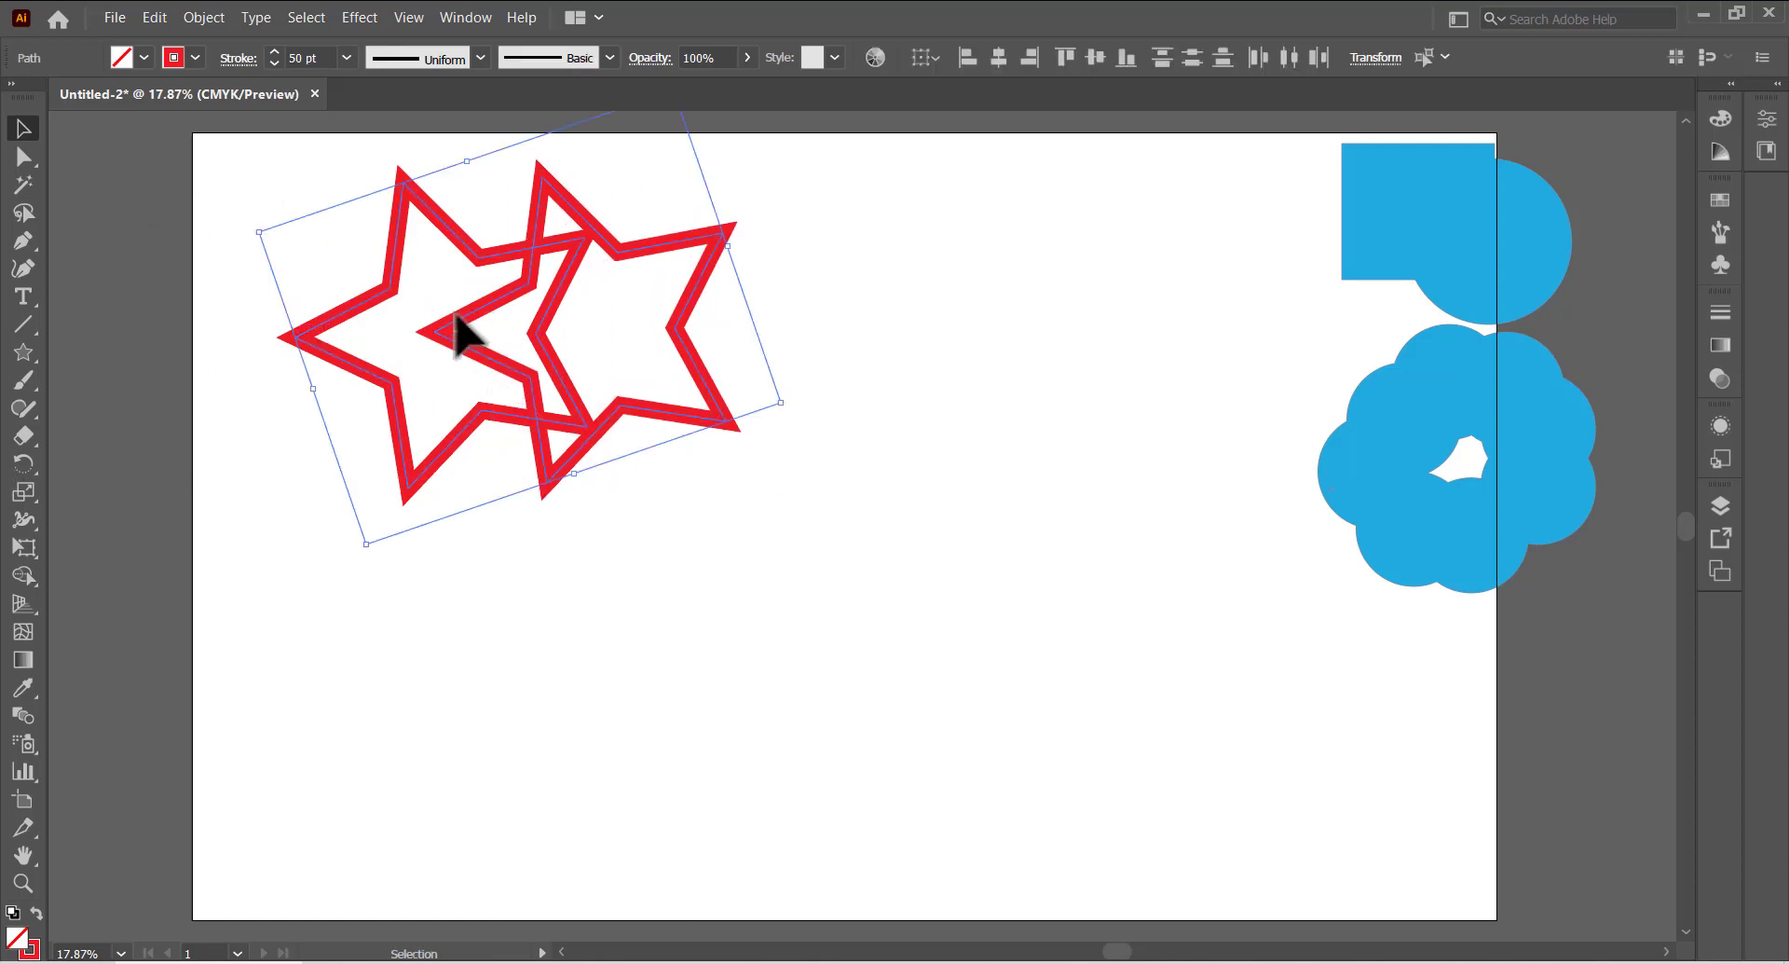
left_click(17, 575)
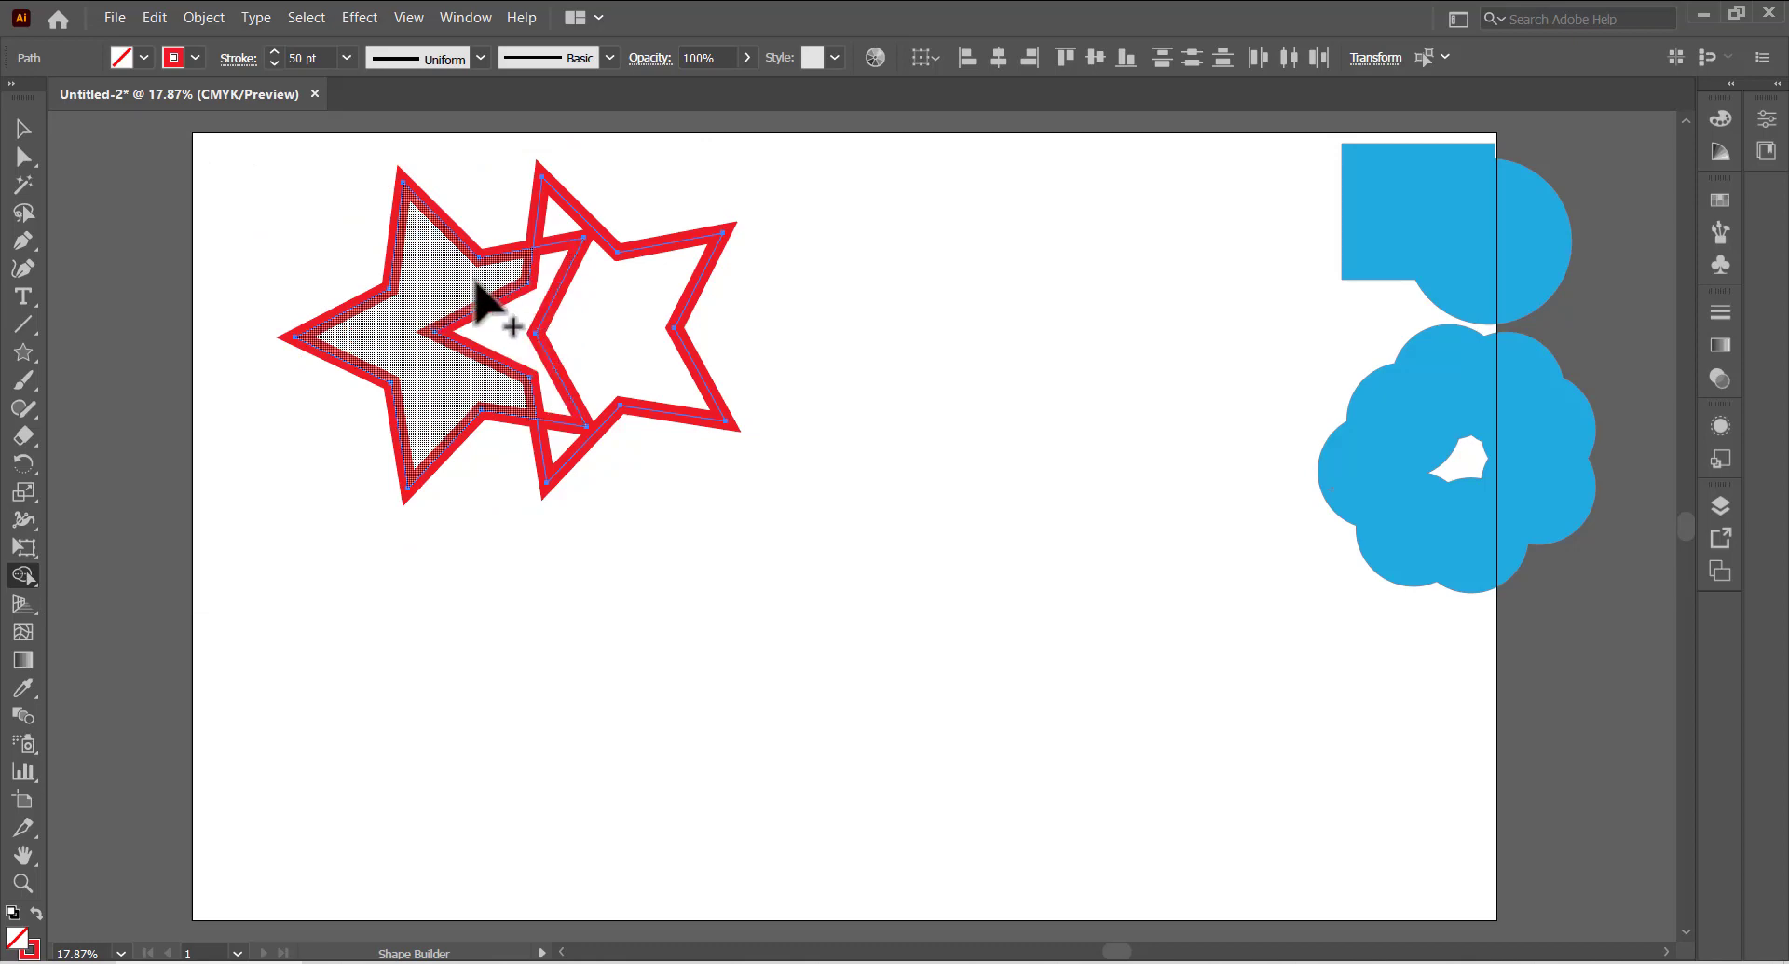
mouse_move(438, 276)
left_mouse_down()
mouse_move(652, 352)
mouse_move(631, 312)
left_mouse_up()
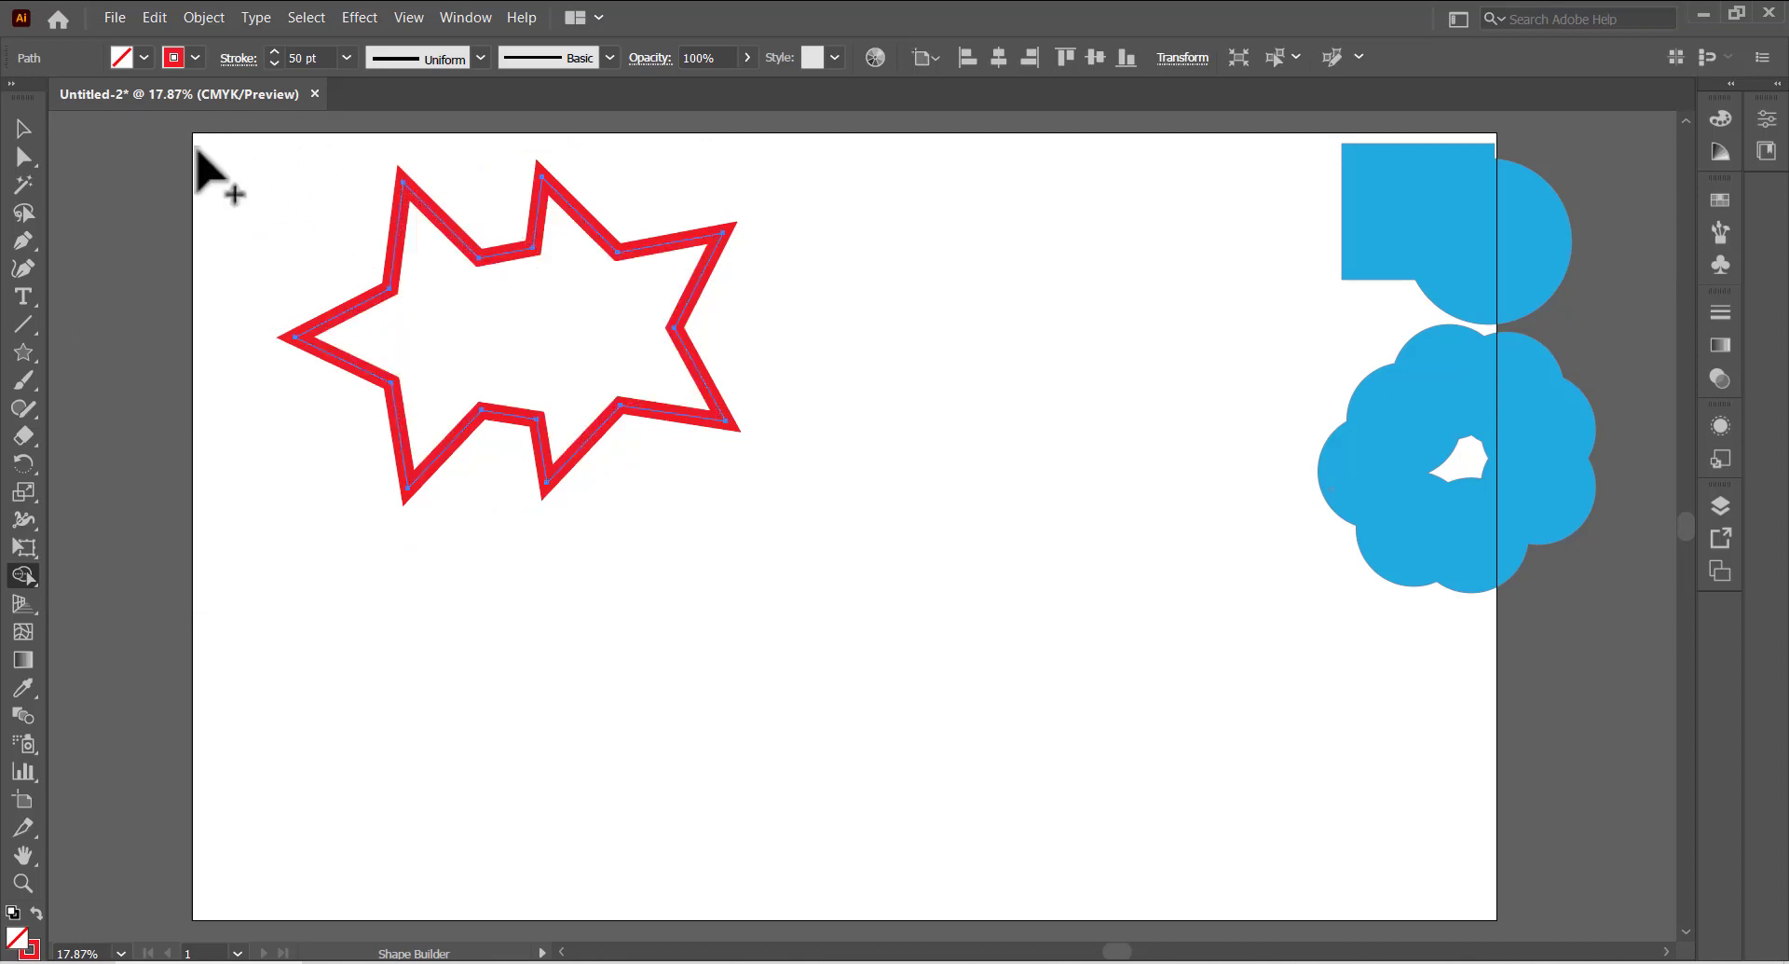
- Move the merged star outline below the flower shape, partly over the artboard's right edge
left_click(24, 128)
left_click_drag(540, 250, 820, 401)
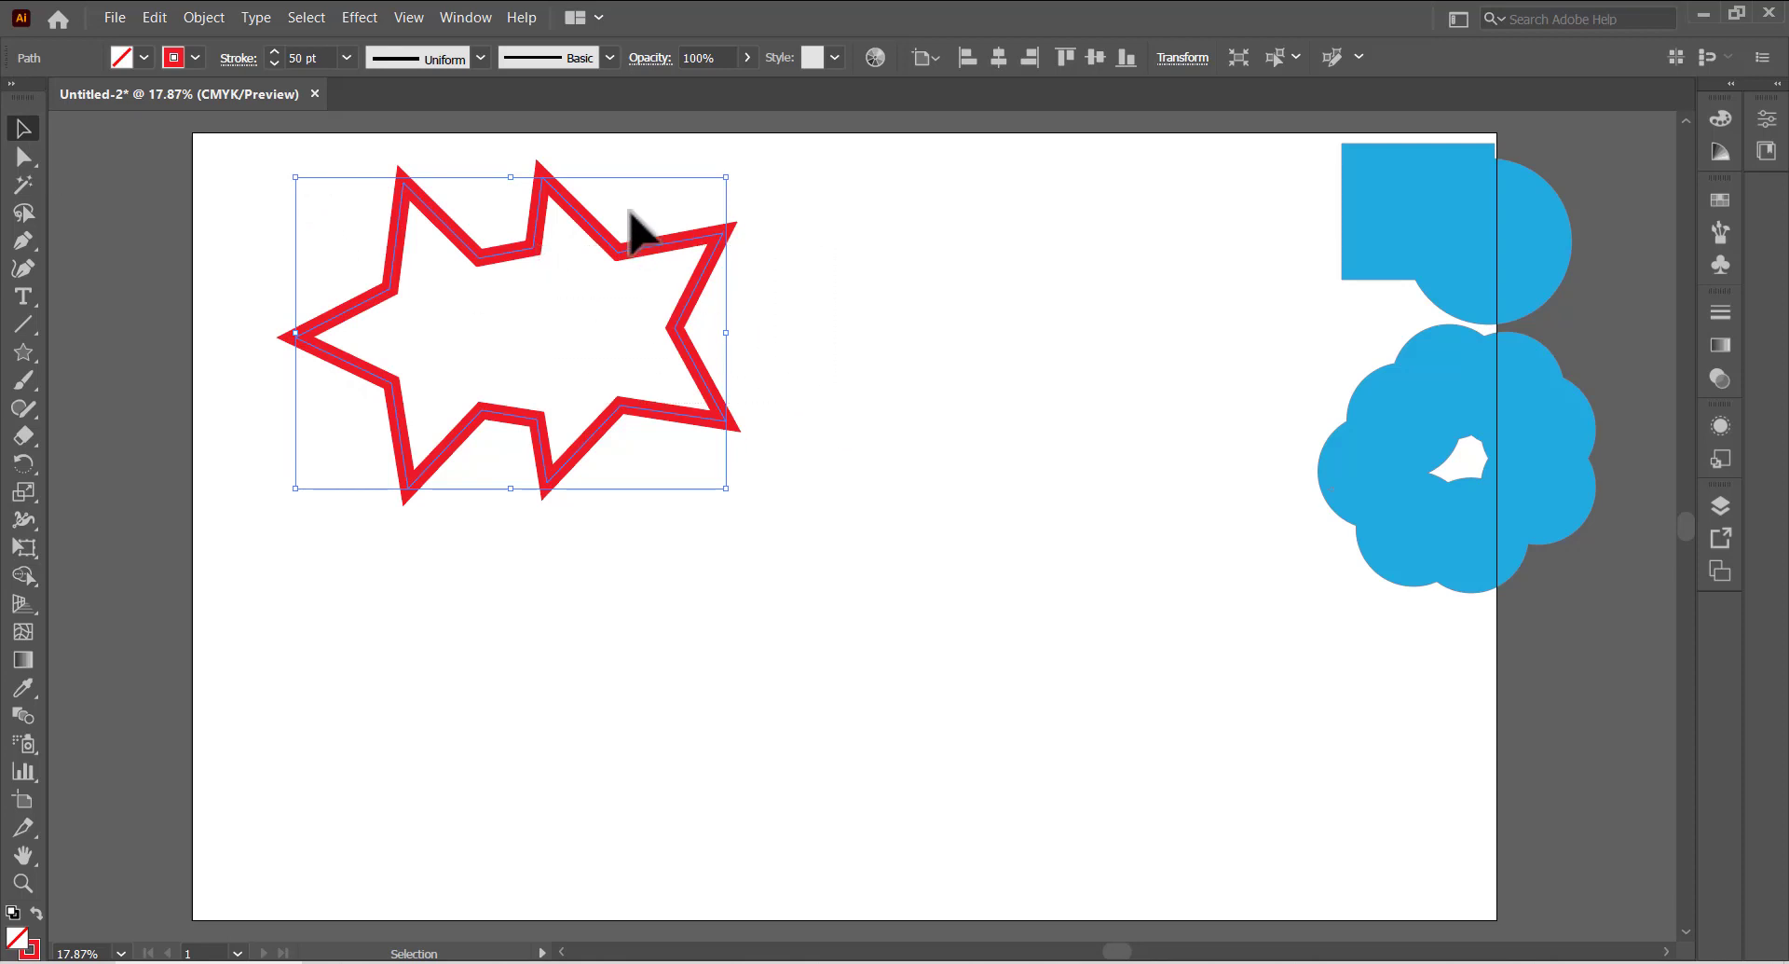
left_click(815, 264)
key("ctrl+z")
- Draw a tilted tan hexagon in the artboard's upper-left area and place an overlapping copy up and to its right
mouse_move(24, 351)
left_mouse_down()
mouse_move(71, 345)
mouse_move(84, 429)
left_mouse_up()
left_click_drag(417, 301, 516, 395)
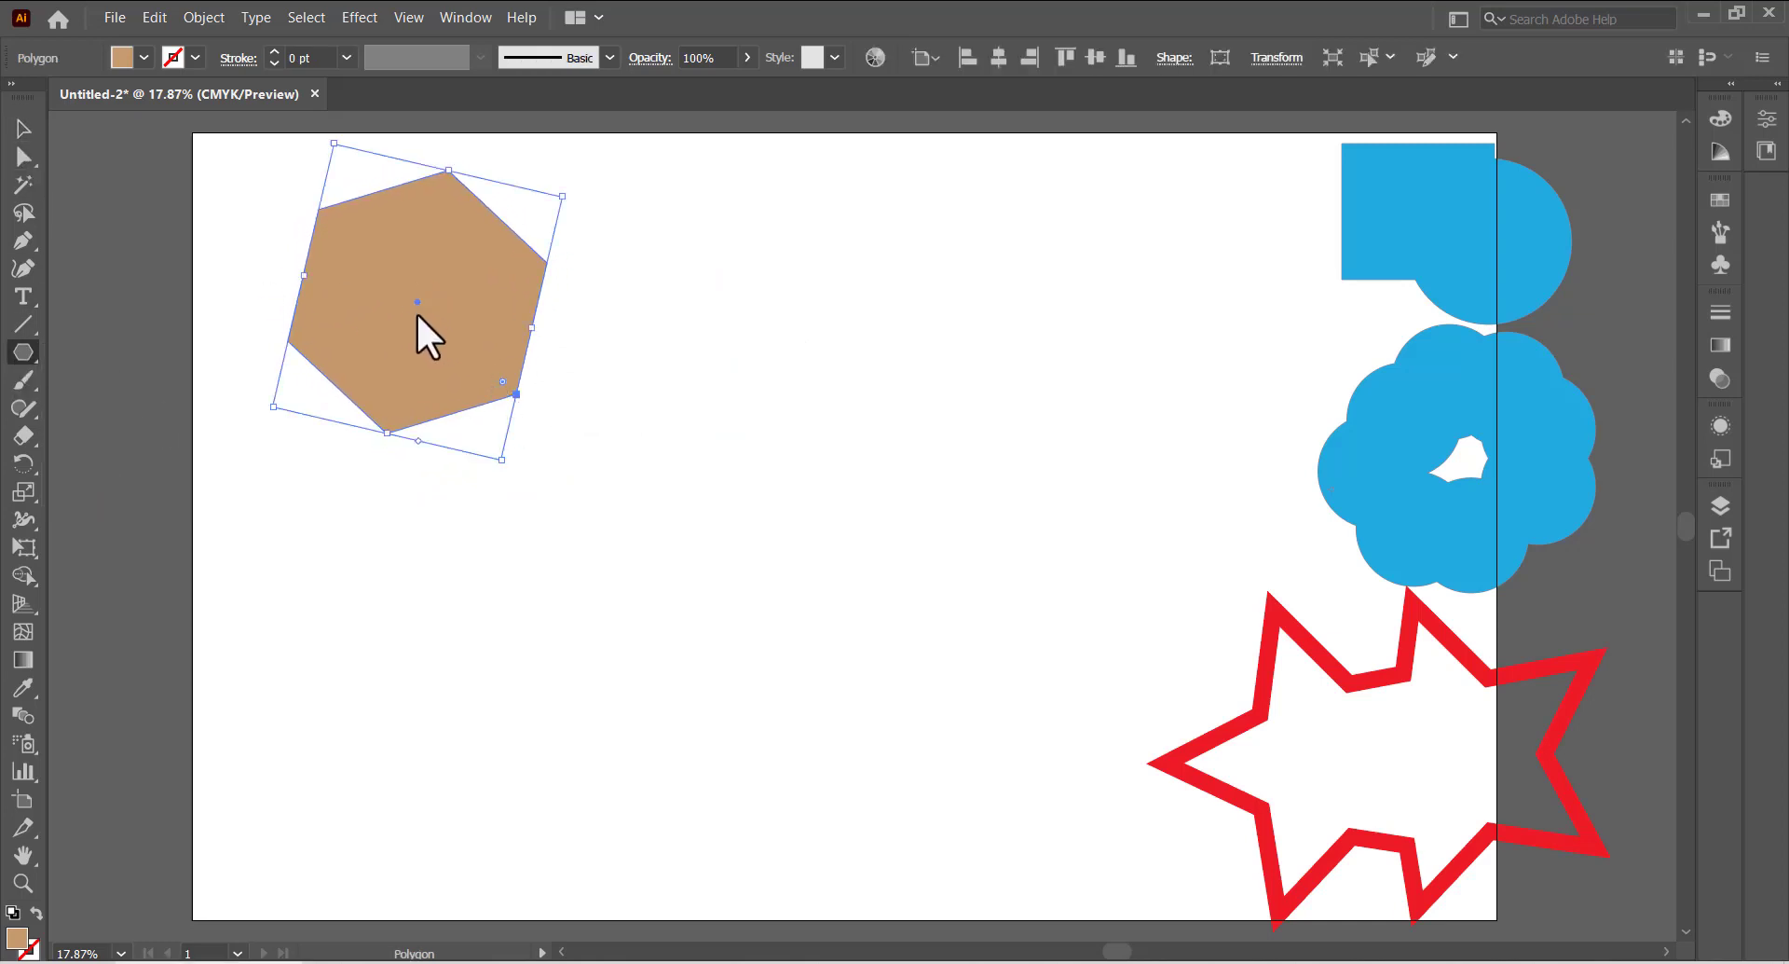
left_click_drag(420, 308, 547, 280)
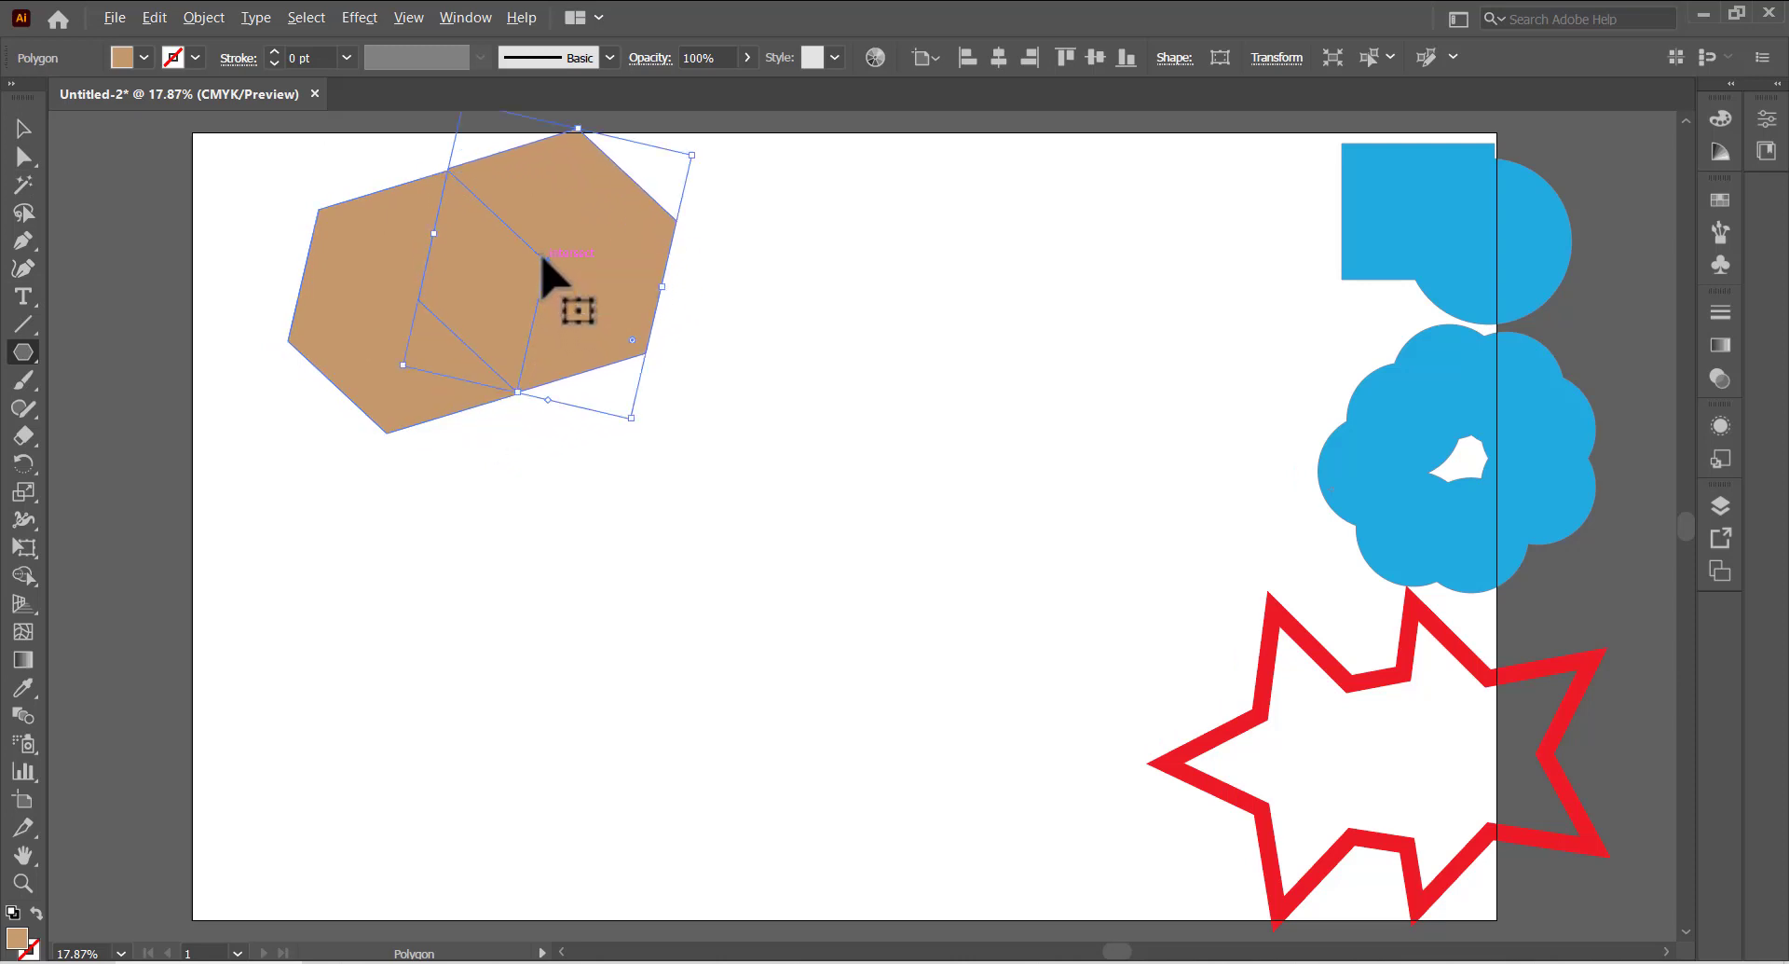
- Fill the copied hexagon with a medium brown swatch
left_click(142, 58)
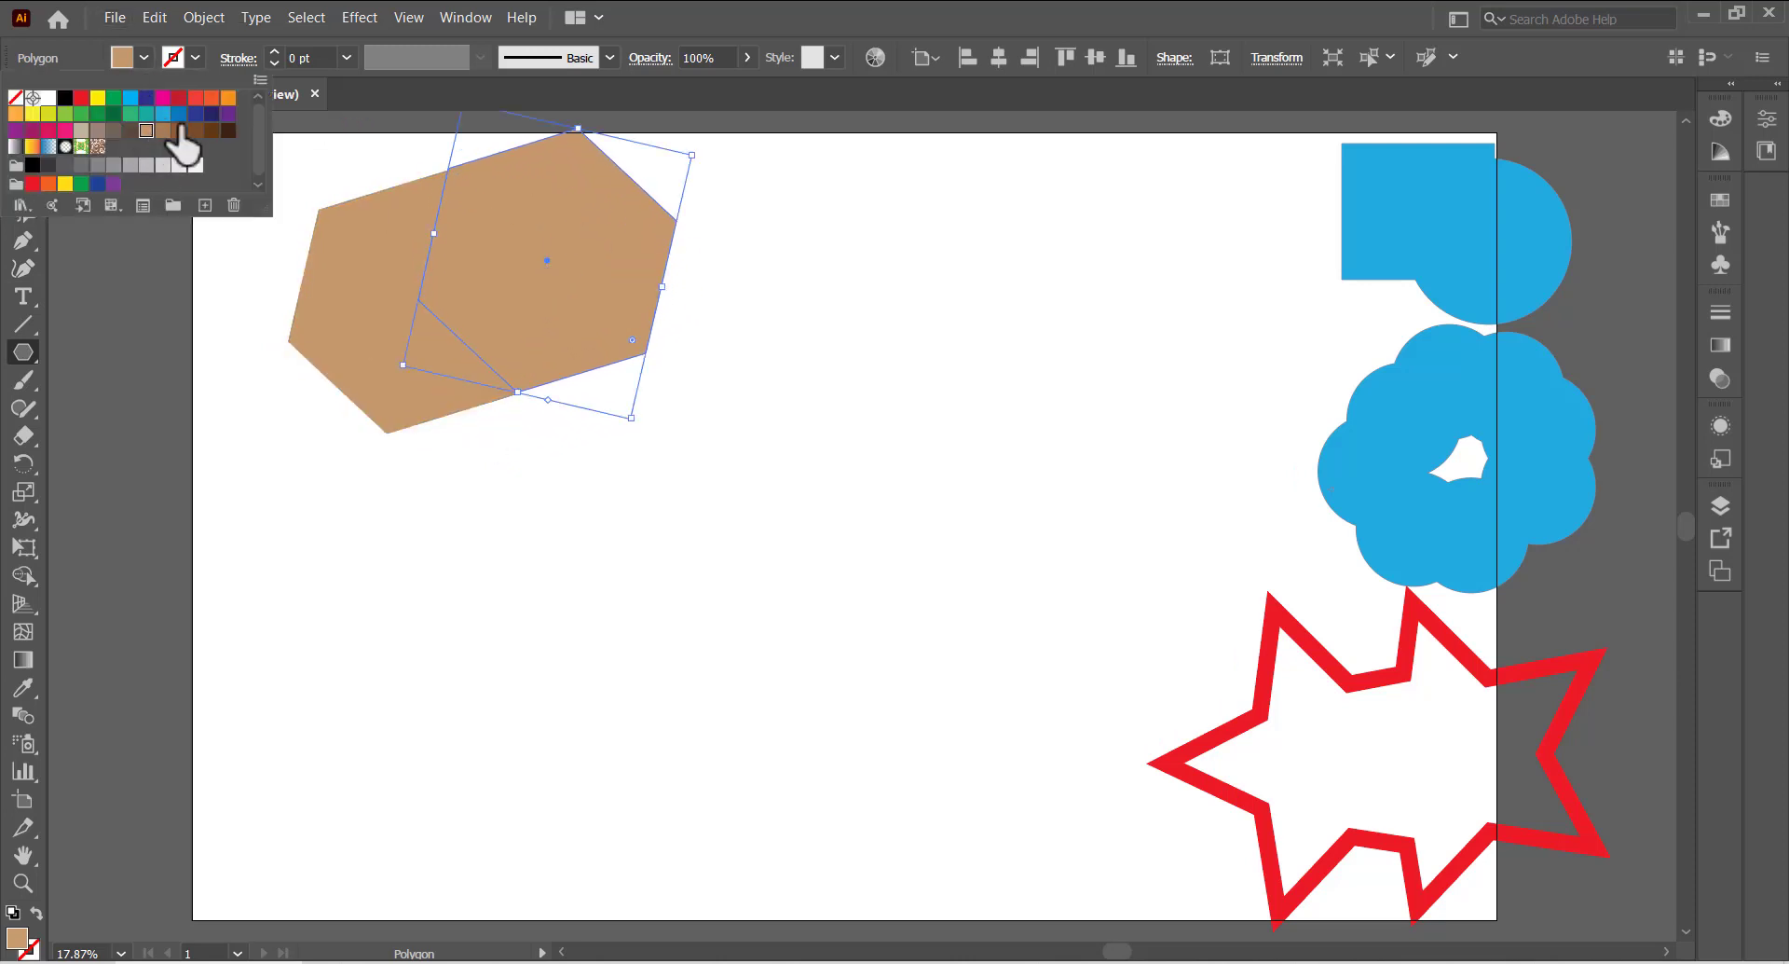
left_click(179, 130)
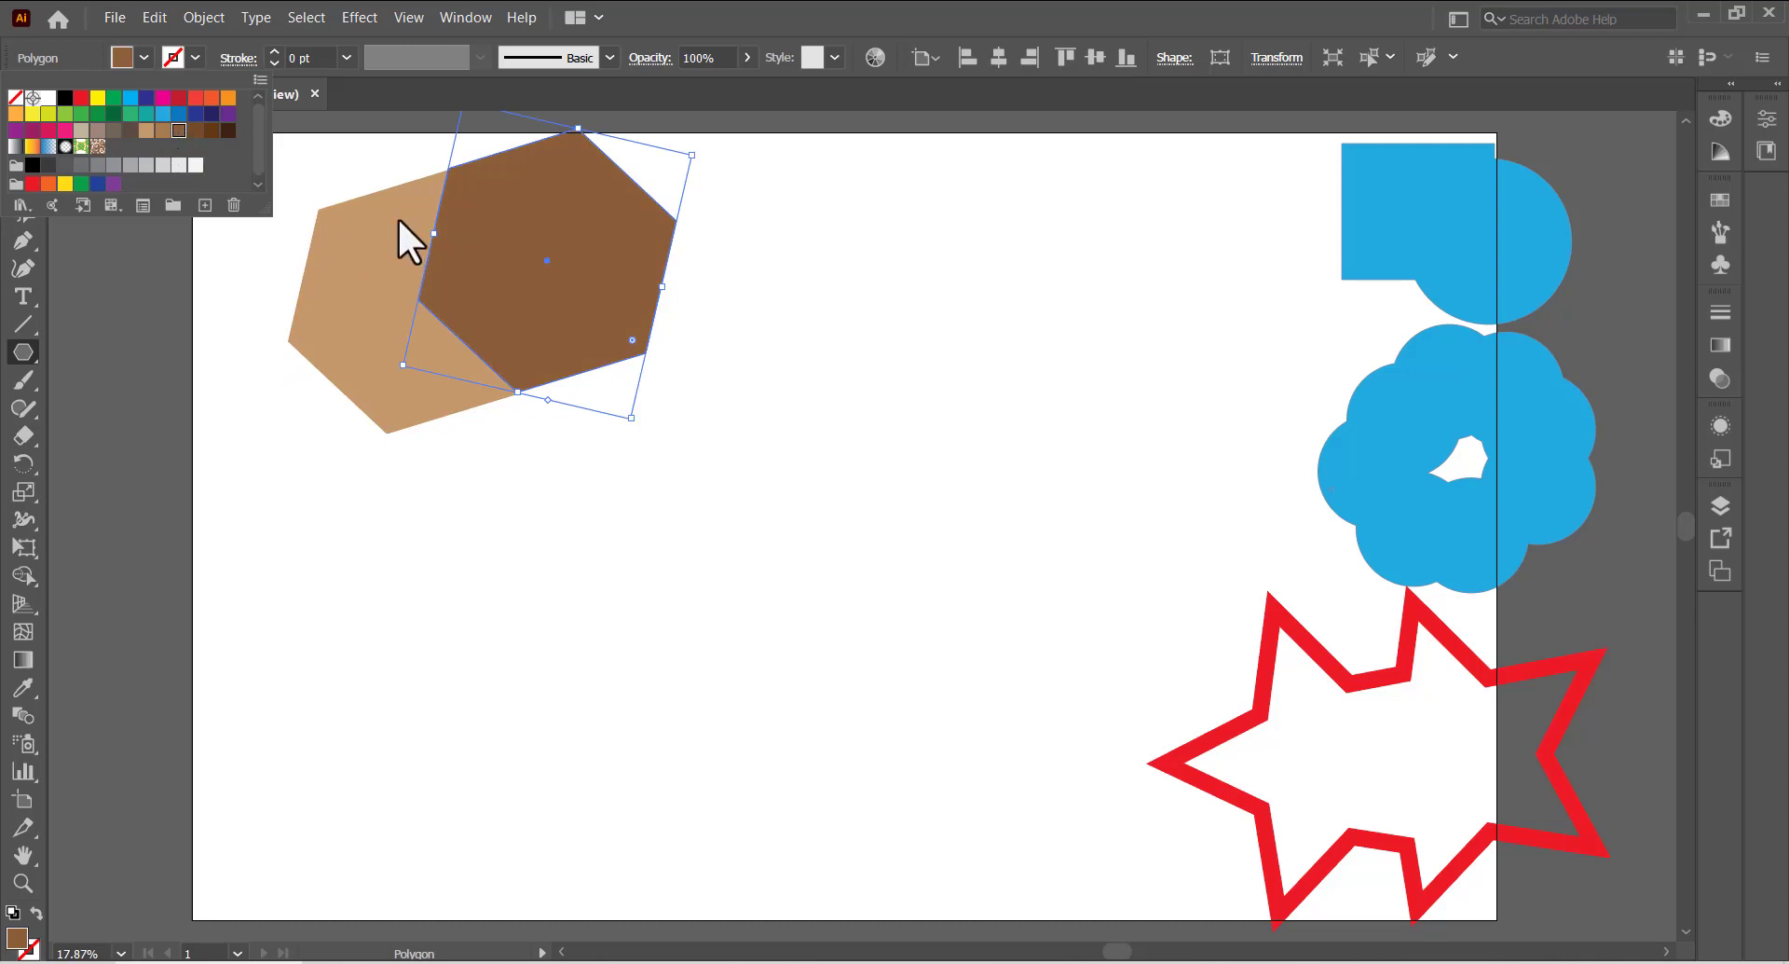
left_click(216, 331)
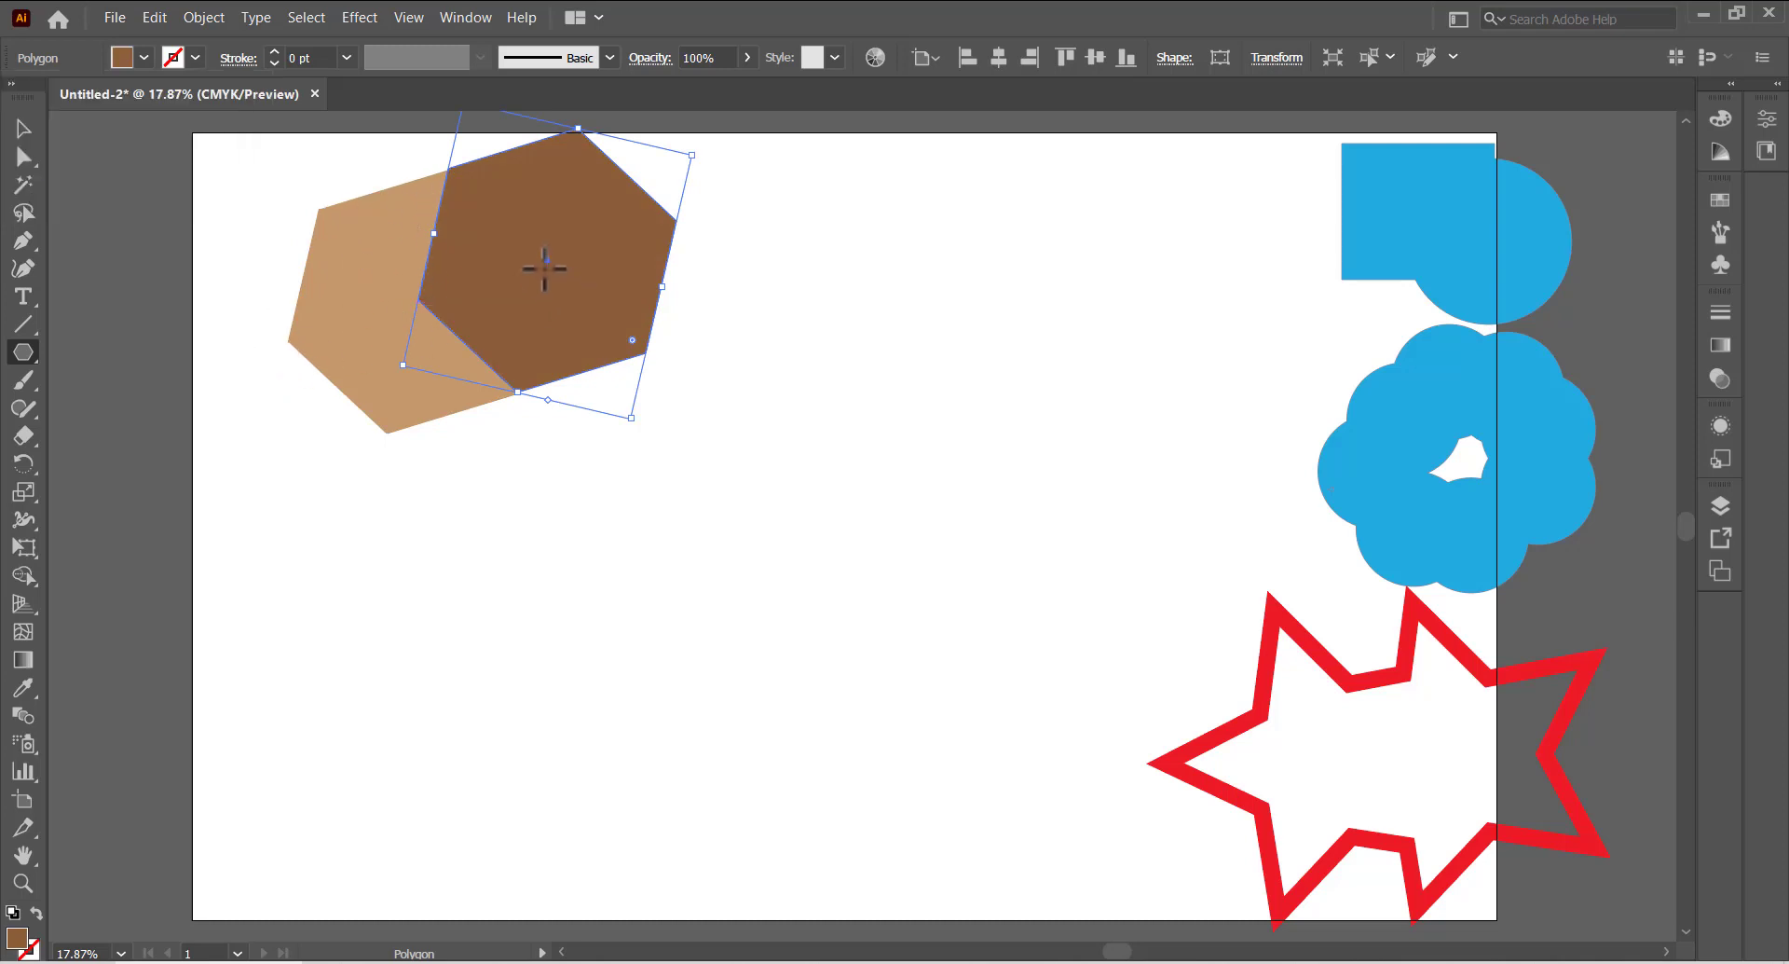
- Duplicate the medium brown hexagon down and to the right, overlapping it, and fill the copy with dark brown
left_click(23, 129)
left_click_drag(559, 264, 643, 342)
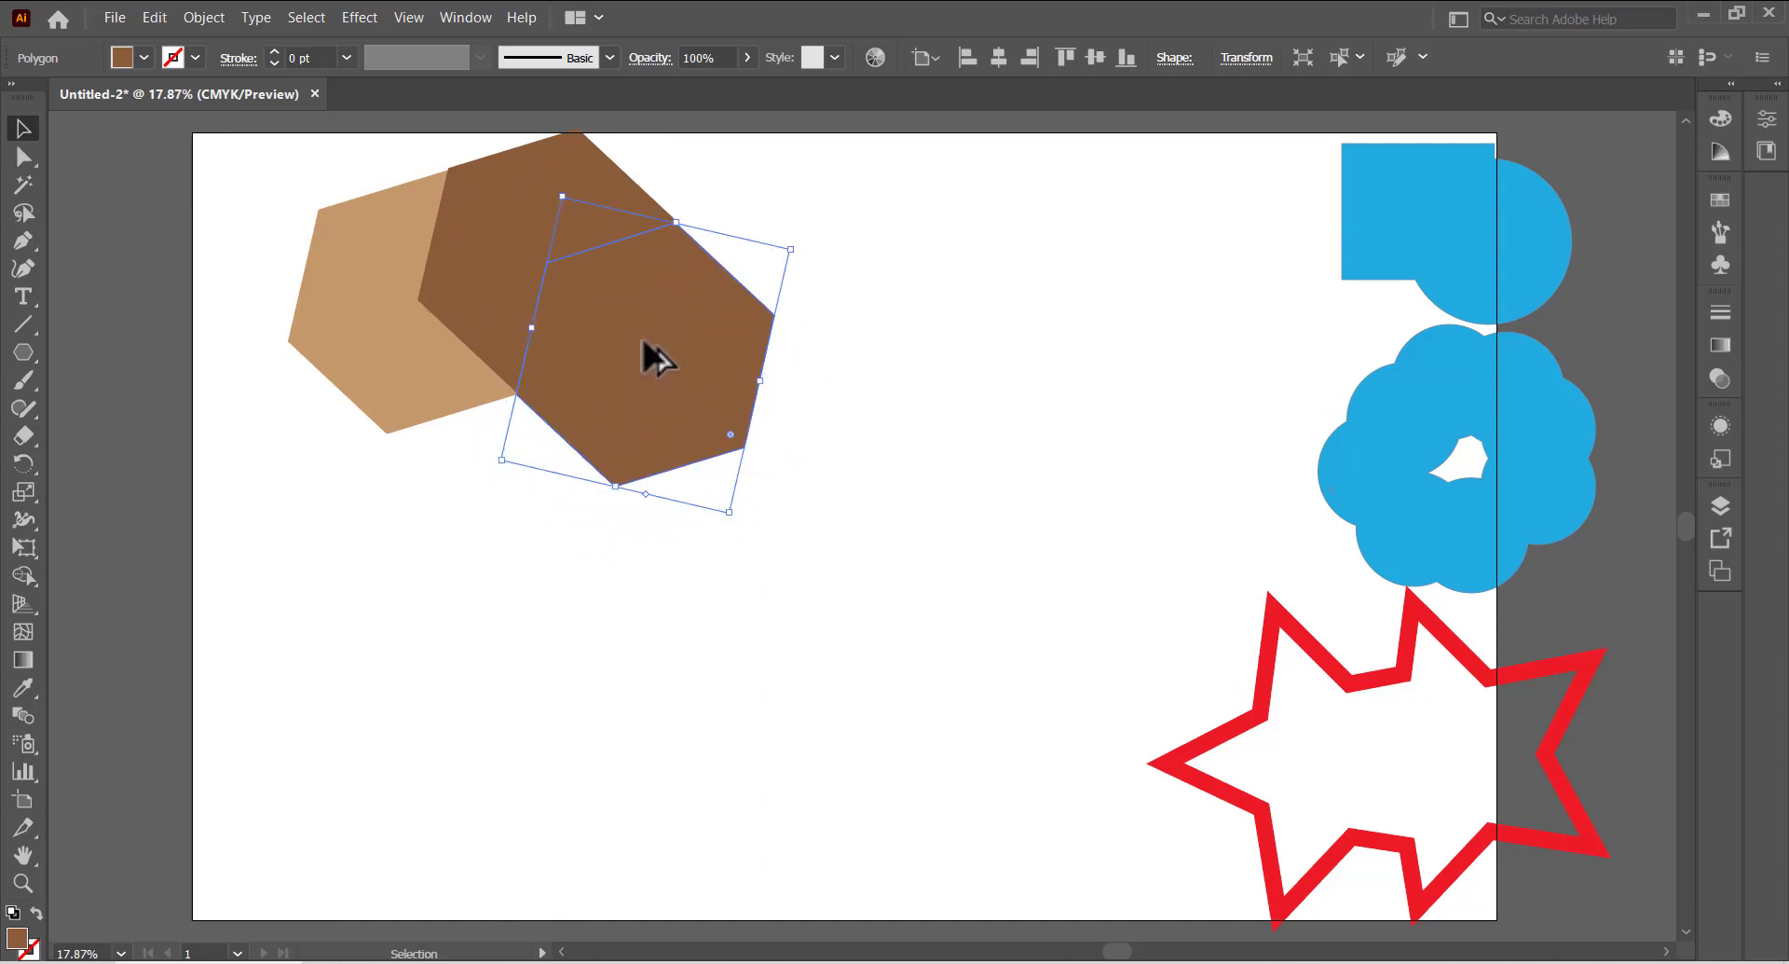
left_click(144, 58)
left_click(204, 130)
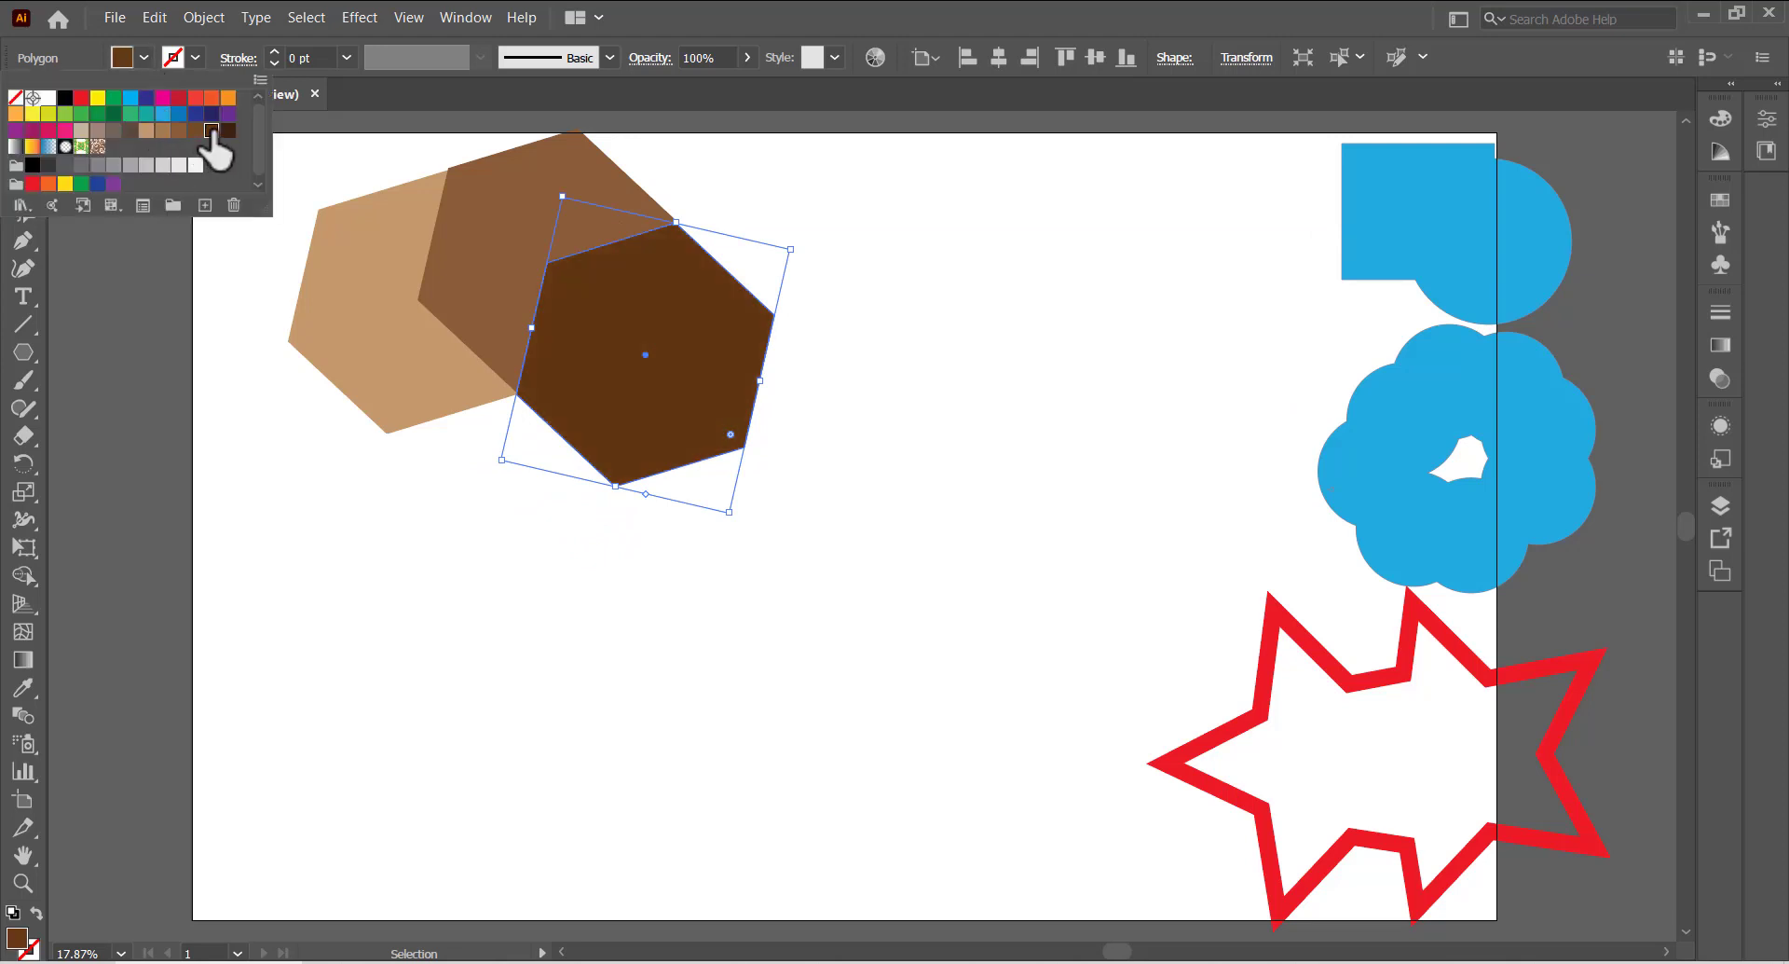
left_click(211, 396)
- Select all three hexagons and remove the outer tan and outer dark brown regions with the Shape Builder tool, leaving a cube
left_click(196, 228)
left_click_drag(198, 225, 729, 527)
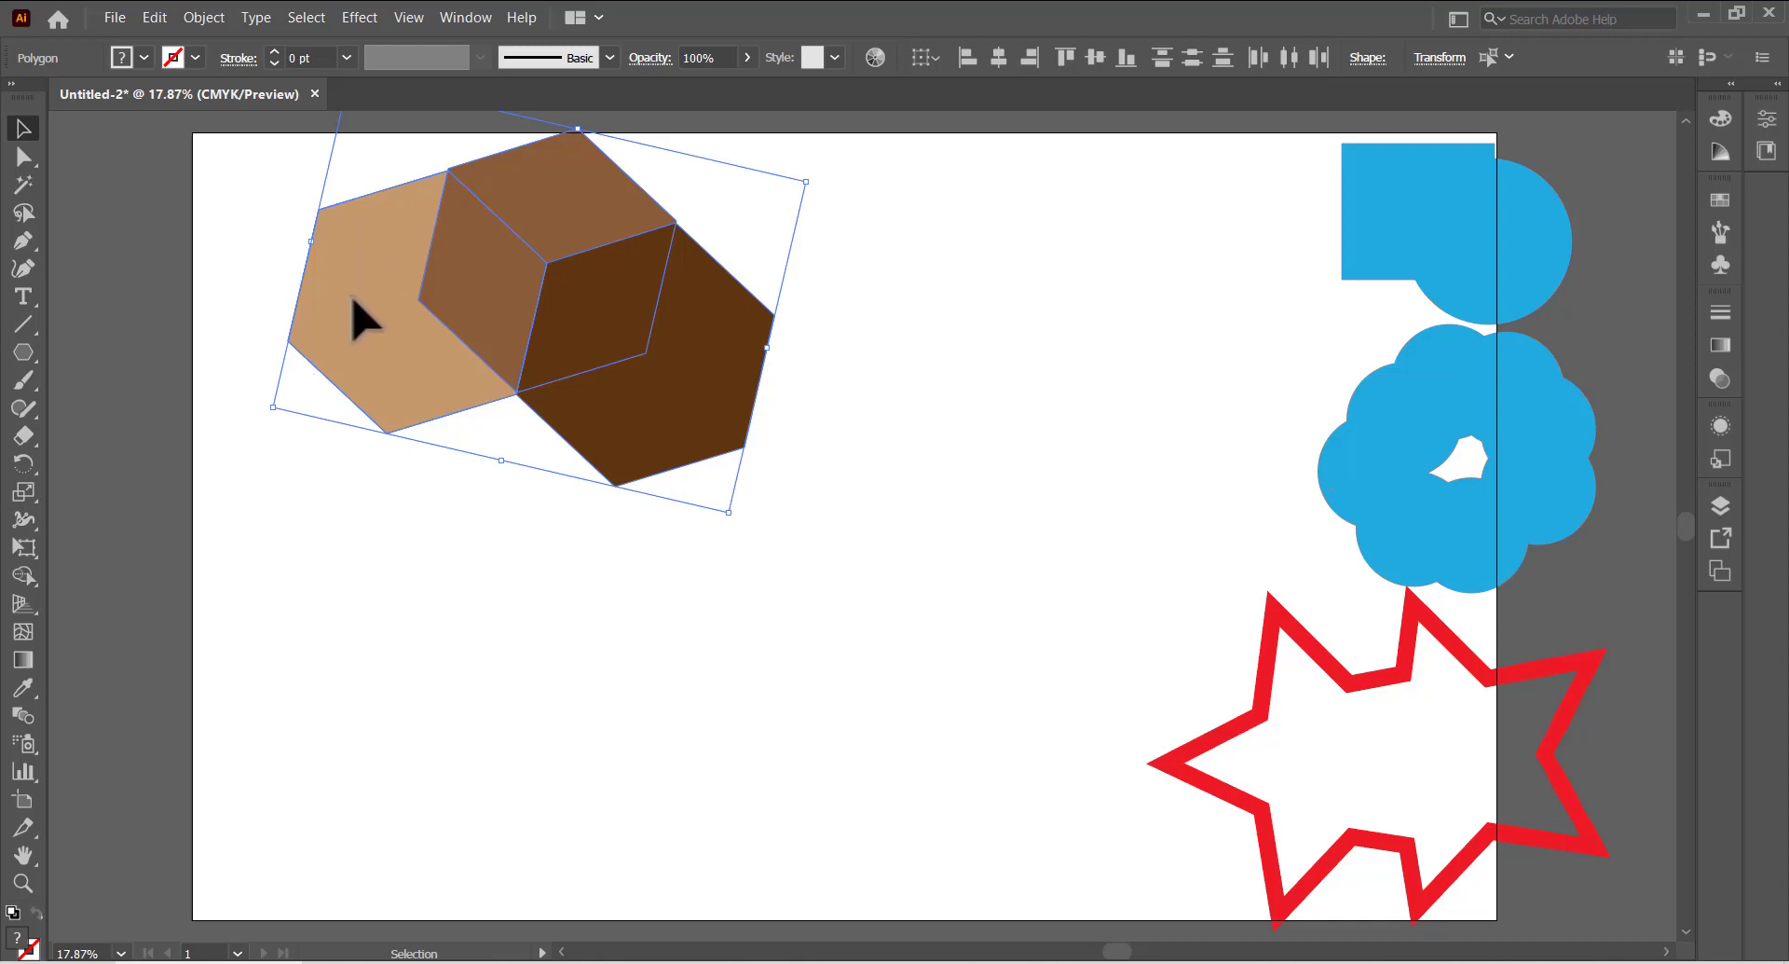
left_click(24, 574)
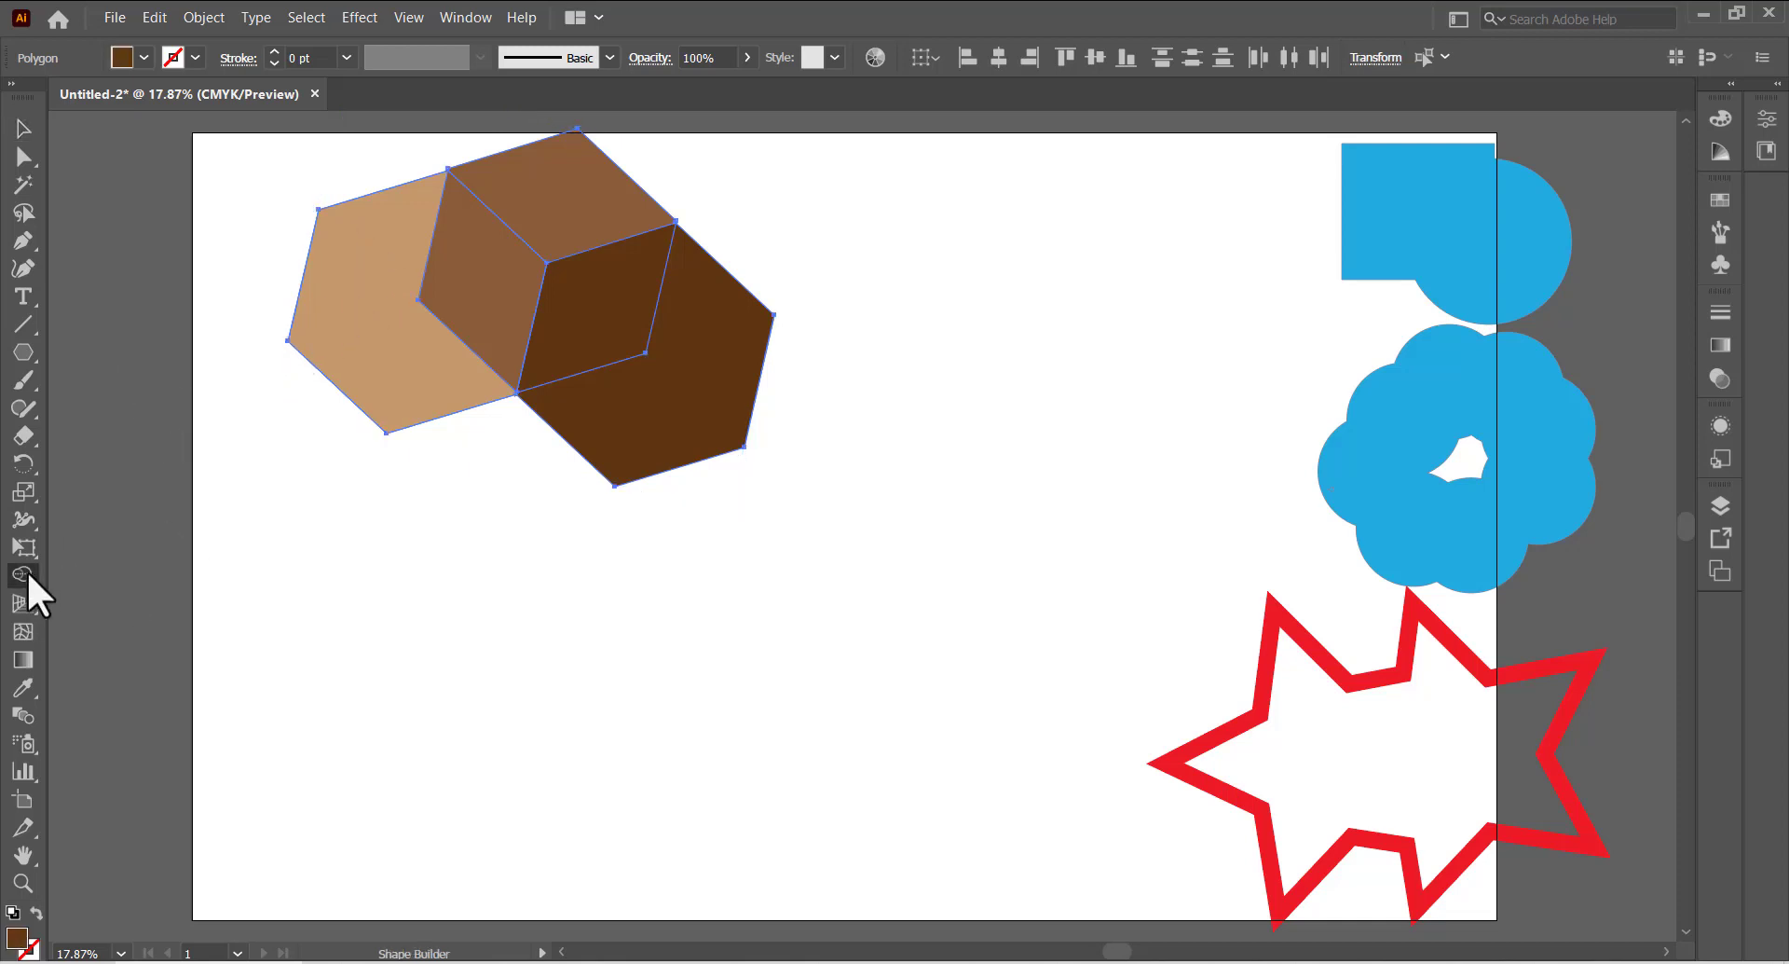
left_click(360, 311, "alt")
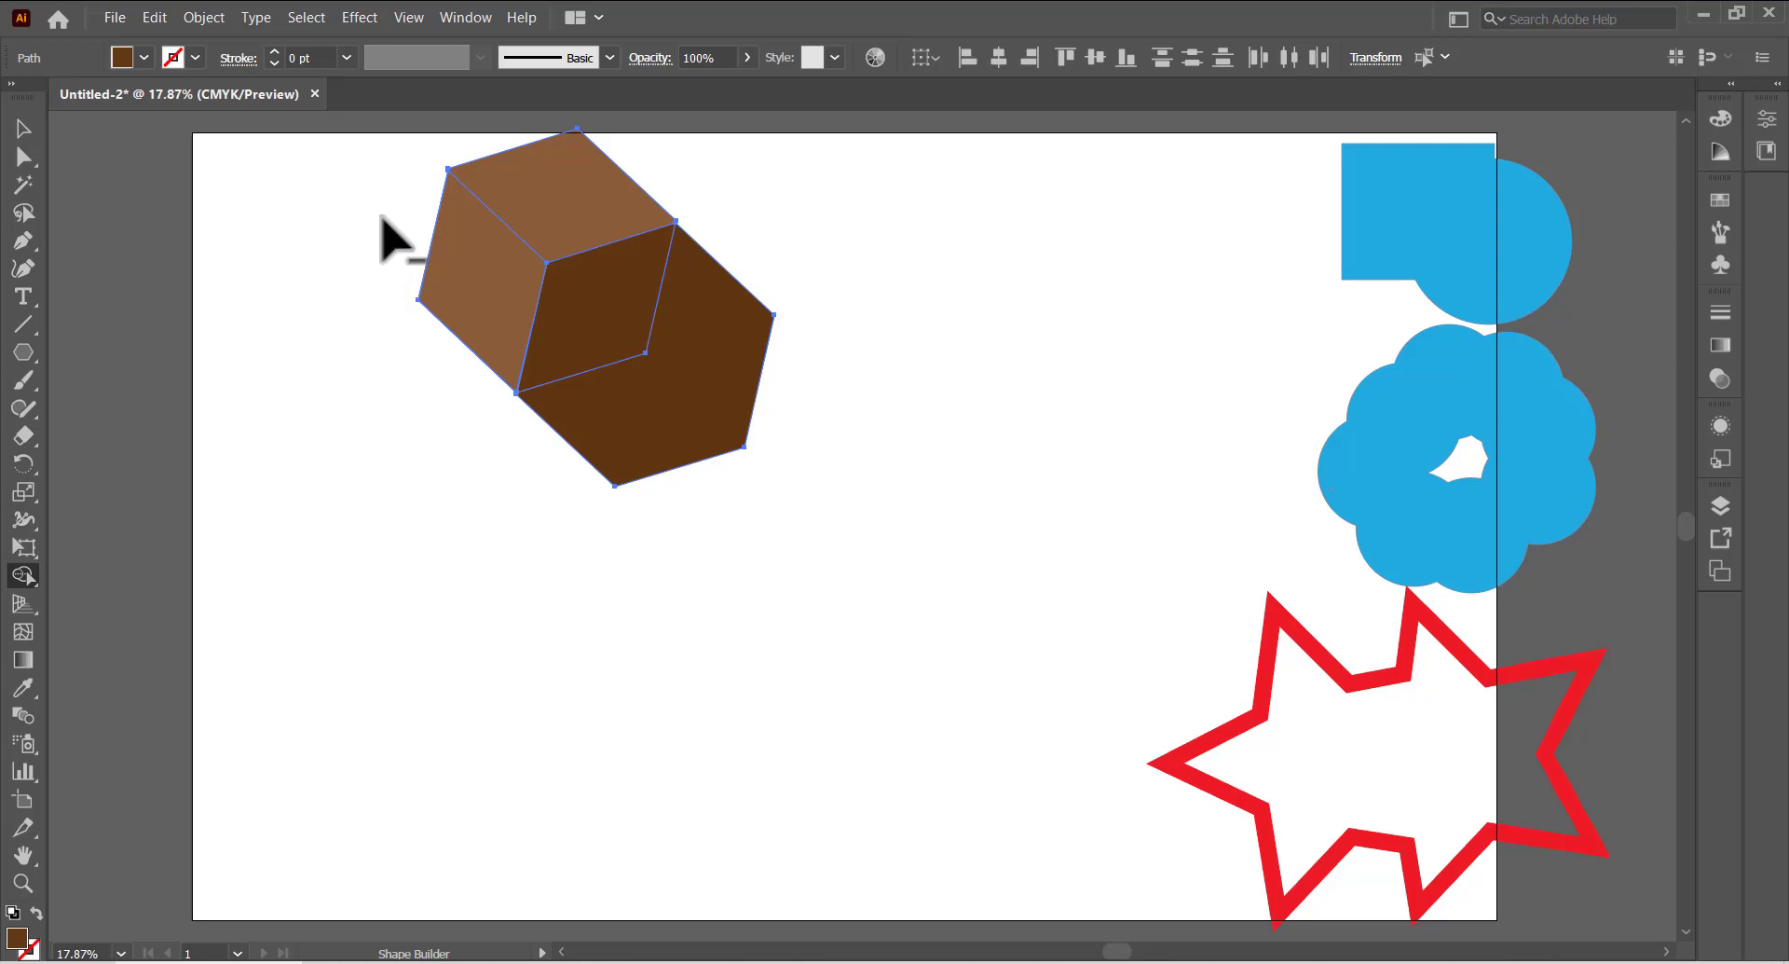
mouse_move(386, 207)
left_mouse_down()
mouse_move(369, 275)
mouse_move(373, 250)
left_mouse_up()
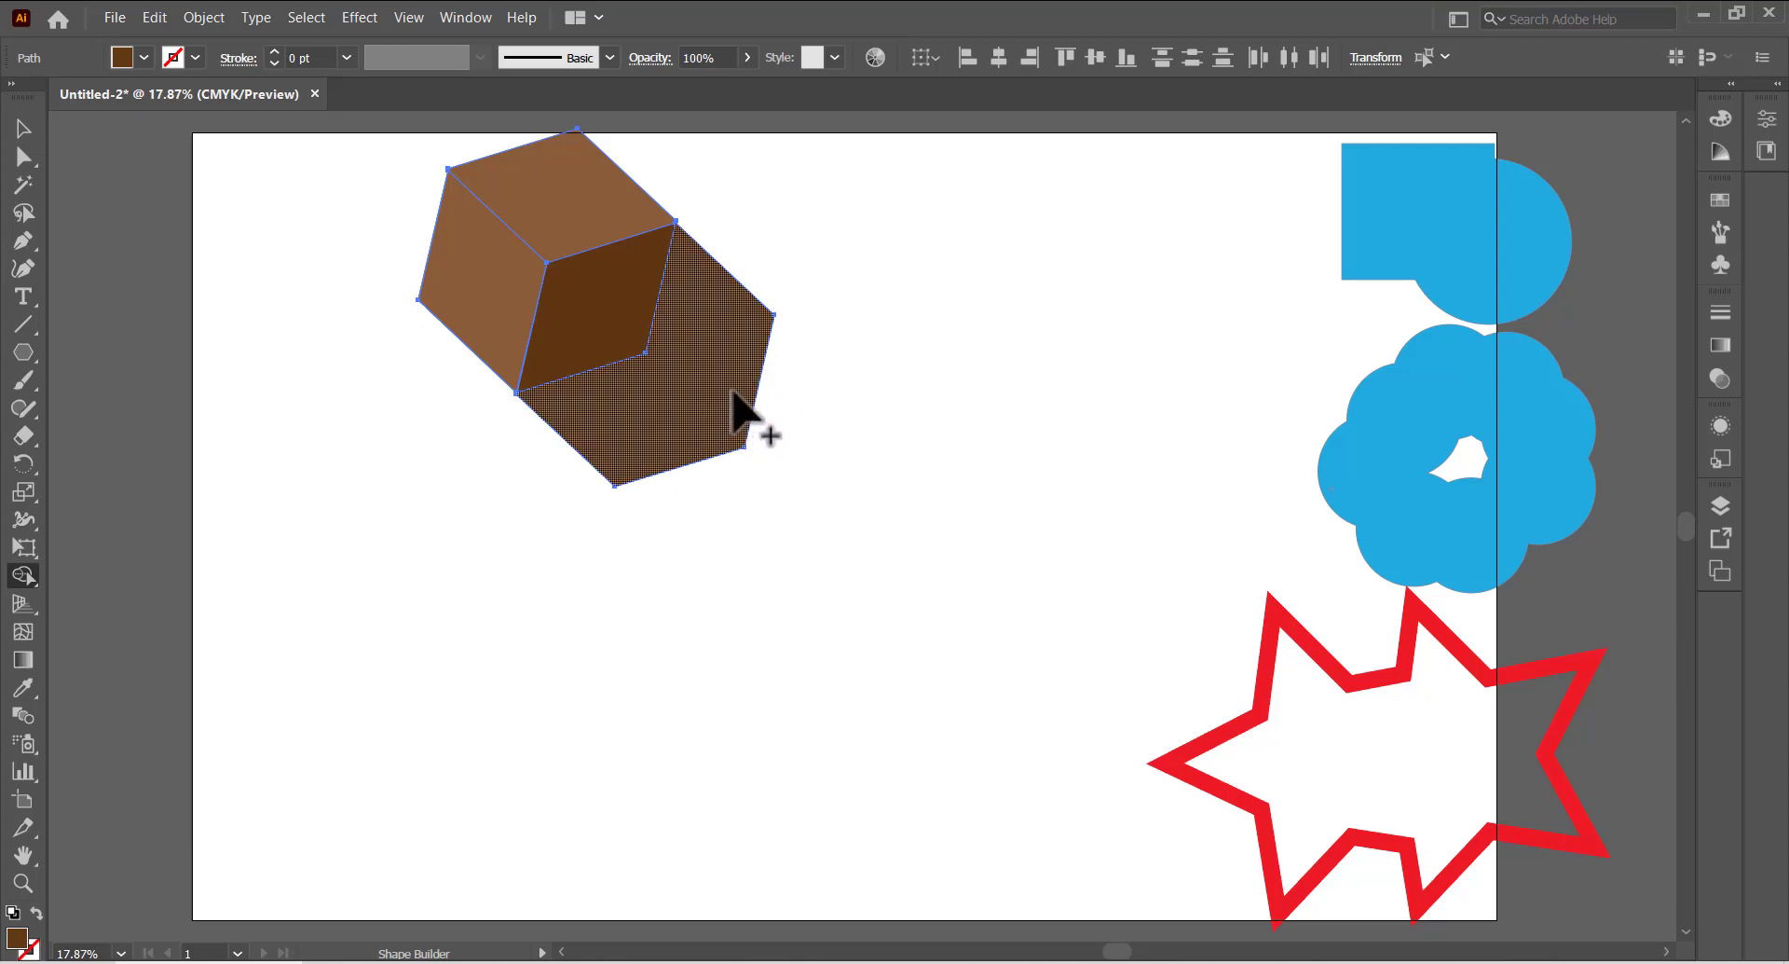
left_click(678, 372, "alt")
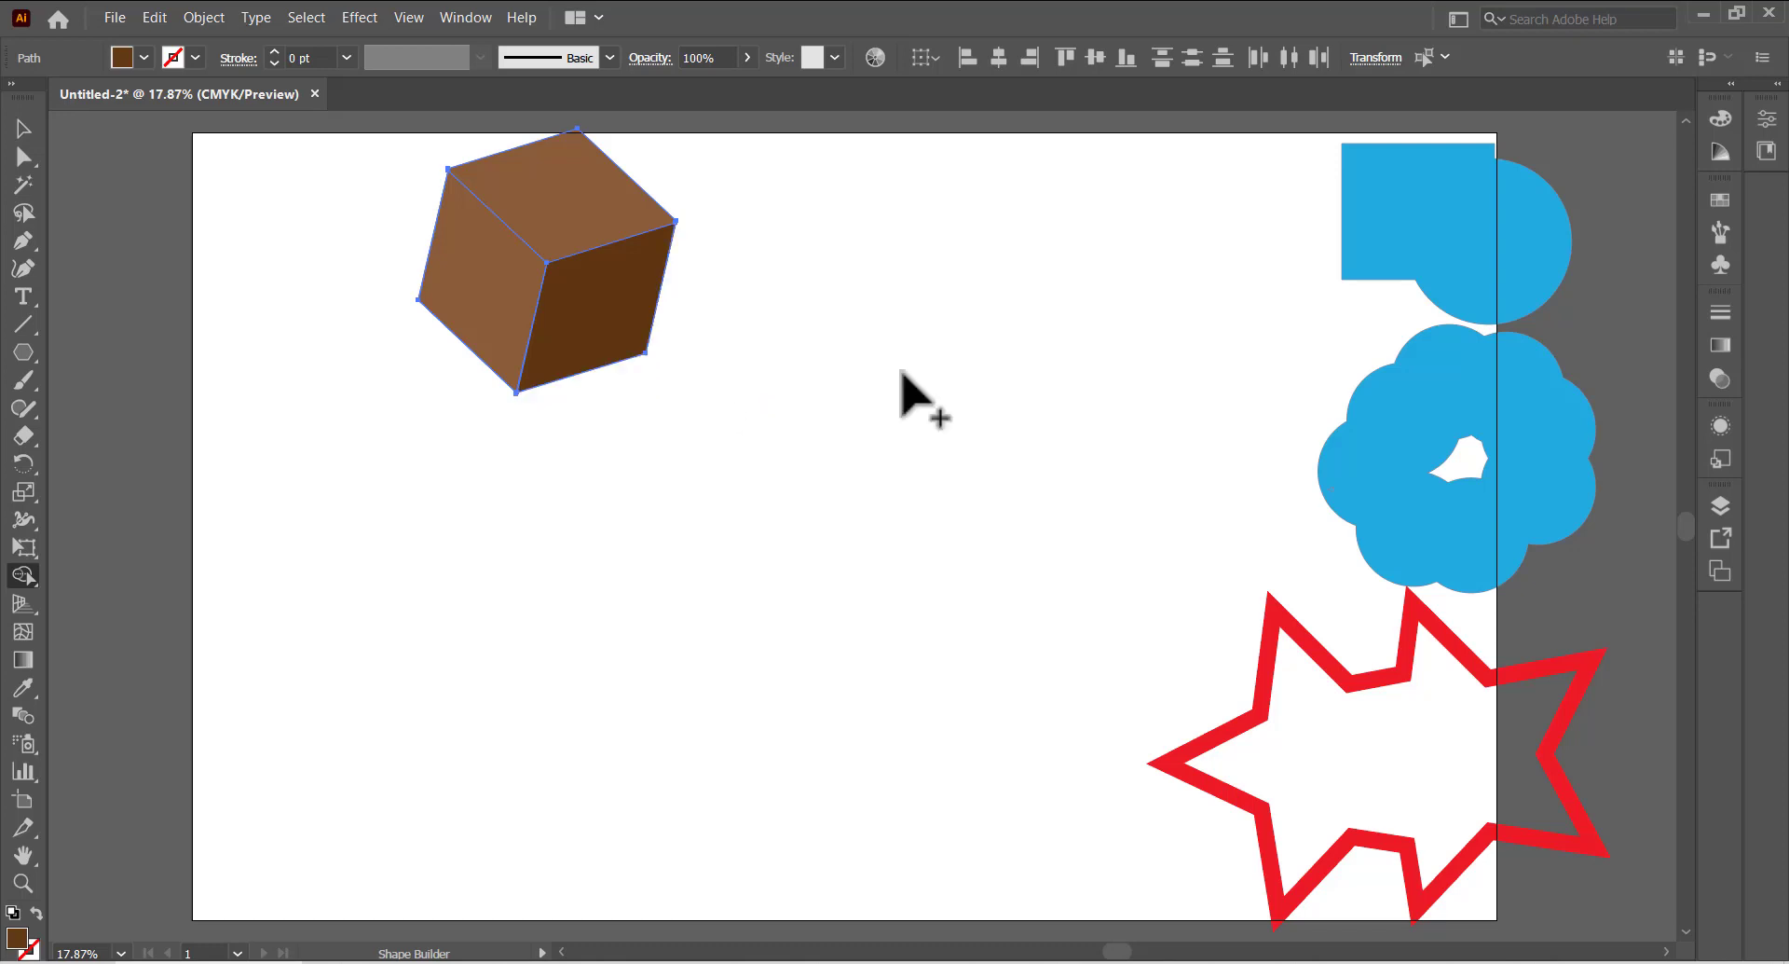
left_click(23, 132)
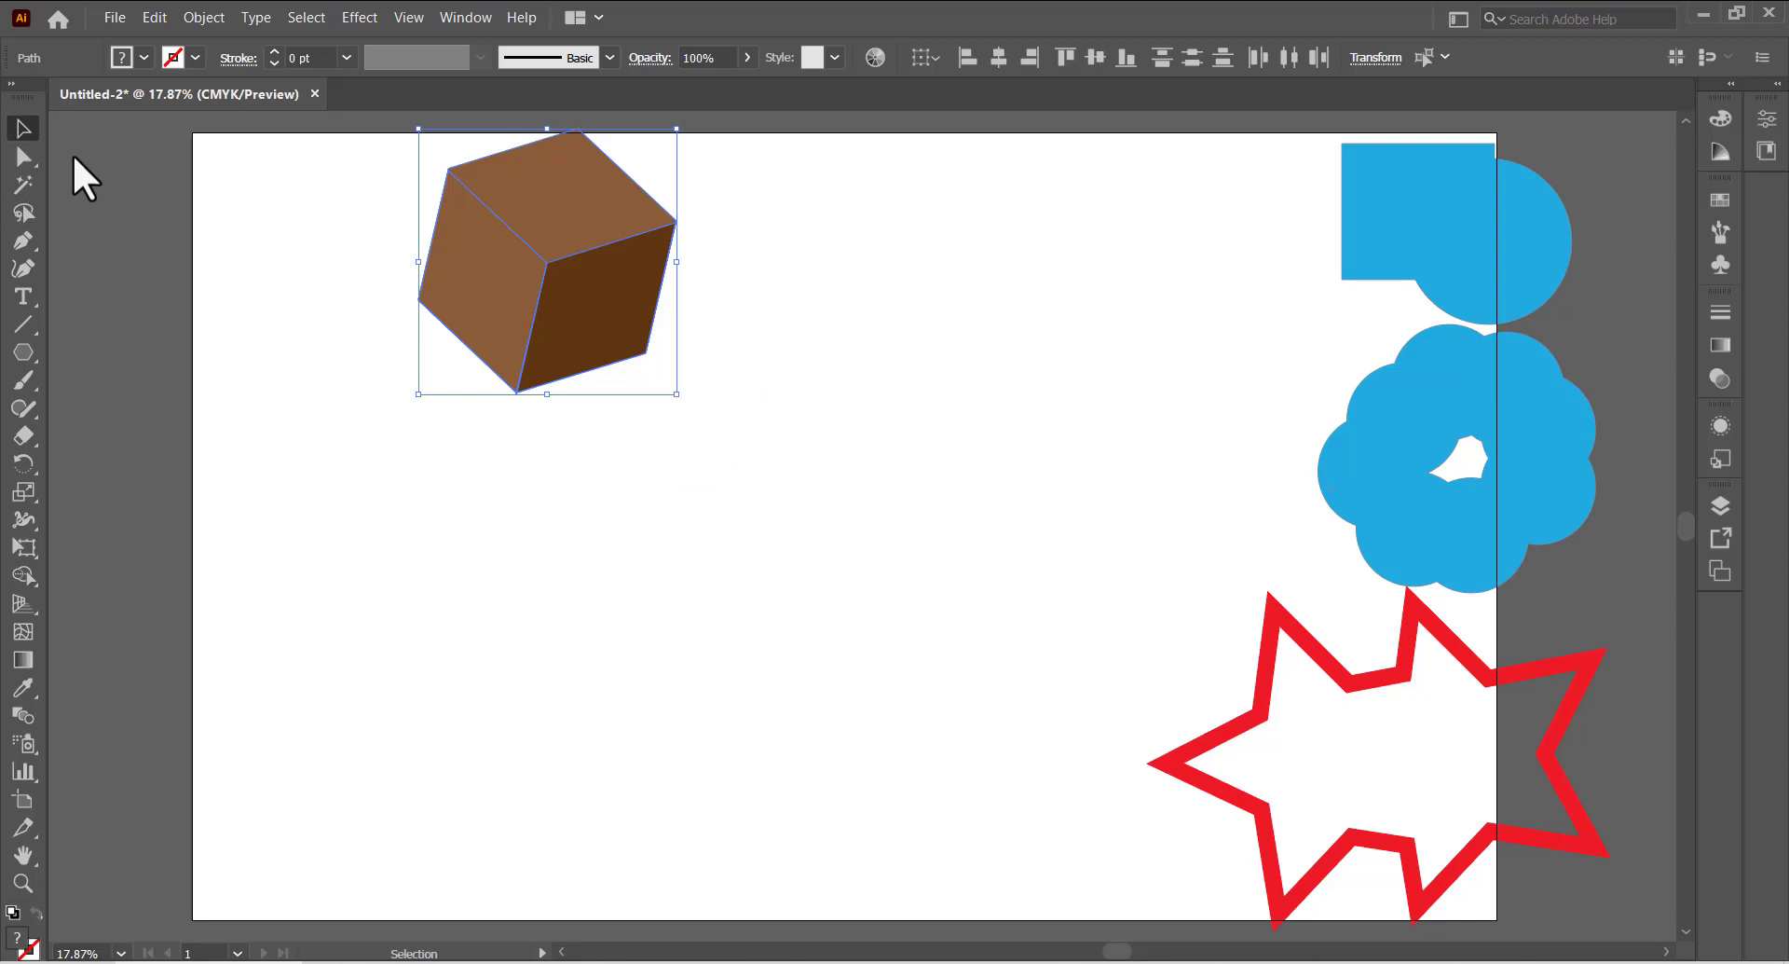
left_click(433, 350)
left_click_drag(489, 297, 727, 332)
key("ctrl+z")
- Move all the cube's faces together to the left of the blue shapes and group them
left_click_drag(356, 203, 927, 474)
left_click_drag(554, 235, 1168, 315)
right_click(1169, 315)
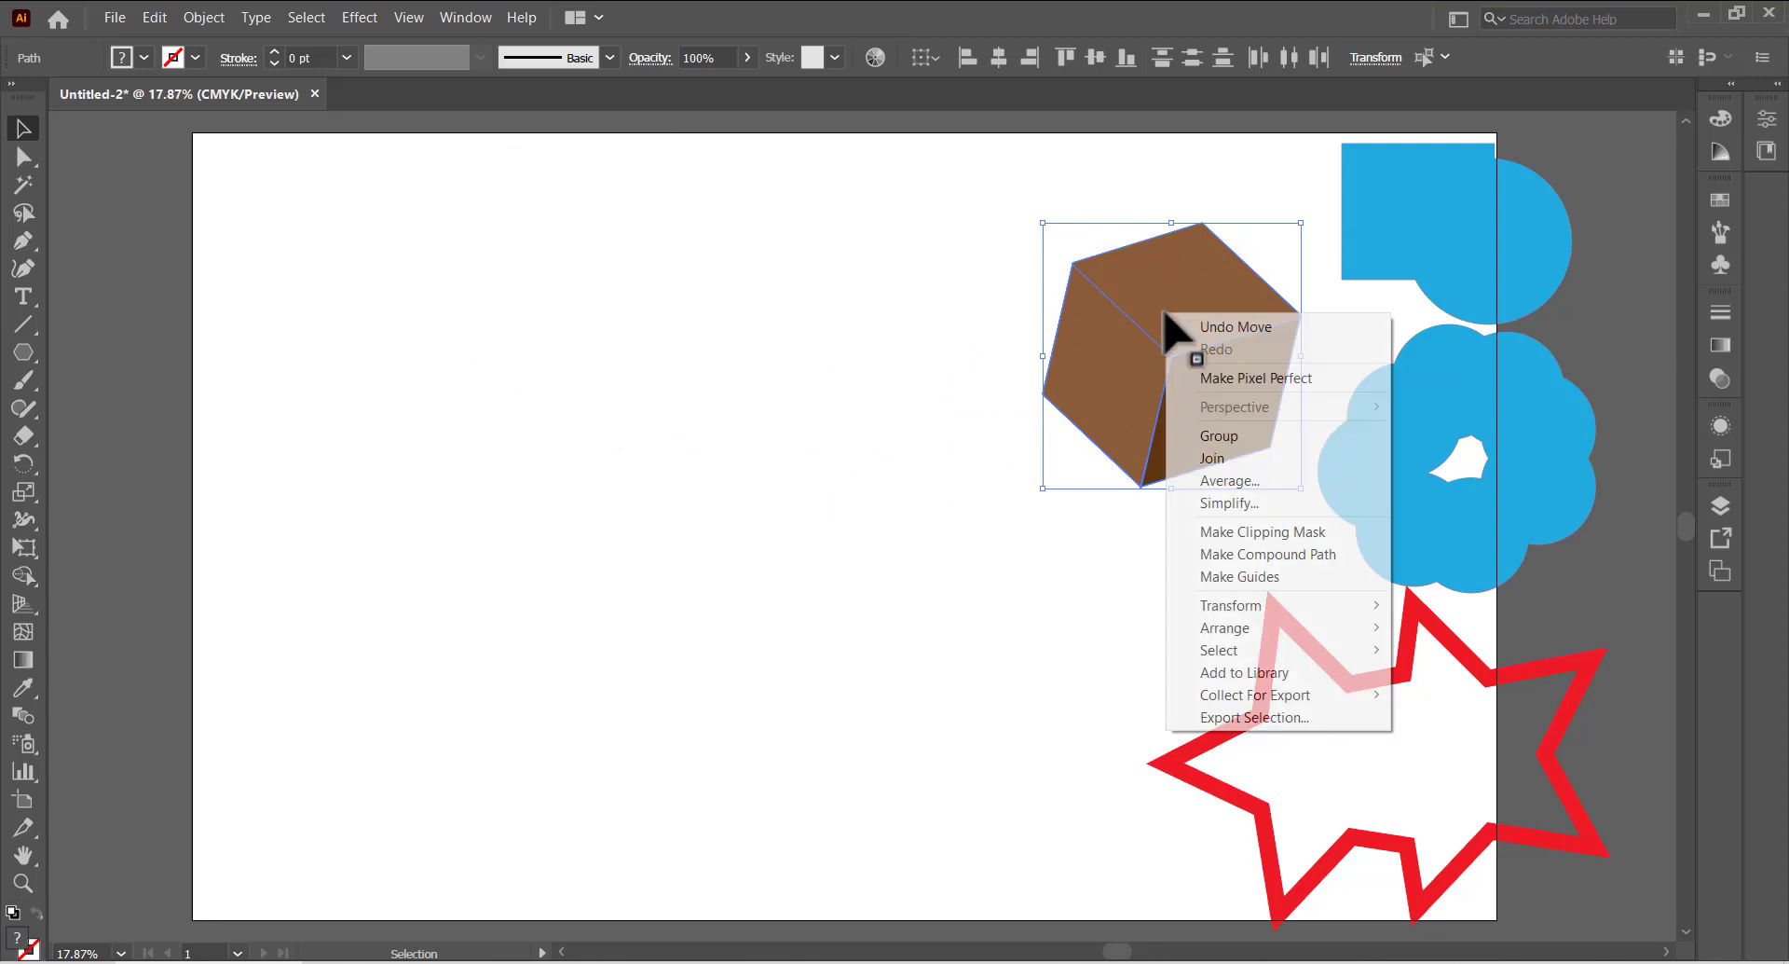
left_click(1230, 436)
- Draw a brown circle in the artboard's left area and duplicate it three times into a chain of four overlapping circles
left_click_drag(23, 353, 116, 400)
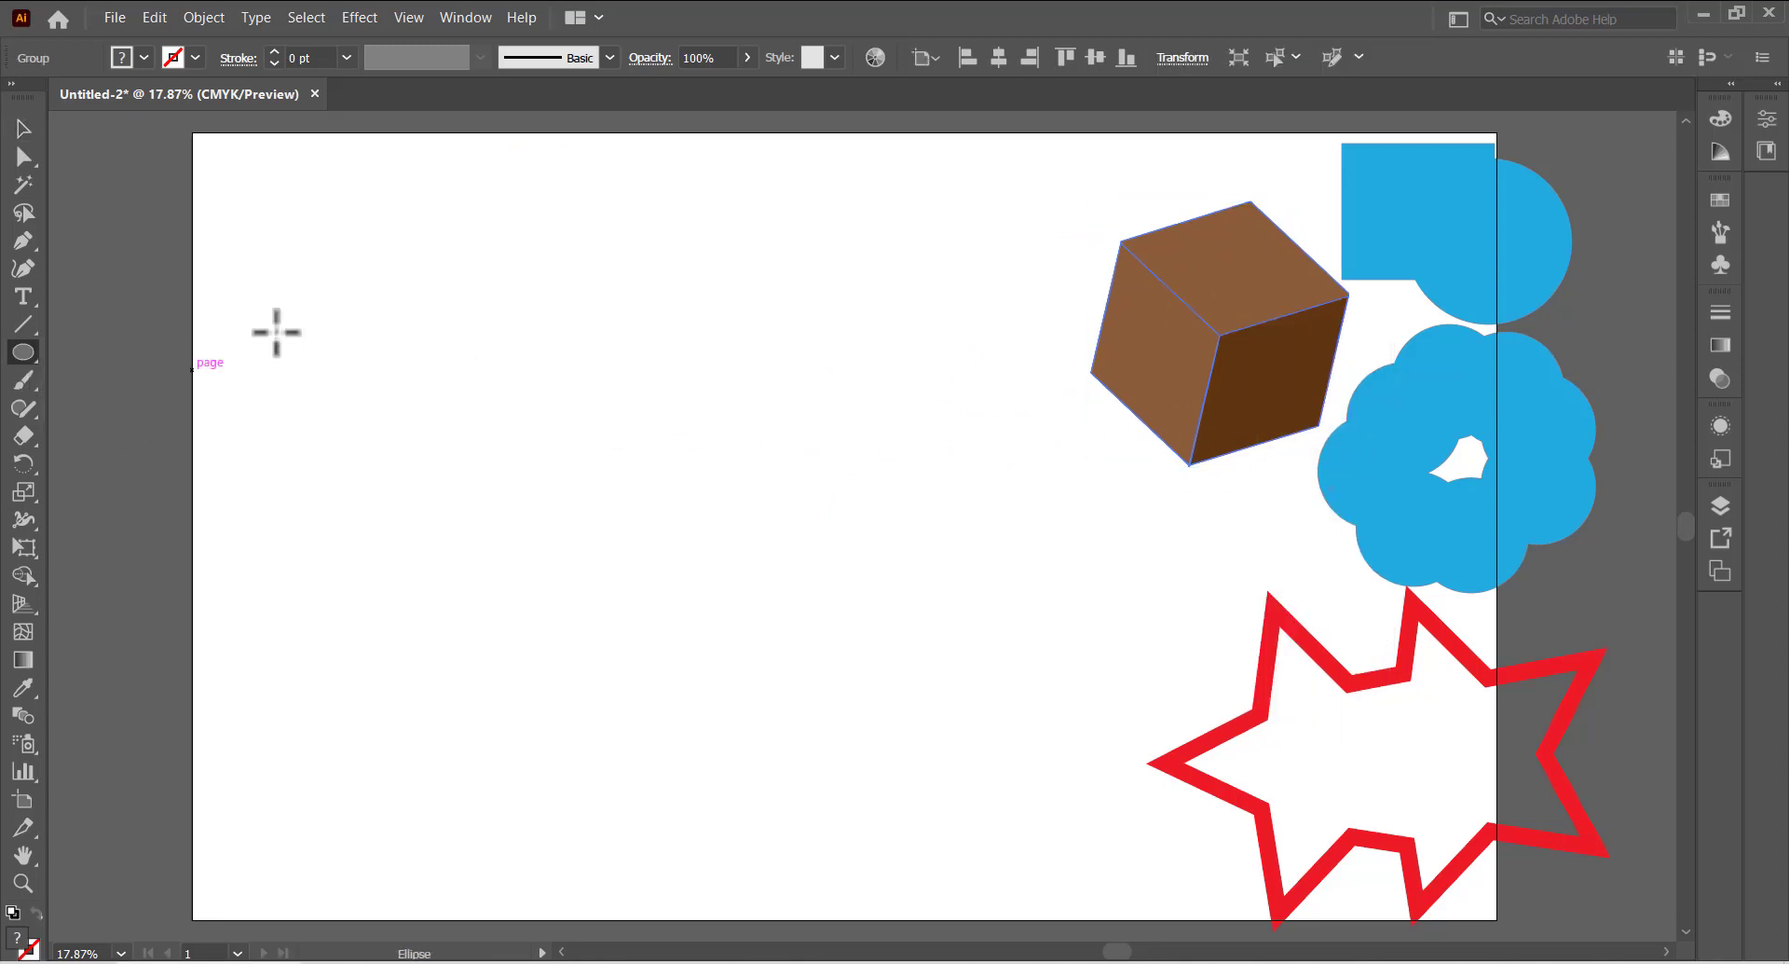
left_click_drag(284, 324, 467, 504)
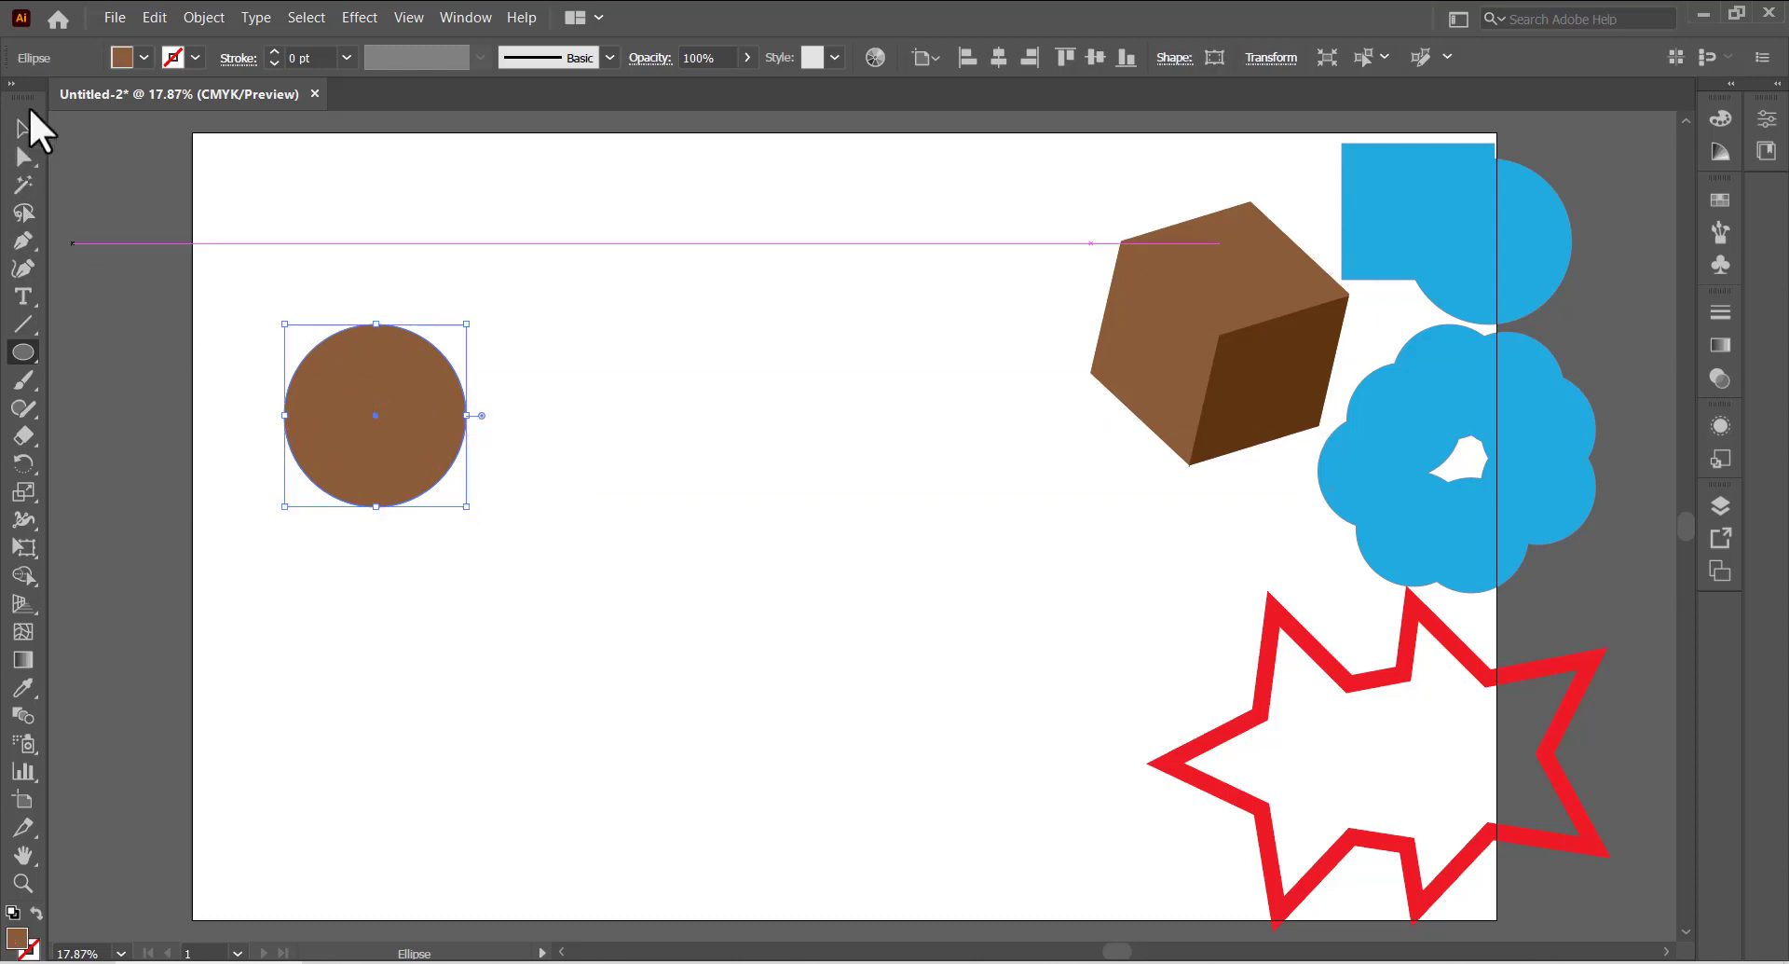
left_click(25, 128)
left_click_drag(376, 416, 634, 520)
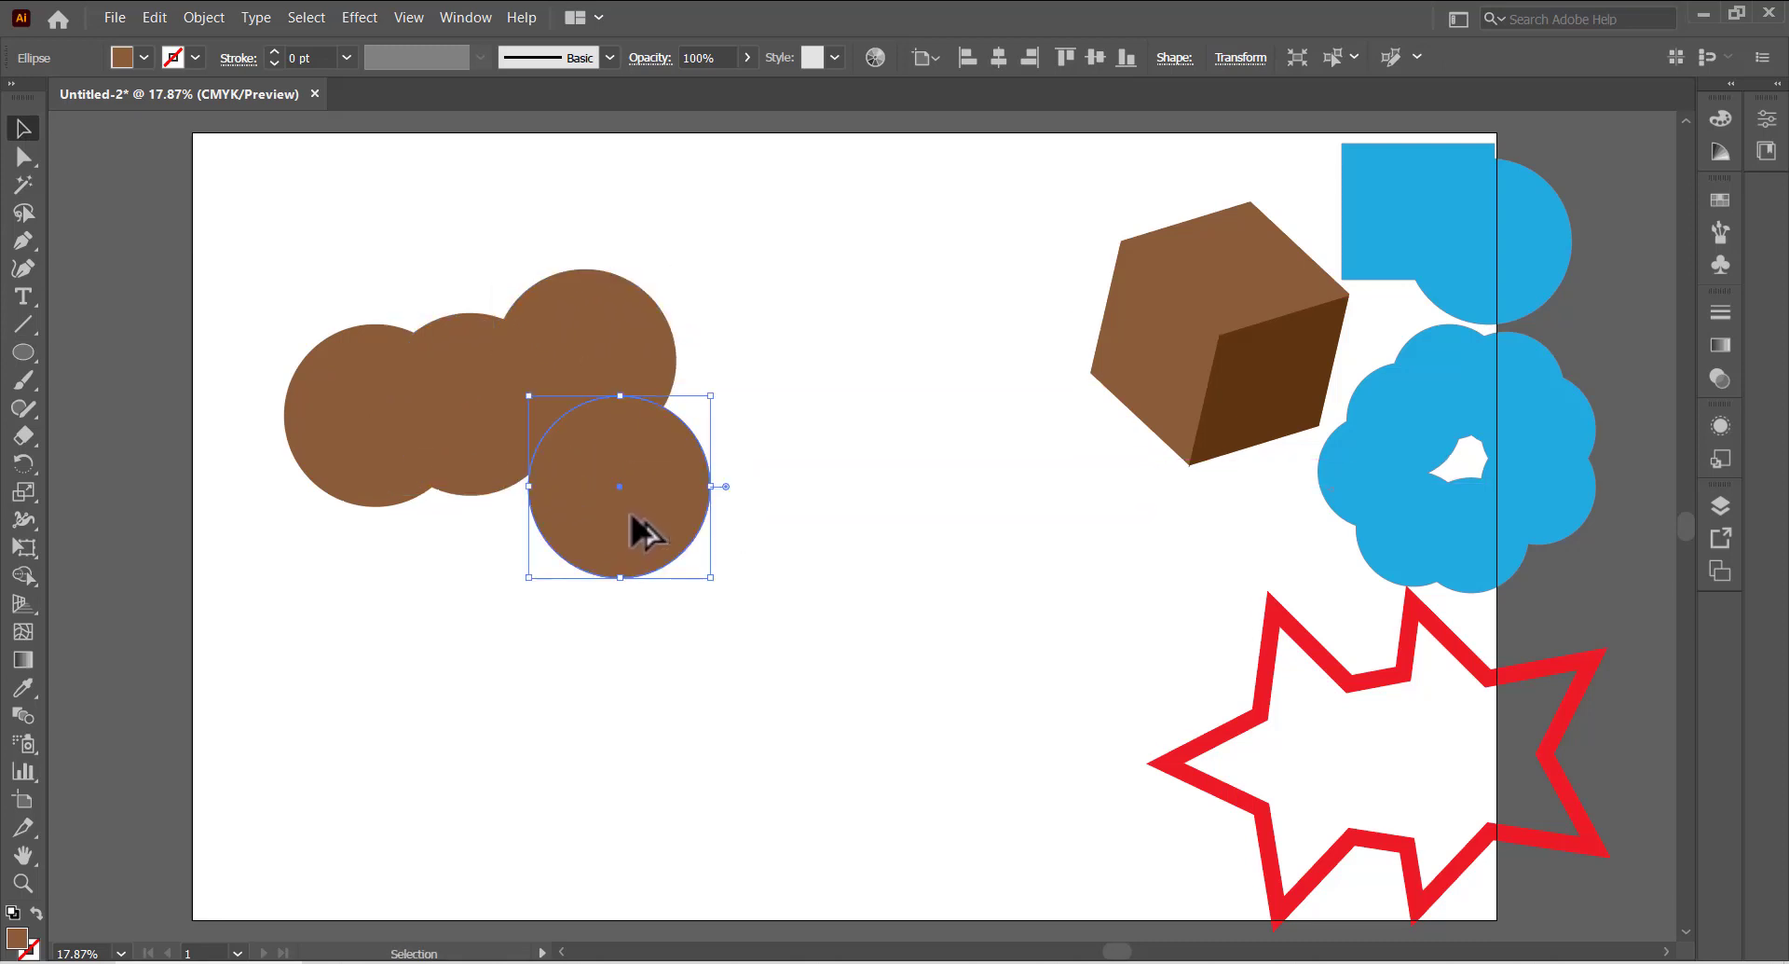
- Select the four brown circles and merge them into one cloud-like shape with the Shape Builder tool
left_click(45, 191)
left_click_drag(193, 288, 786, 591)
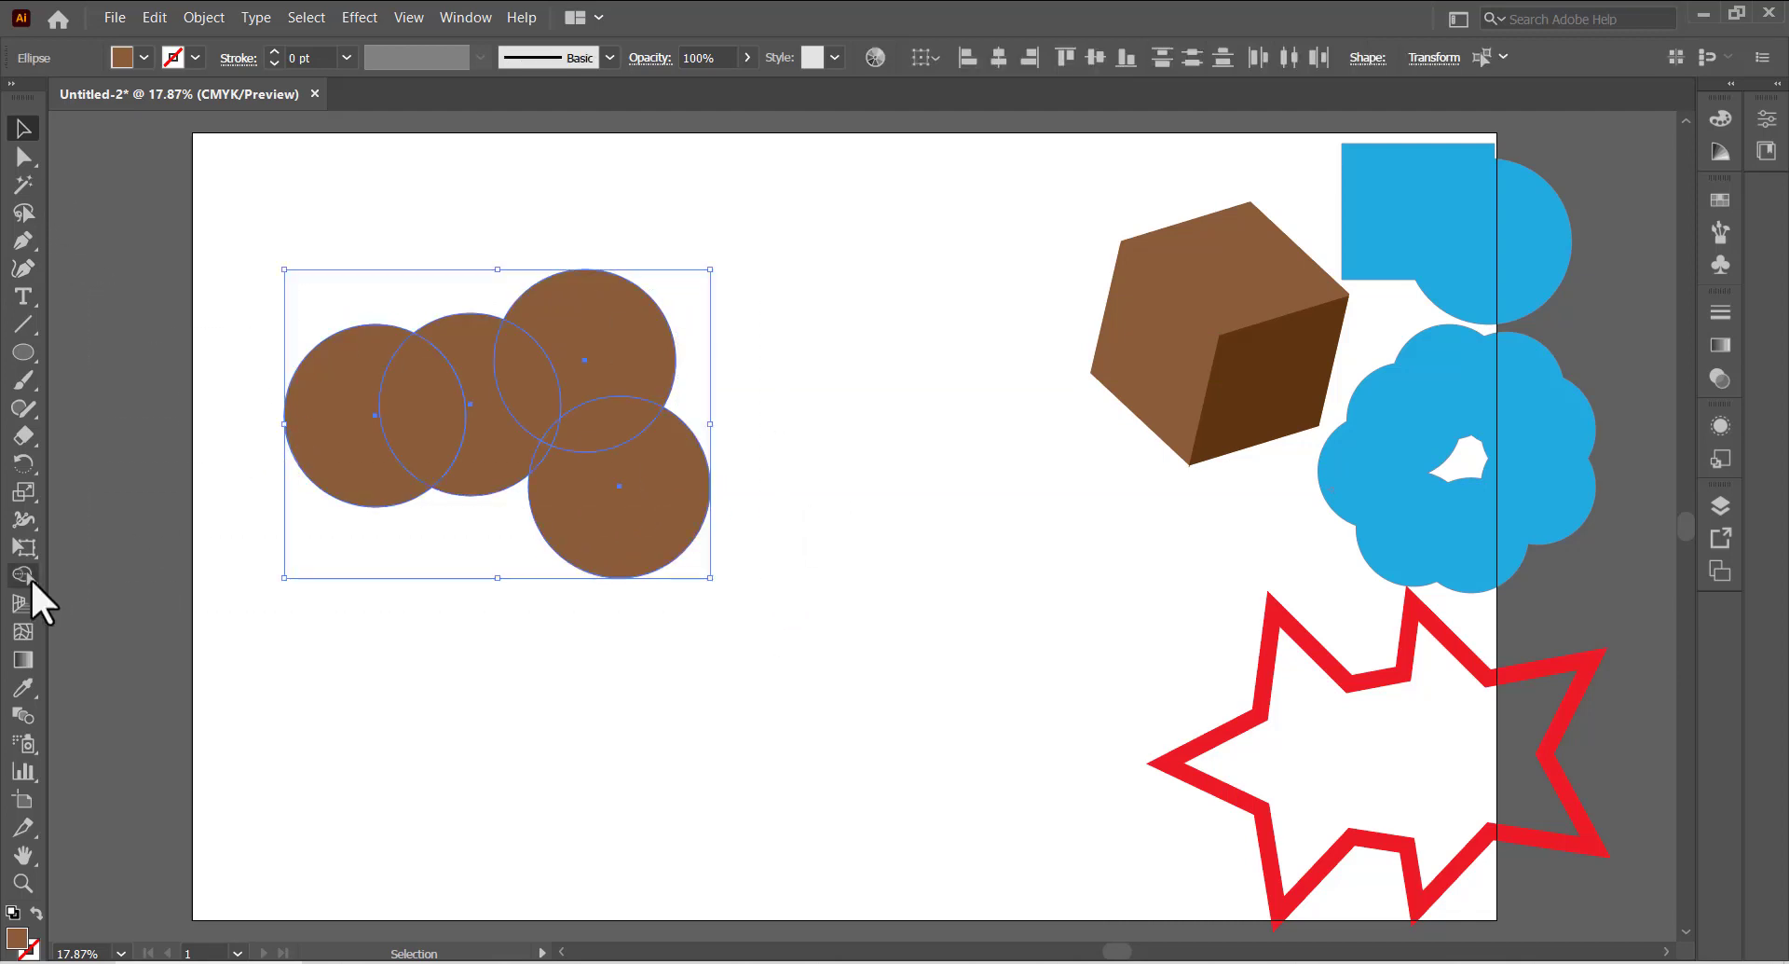
left_click(24, 574)
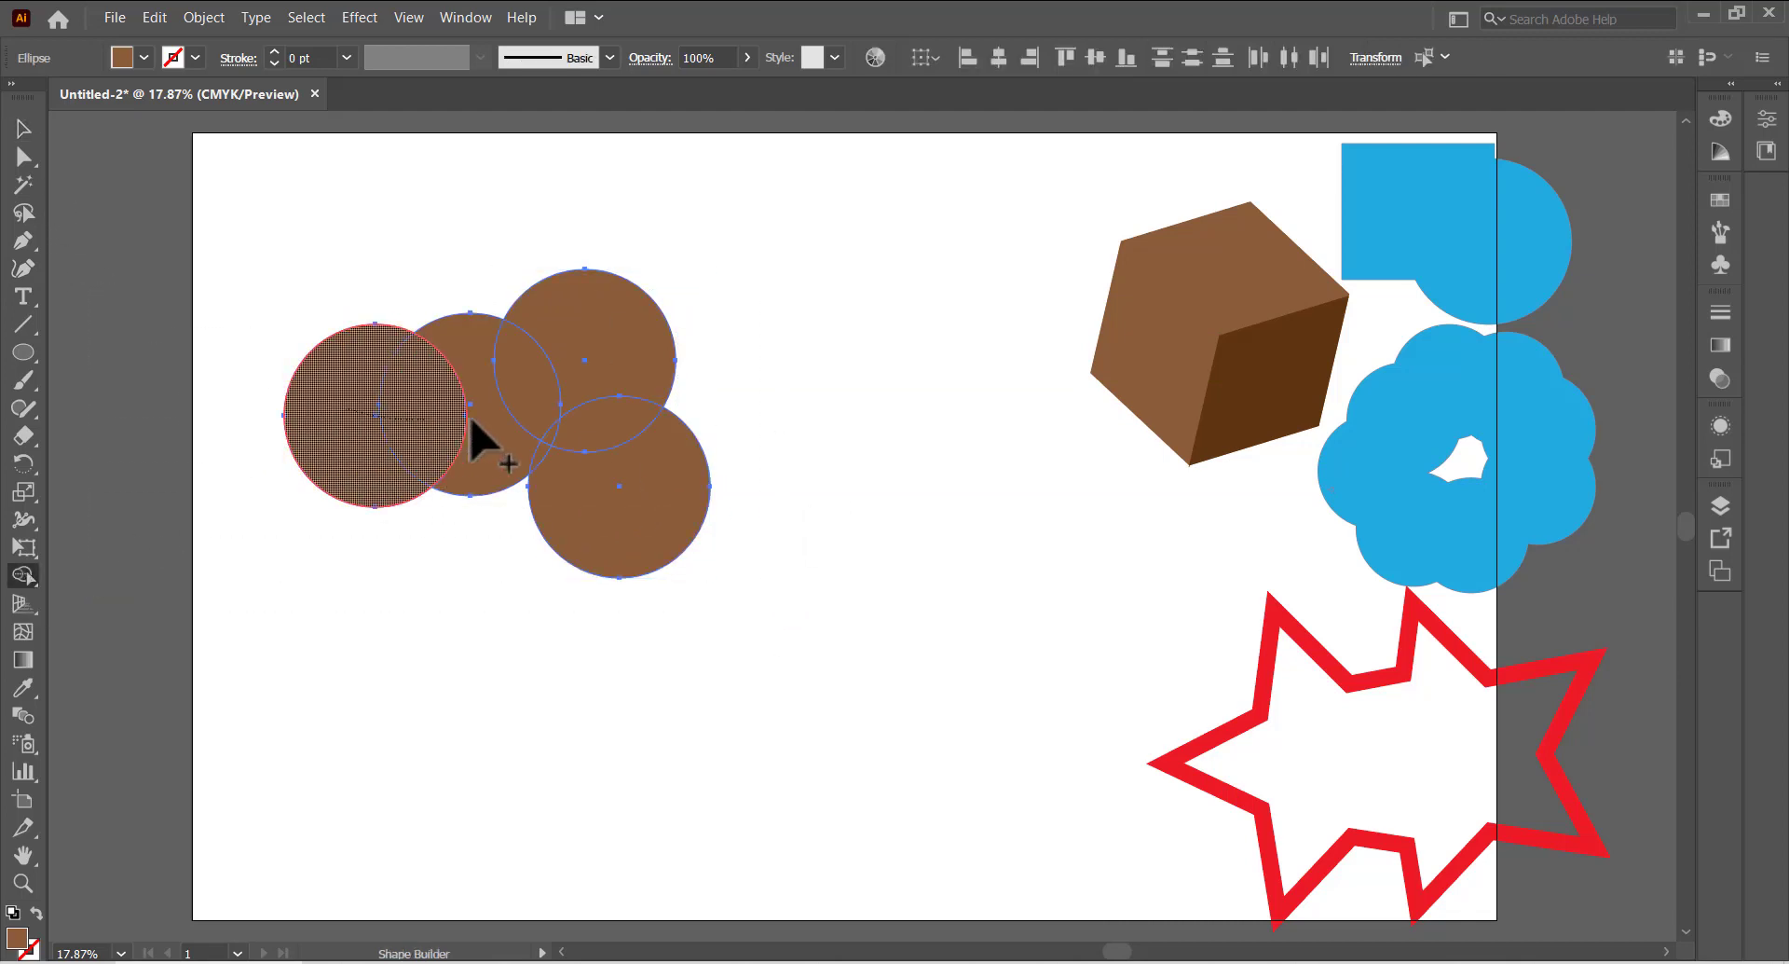
mouse_move(470, 416)
left_mouse_down()
mouse_move(599, 400)
mouse_move(611, 480)
mouse_move(611, 460)
left_mouse_up()
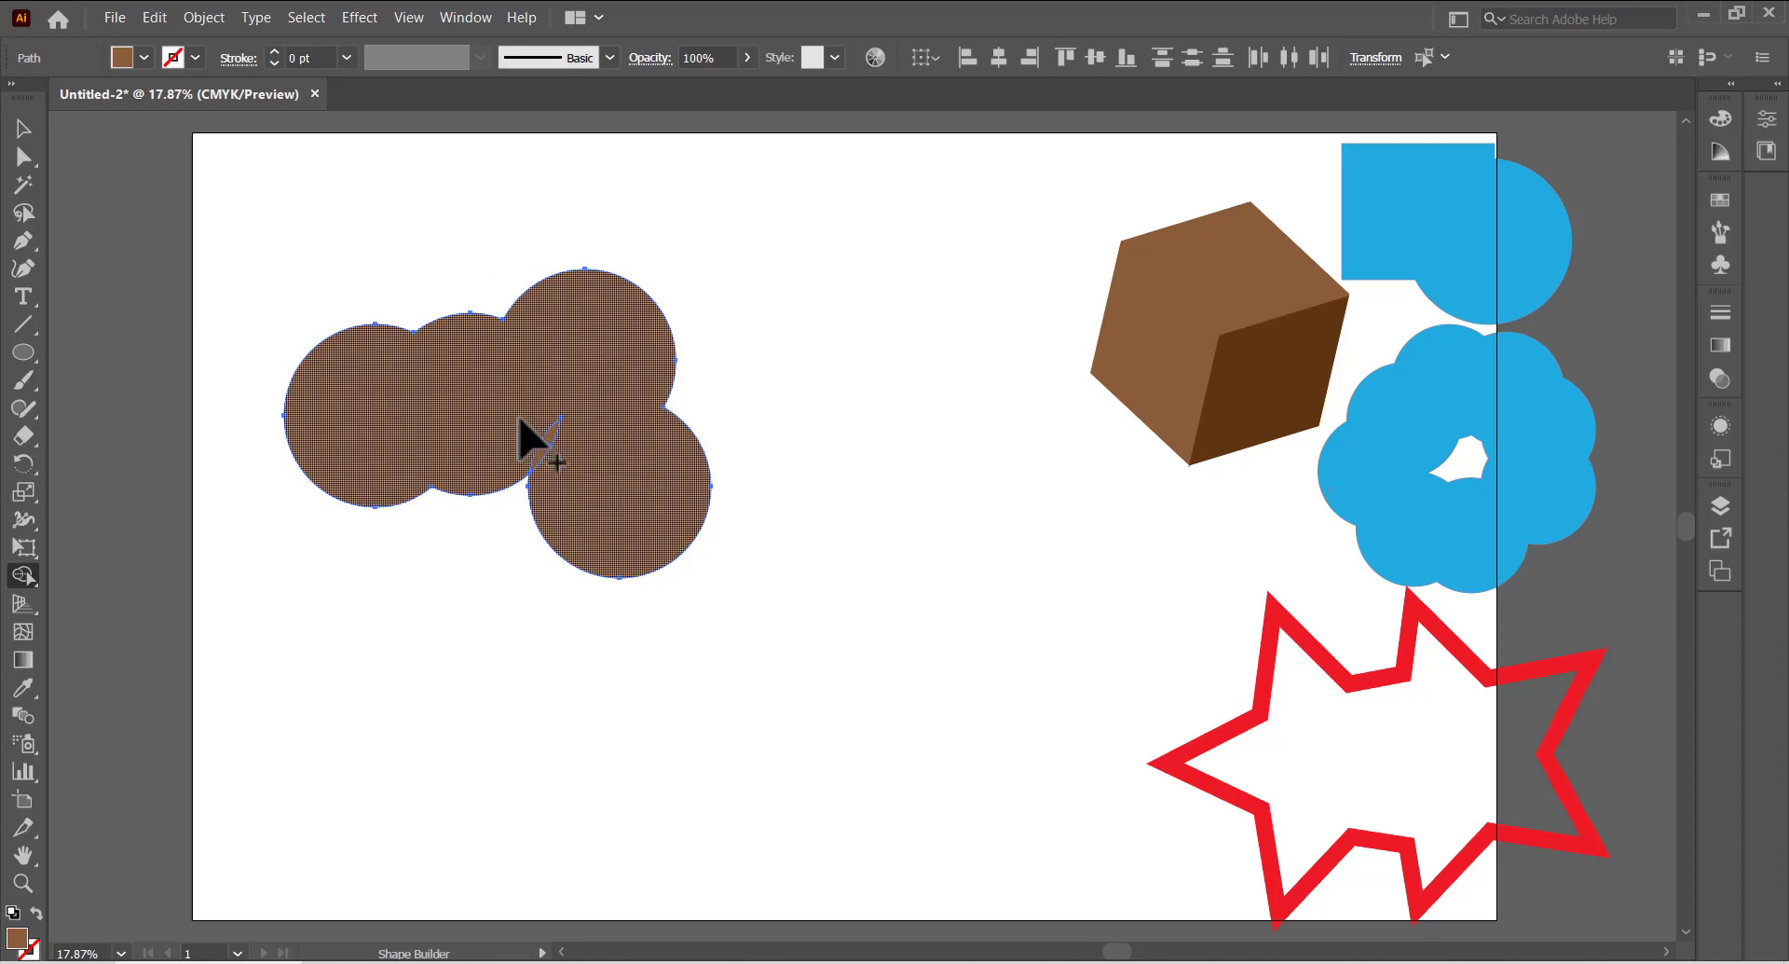
left_click_drag(520, 419, 578, 479)
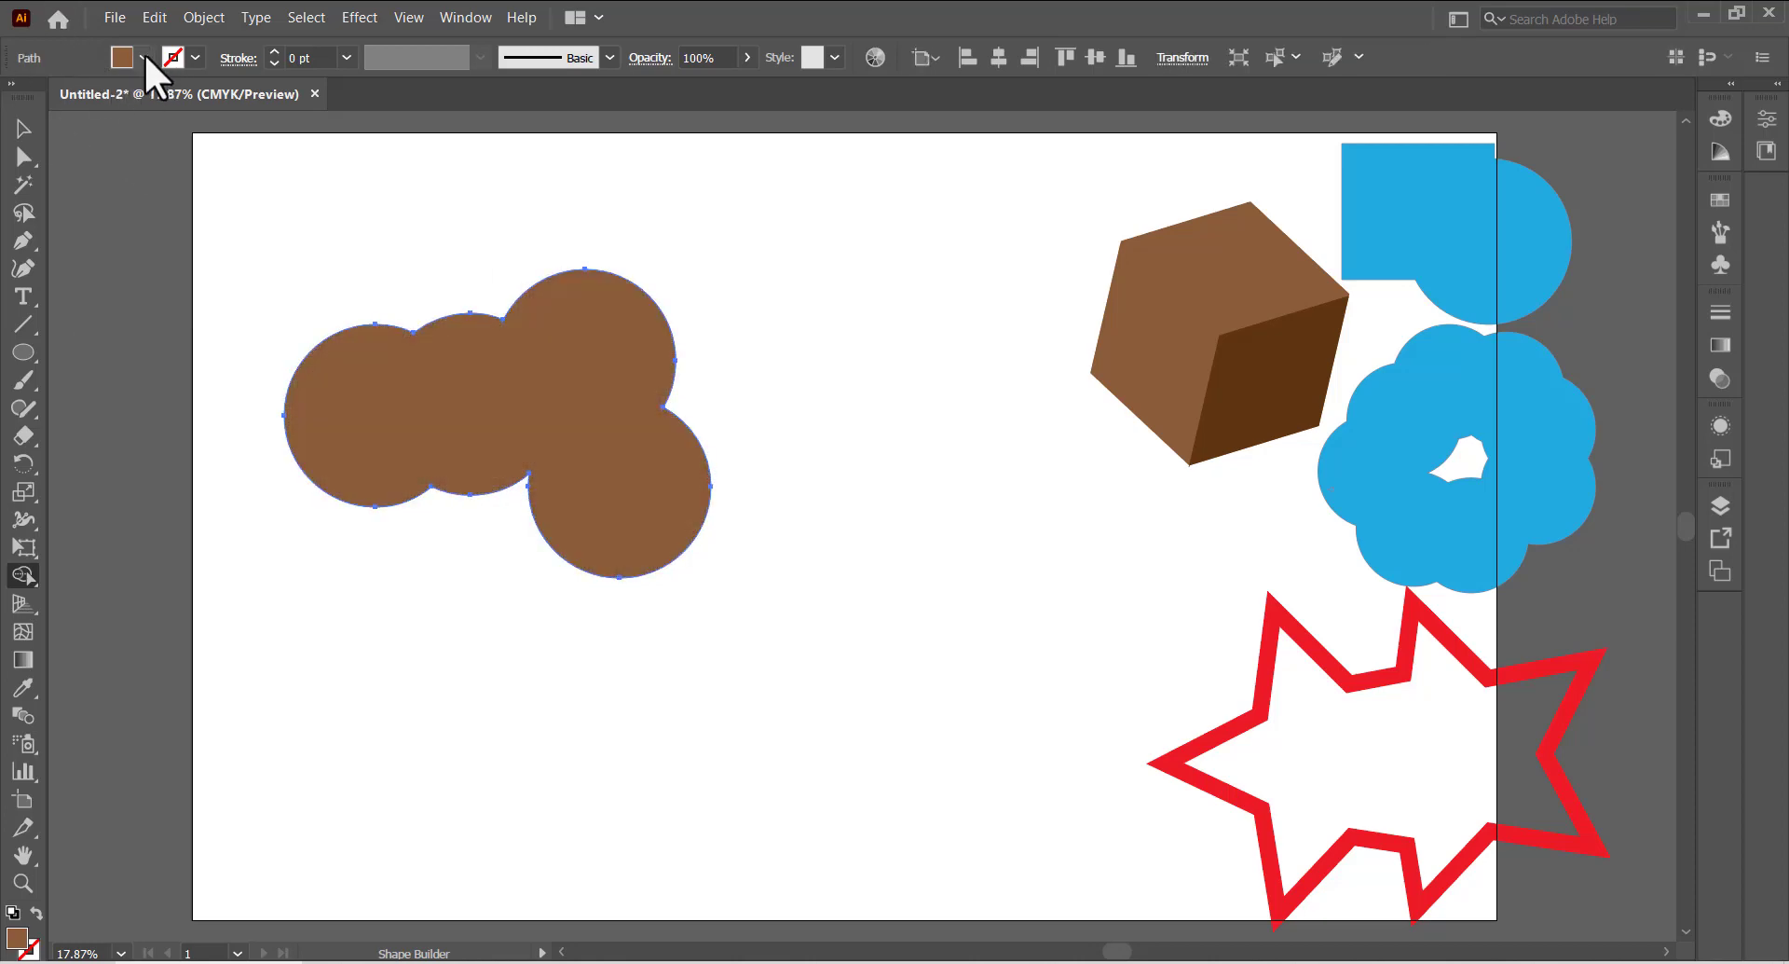
- Give the cloud shape a white fill and an 8 pt red stroke, and move it beside the red star outline
left_click(145, 57)
left_click(48, 97)
key("v")
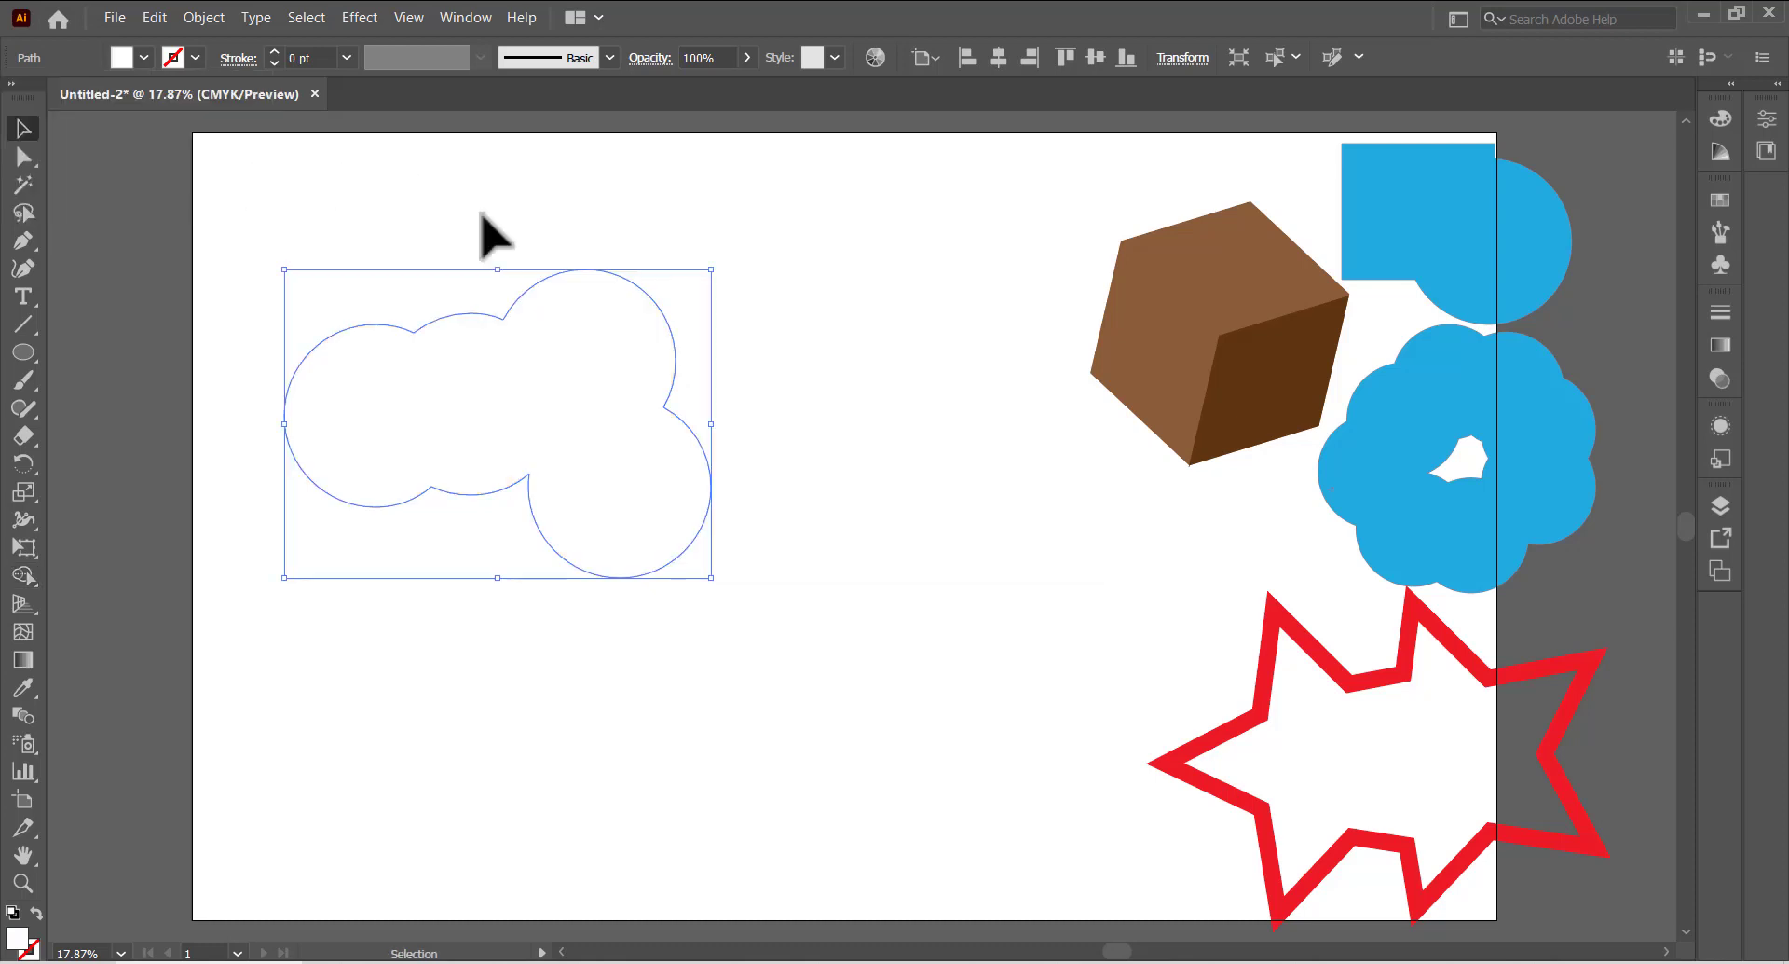
left_click_drag(519, 303, 539, 267)
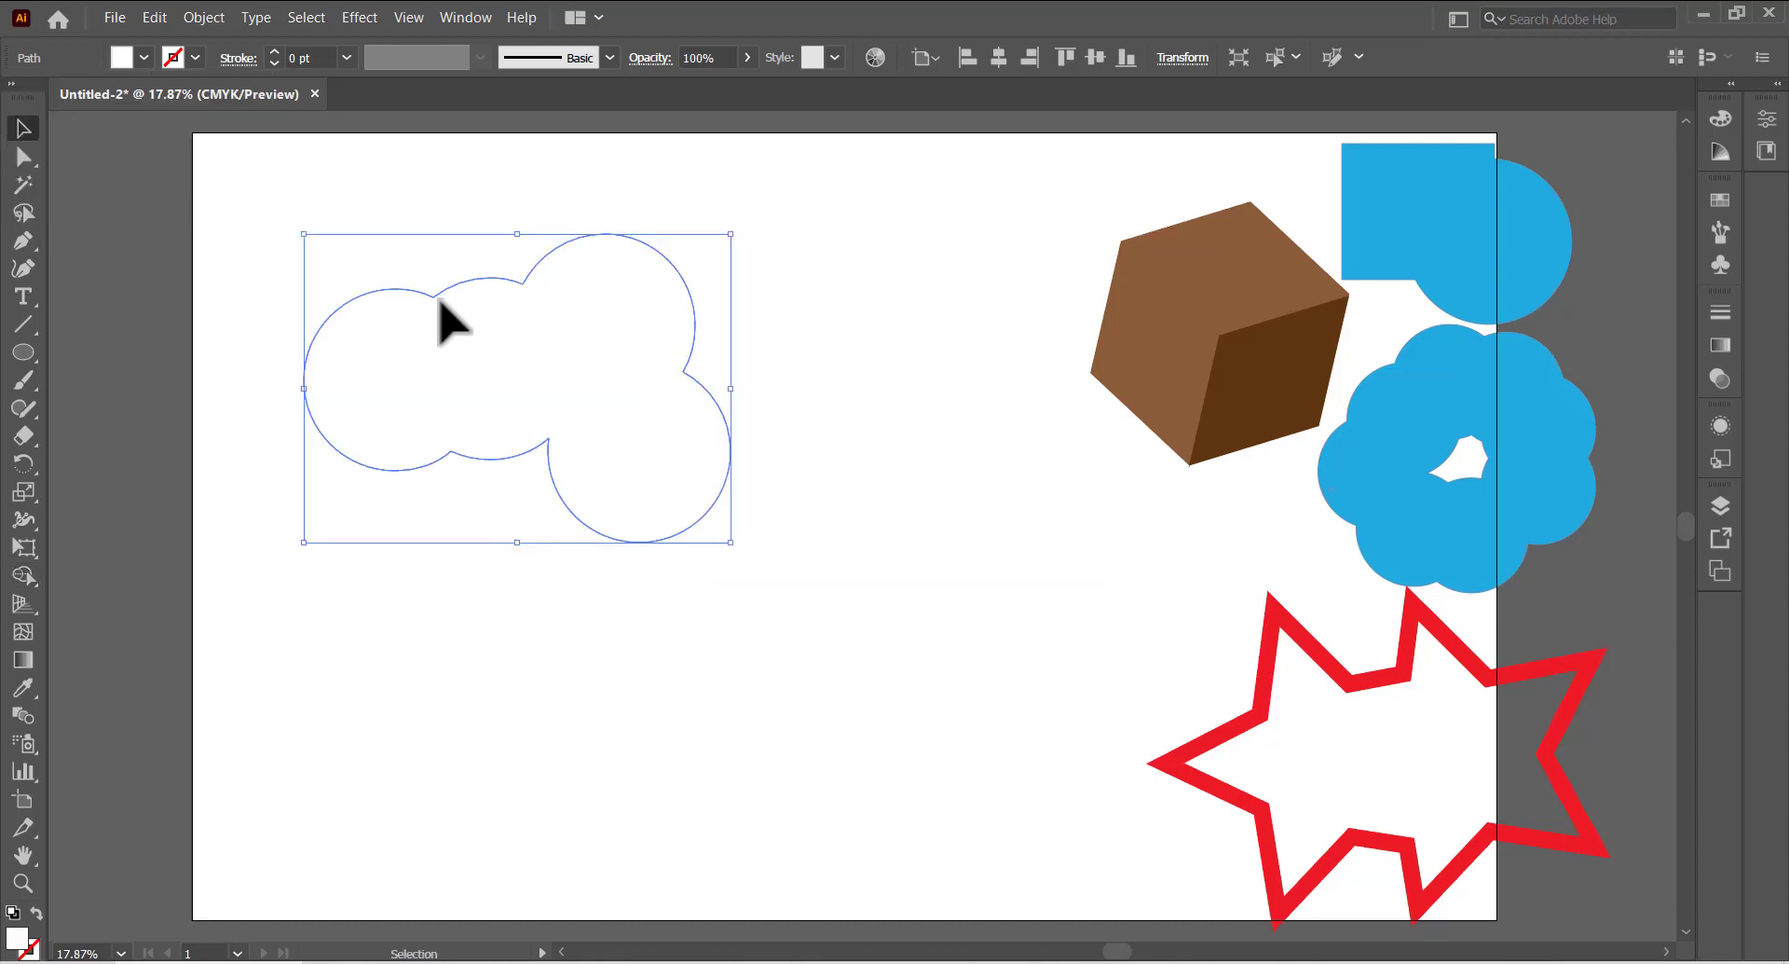
left_click(274, 51)
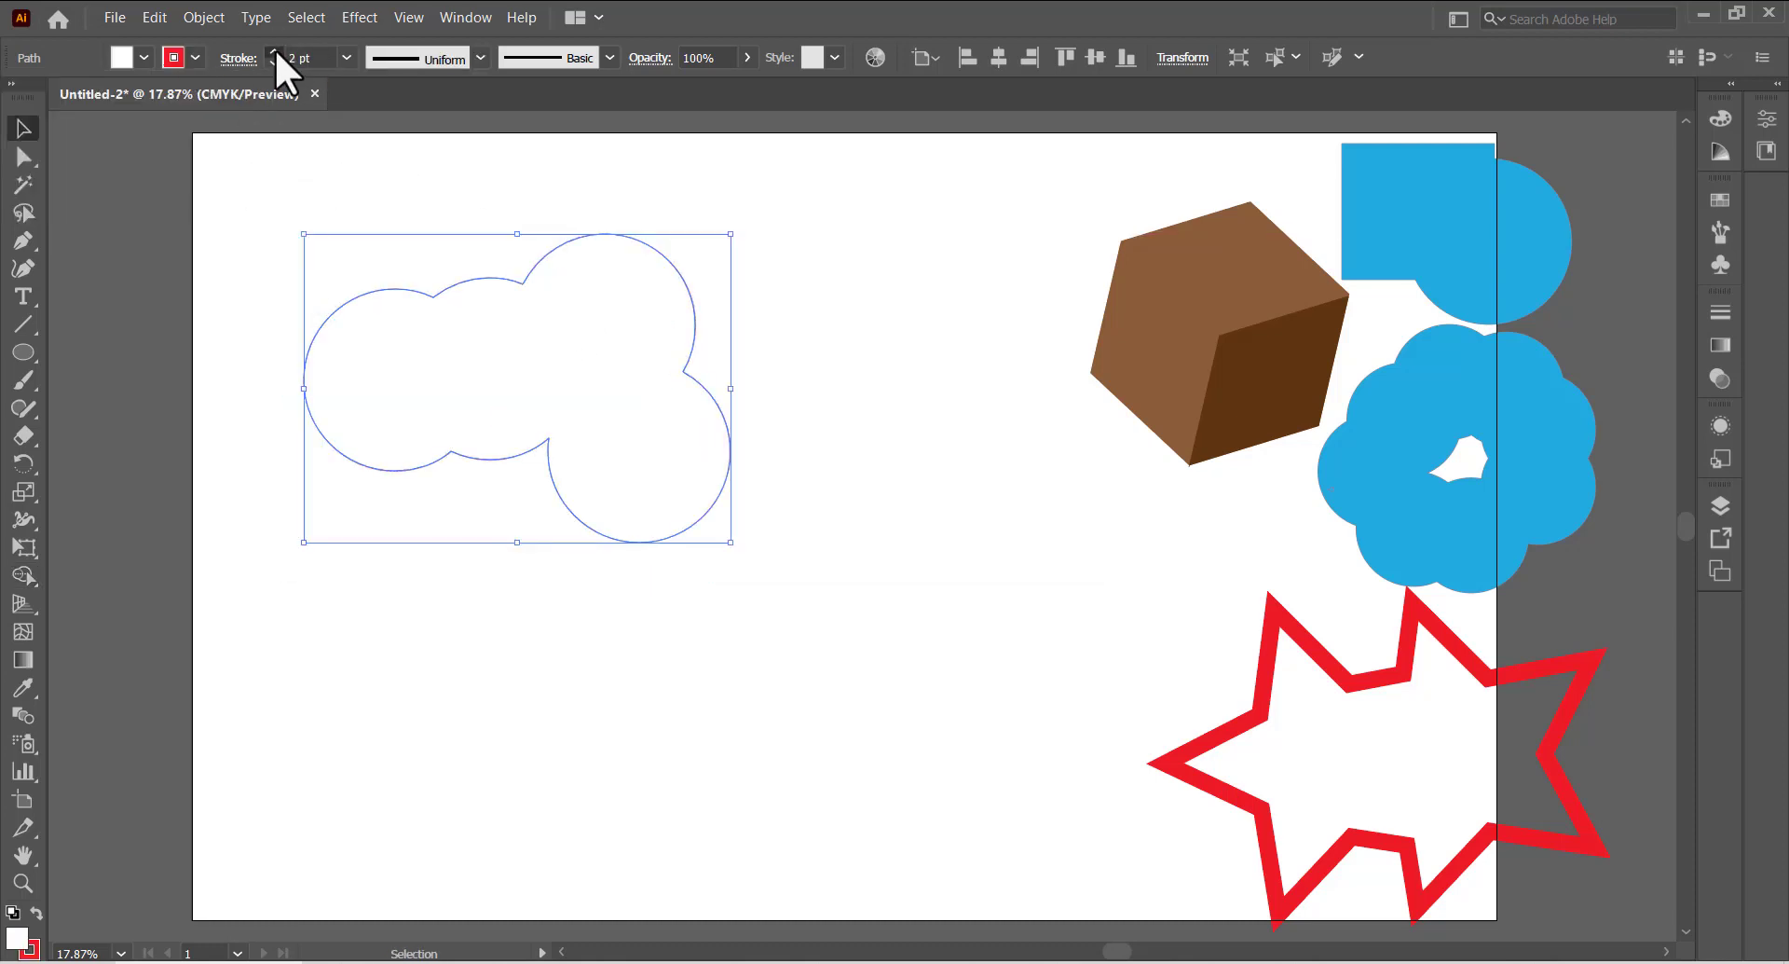
left_click(274, 51)
left_click(176, 279)
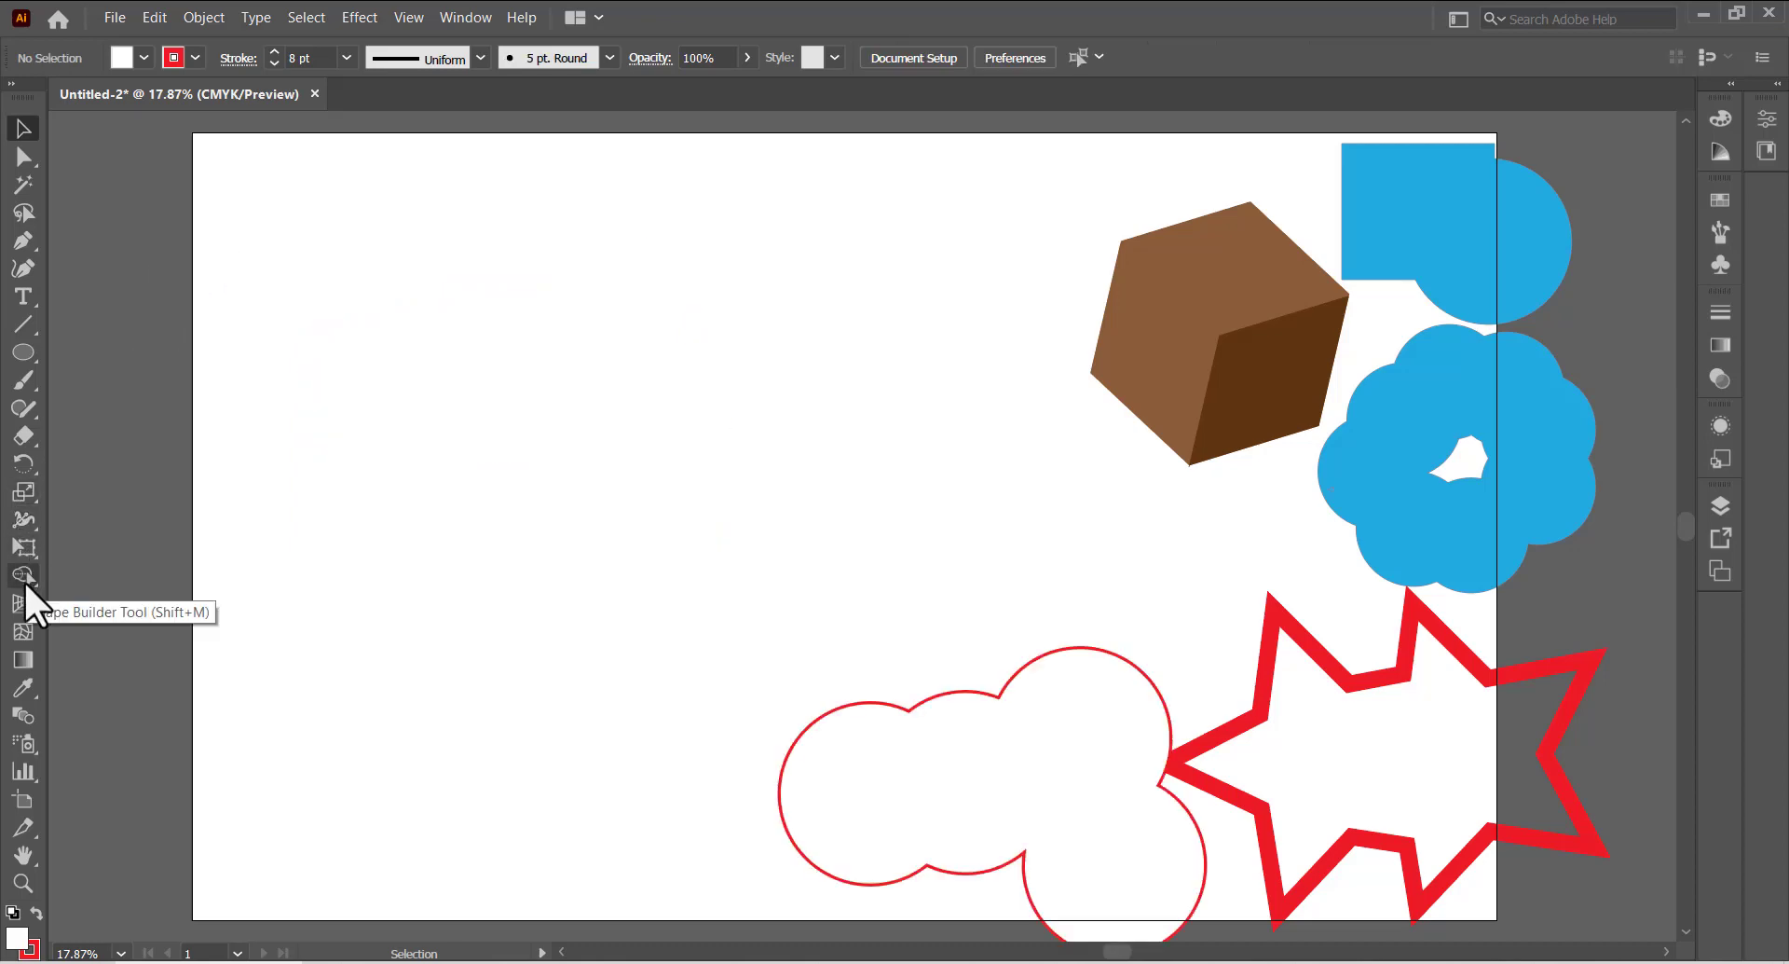
- Review the Shape Builder tool's gap detection, path splitting, color source and highlight color options, and close them without applying
double_click(24, 578)
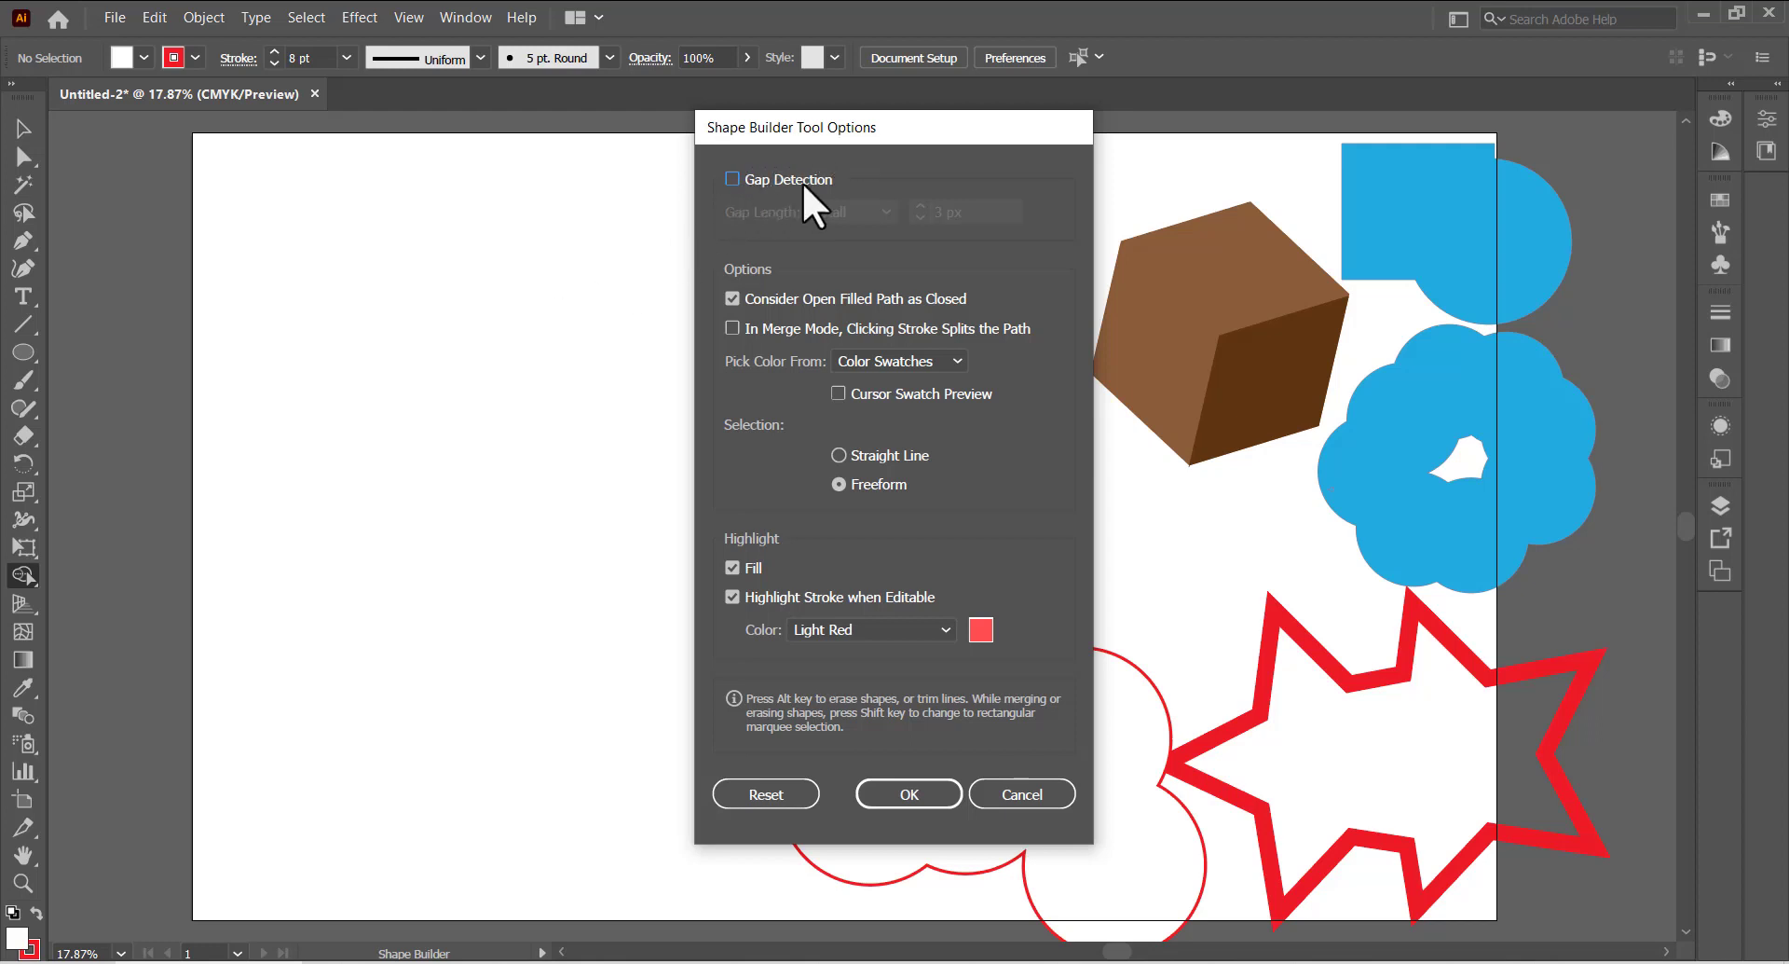
left_click(732, 178)
left_click(854, 210)
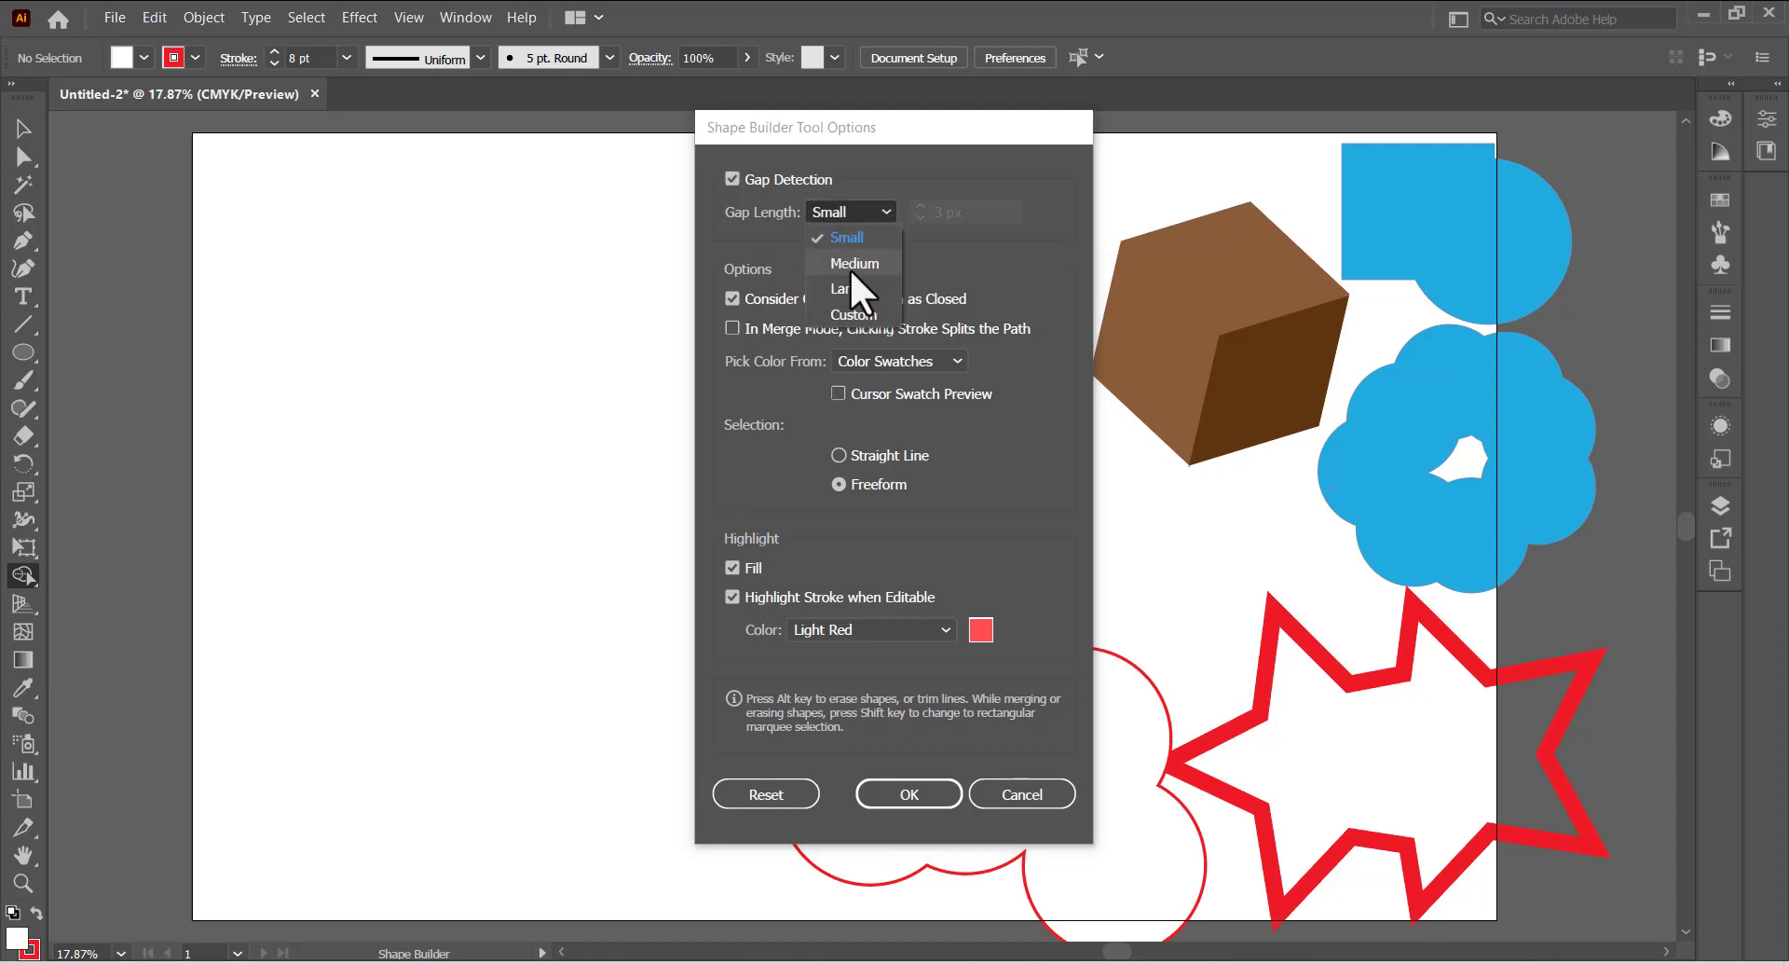
left_click(765, 238)
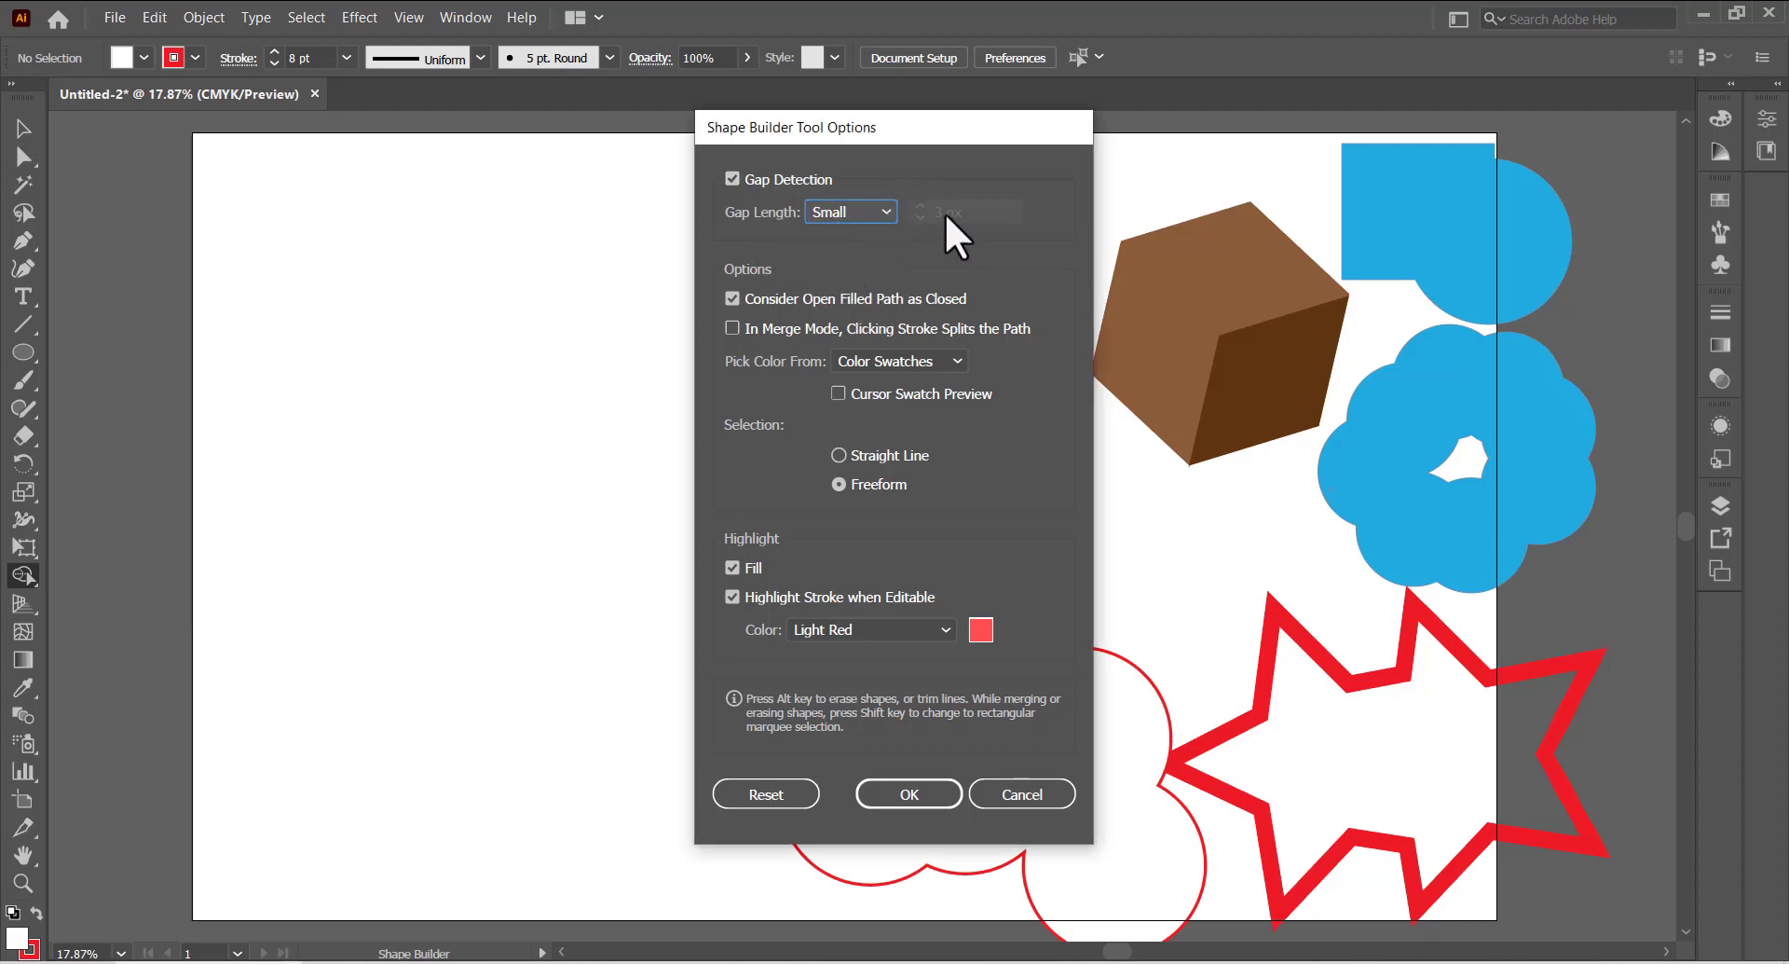
left_click(727, 177)
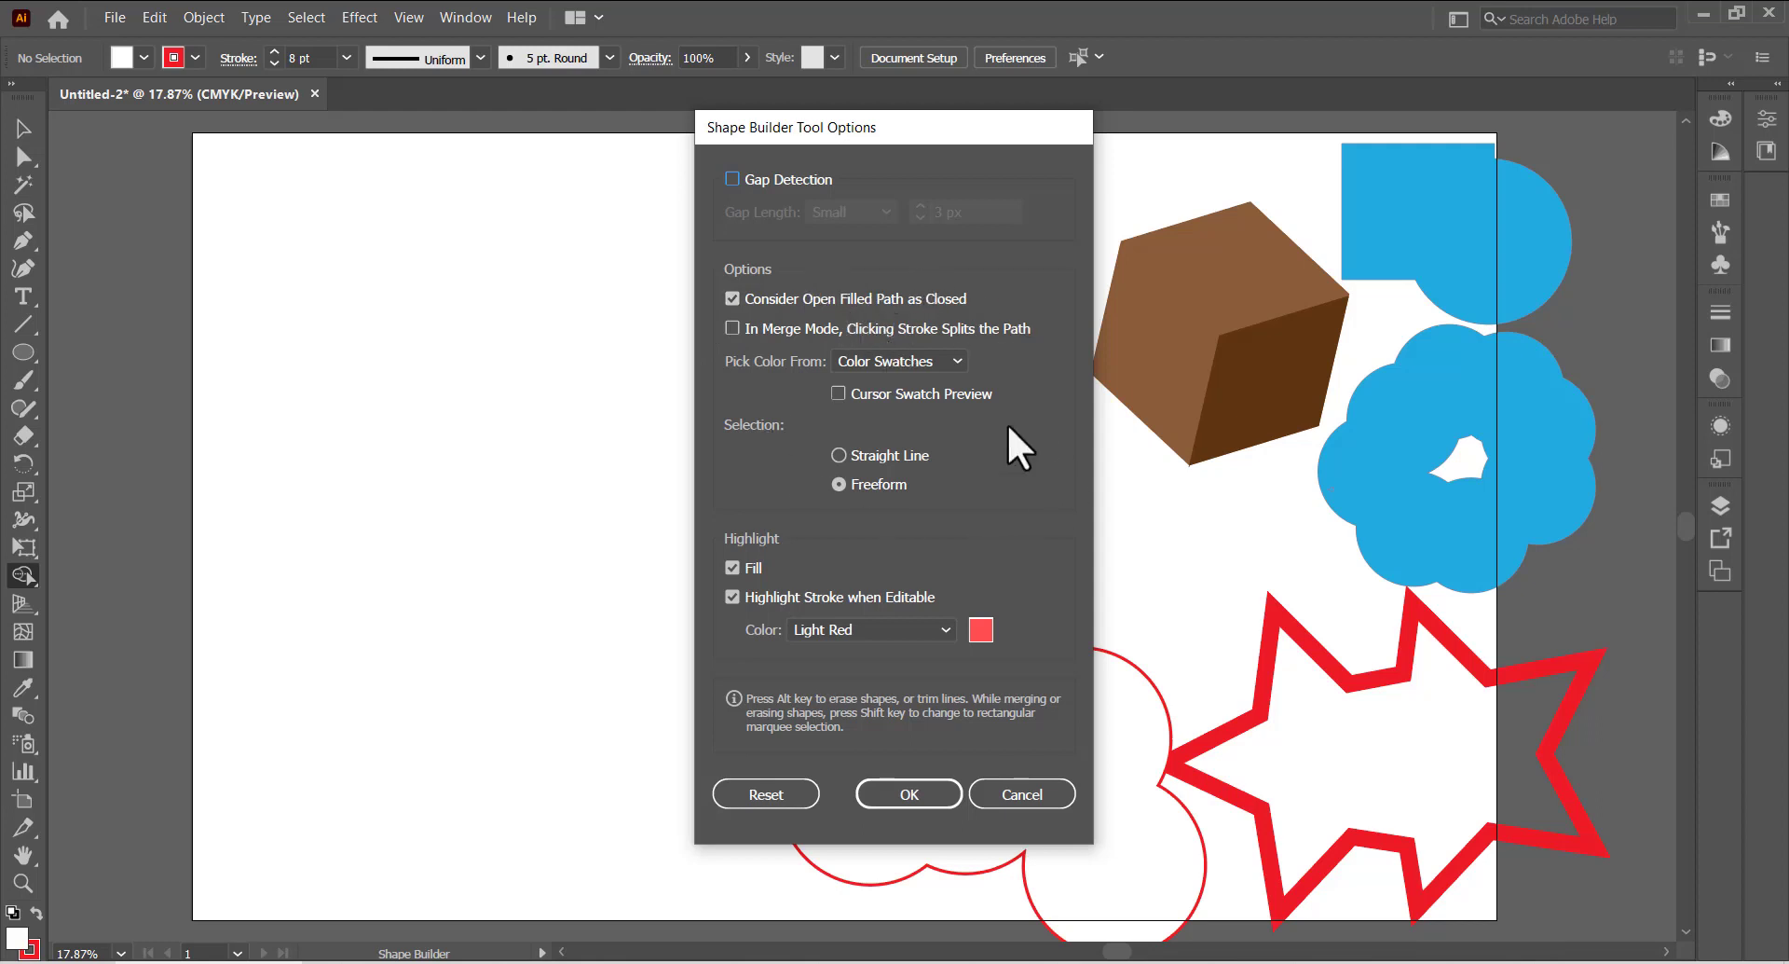
left_click(731, 326)
left_click(943, 359)
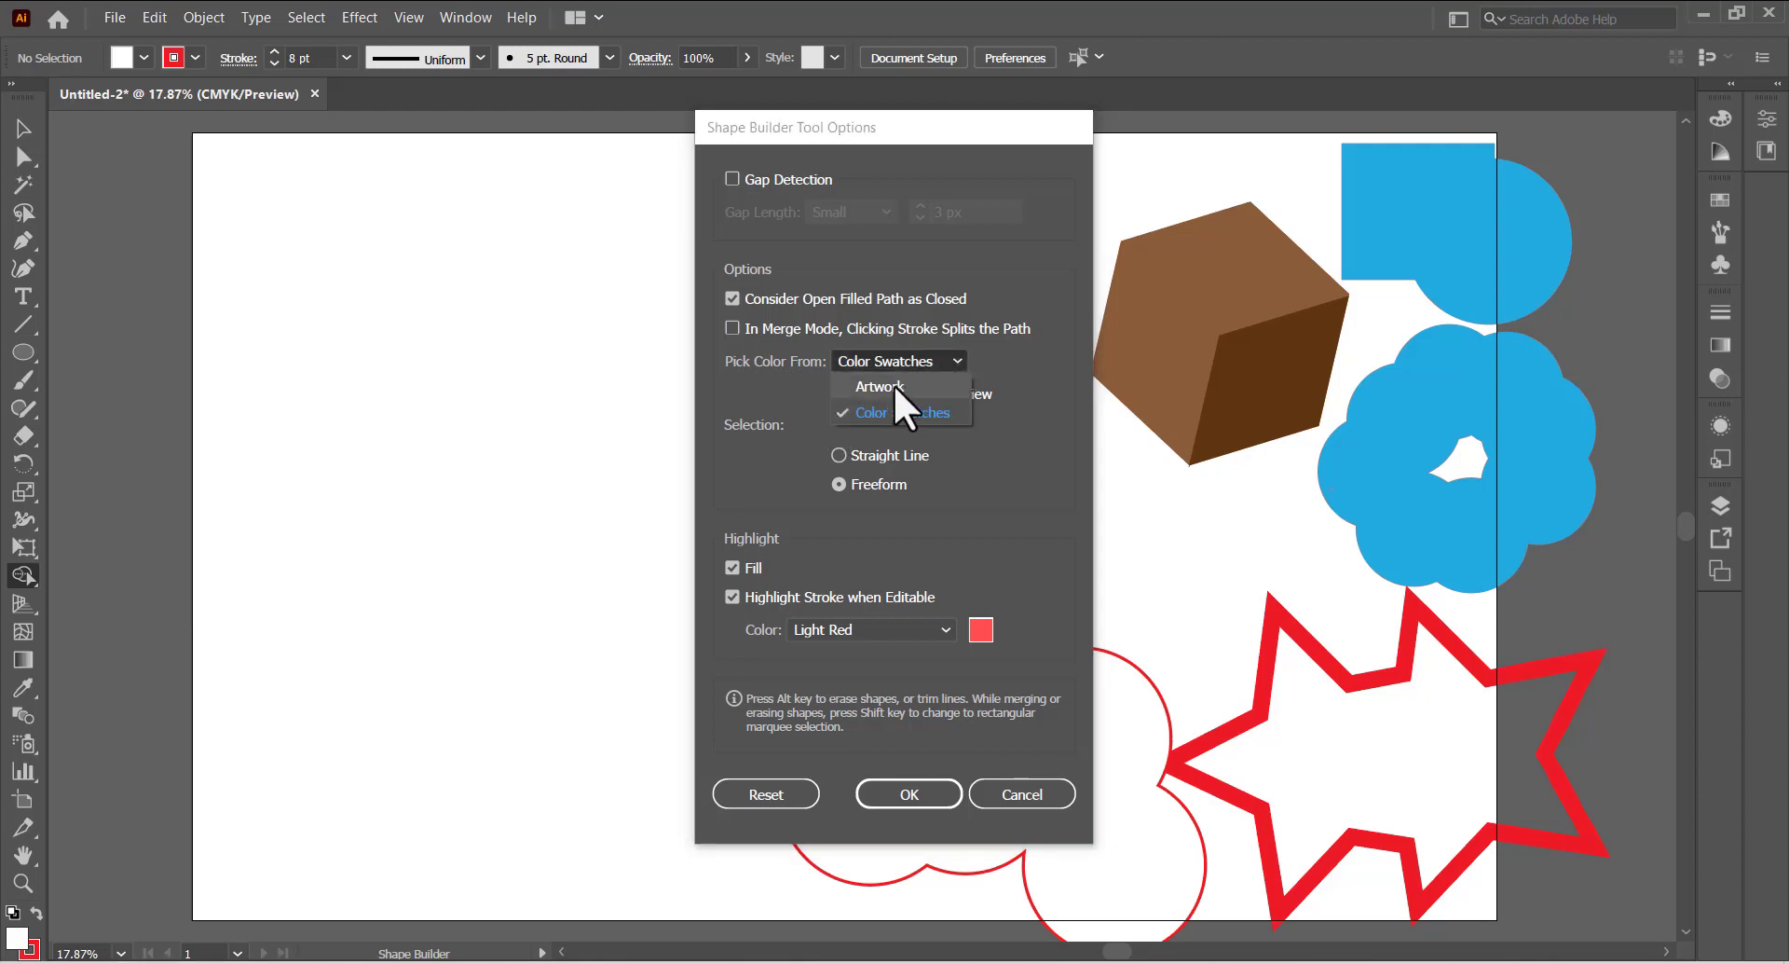
left_click(796, 390)
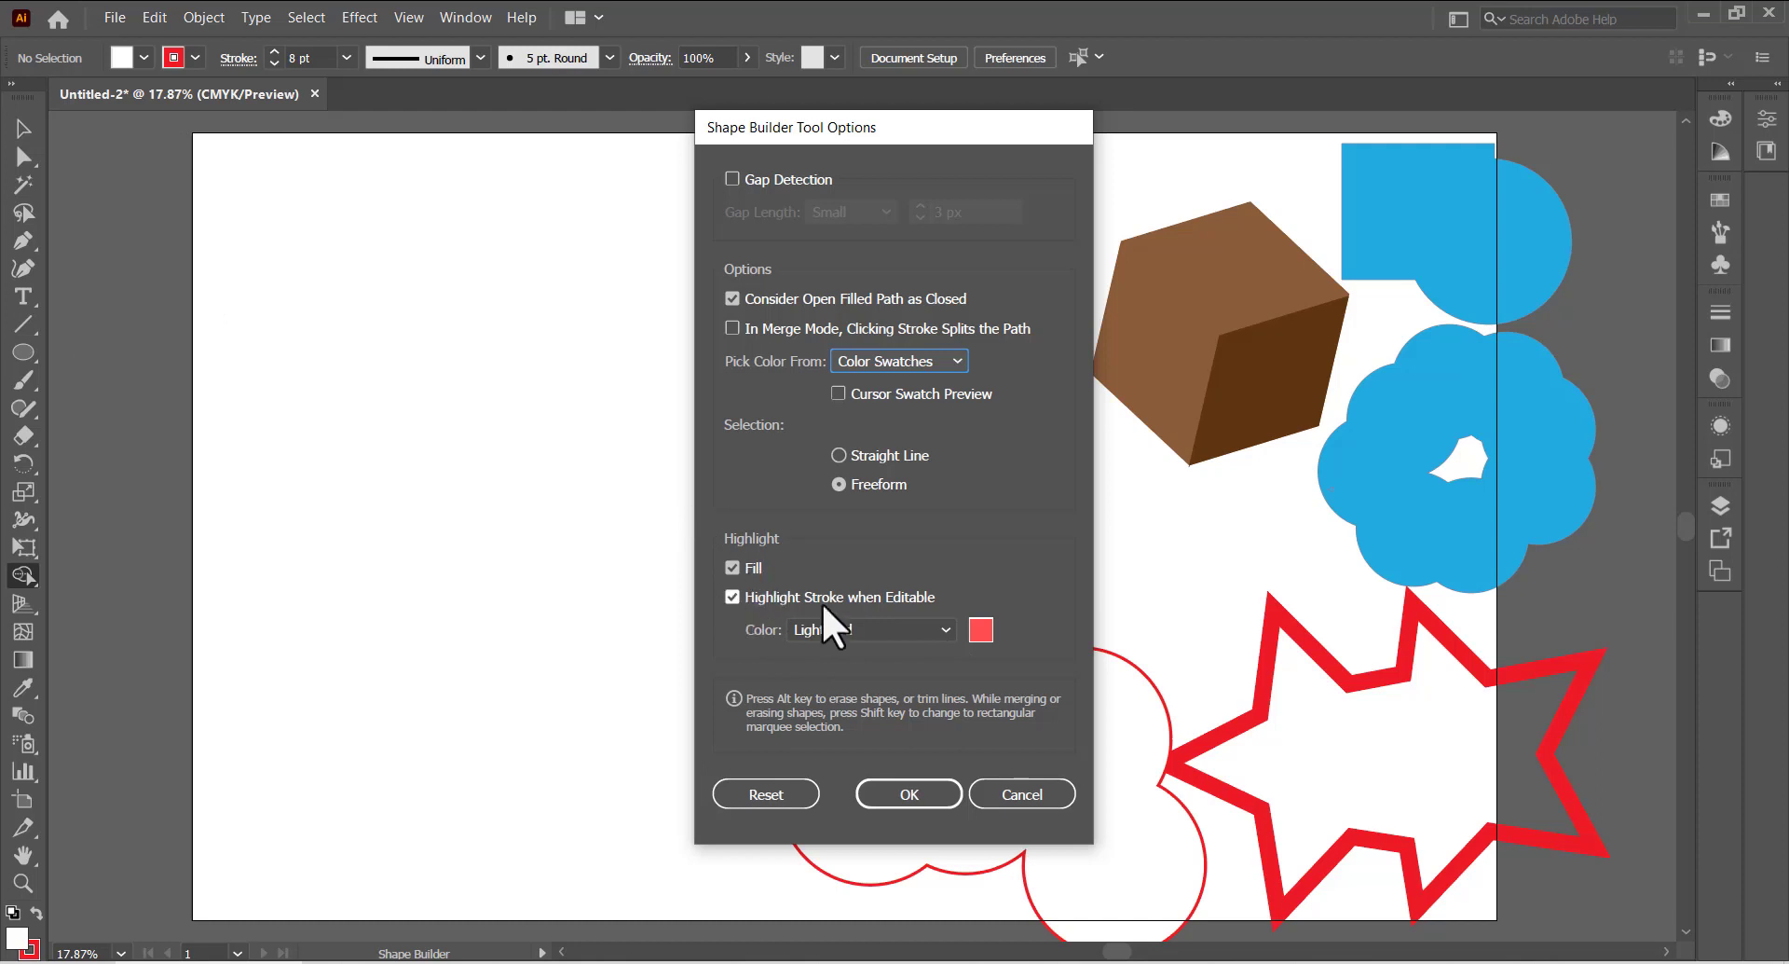
left_click(945, 626)
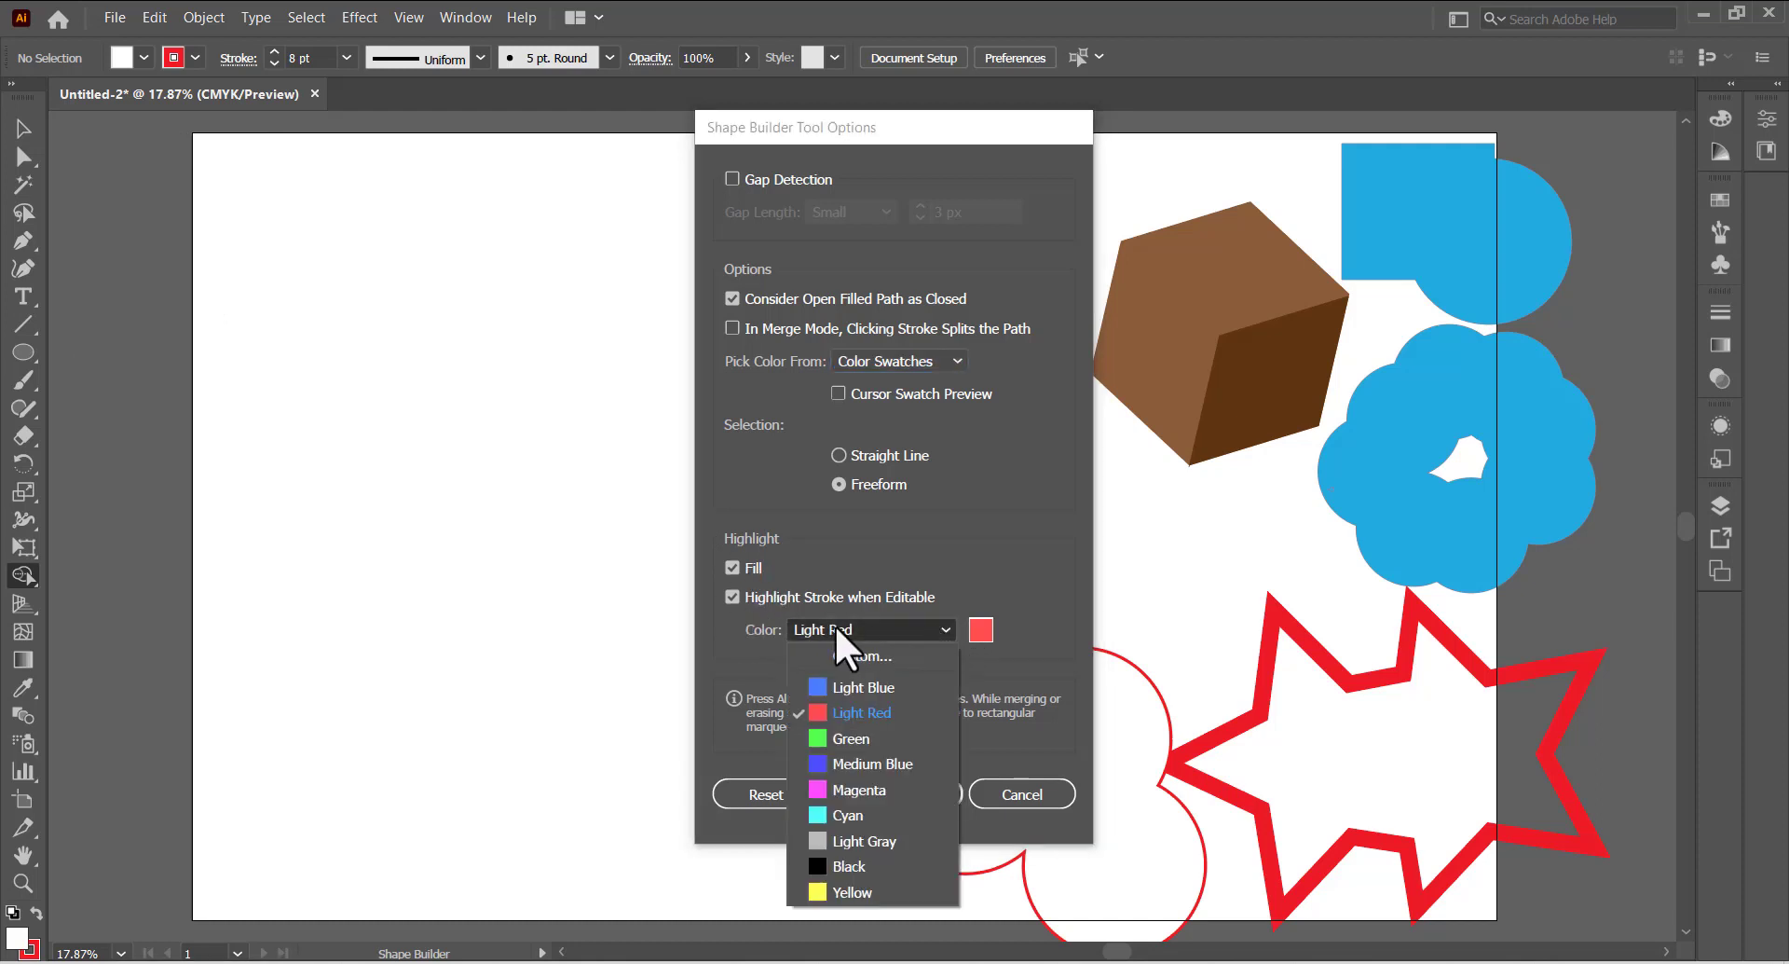
left_click(723, 661)
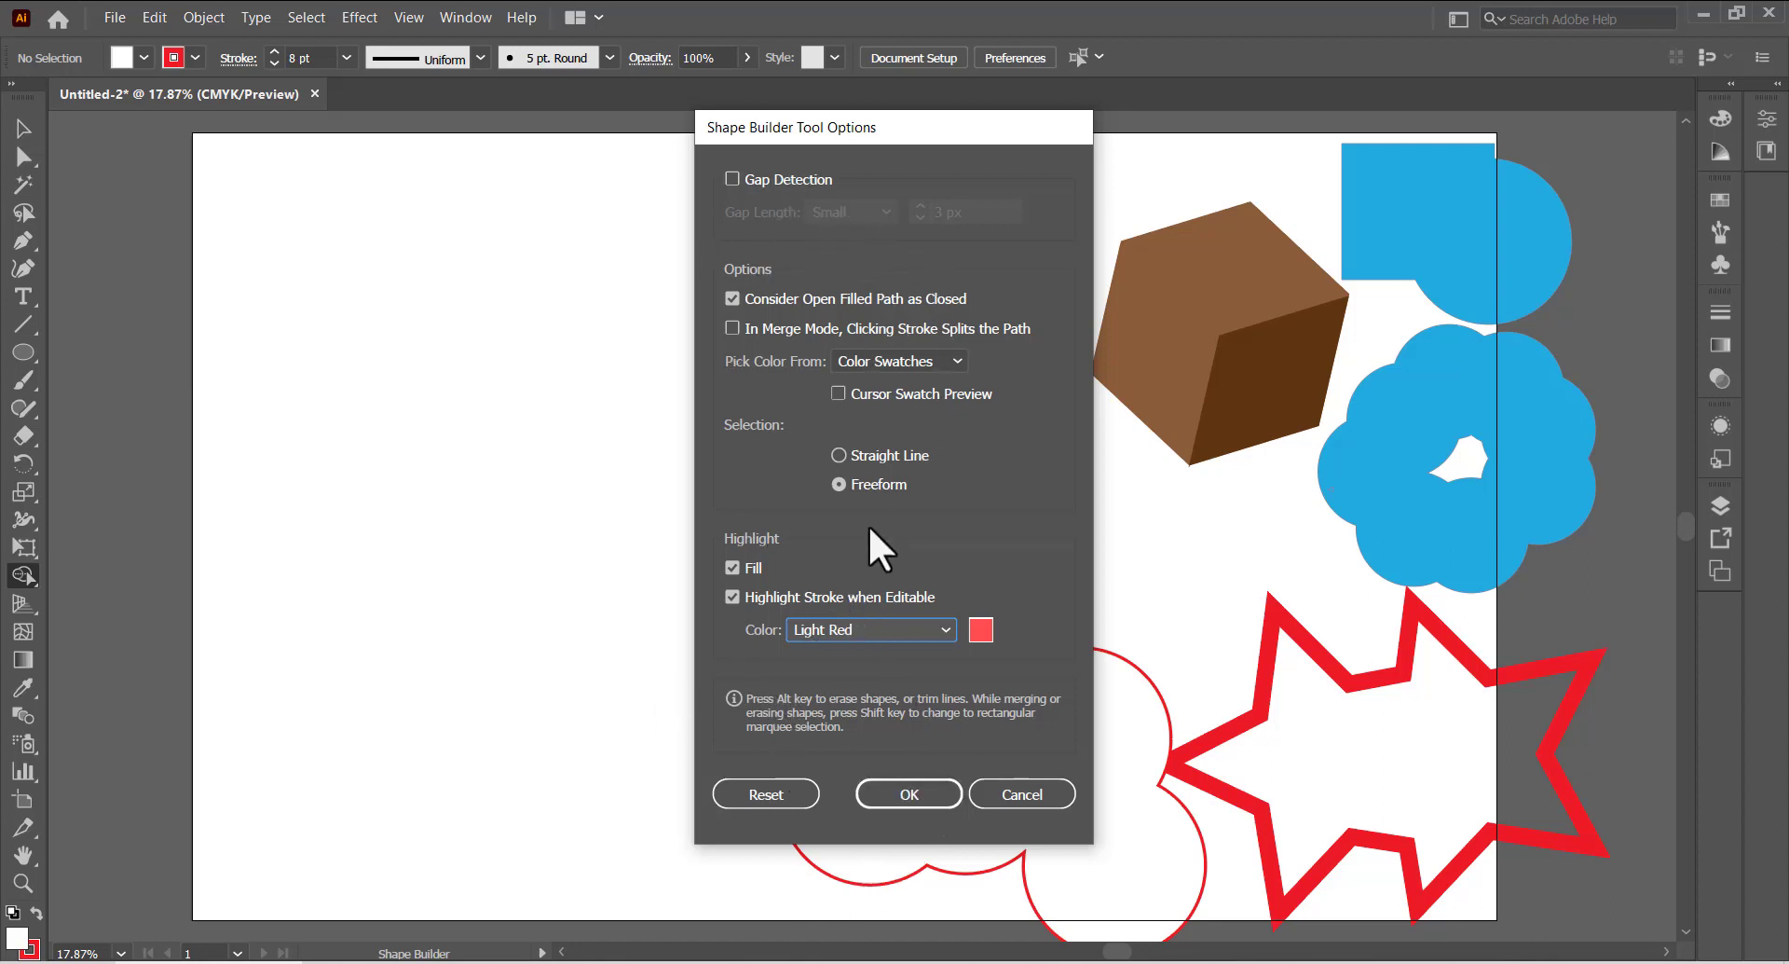
left_click(780, 787)
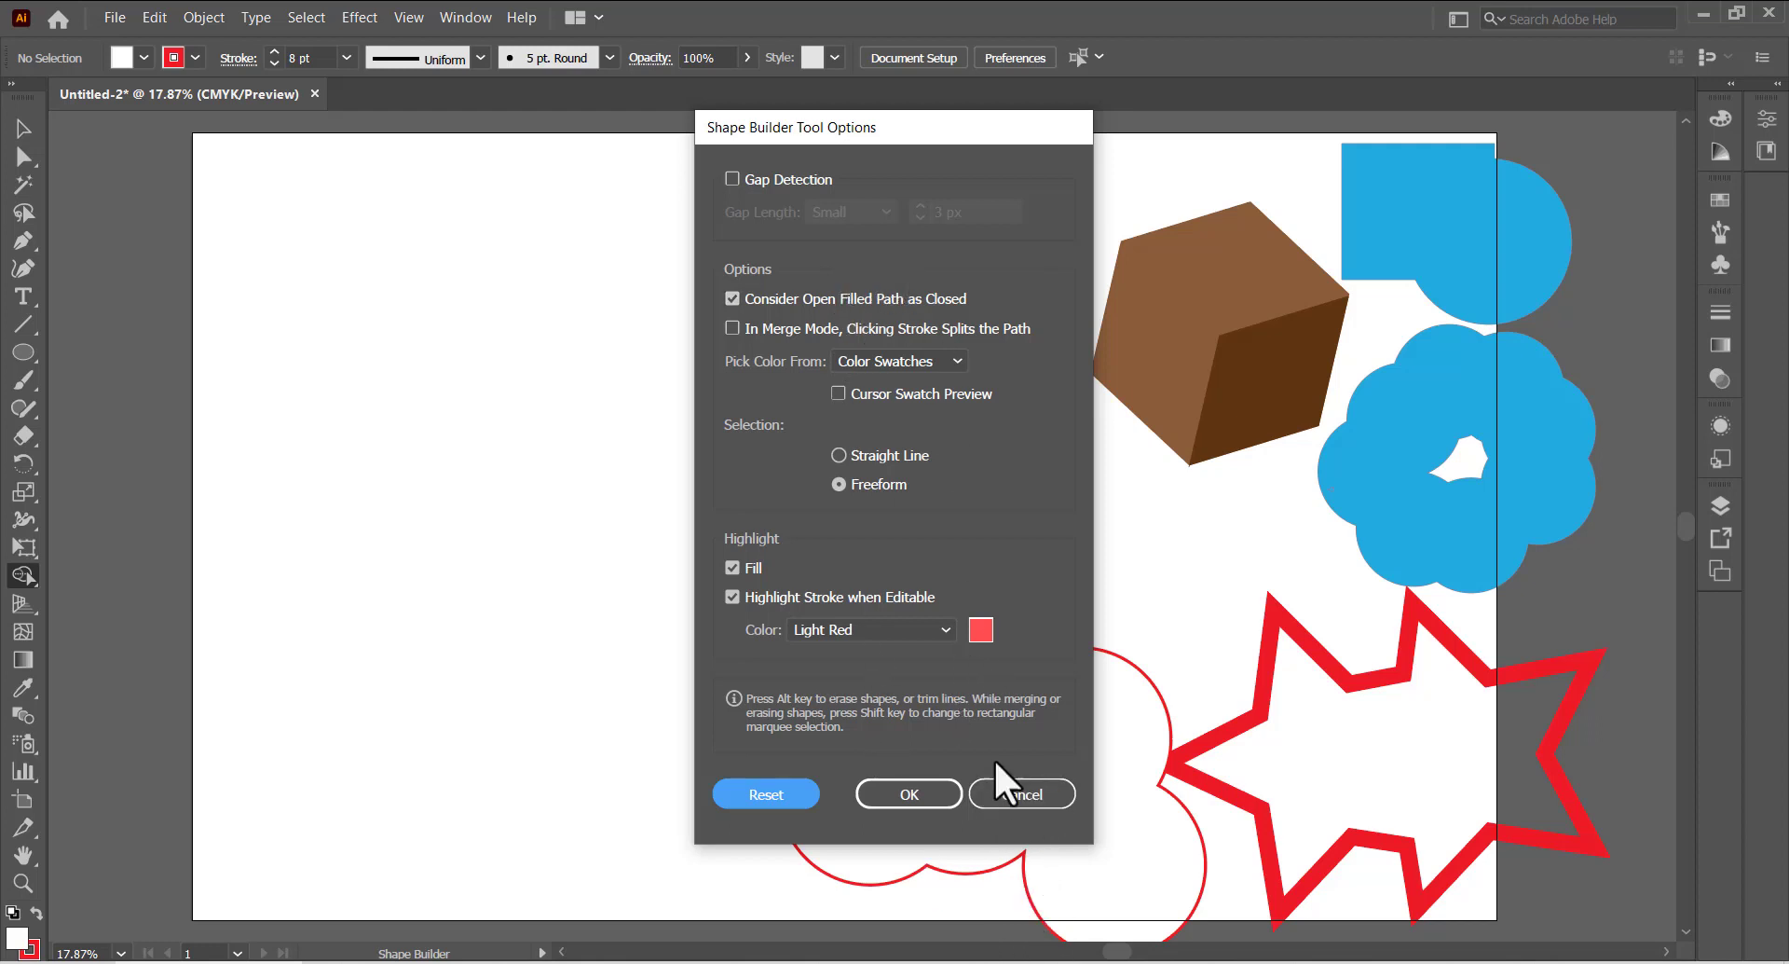
left_click(1020, 788)
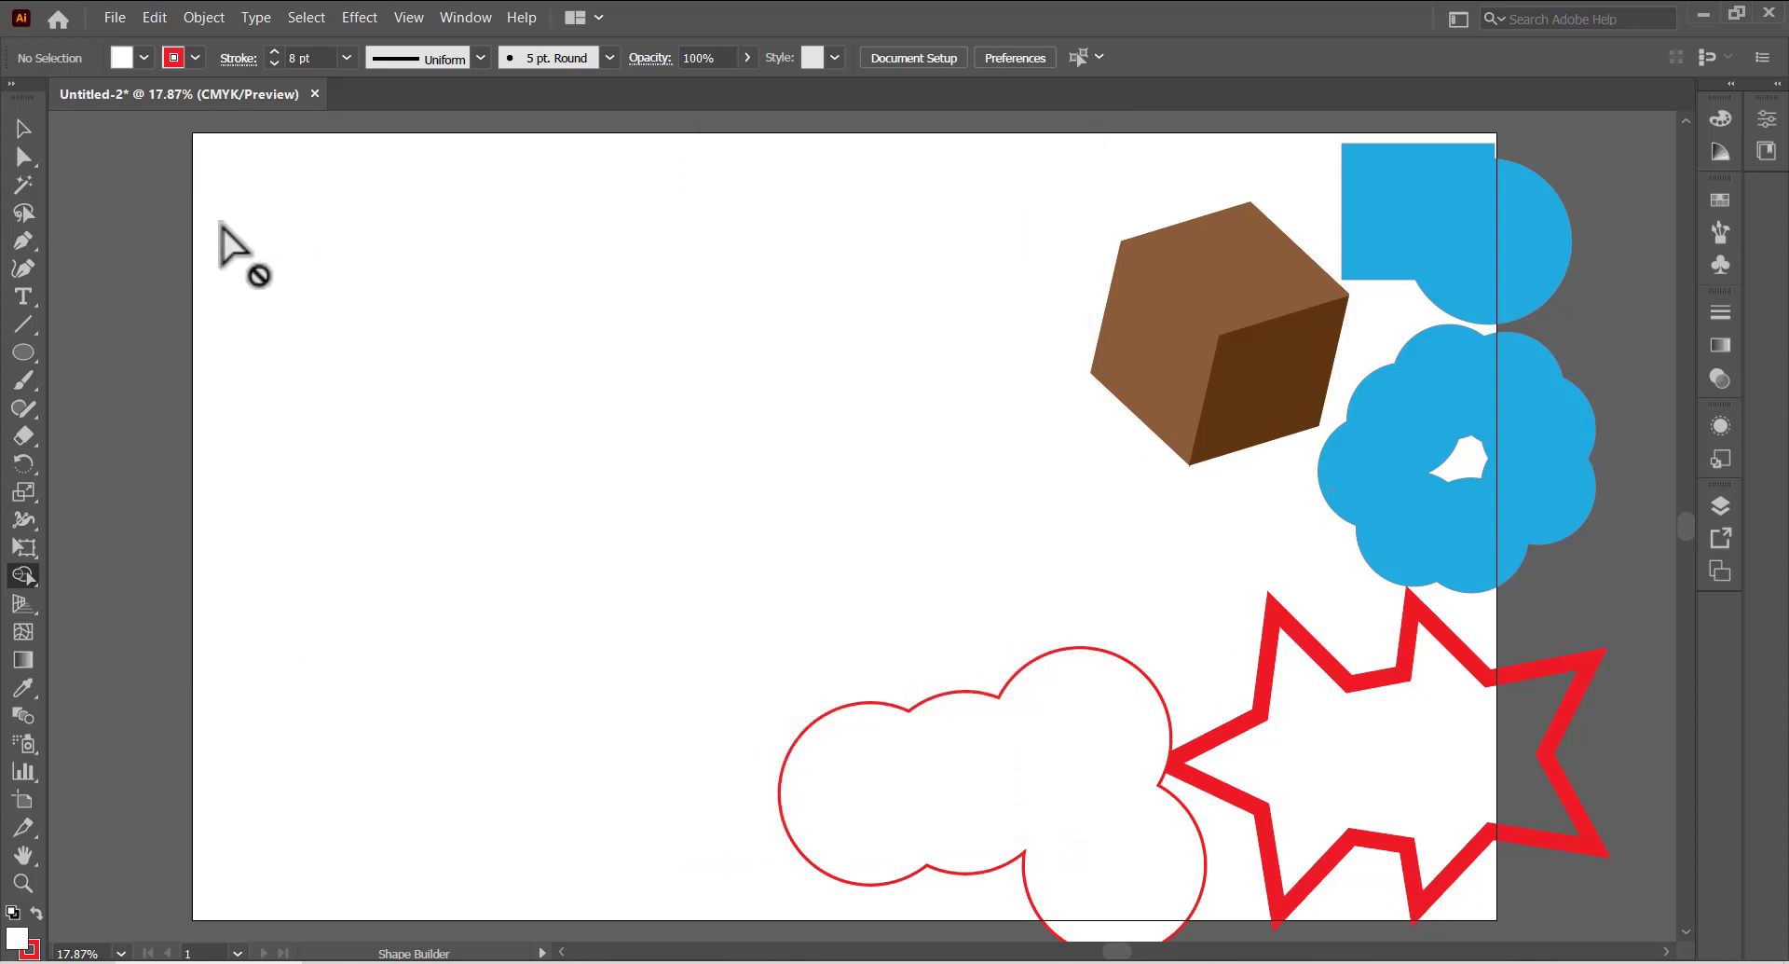
- Draw a square about 424 px wide in the artboard's empty left area with no stroke and a crimson fill
left_click_drag(24, 368, 89, 354)
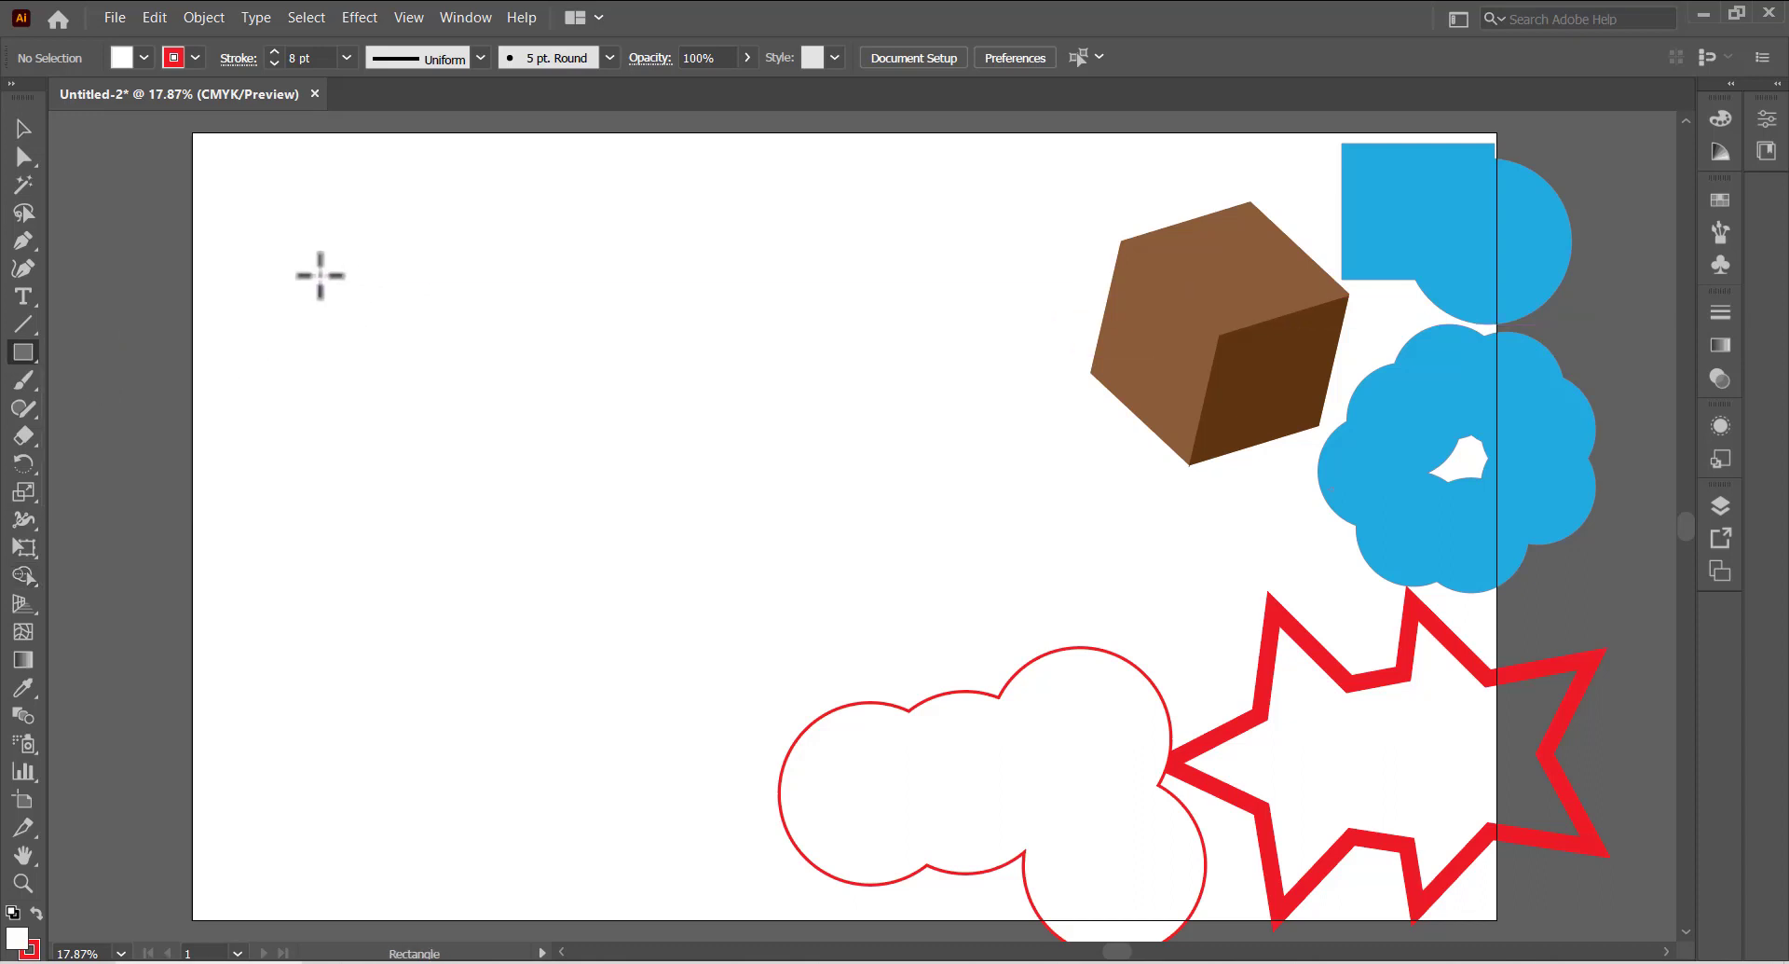
left_click_drag(294, 313, 433, 451)
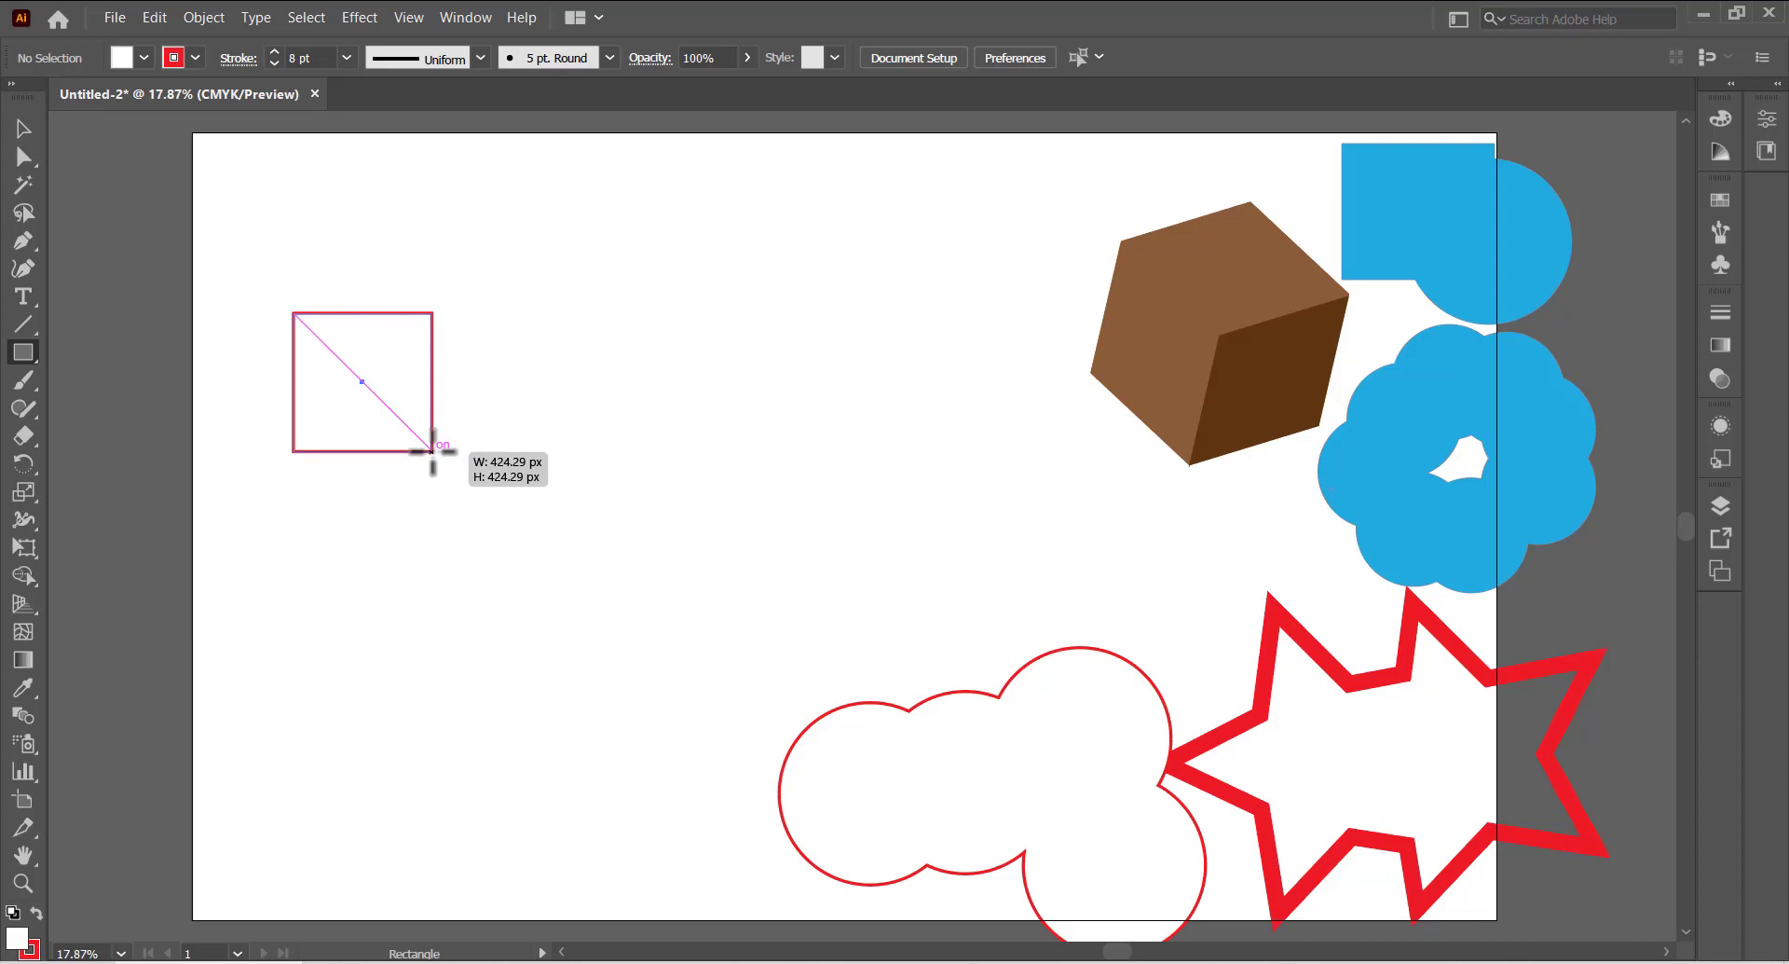
left_click_drag(432, 451, 433, 451)
left_click(193, 54)
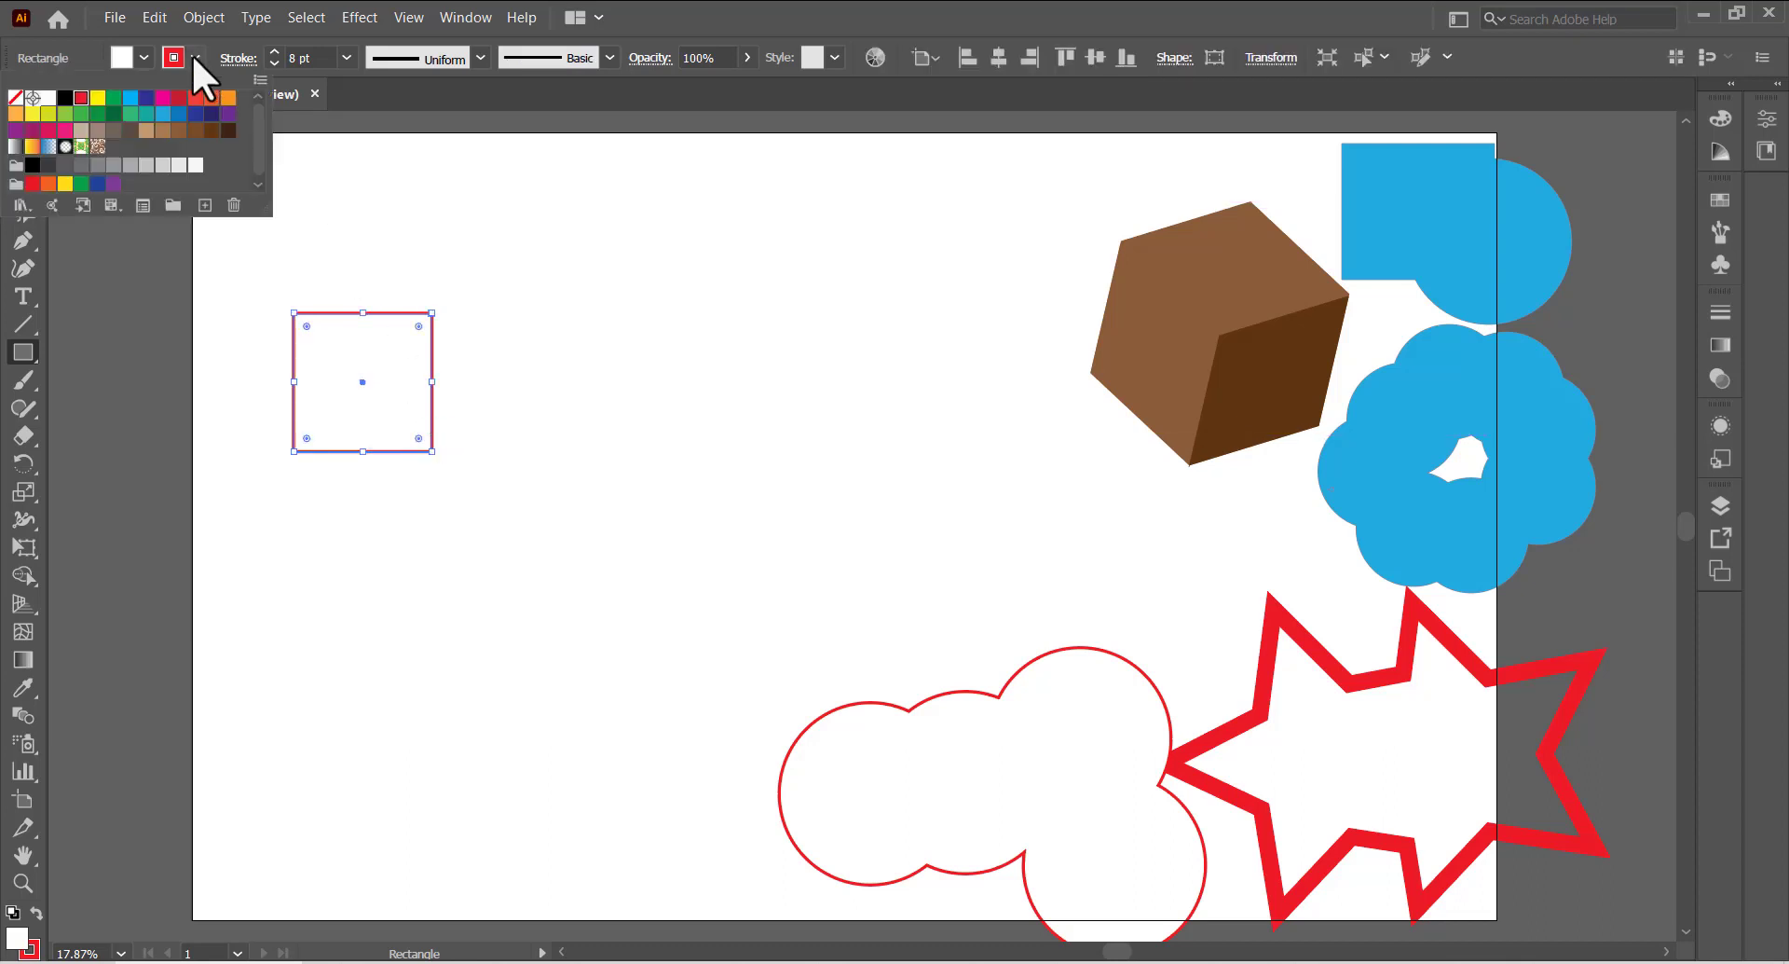
left_click(15, 97)
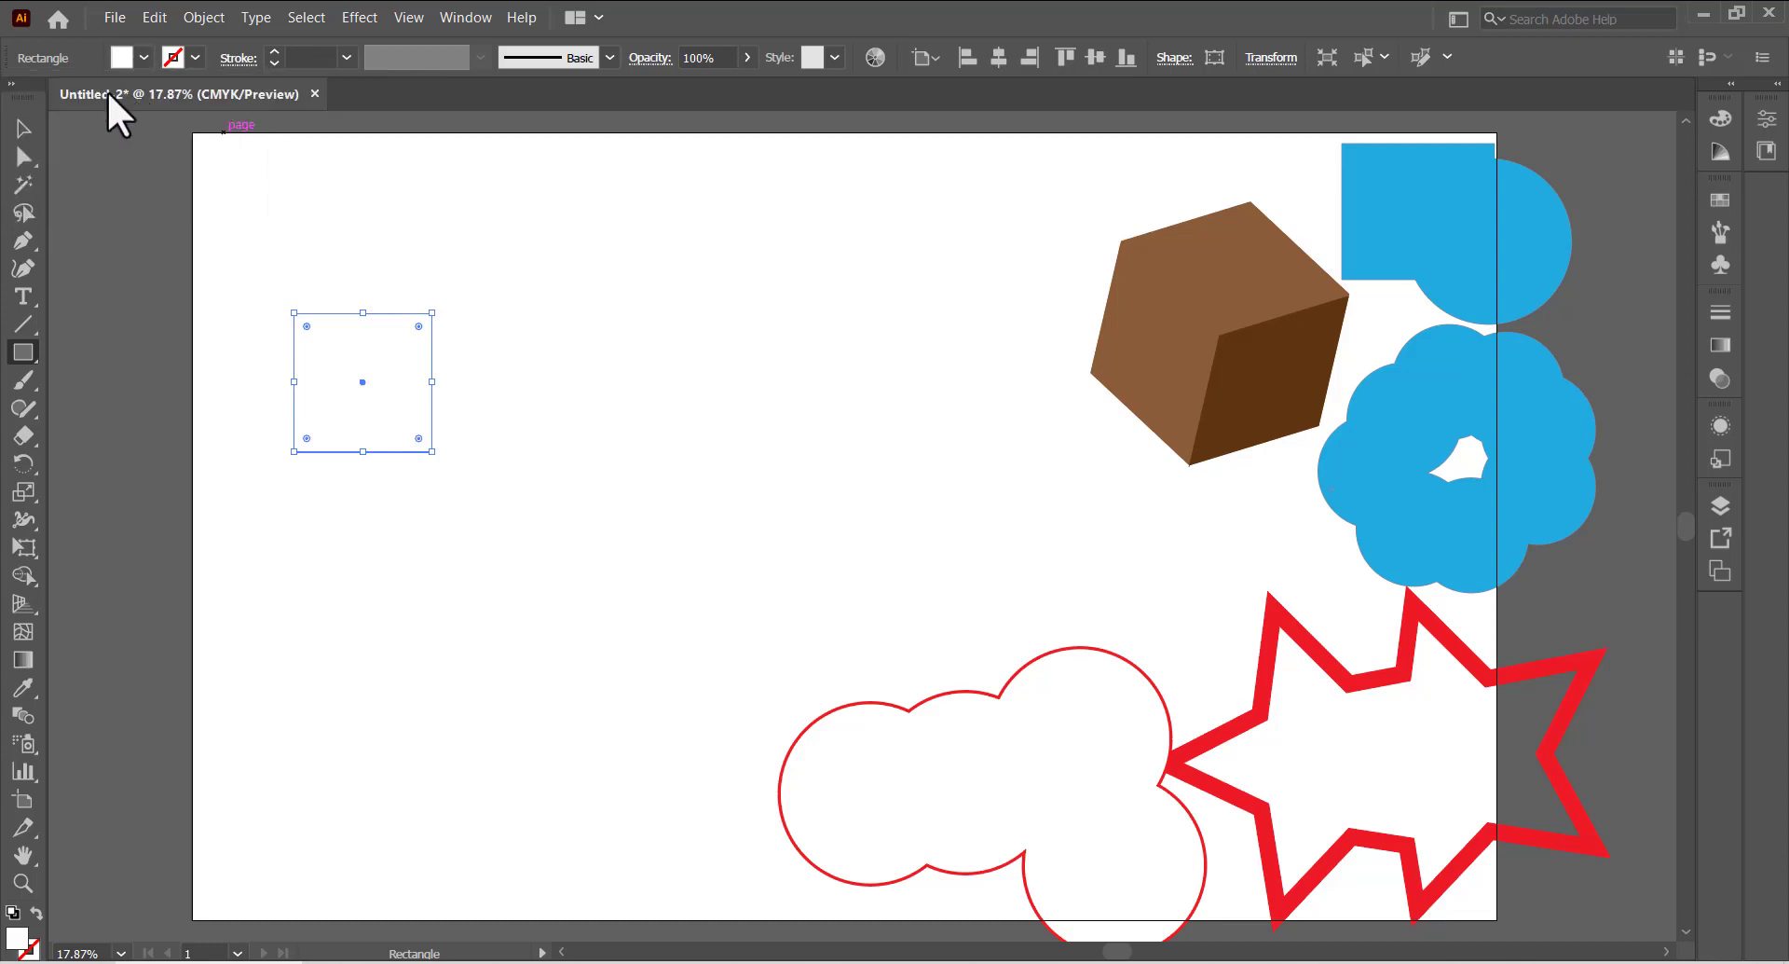
left_click(143, 57)
left_click(49, 129)
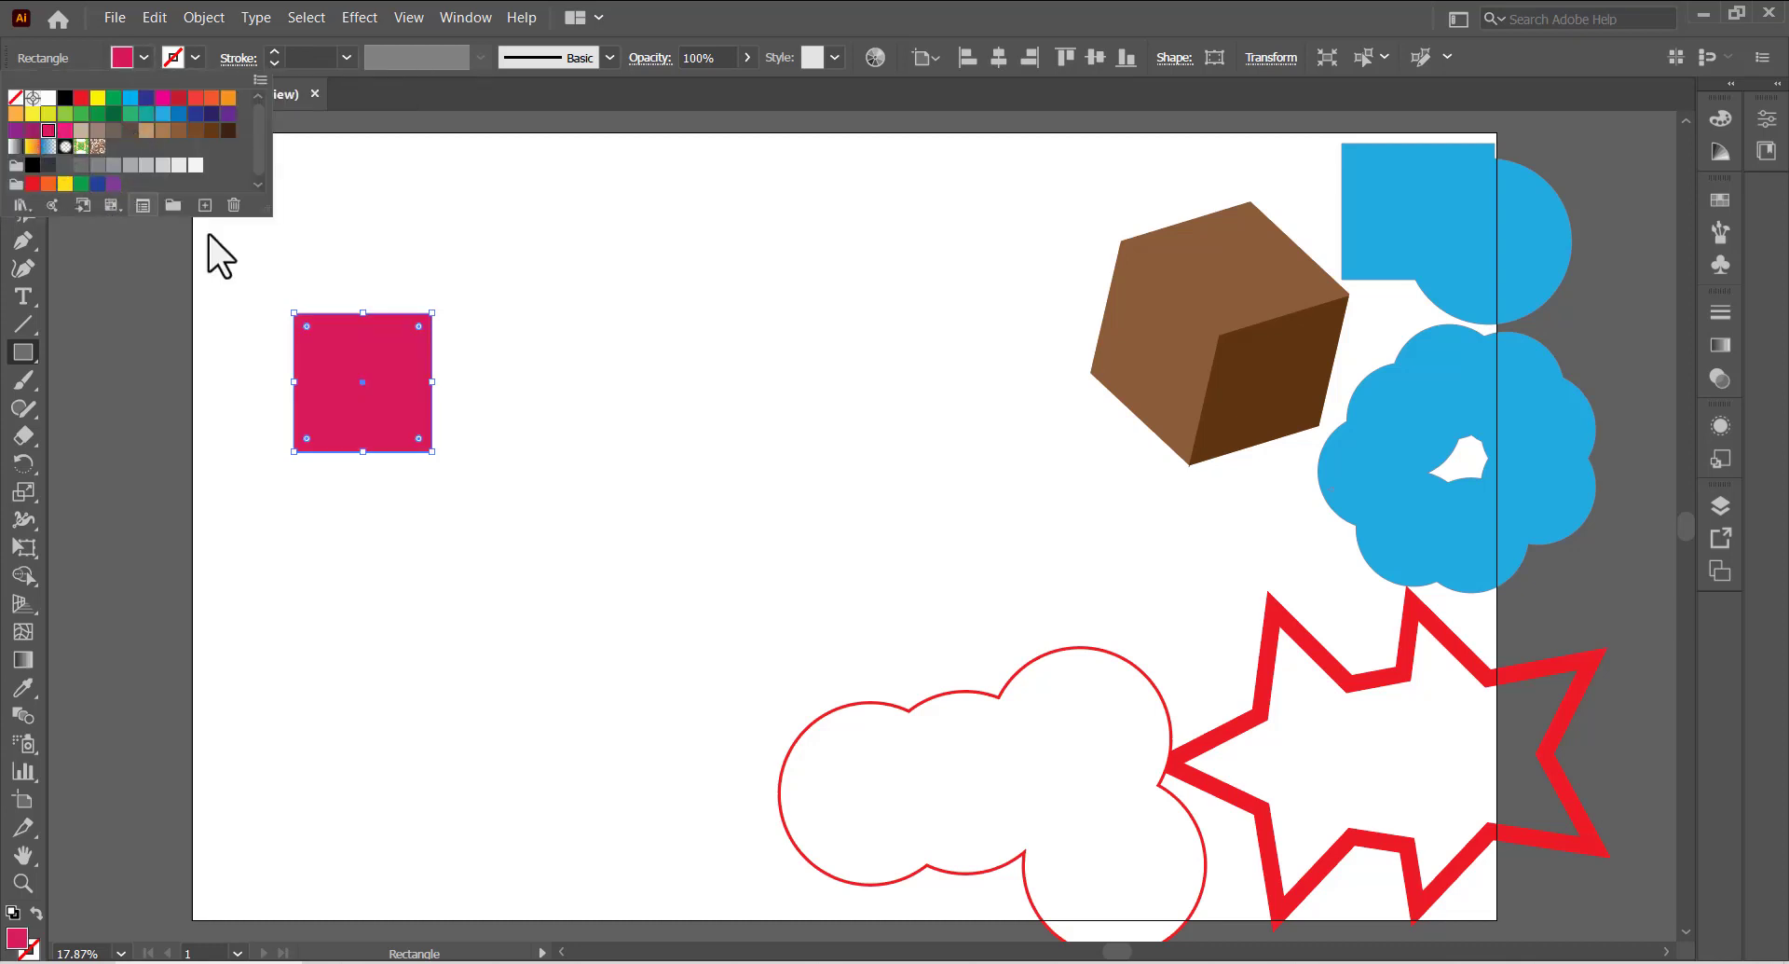
left_click(413, 261)
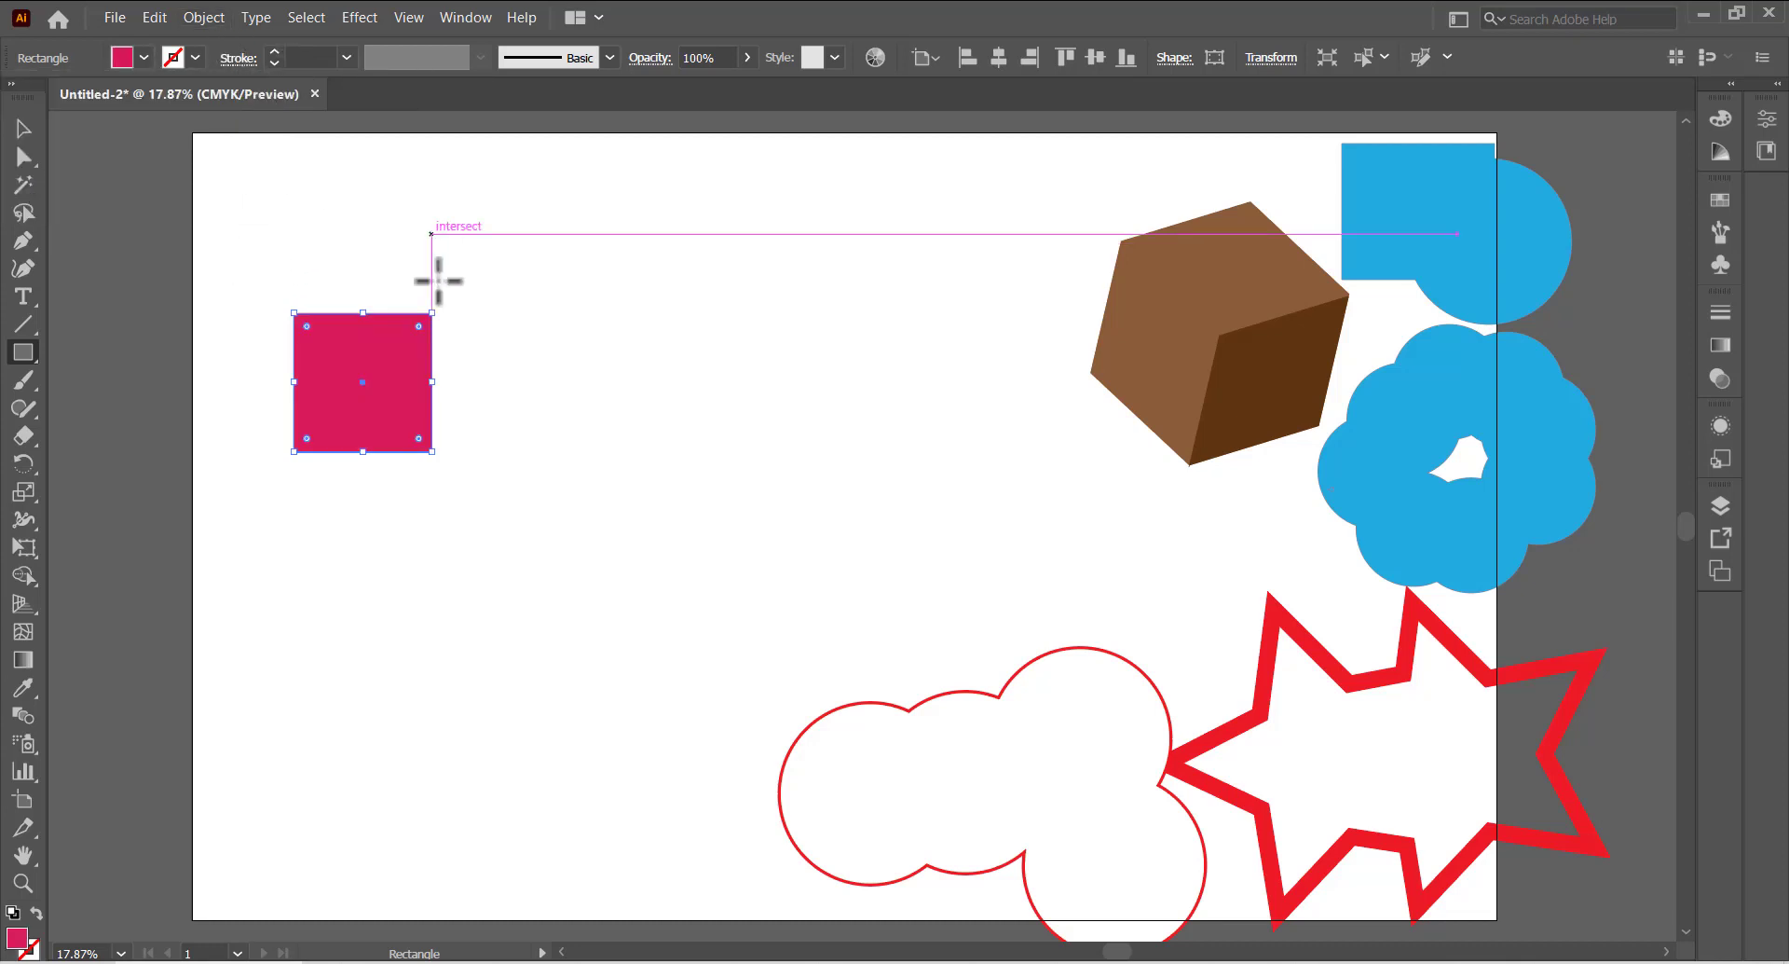
- Draw a crimson circle beside the square and move it to overlap the square's lower-right part
left_click(25, 354)
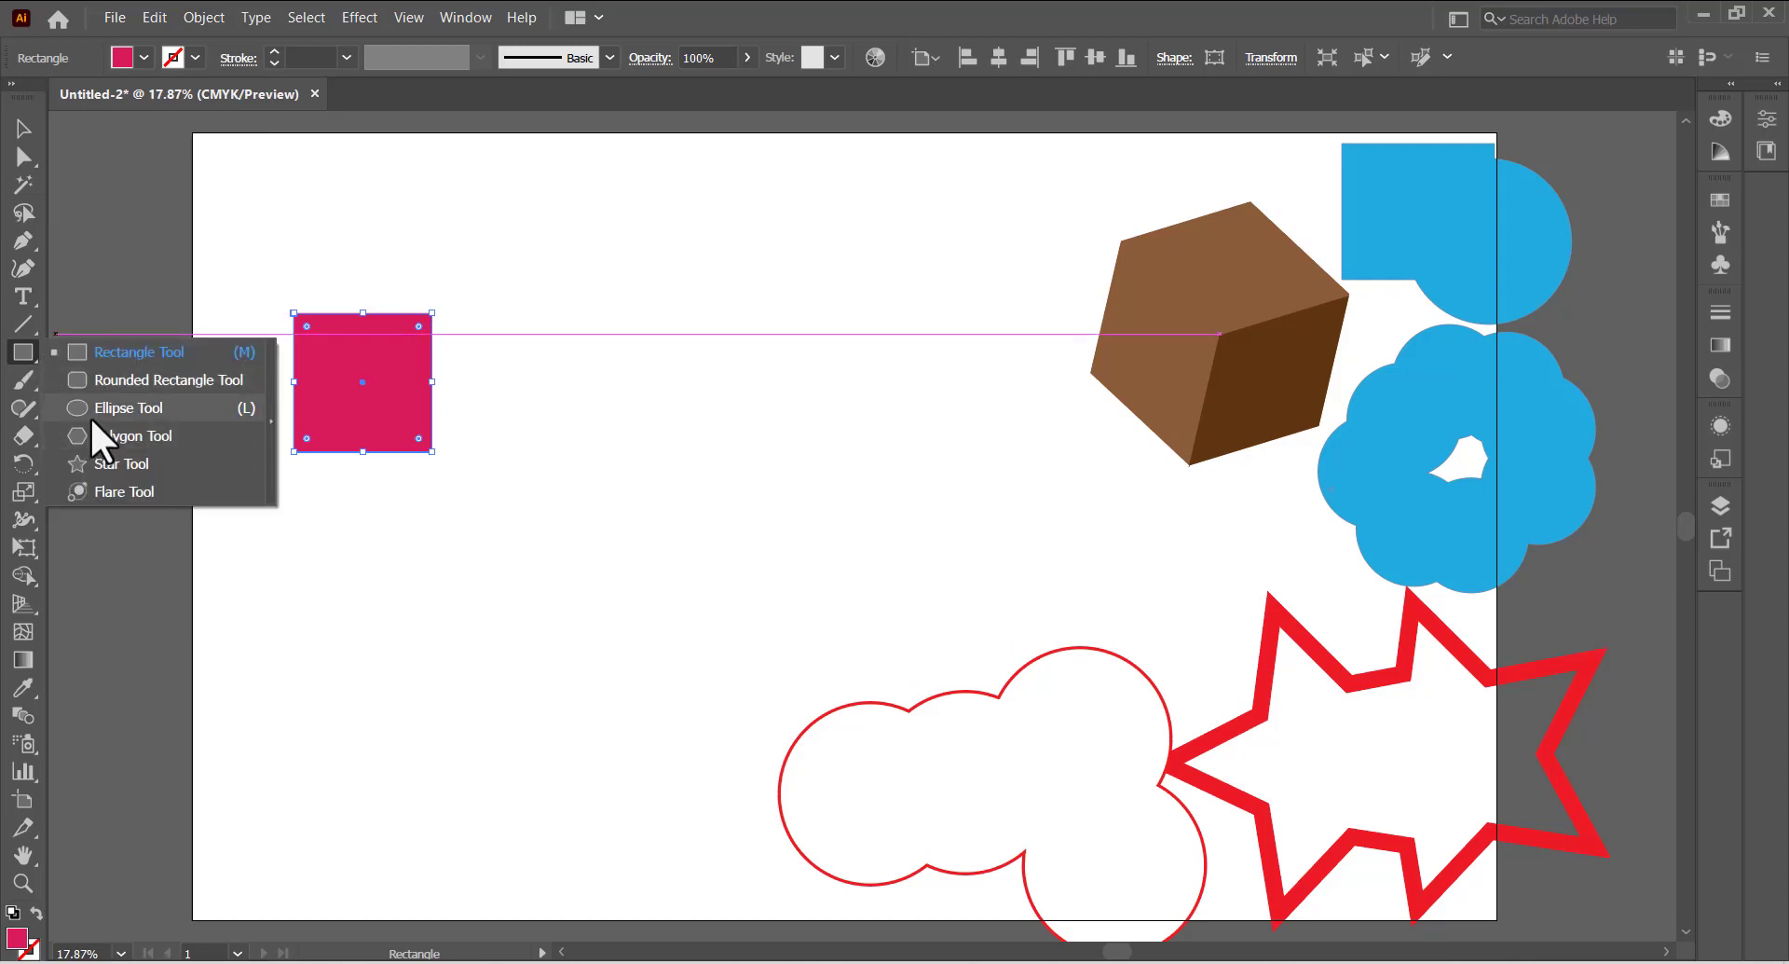
left_click(92, 416)
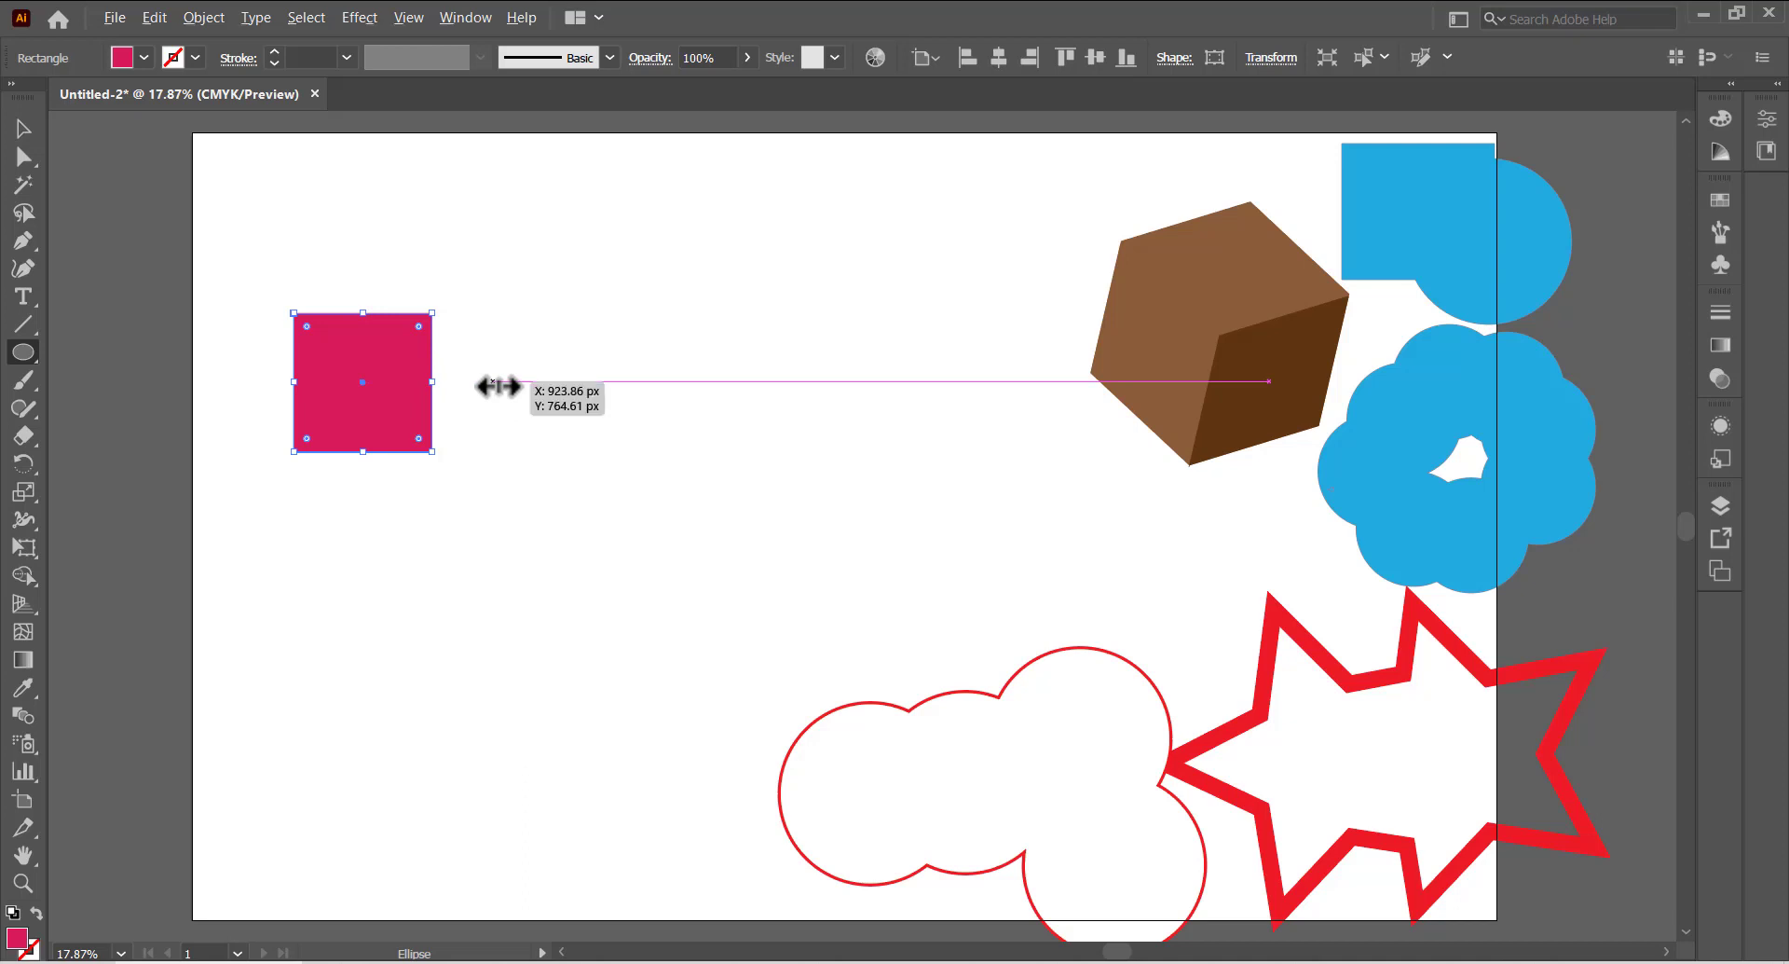
left_click_drag(493, 382, 578, 428)
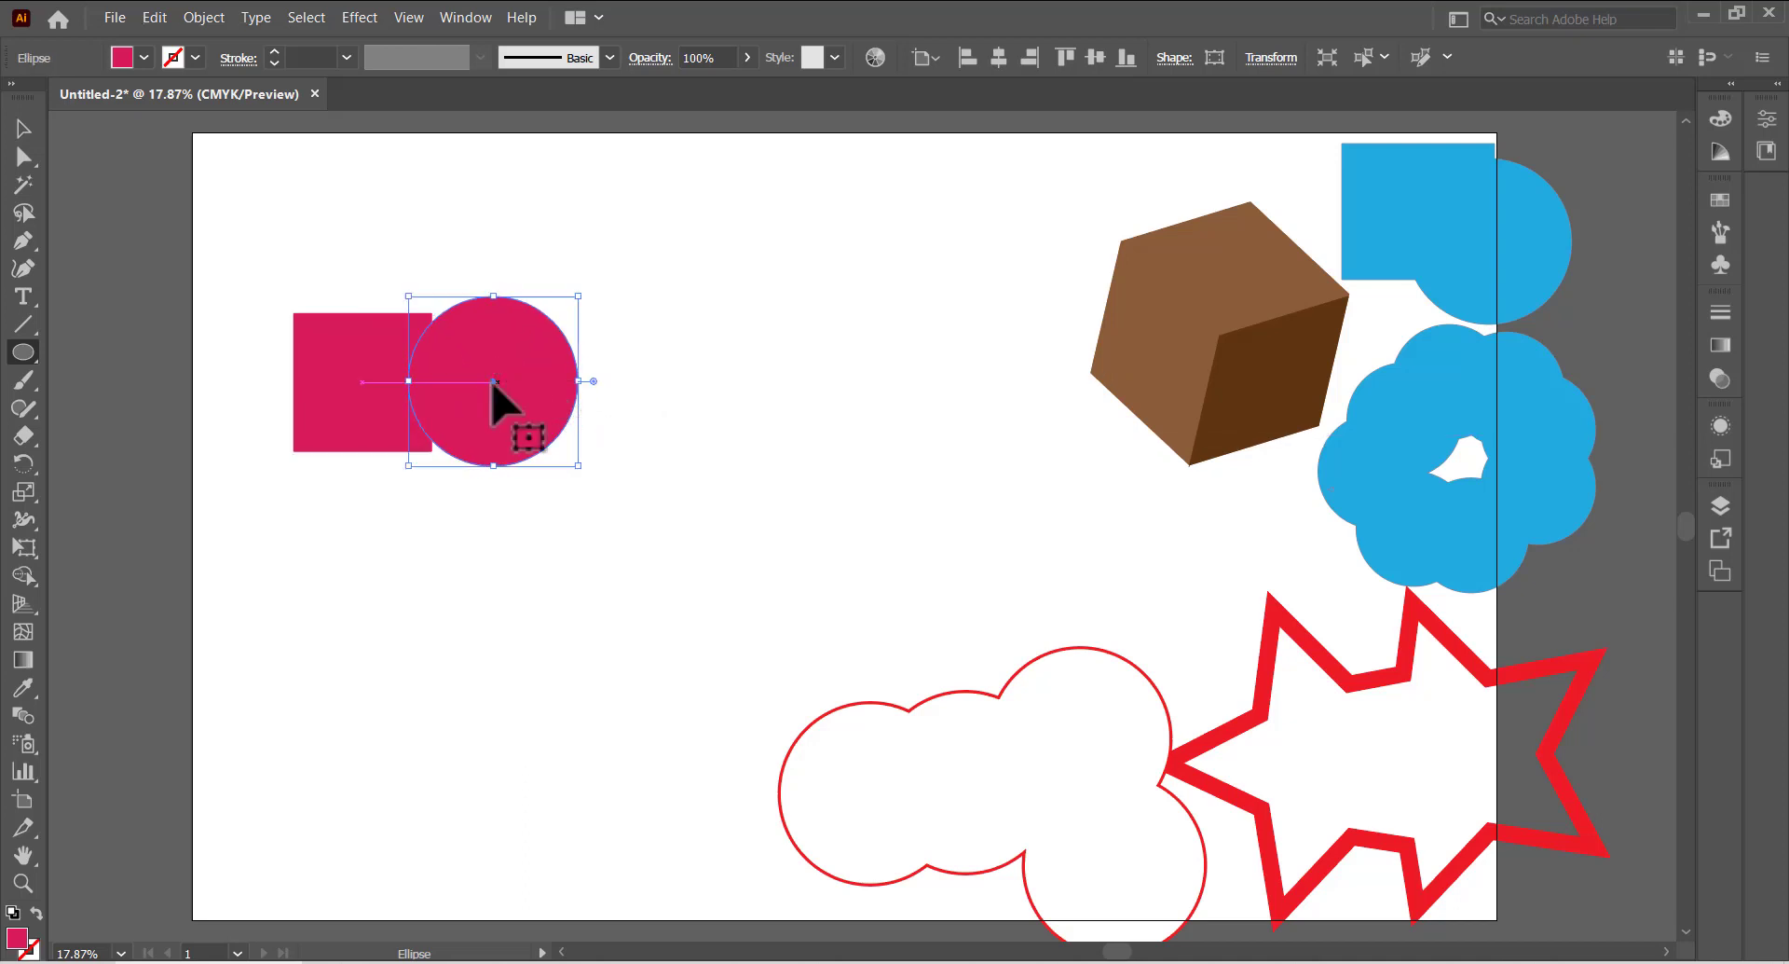
left_click(23, 128)
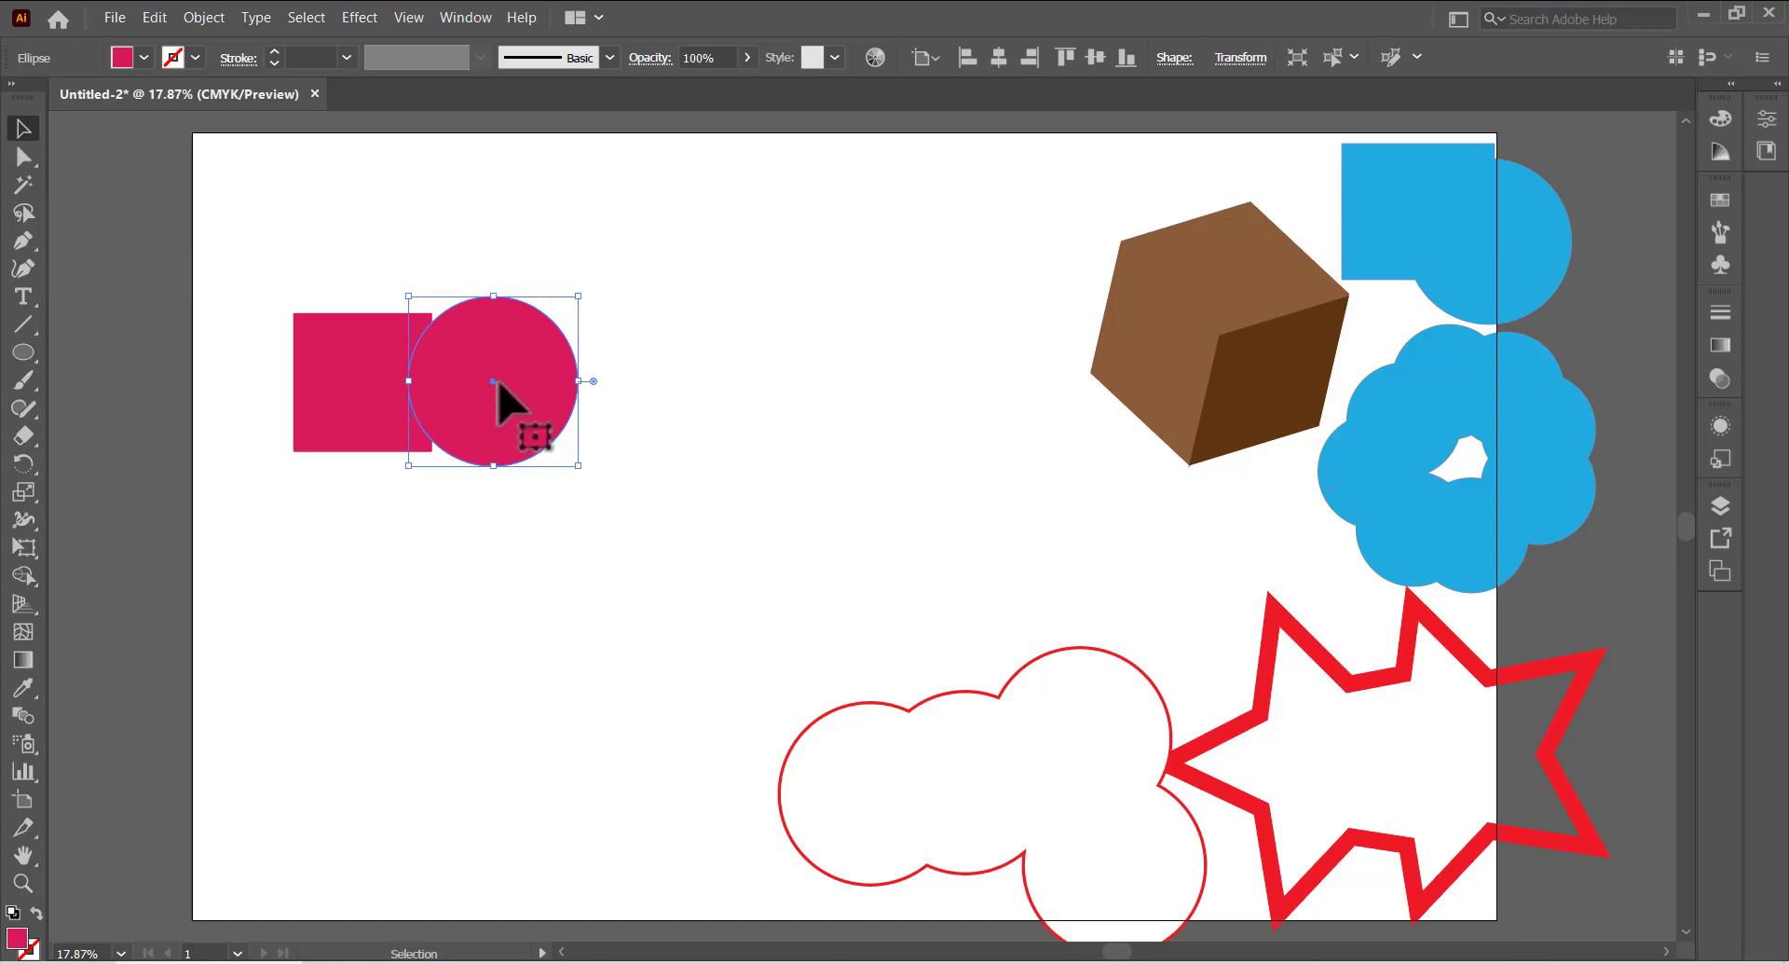
left_click_drag(495, 382, 422, 401)
- Resize the square to cover the circle's upper-left quarter, with its outer edges flush with the circle
left_click(320, 388)
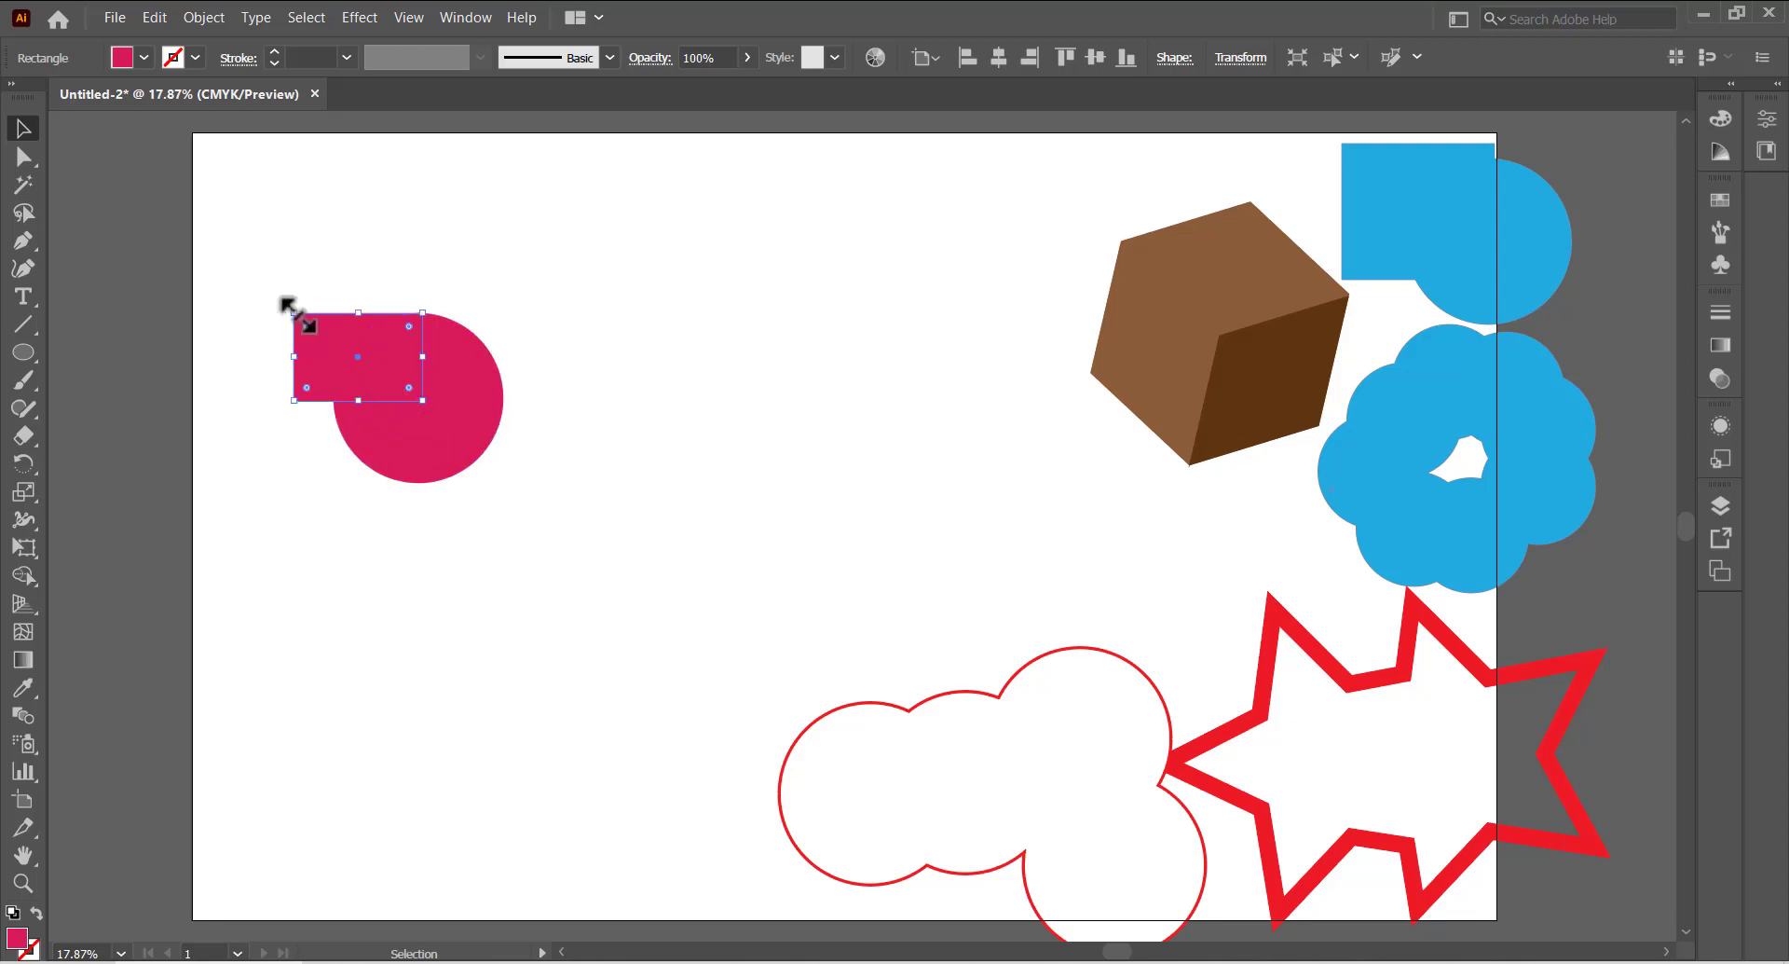
left_click_drag(295, 313, 327, 313)
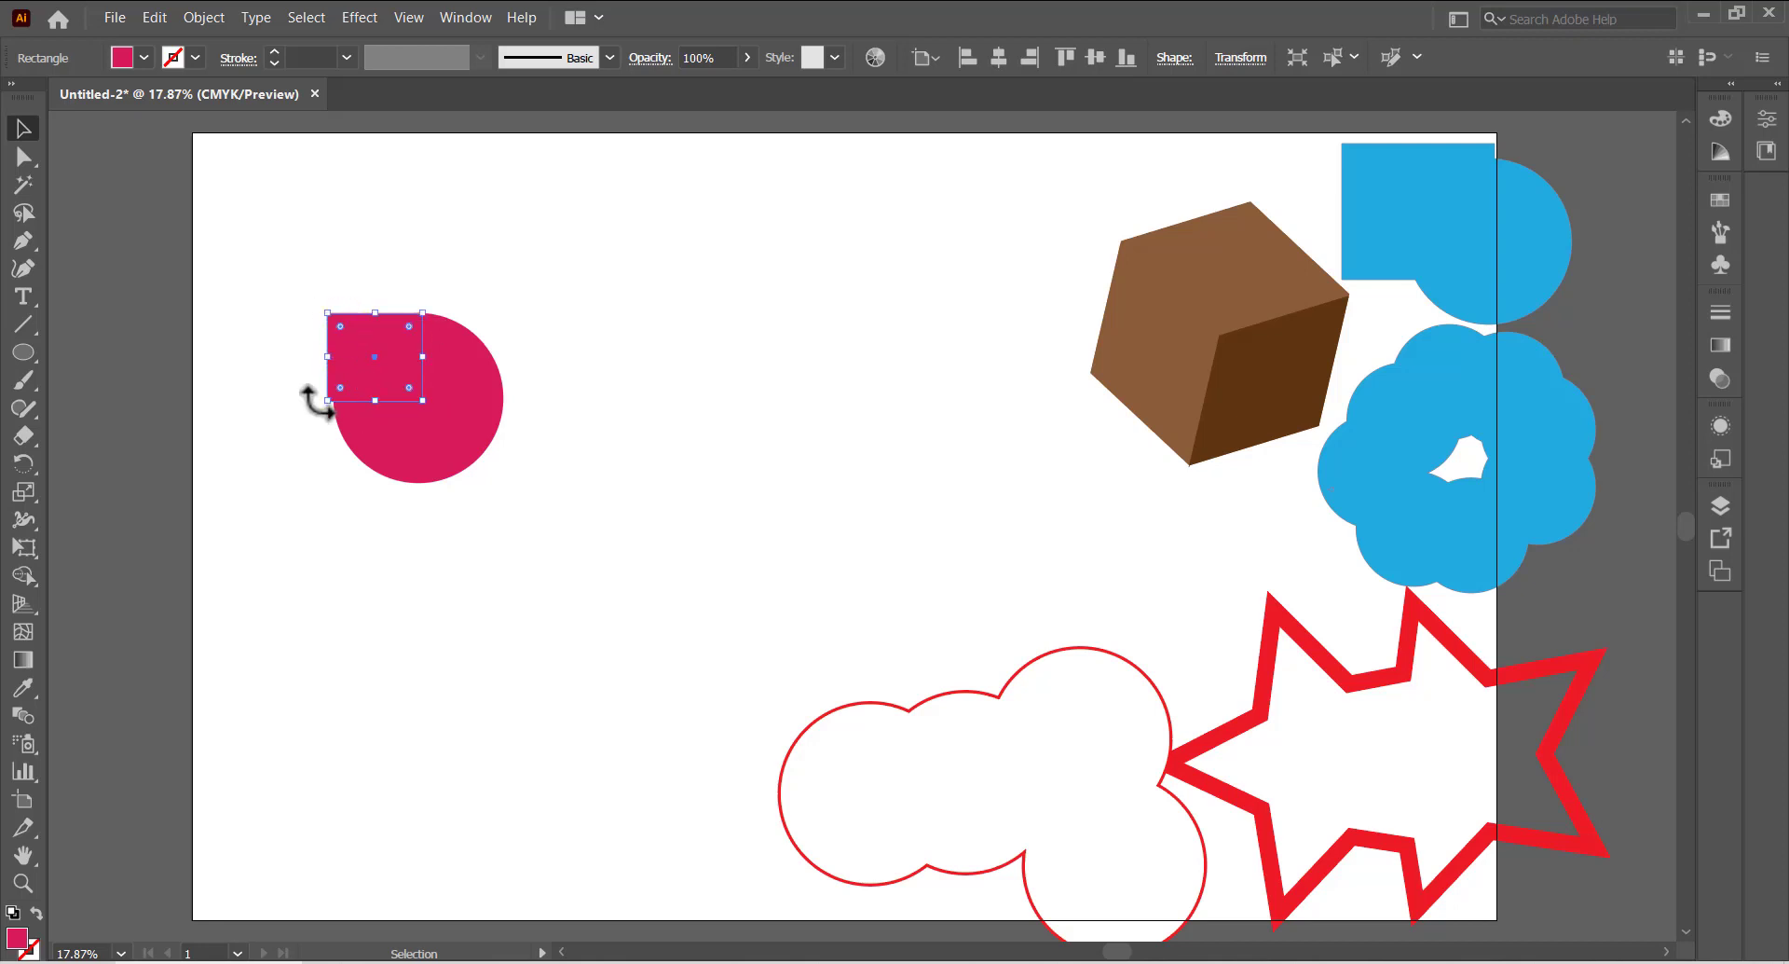
left_click_drag(327, 401, 333, 397)
- Enlarge and raise the square and circle together, and realign the square with the circle's upper and left edges
left_click_drag(327, 296, 587, 571)
left_click_drag(451, 434, 447, 356)
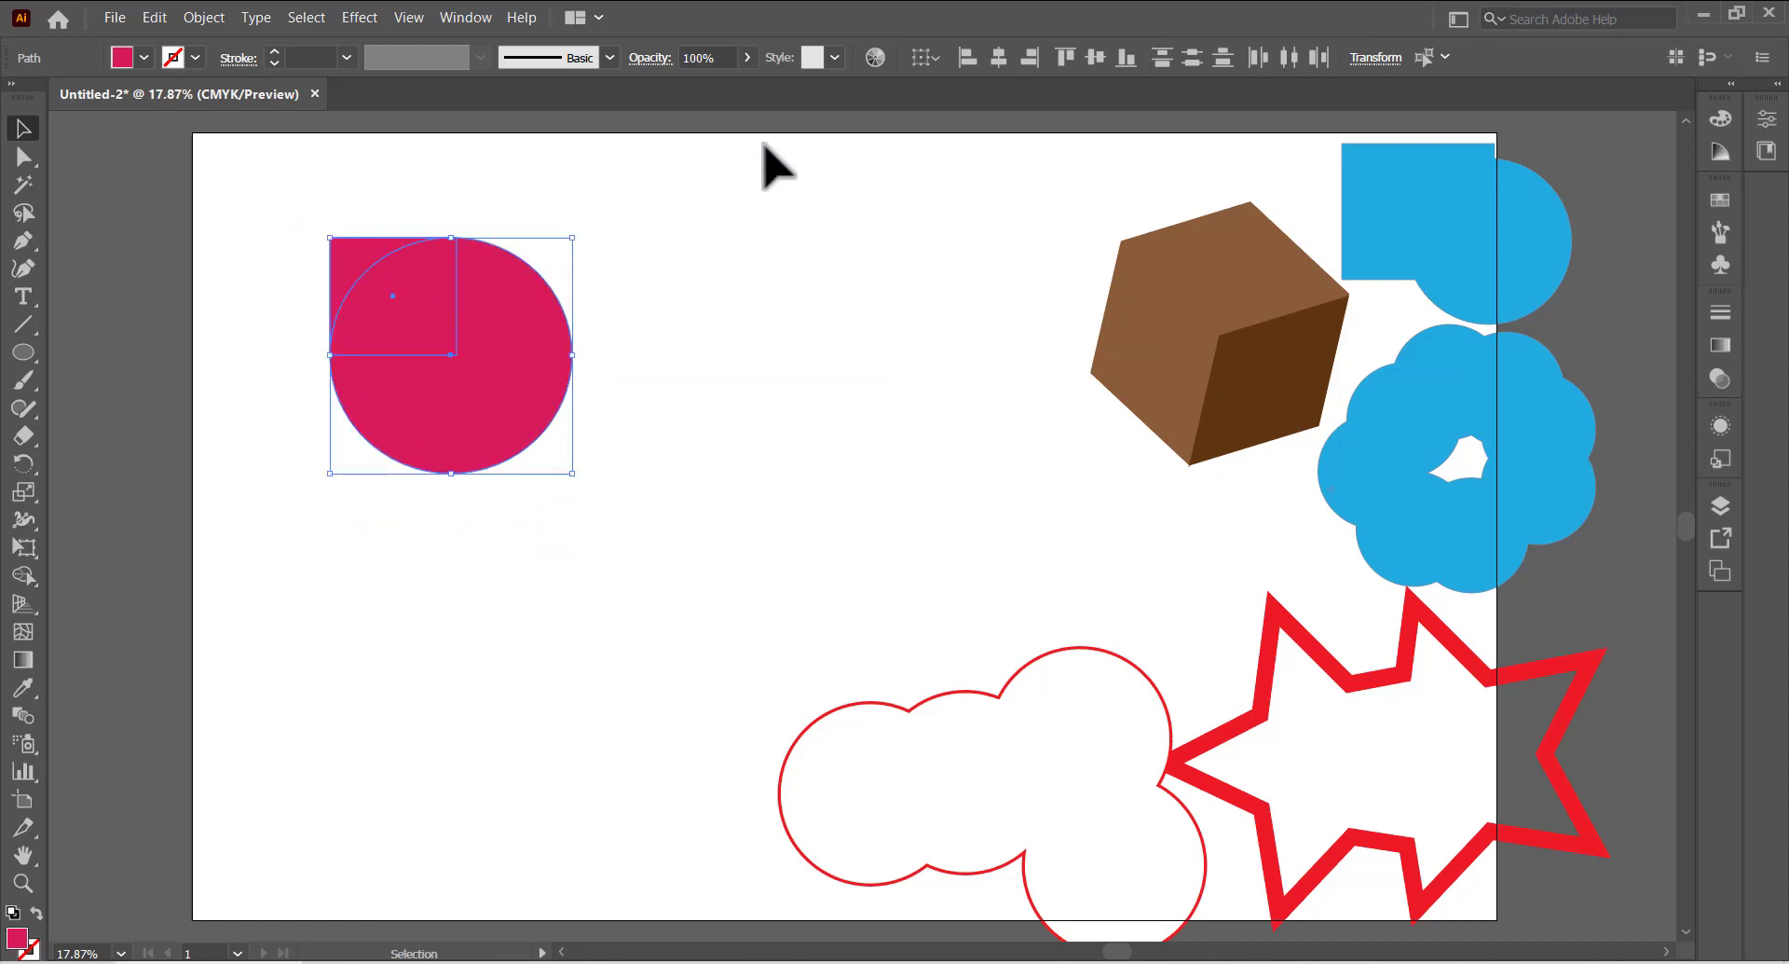
left_click_drag(377, 233, 372, 246)
left_click(394, 227)
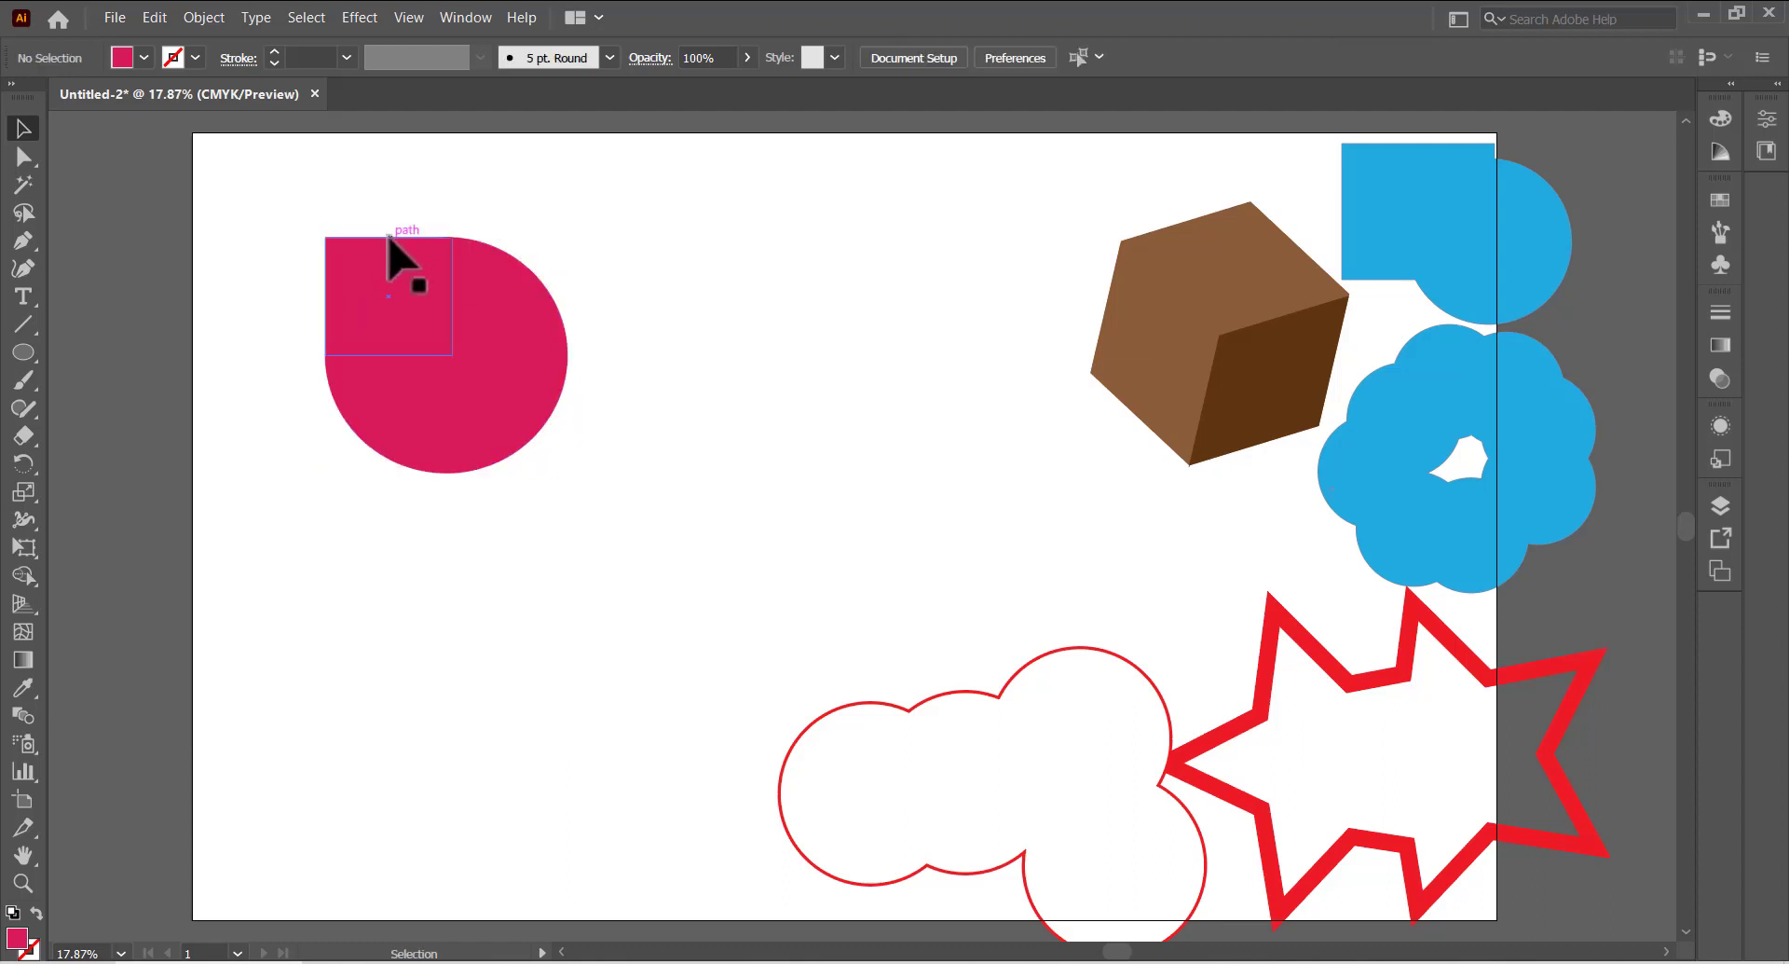
left_click_drag(383, 240, 380, 240)
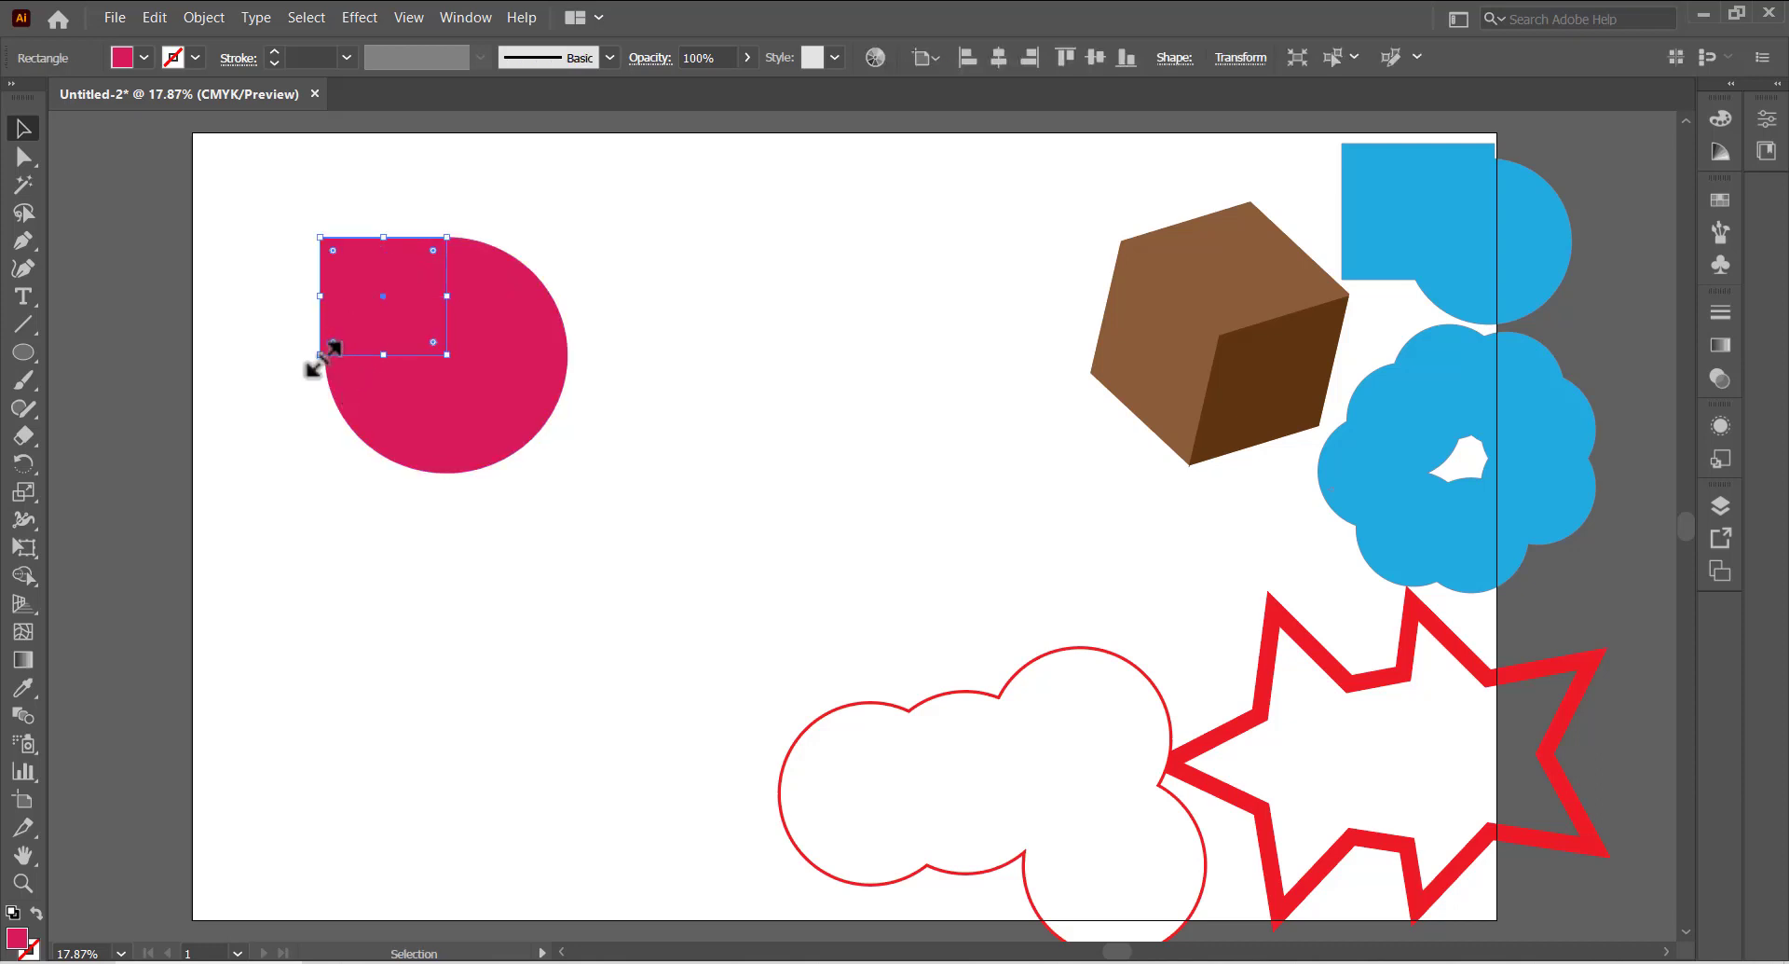
left_click_drag(320, 352, 327, 355)
- Select the square and circle and merge all their regions into one teardrop shape with the Shape Builder tool
left_click(260, 212)
left_click_drag(273, 267, 616, 464)
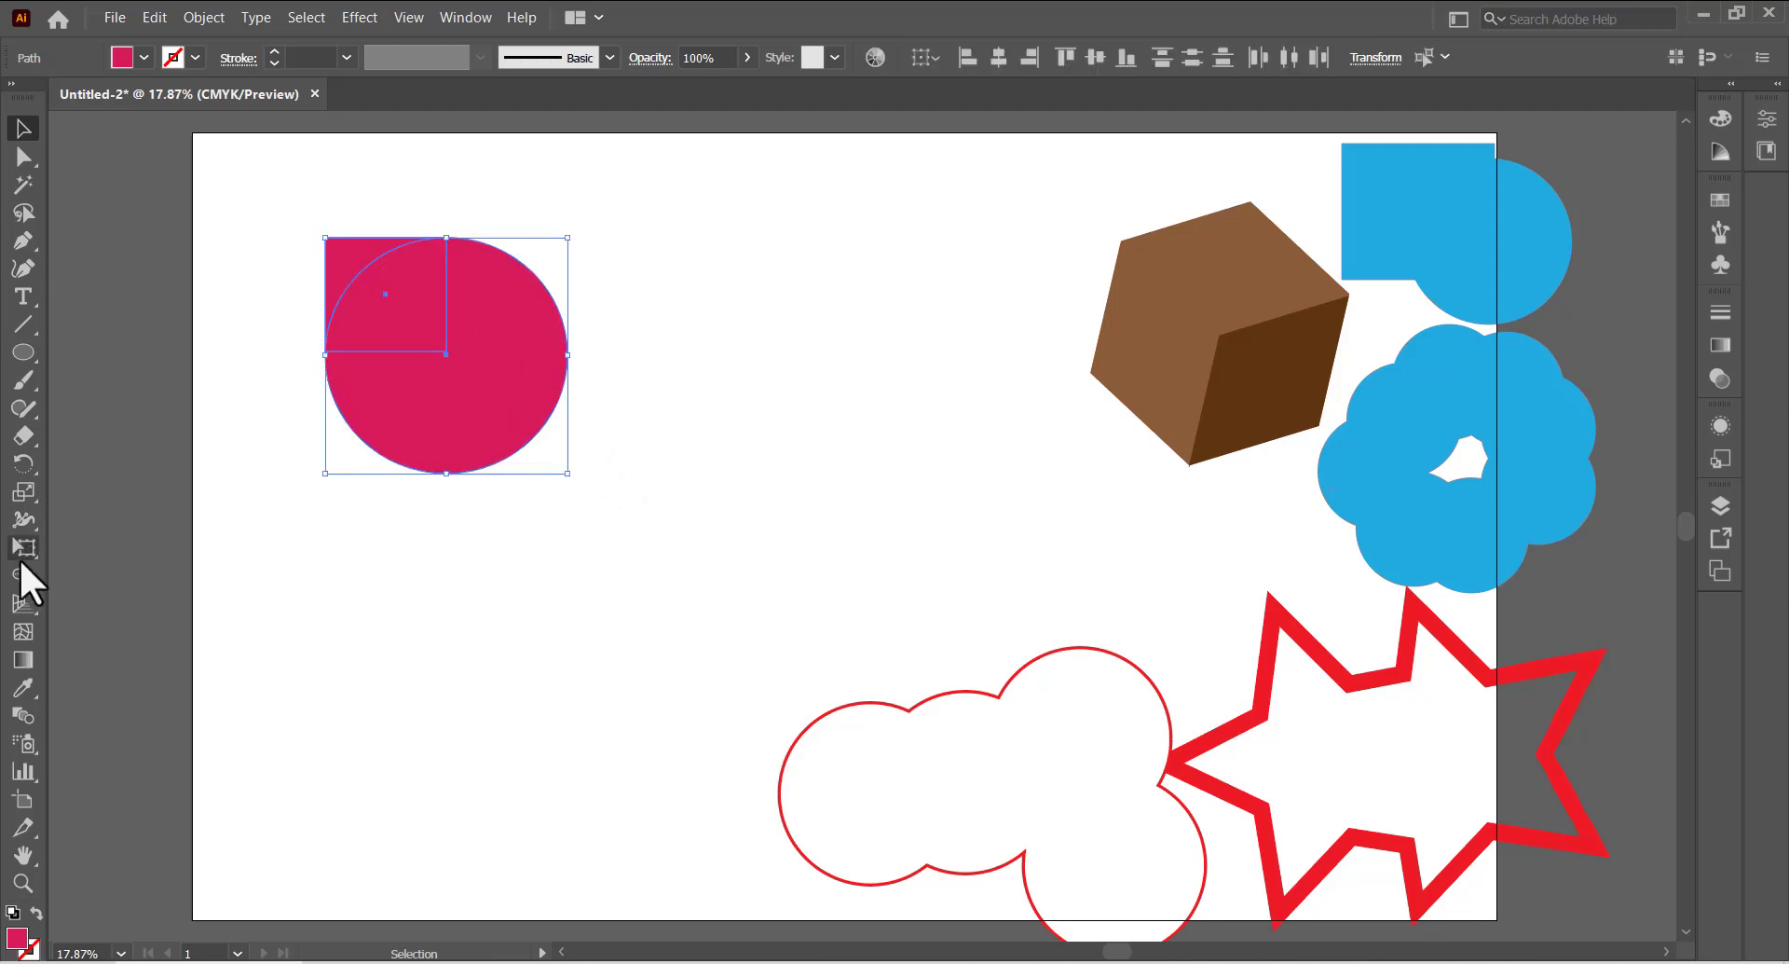
left_click_drag(16, 576, 108, 572)
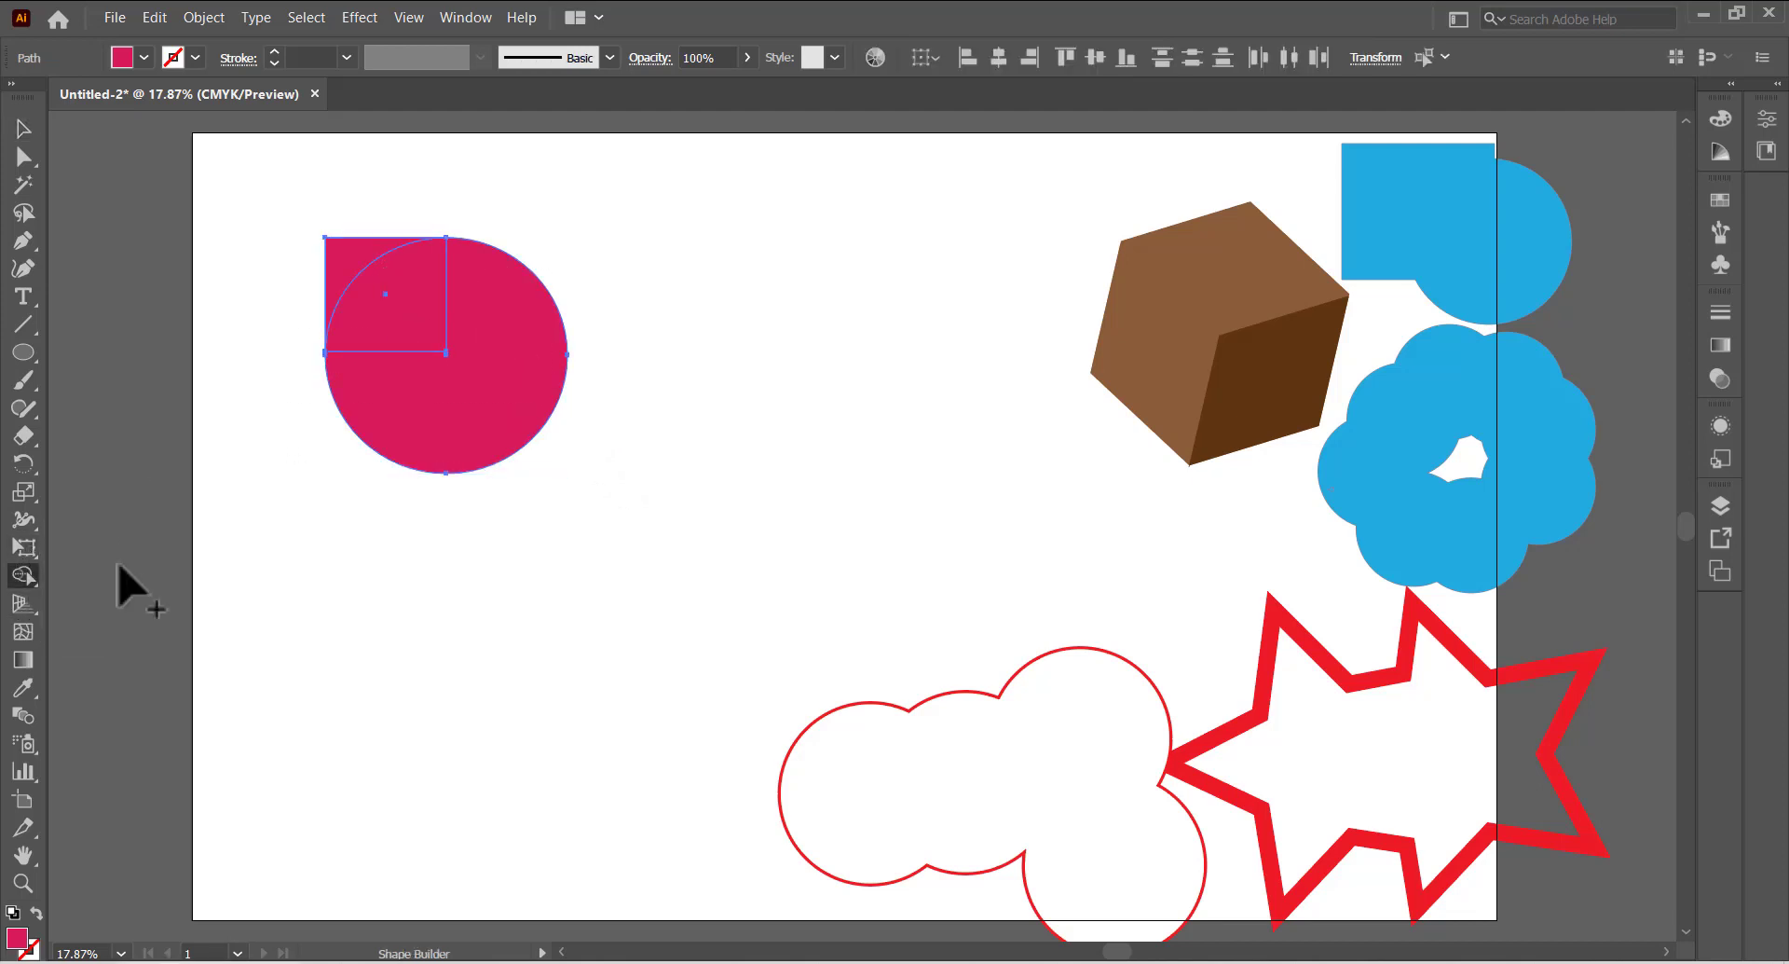
left_click_drag(348, 251, 500, 379)
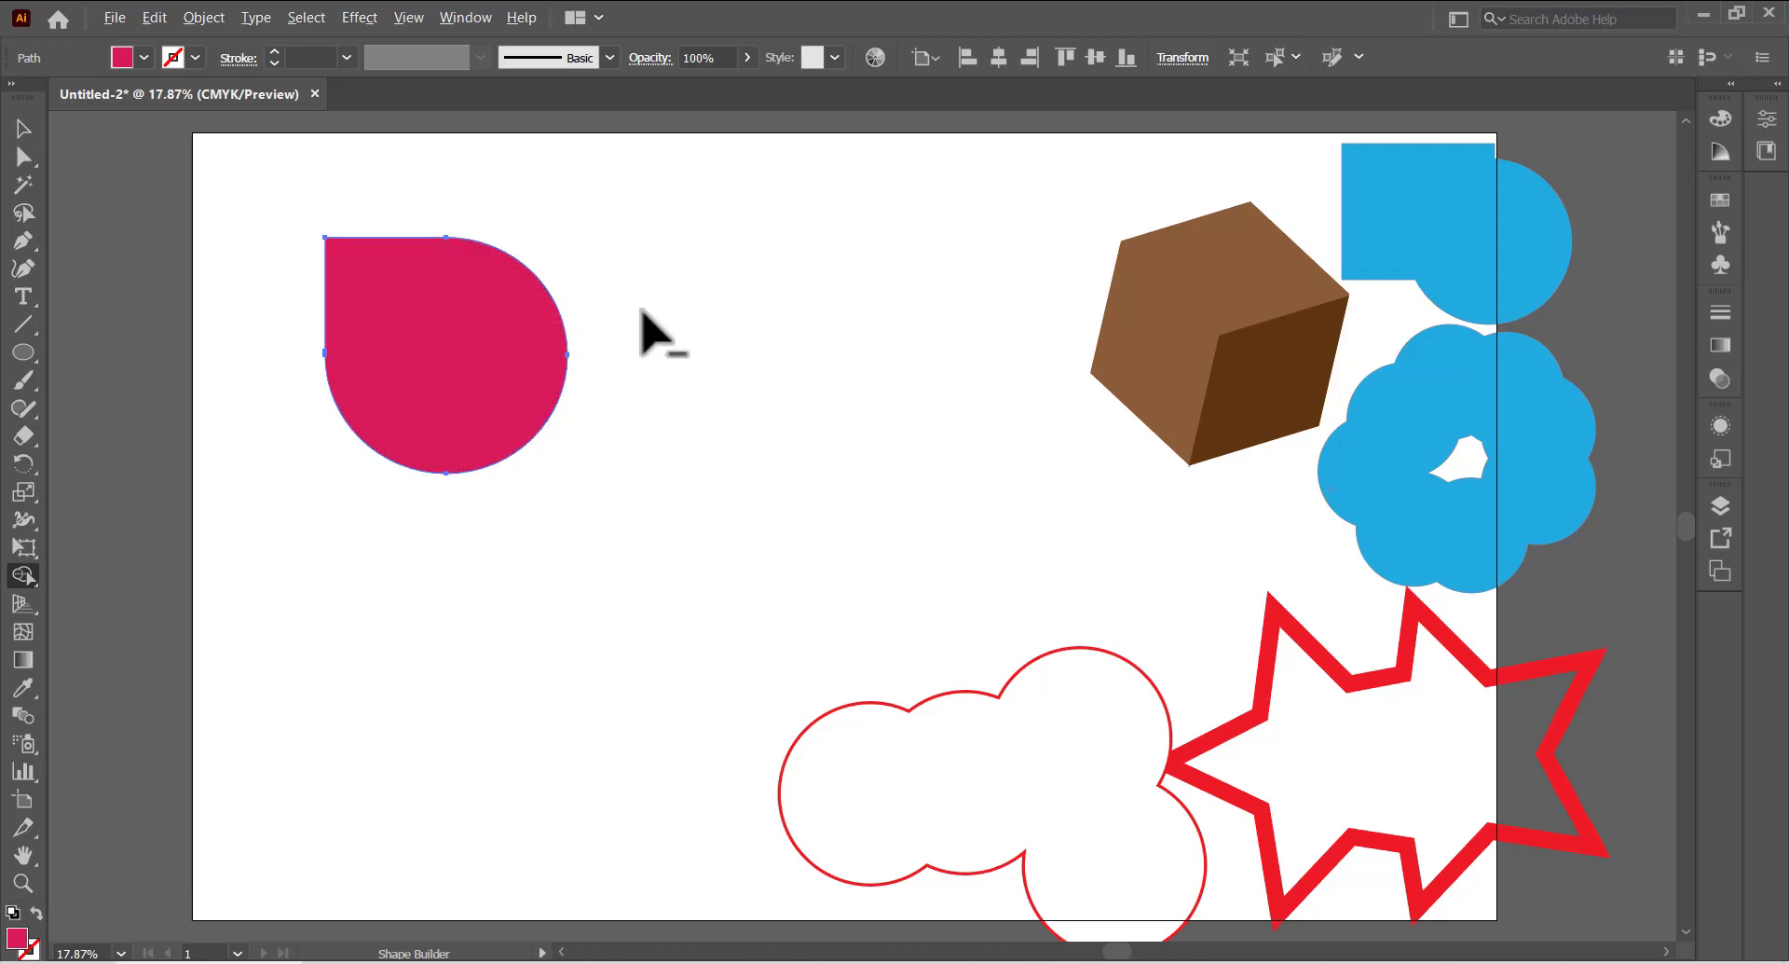
- Draw a slightly smaller crimson circle overlapping the right part of the teardrop
mouse_move(643, 313)
left_mouse_down()
mouse_move(543, 432)
mouse_move(525, 429)
left_mouse_up()
left_click_drag(23, 344, 125, 404)
left_click_drag(461, 354, 564, 367)
mouse_move(535, 290)
left_mouse_down()
mouse_move(527, 278)
mouse_move(540, 291)
left_mouse_up()
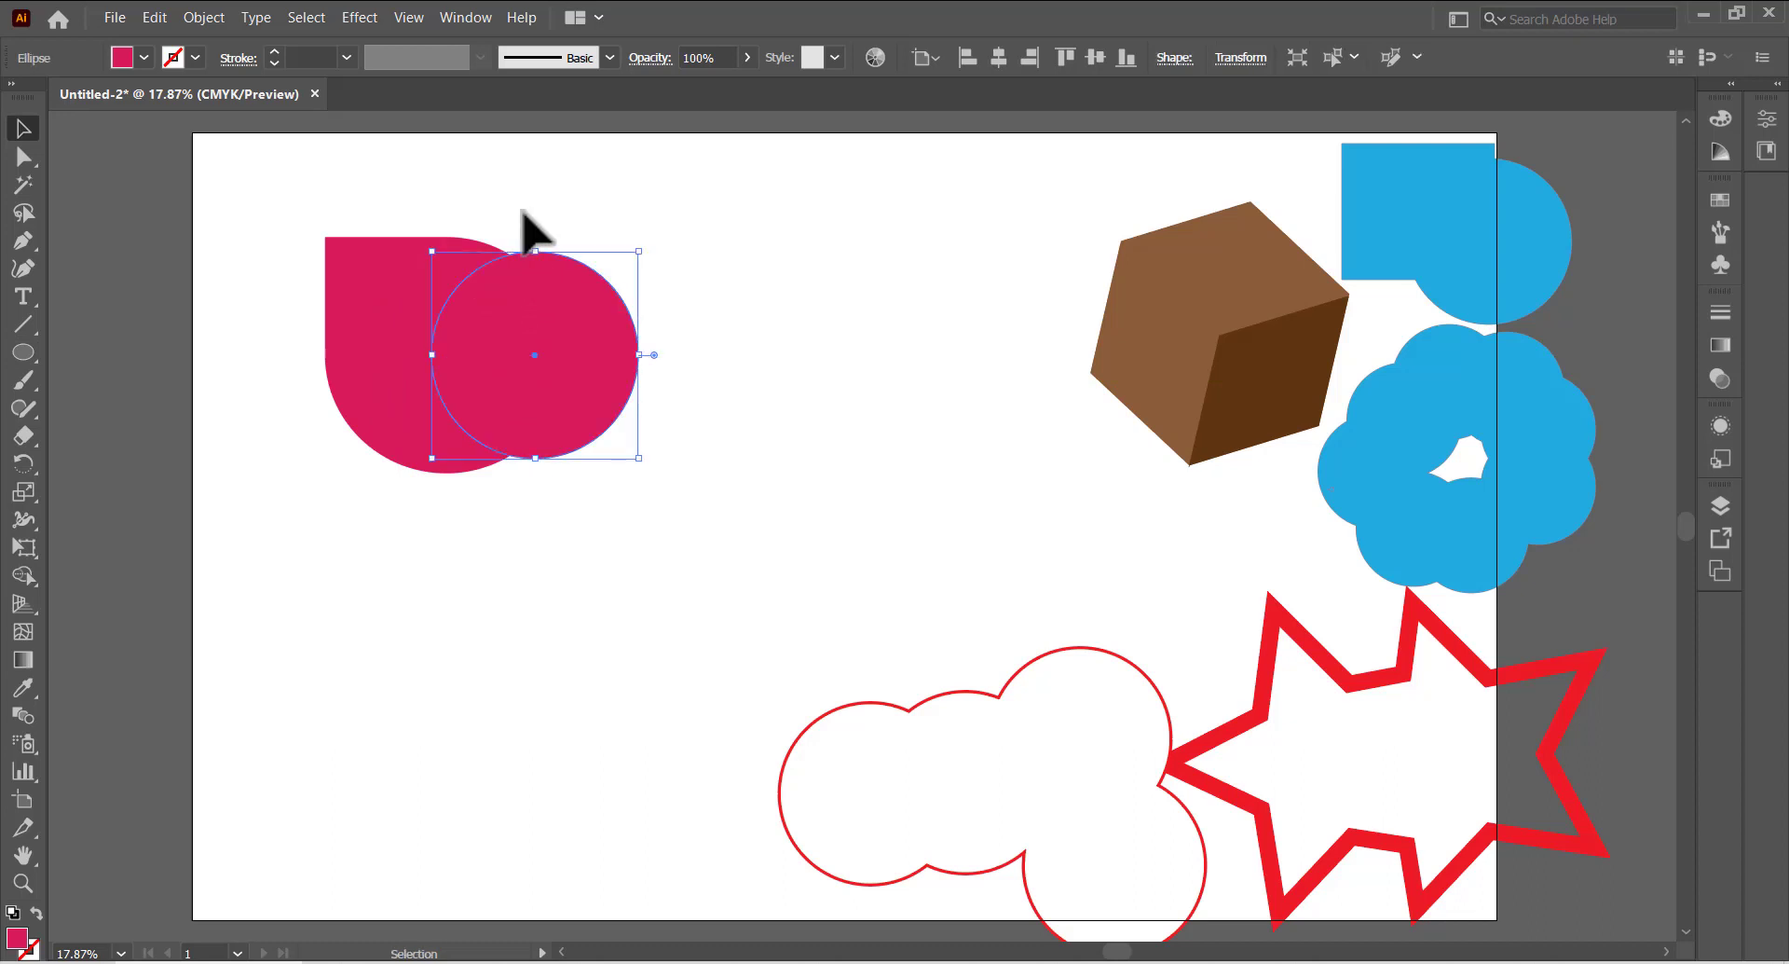
- Select the teardrop and the circle and subtract the circle, including its overlap, from the teardrop with the Shape Builder tool
left_click_drag(235, 214, 659, 507)
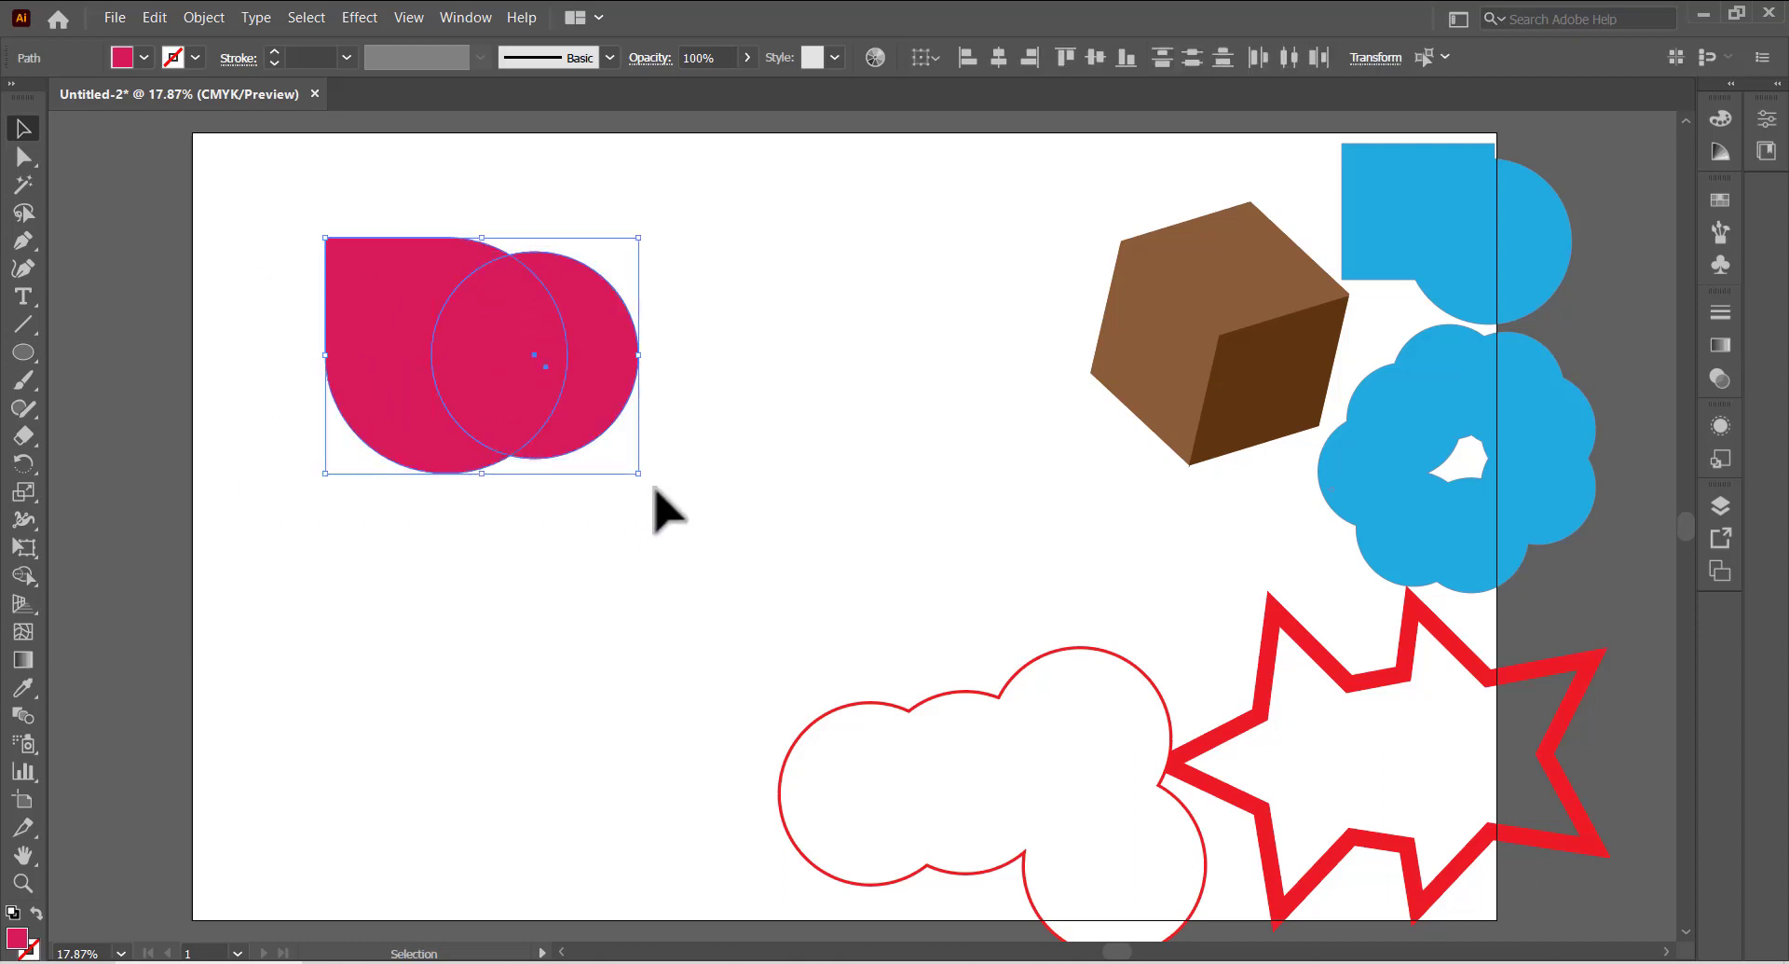
left_click(24, 574)
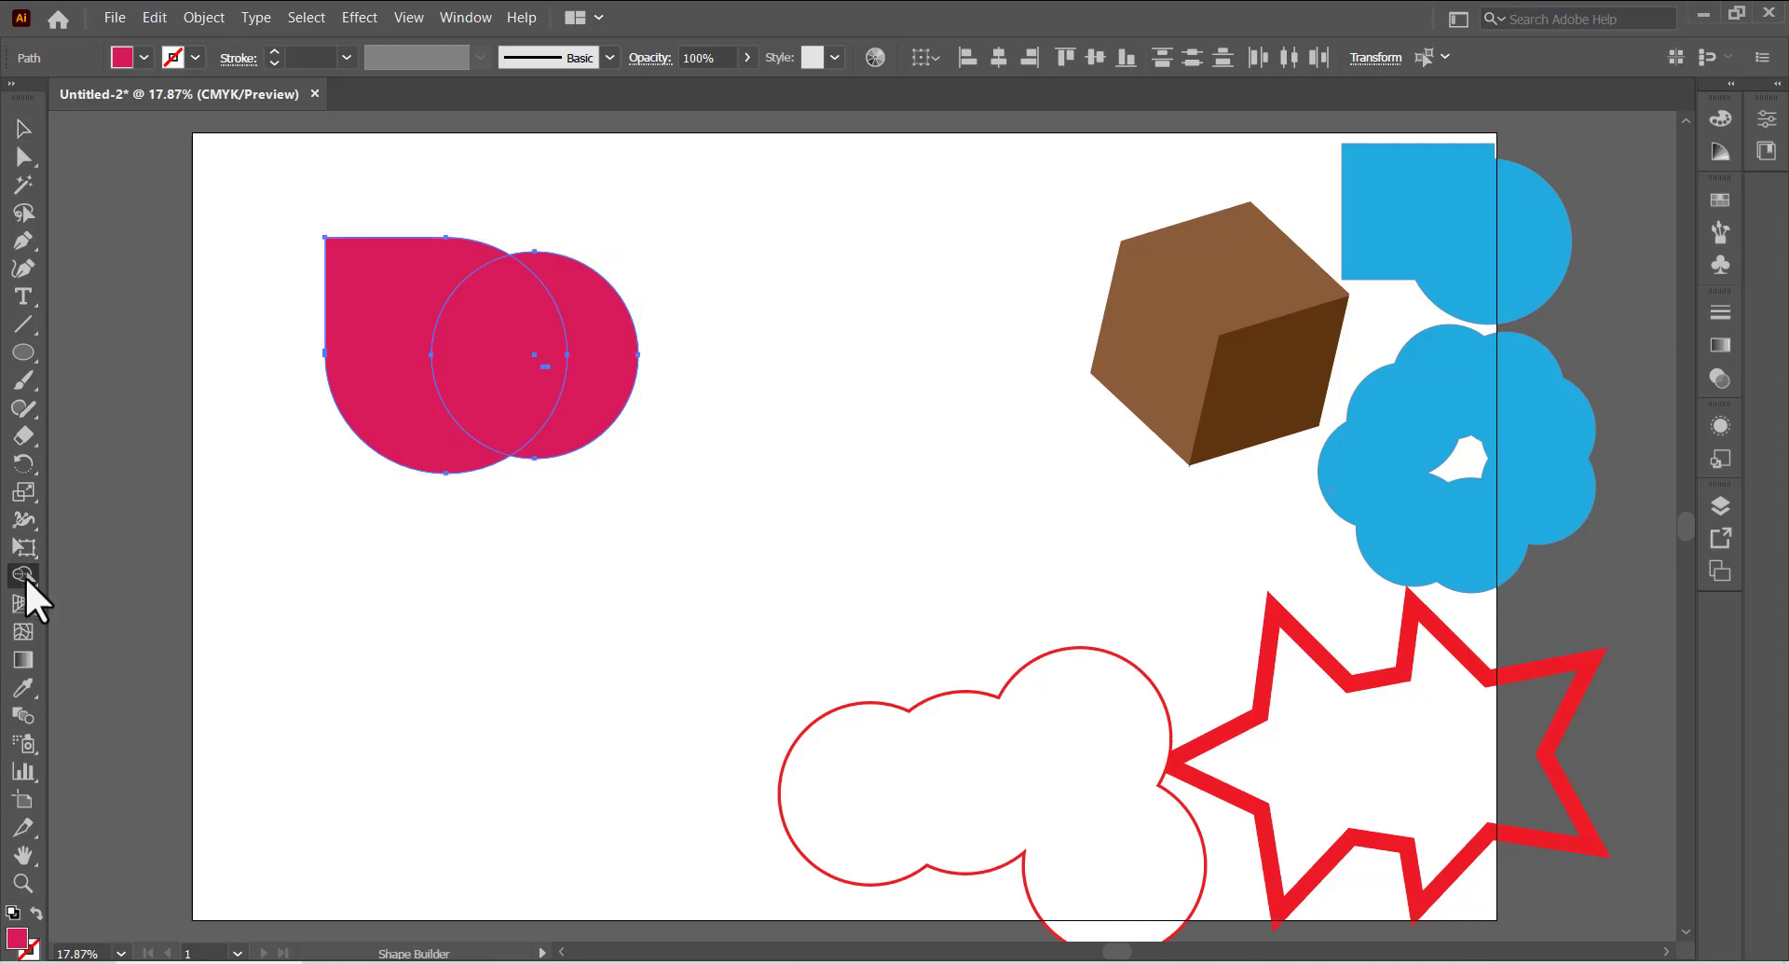
left_click(604, 352, "alt")
left_click(511, 396, "alt")
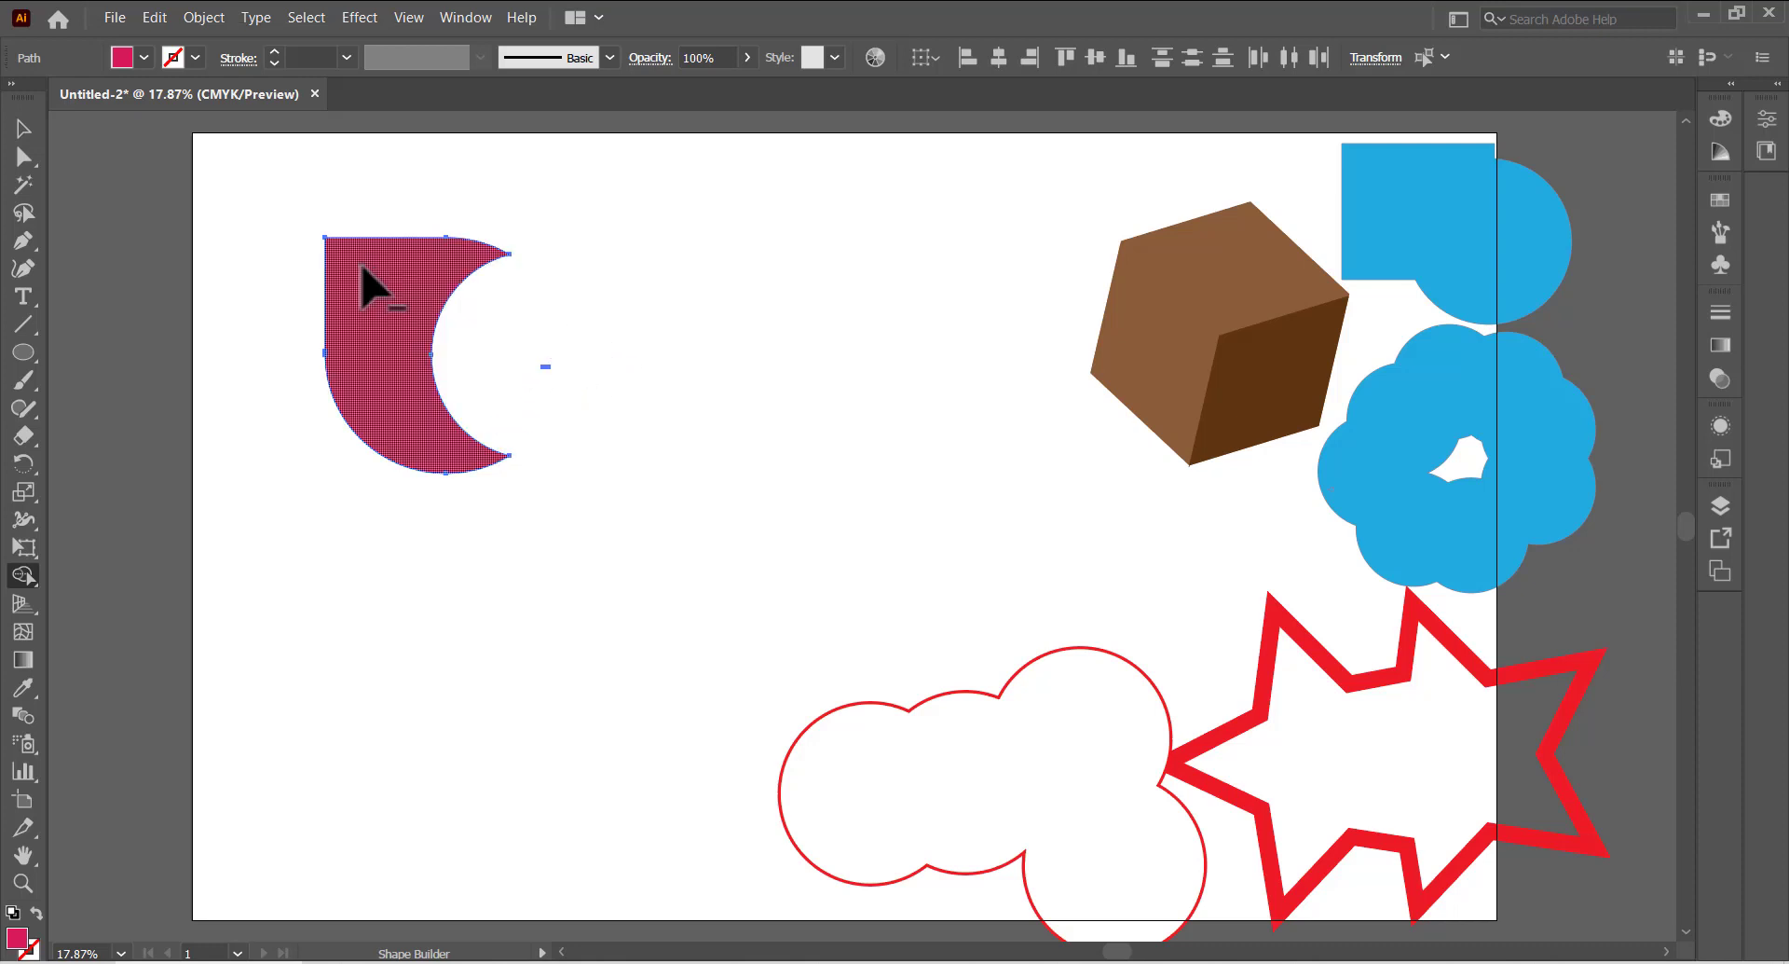
left_click(23, 128)
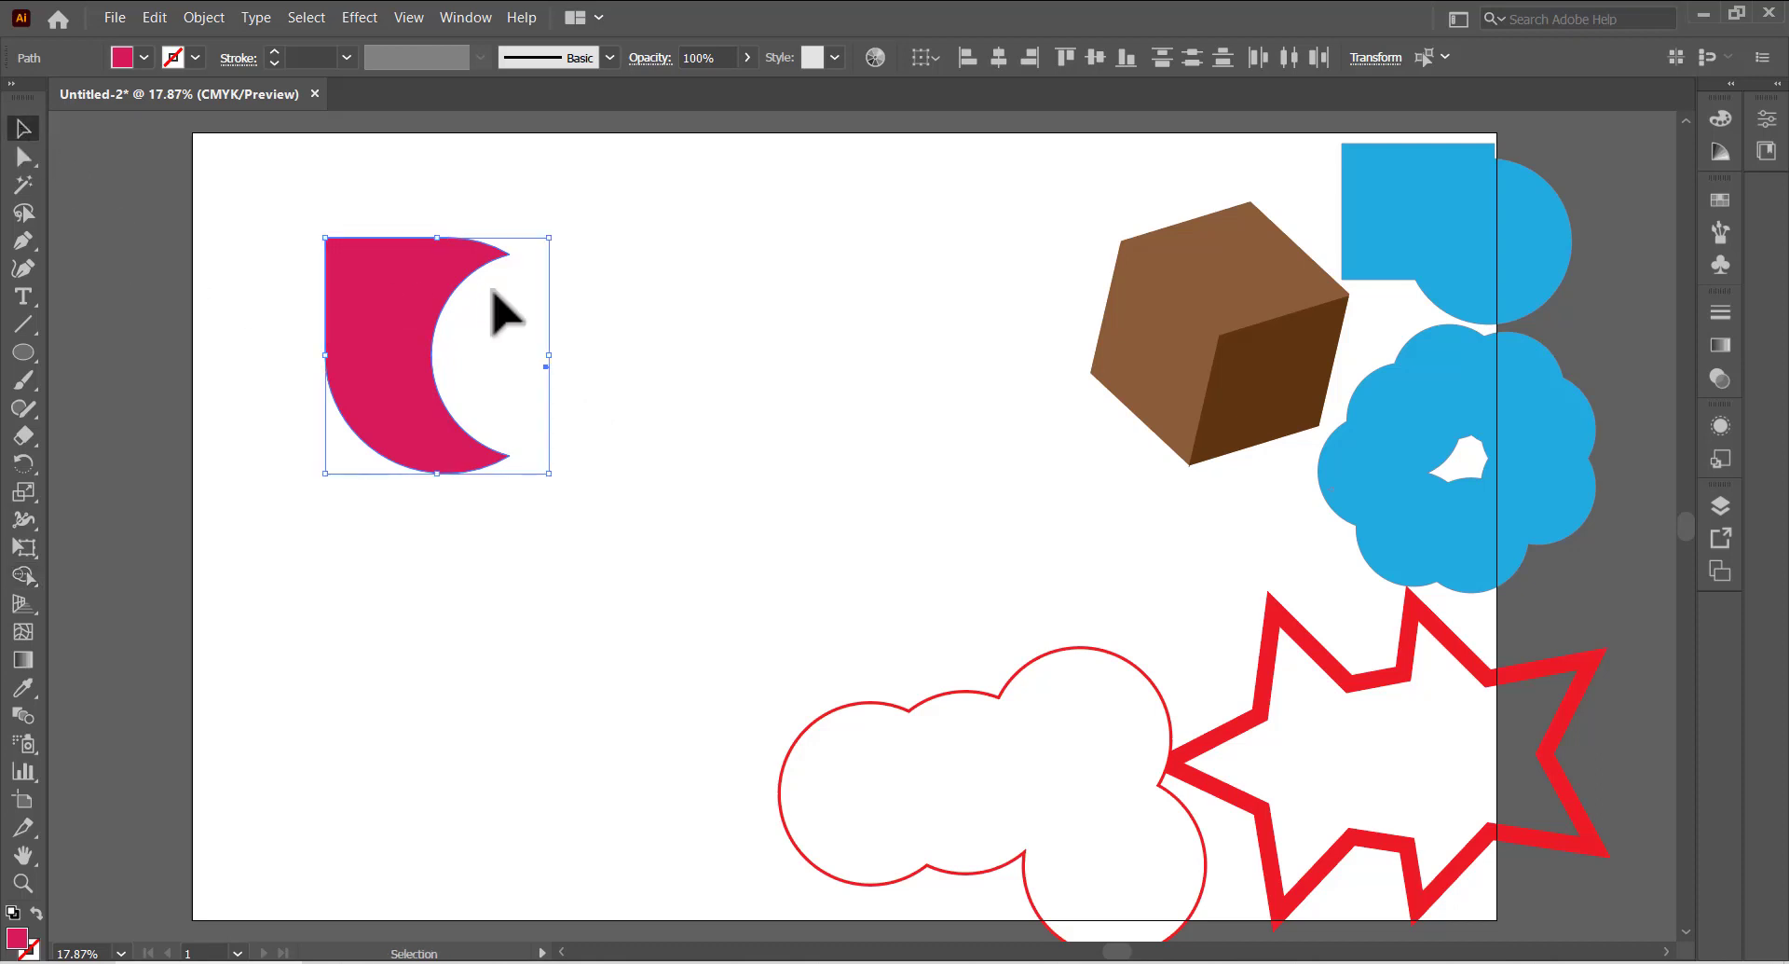
left_click(589, 314)
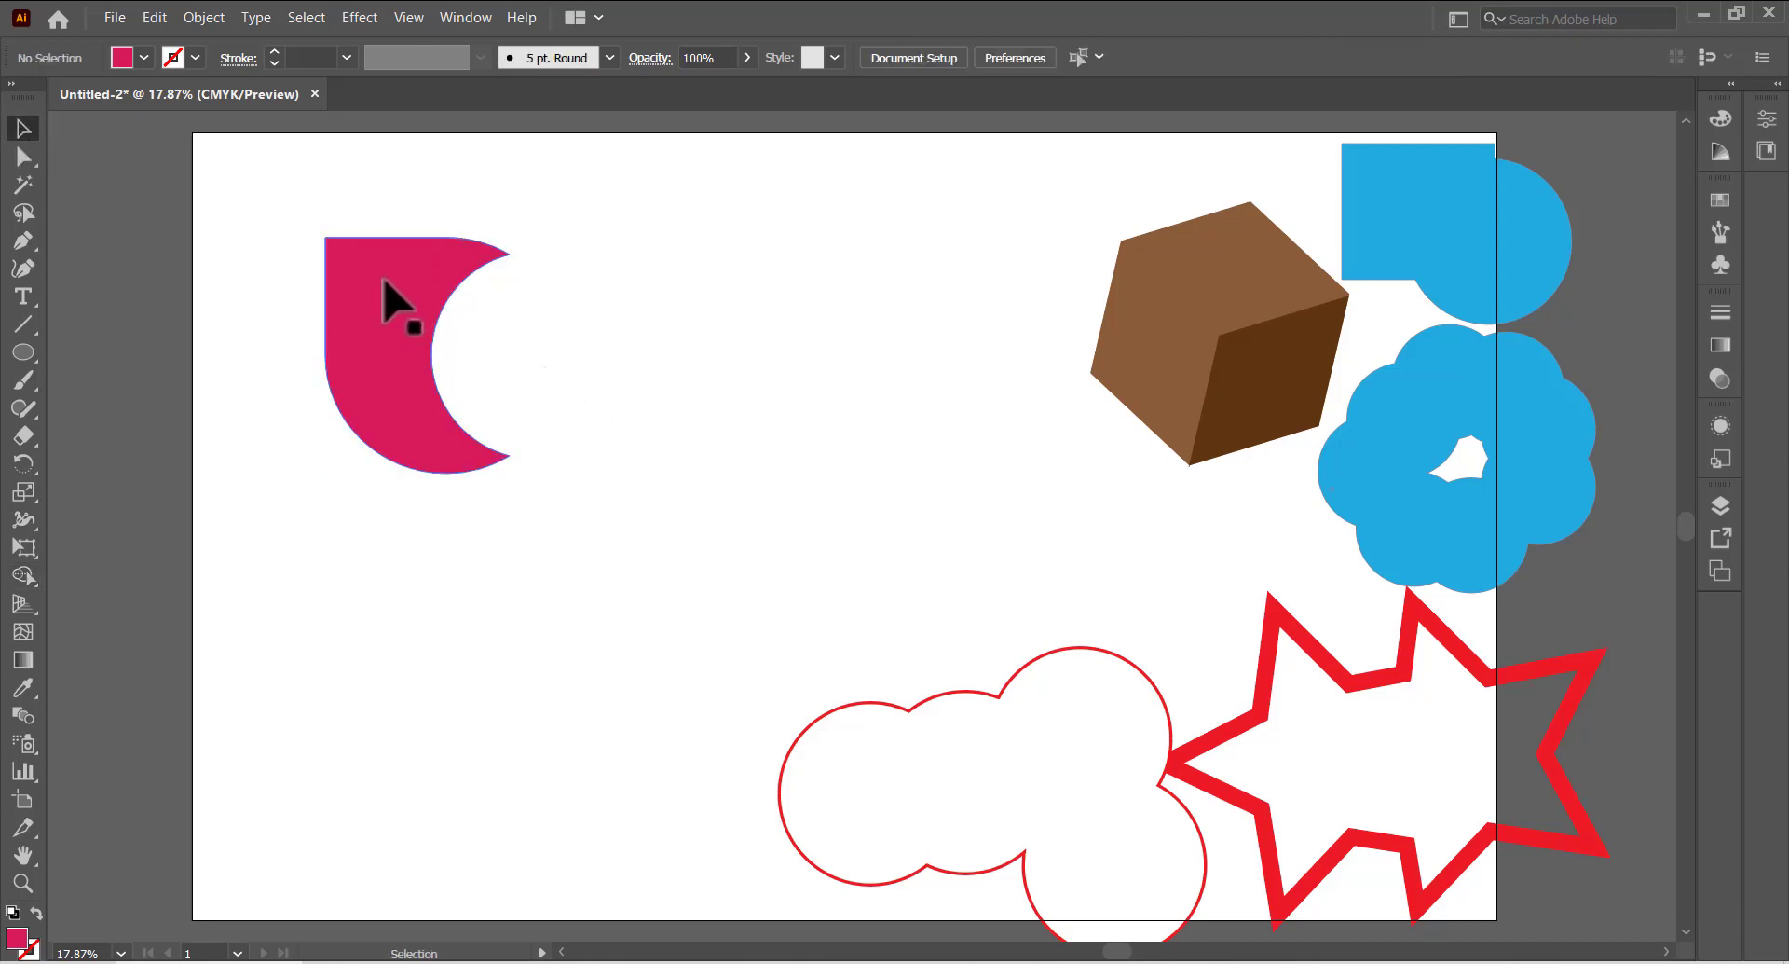
- Duplicate the cut teardrop petal three times, and rotate the upper-right copy so its tip meets the original's lower tip
left_click_drag(385, 296, 387, 578)
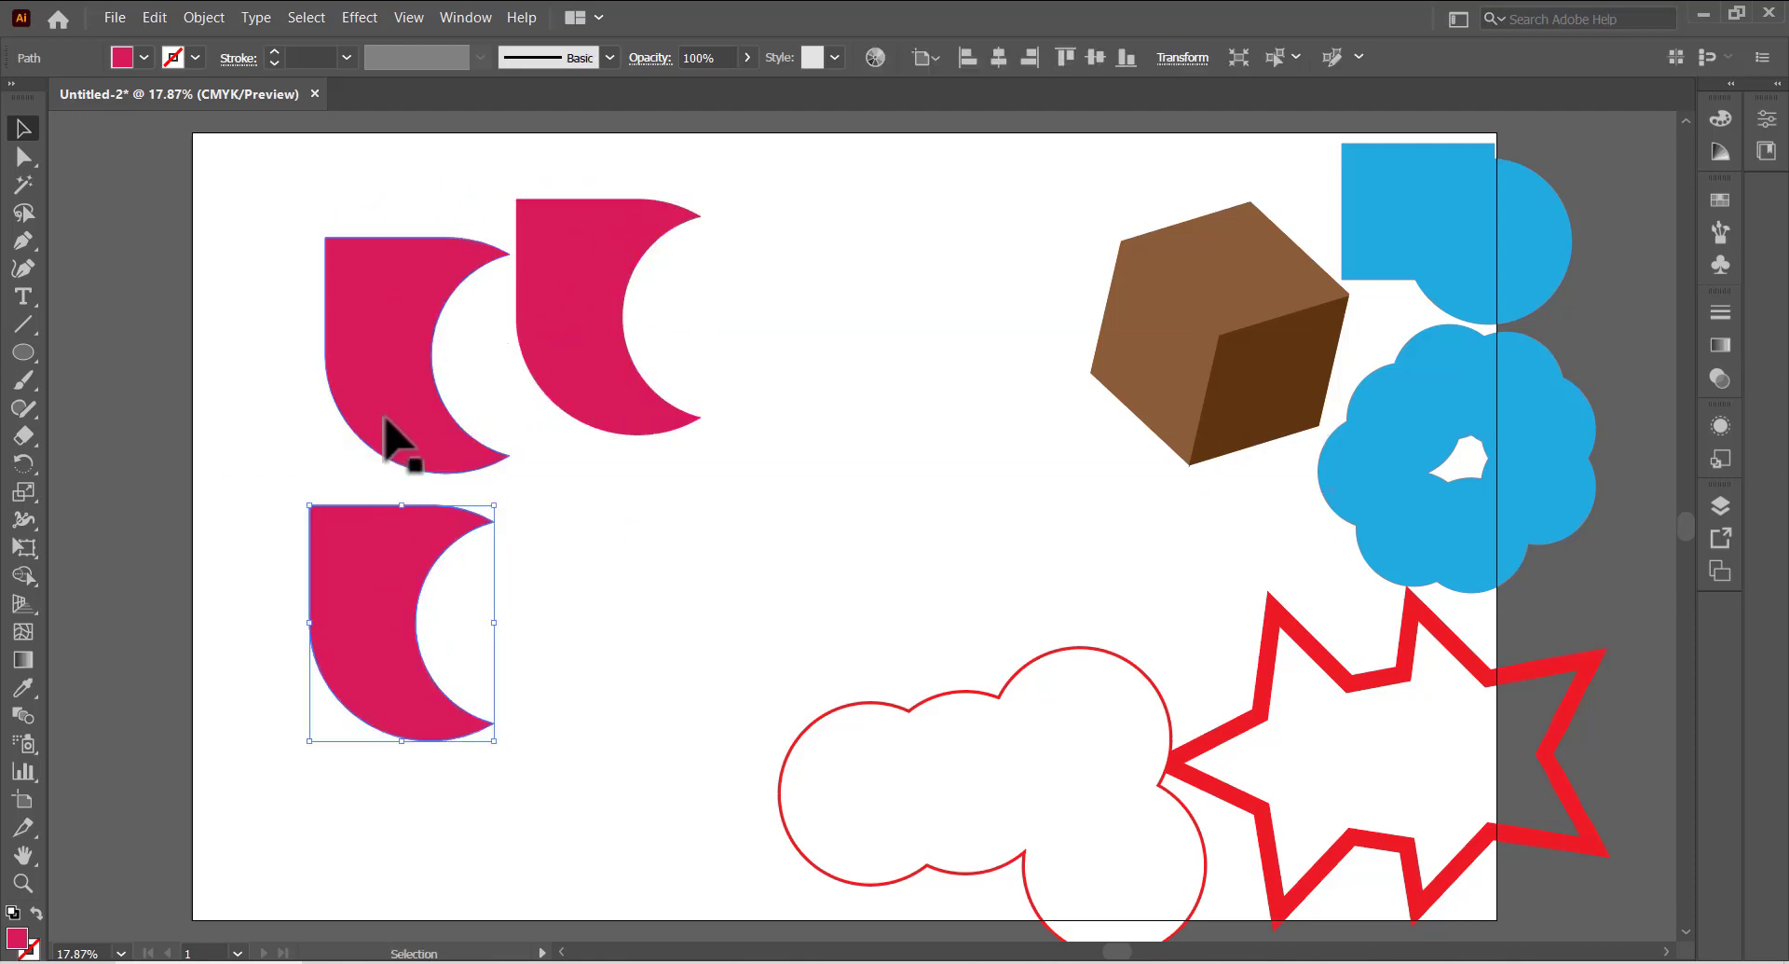
left_click_drag(391, 439, 192, 431)
left_click(561, 262)
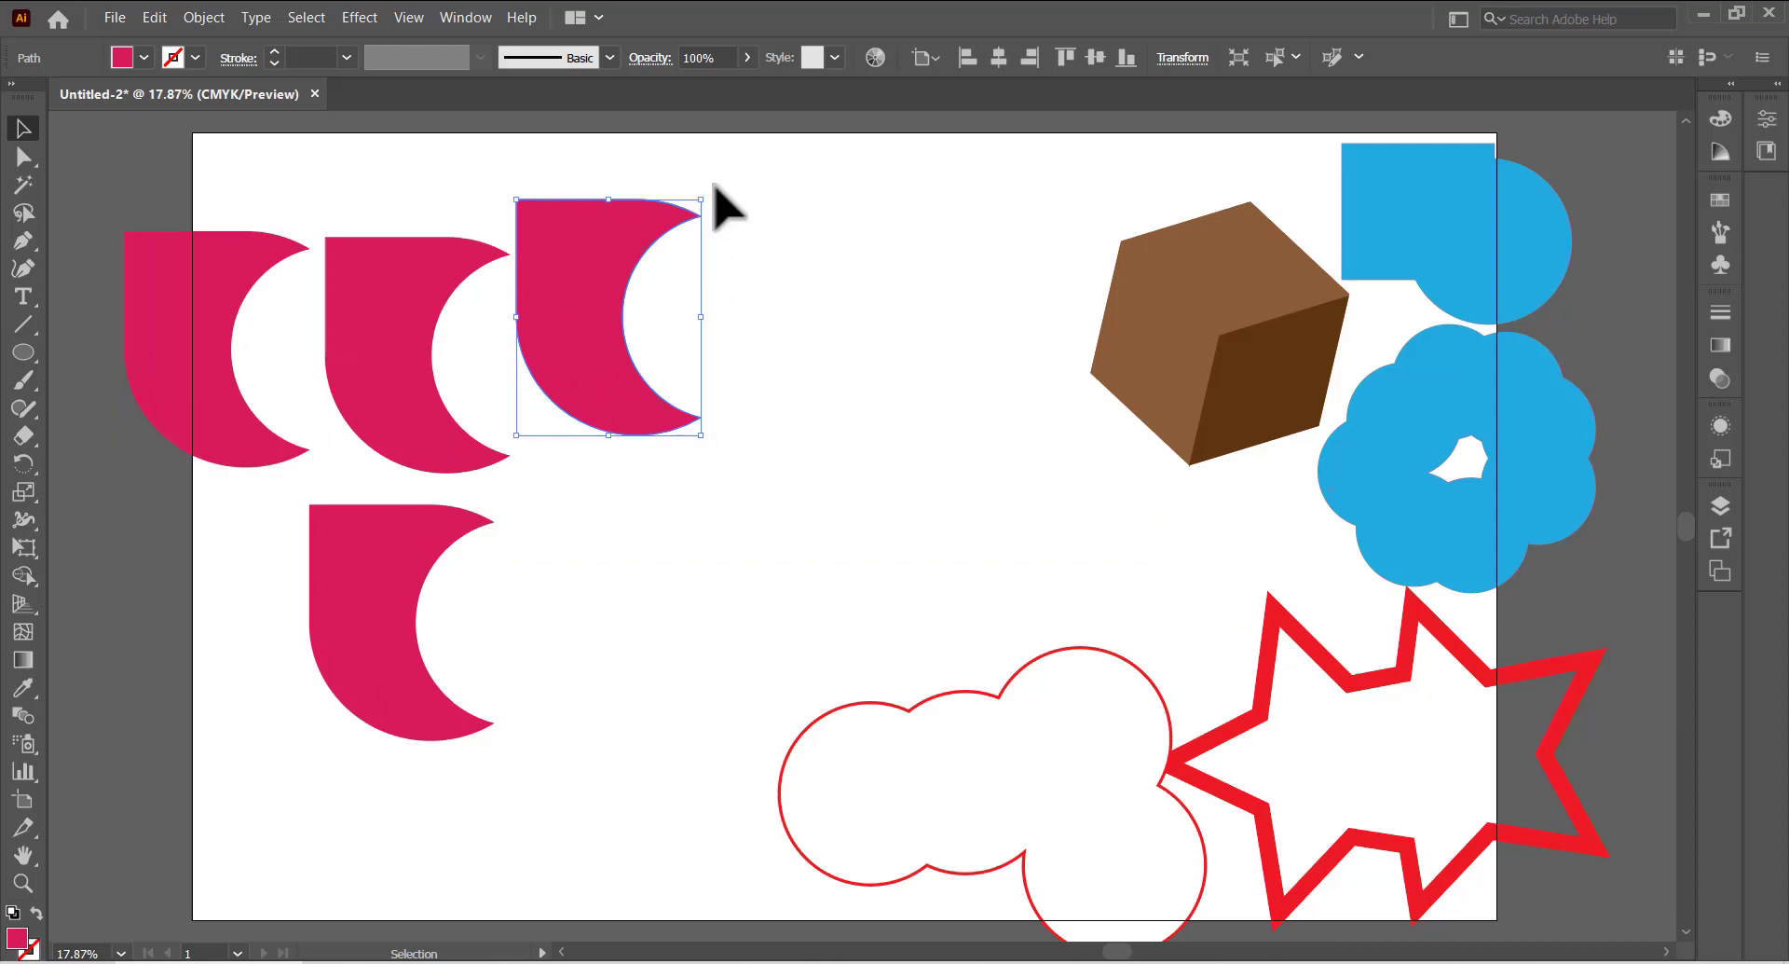
left_click_drag(712, 192, 851, 430)
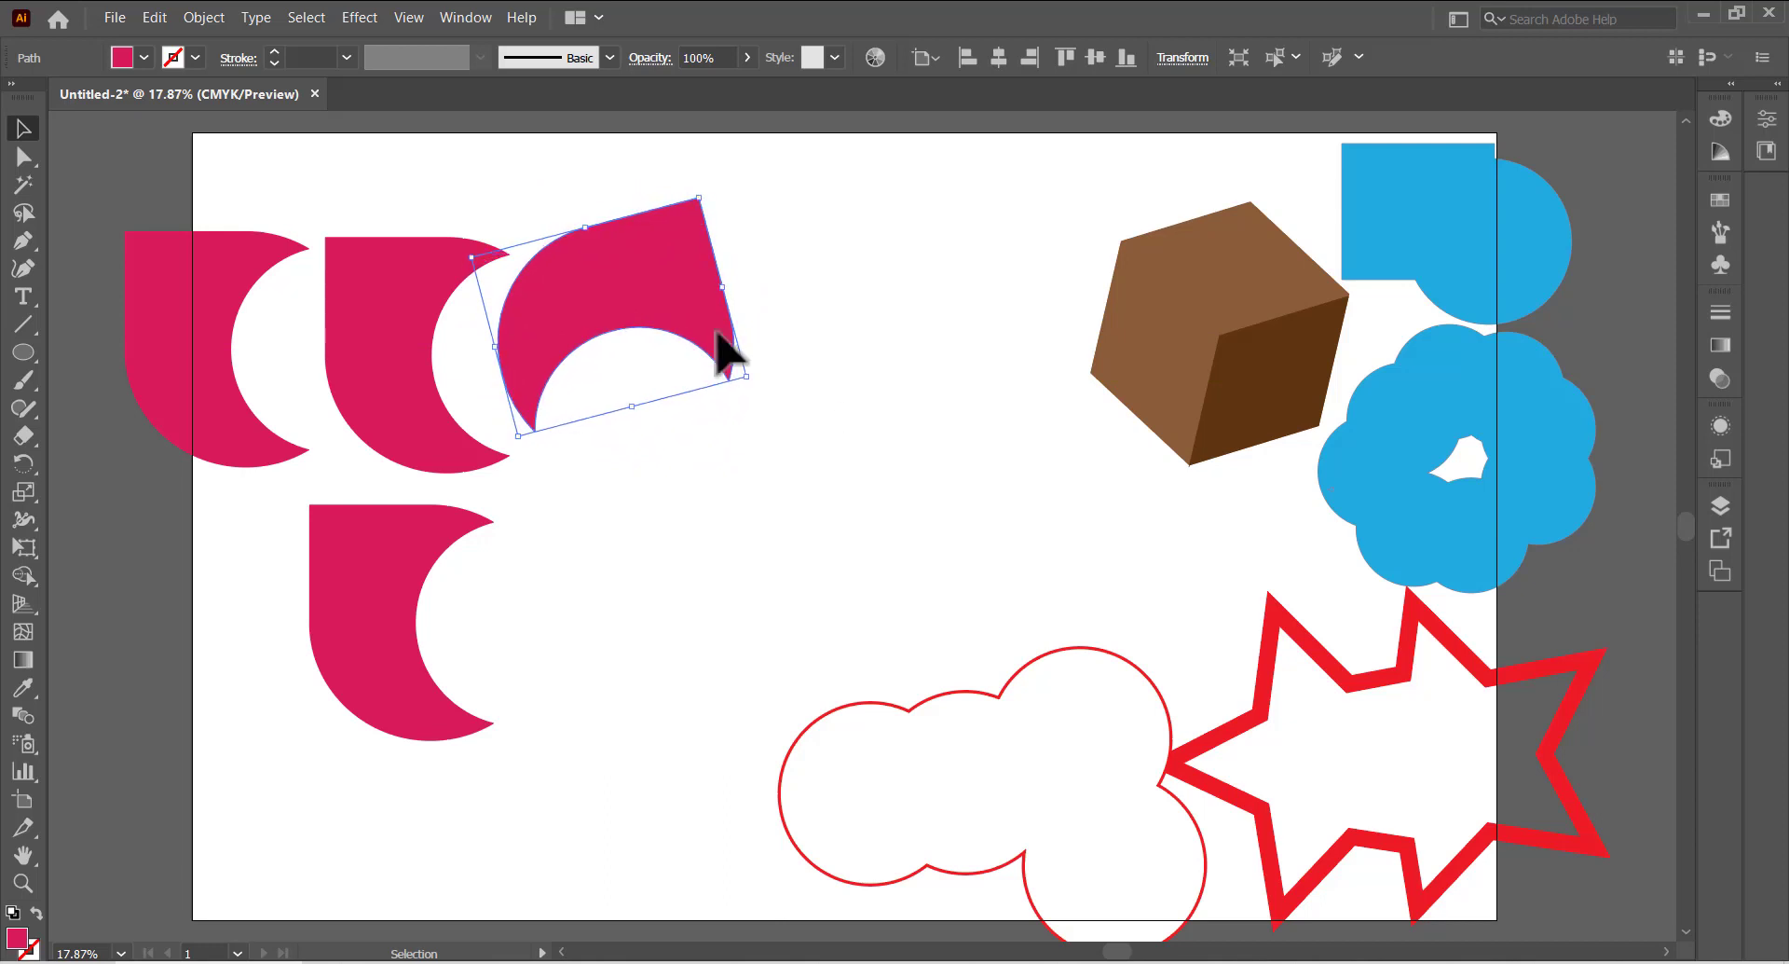
left_click_drag(727, 351, 637, 312)
- Rotate the lower petal copy and place it as the pinwheel's lower-right blade, with its tip at the shared centre point
left_click(390, 629)
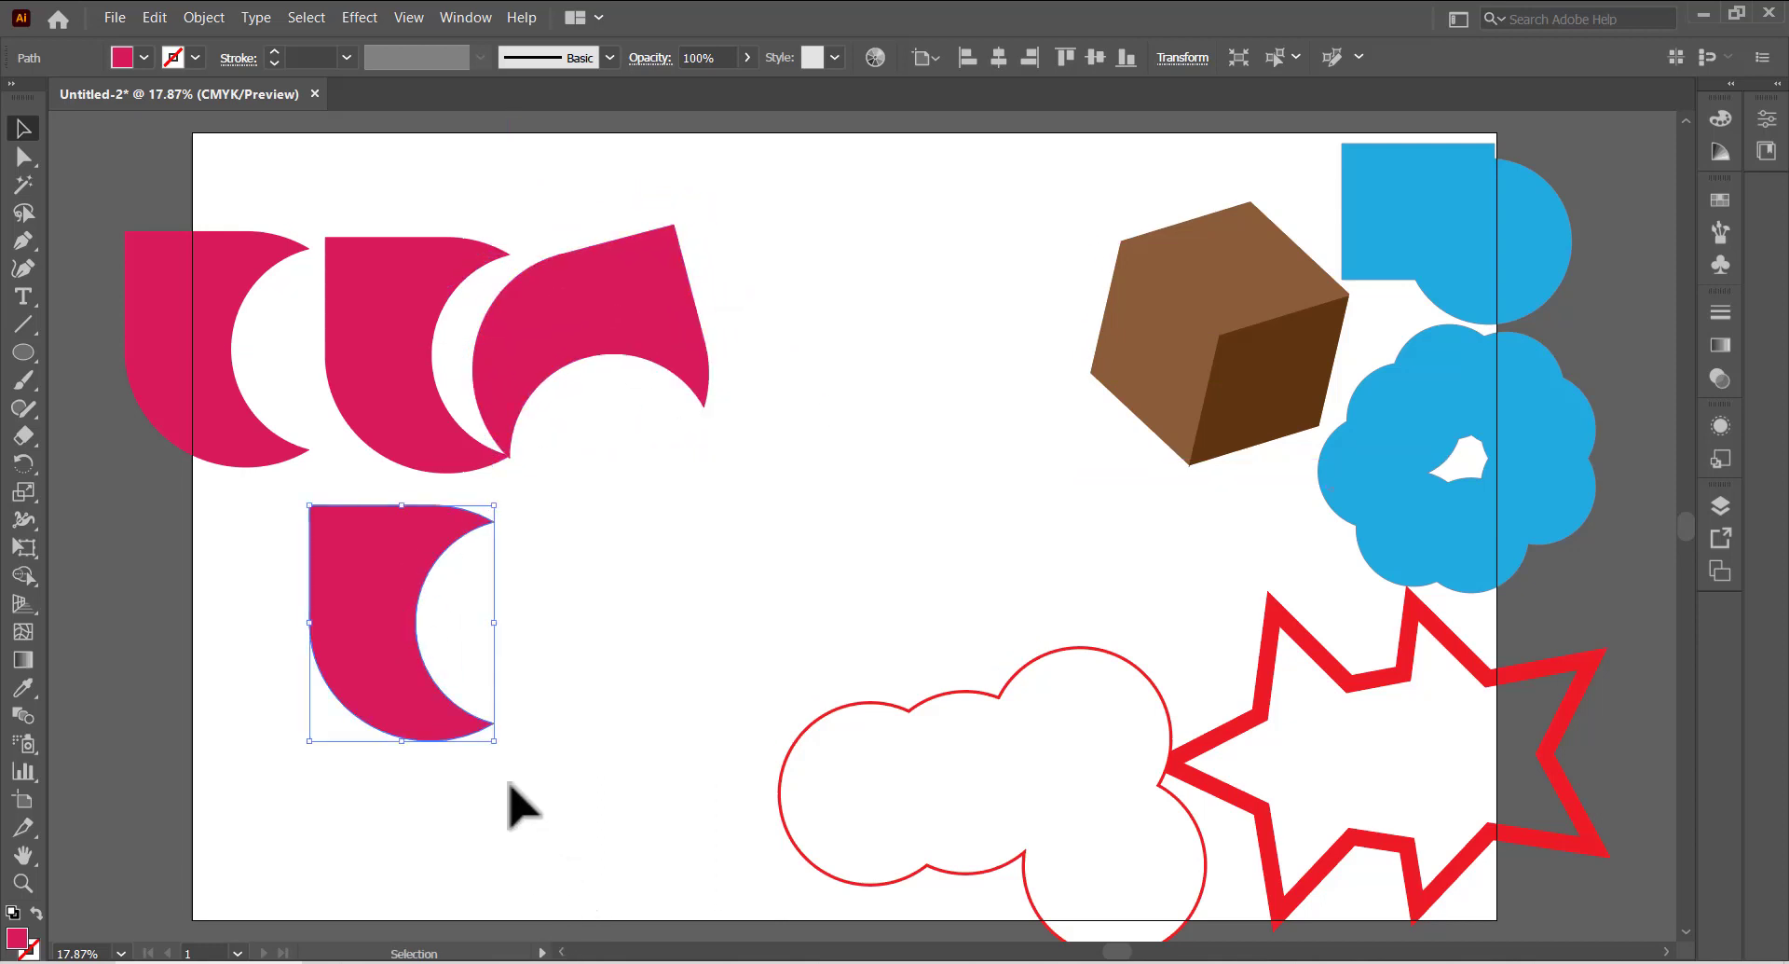
left_click(502, 748)
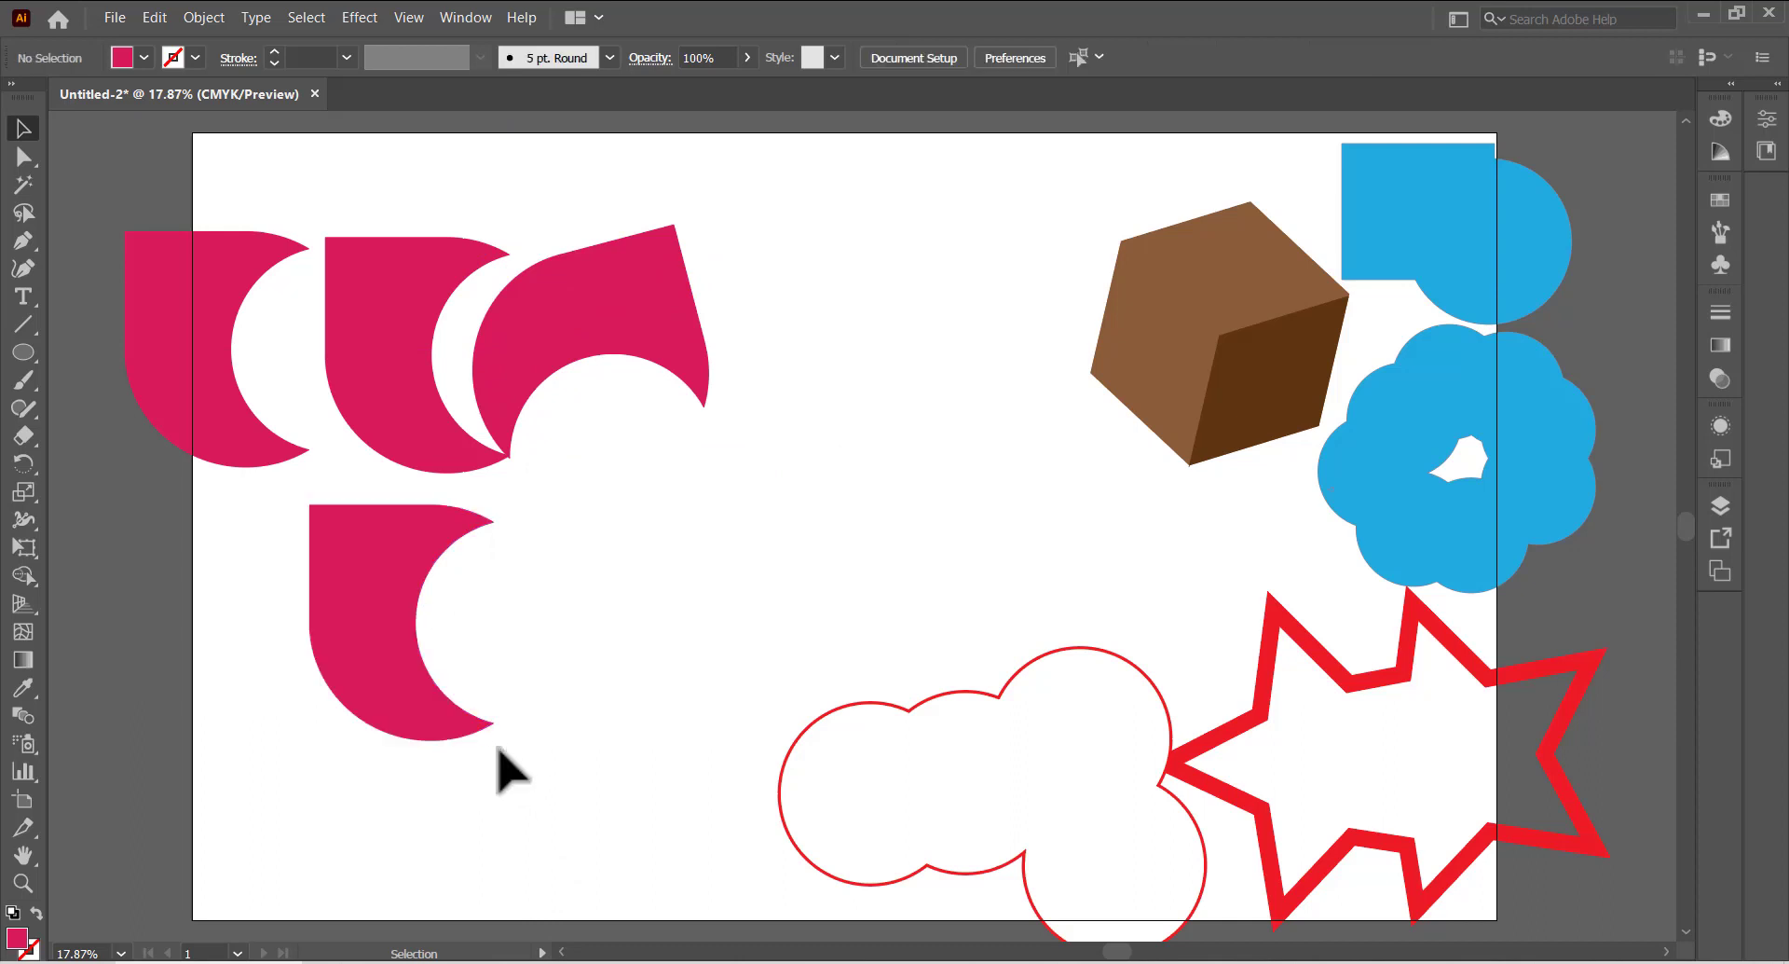
left_click(491, 730)
left_click_drag(497, 746, 335, 366)
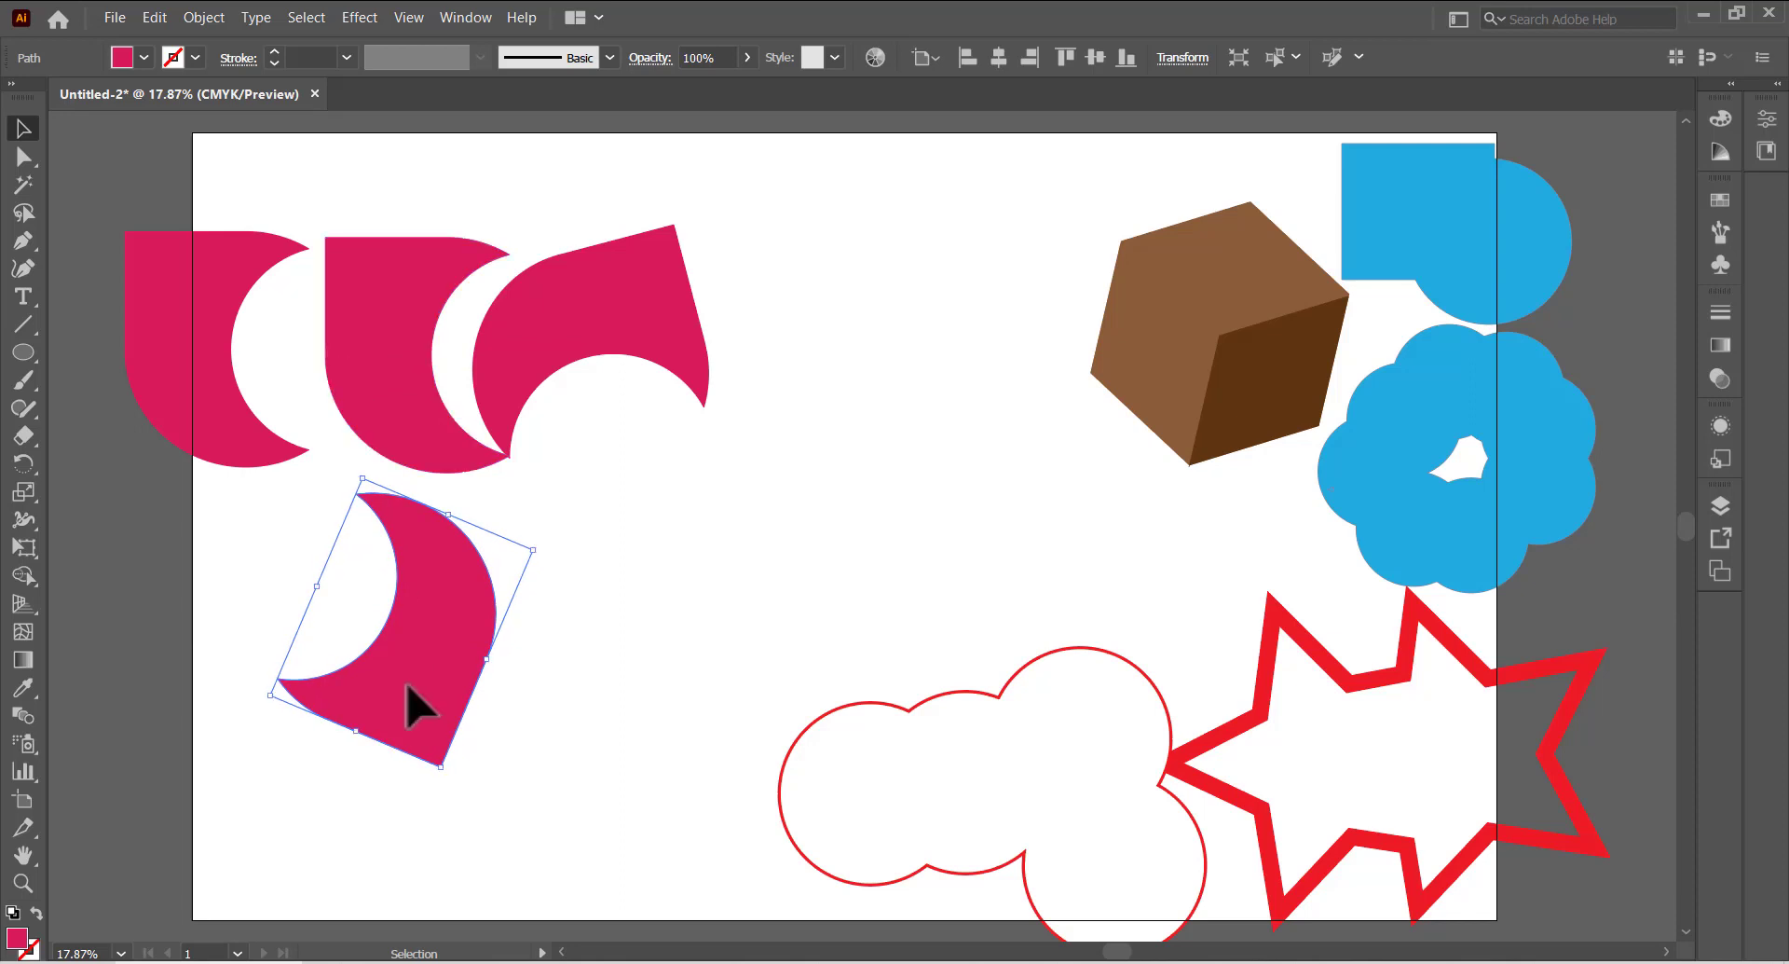
left_click_drag(411, 706, 573, 660)
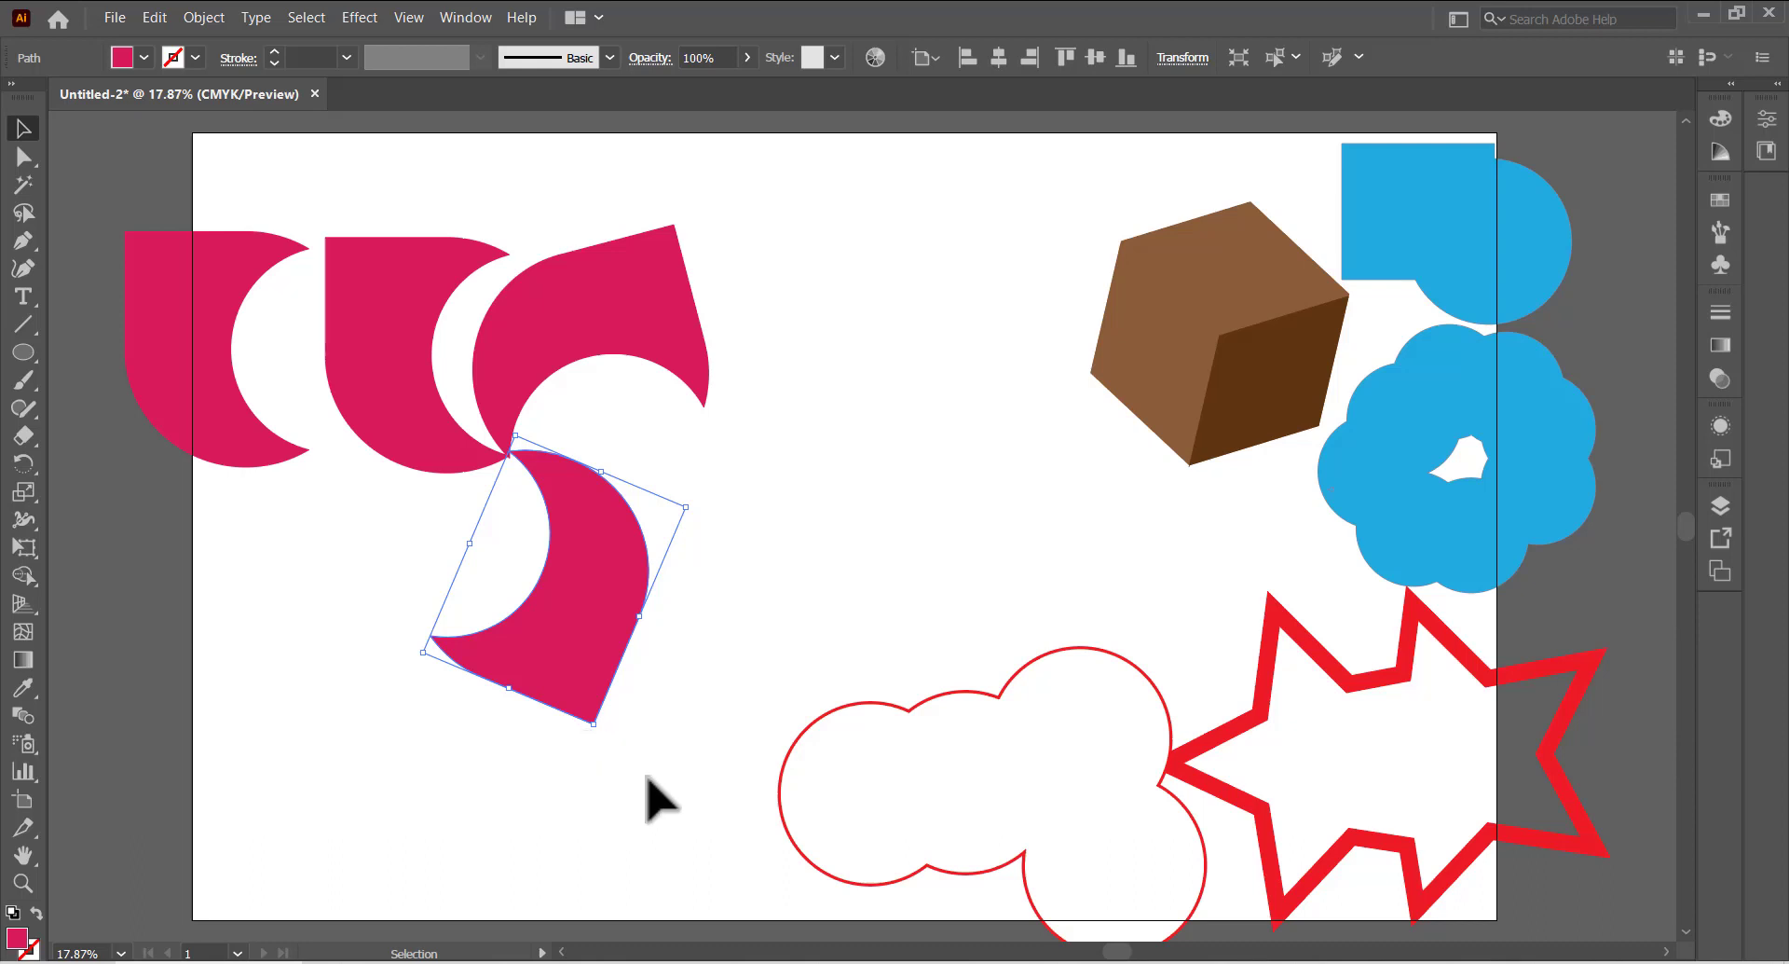
left_click_drag(598, 734, 767, 490)
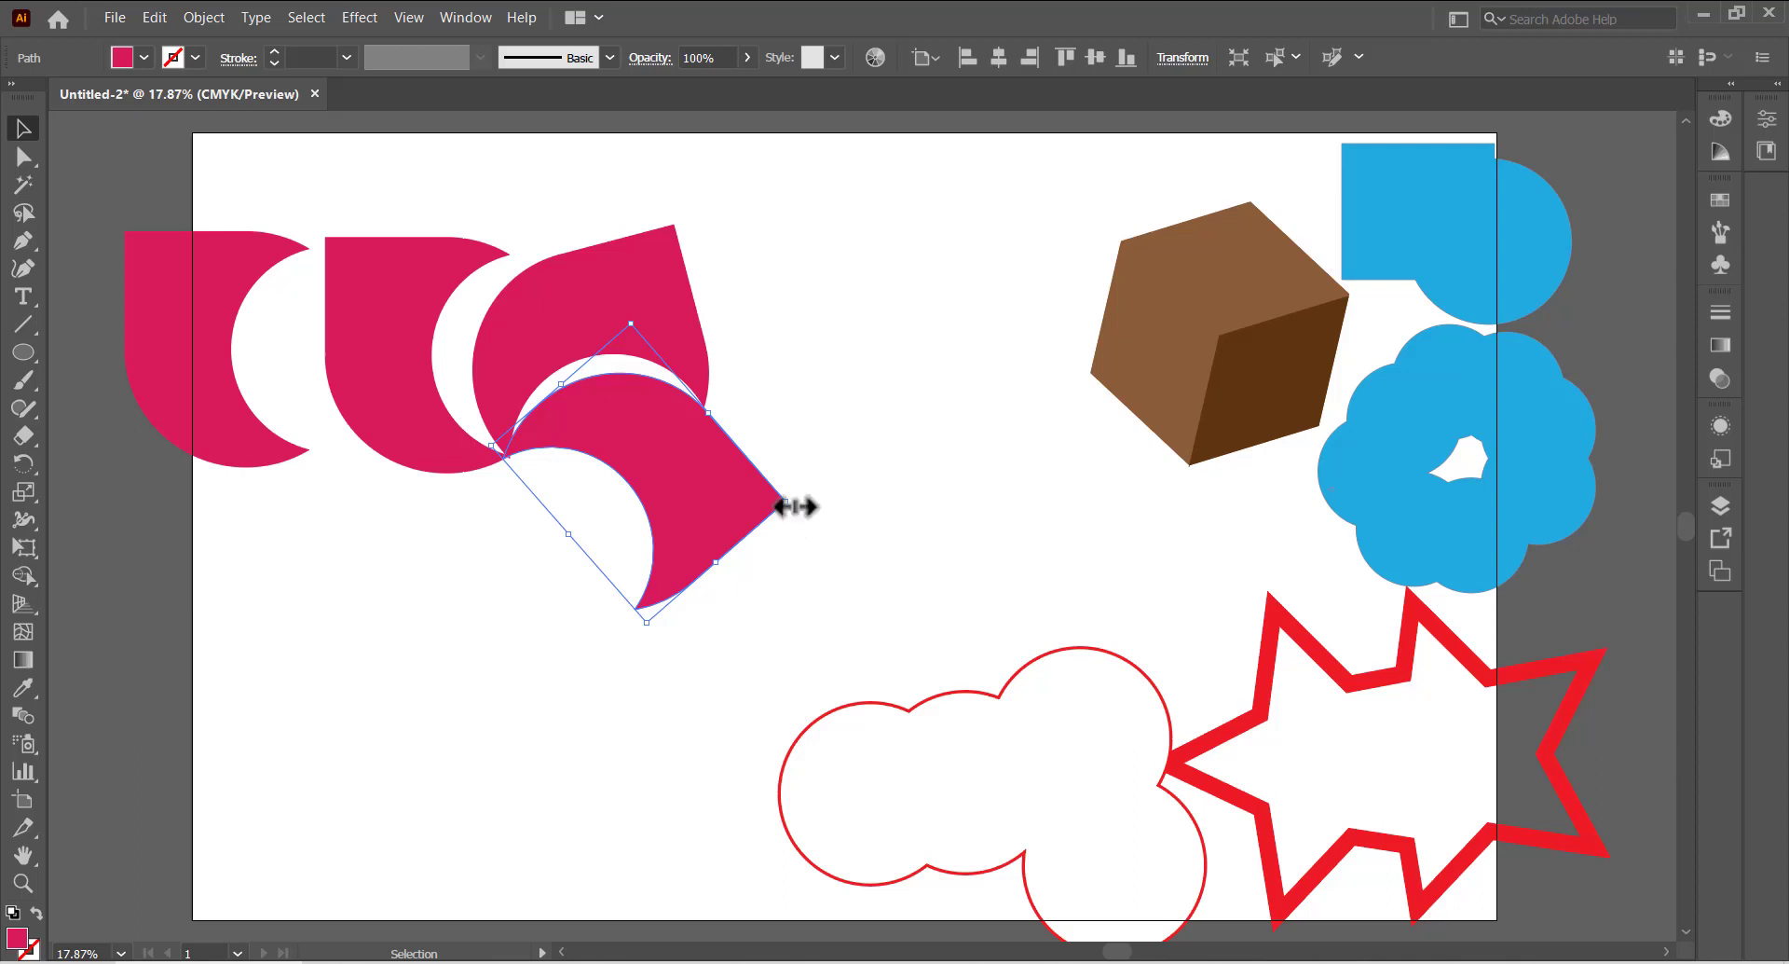
left_click_drag(799, 501, 811, 563)
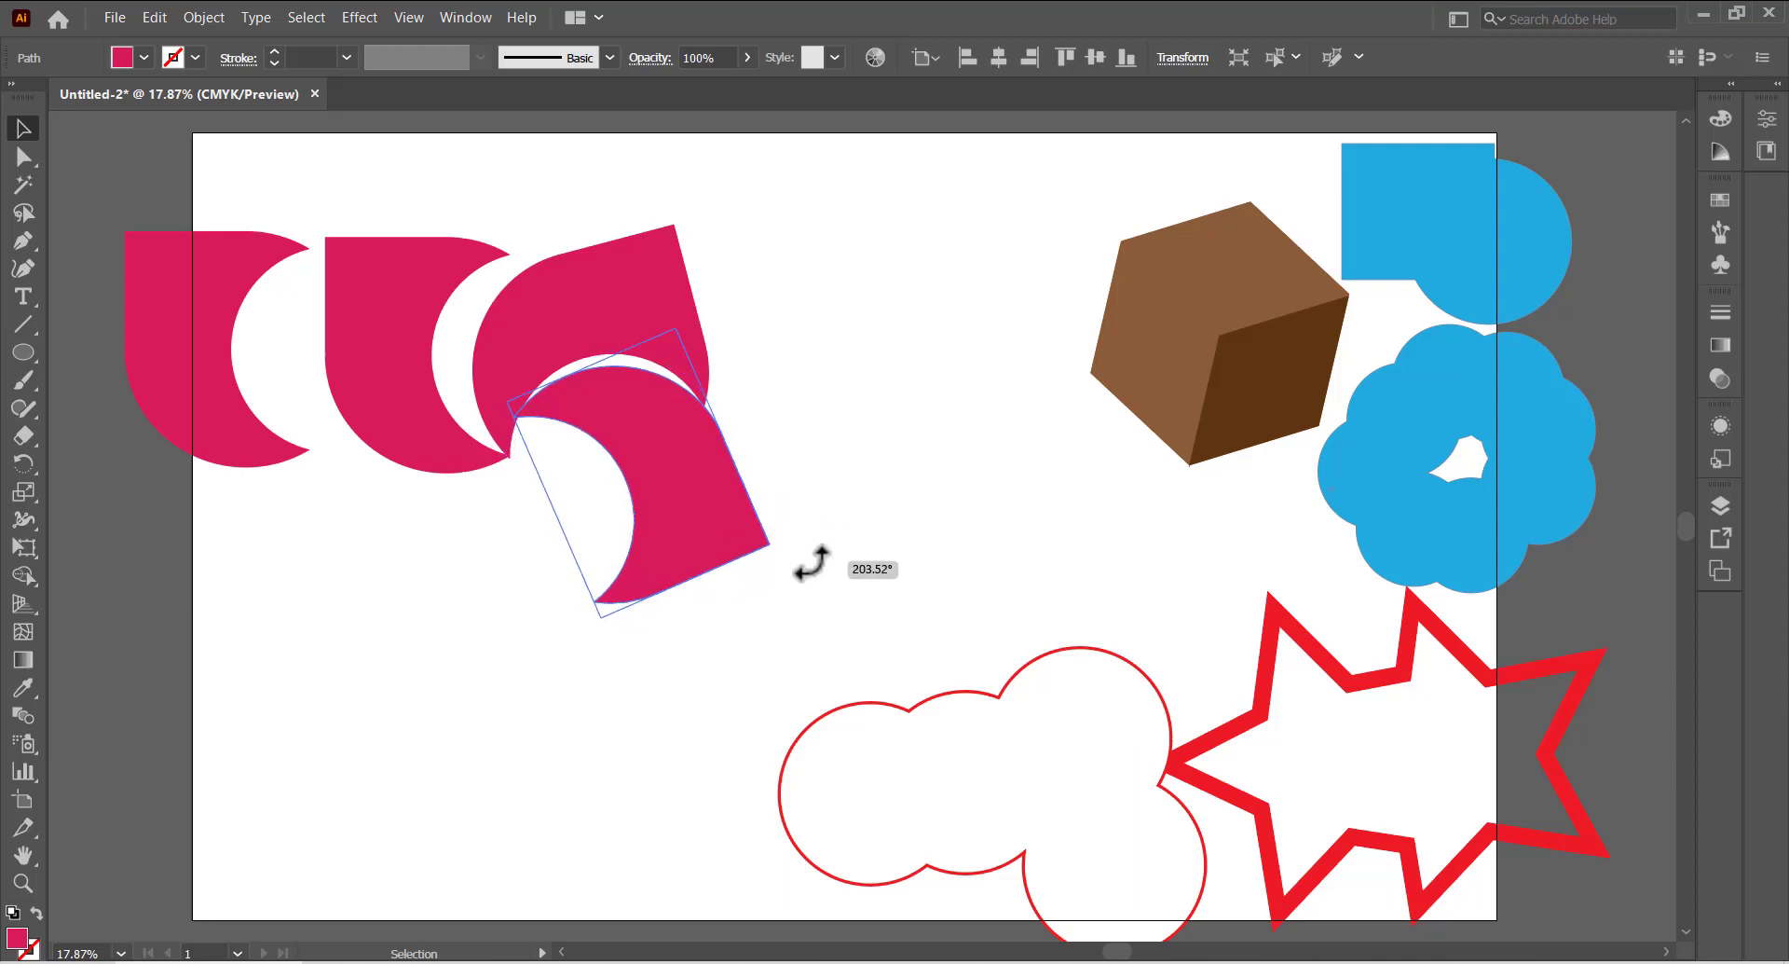
left_click_drag(702, 505, 699, 535)
- Rotate the remaining petal into the pinwheel's lower-left position with its tip at the centre, and slightly rotate the lower-right petal clockwise
left_click(253, 464)
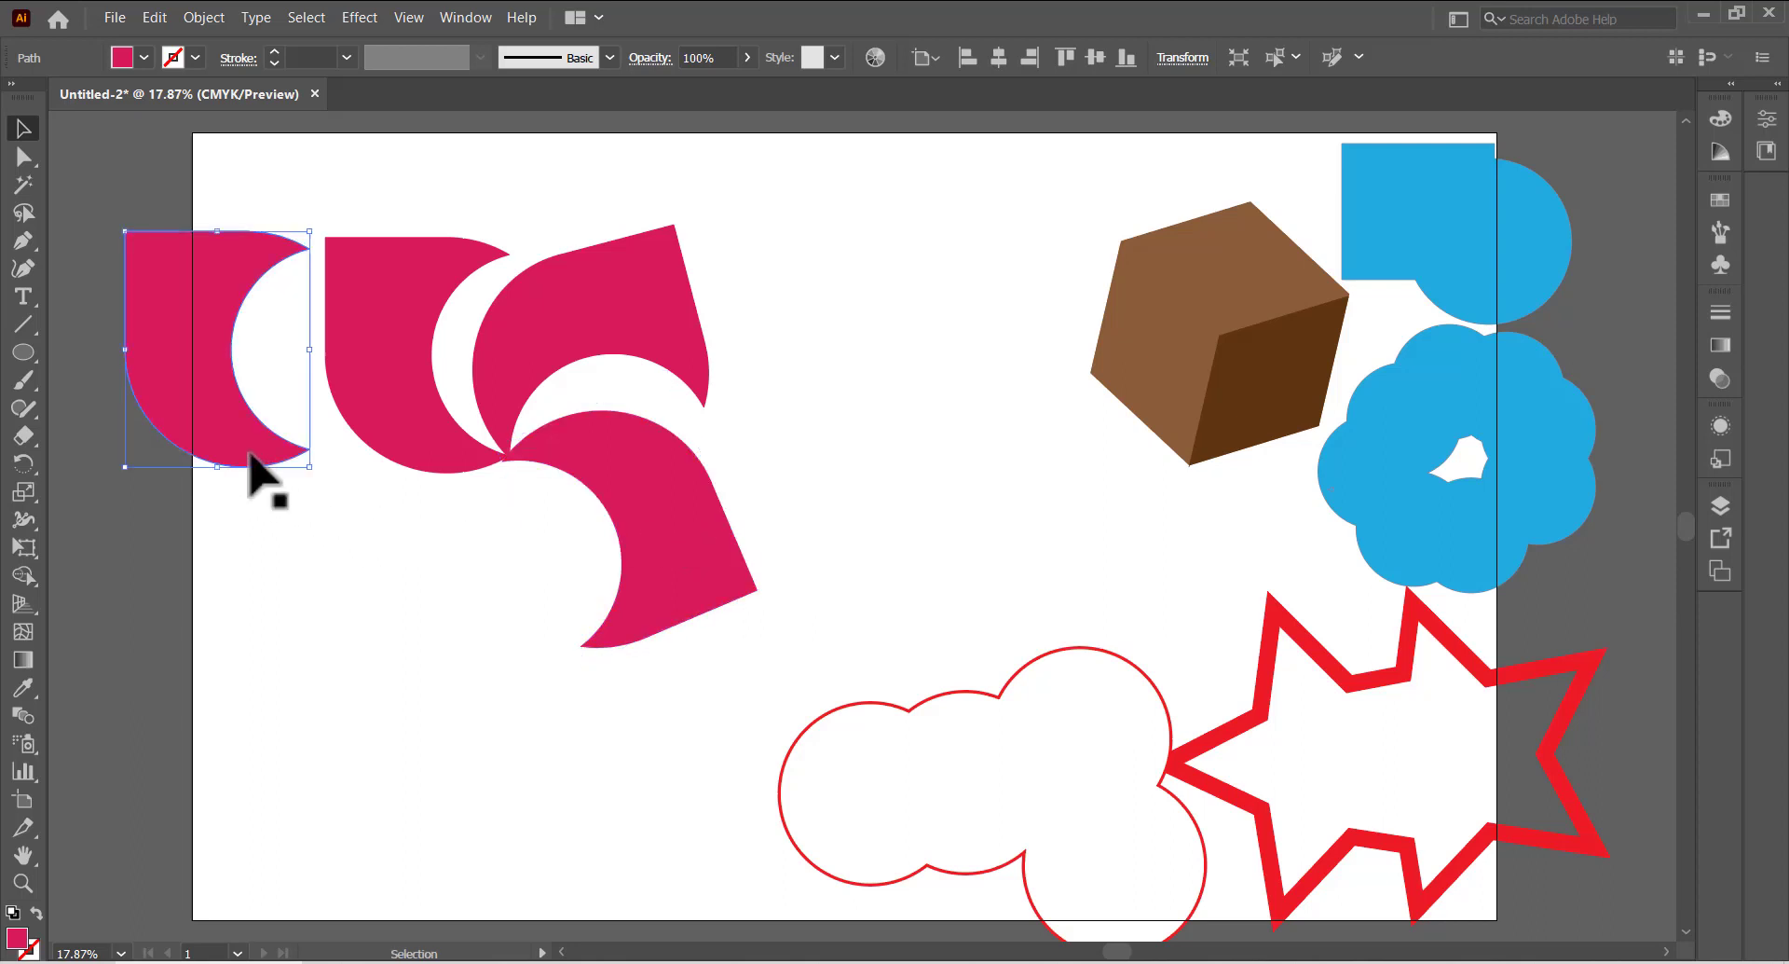
left_click_drag(232, 451, 410, 419)
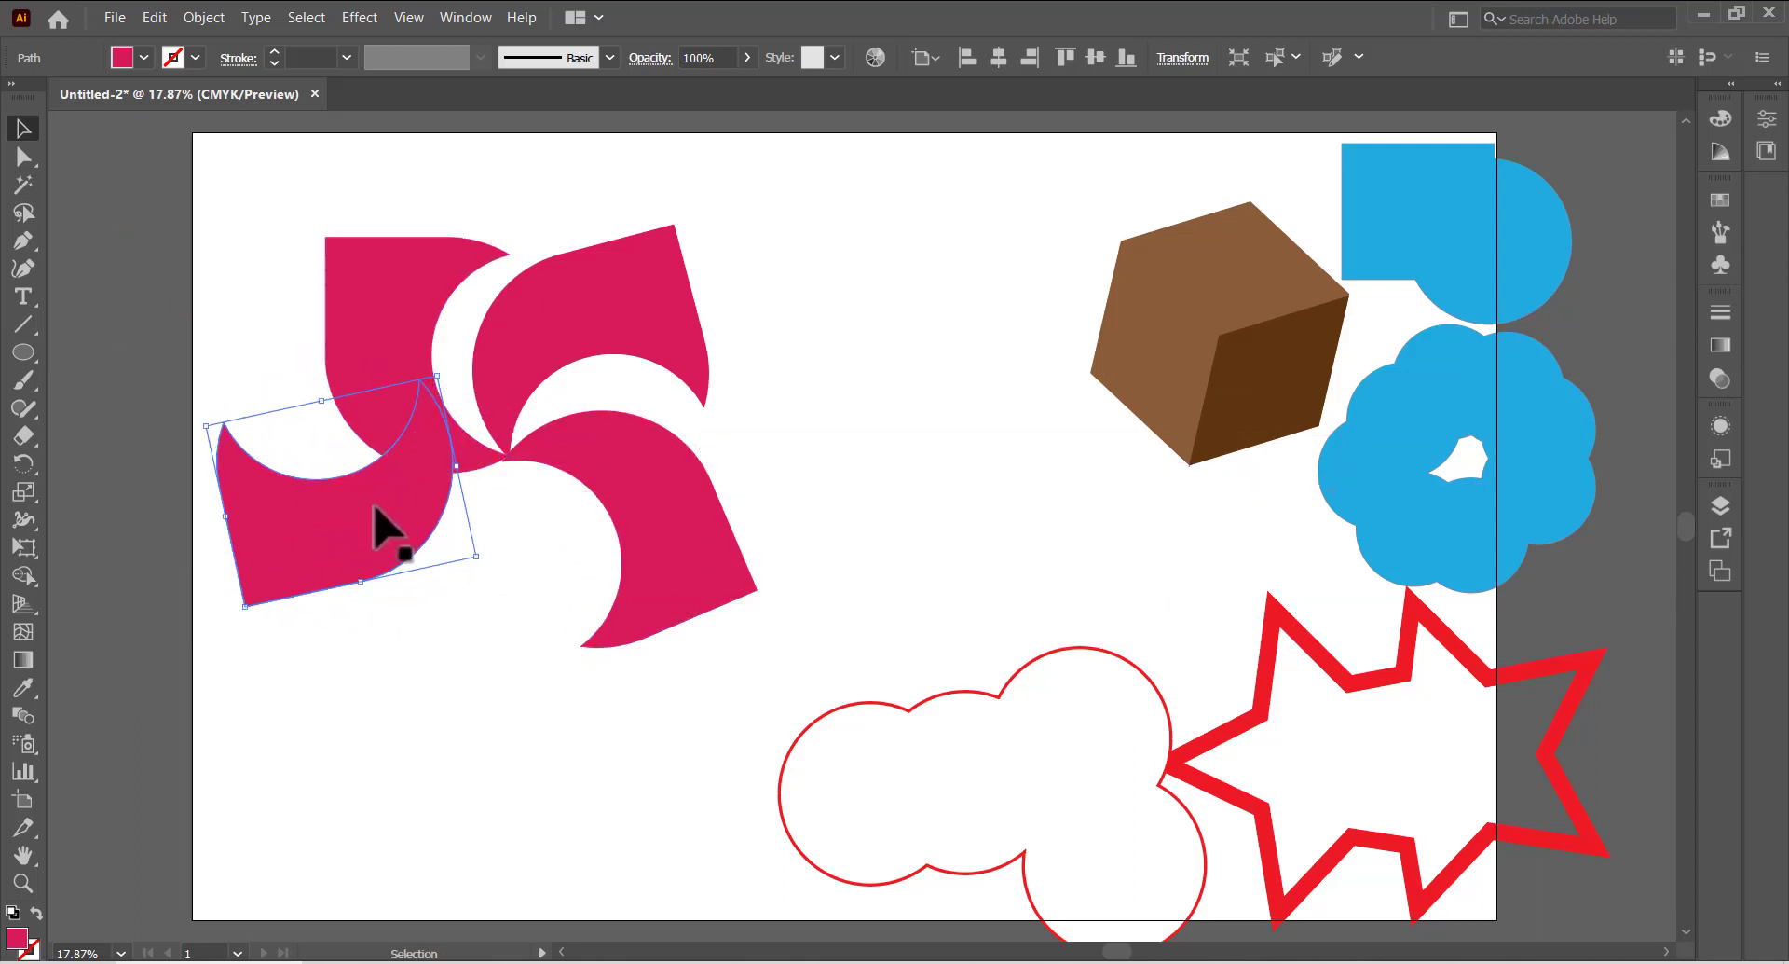
left_click_drag(387, 562, 442, 605)
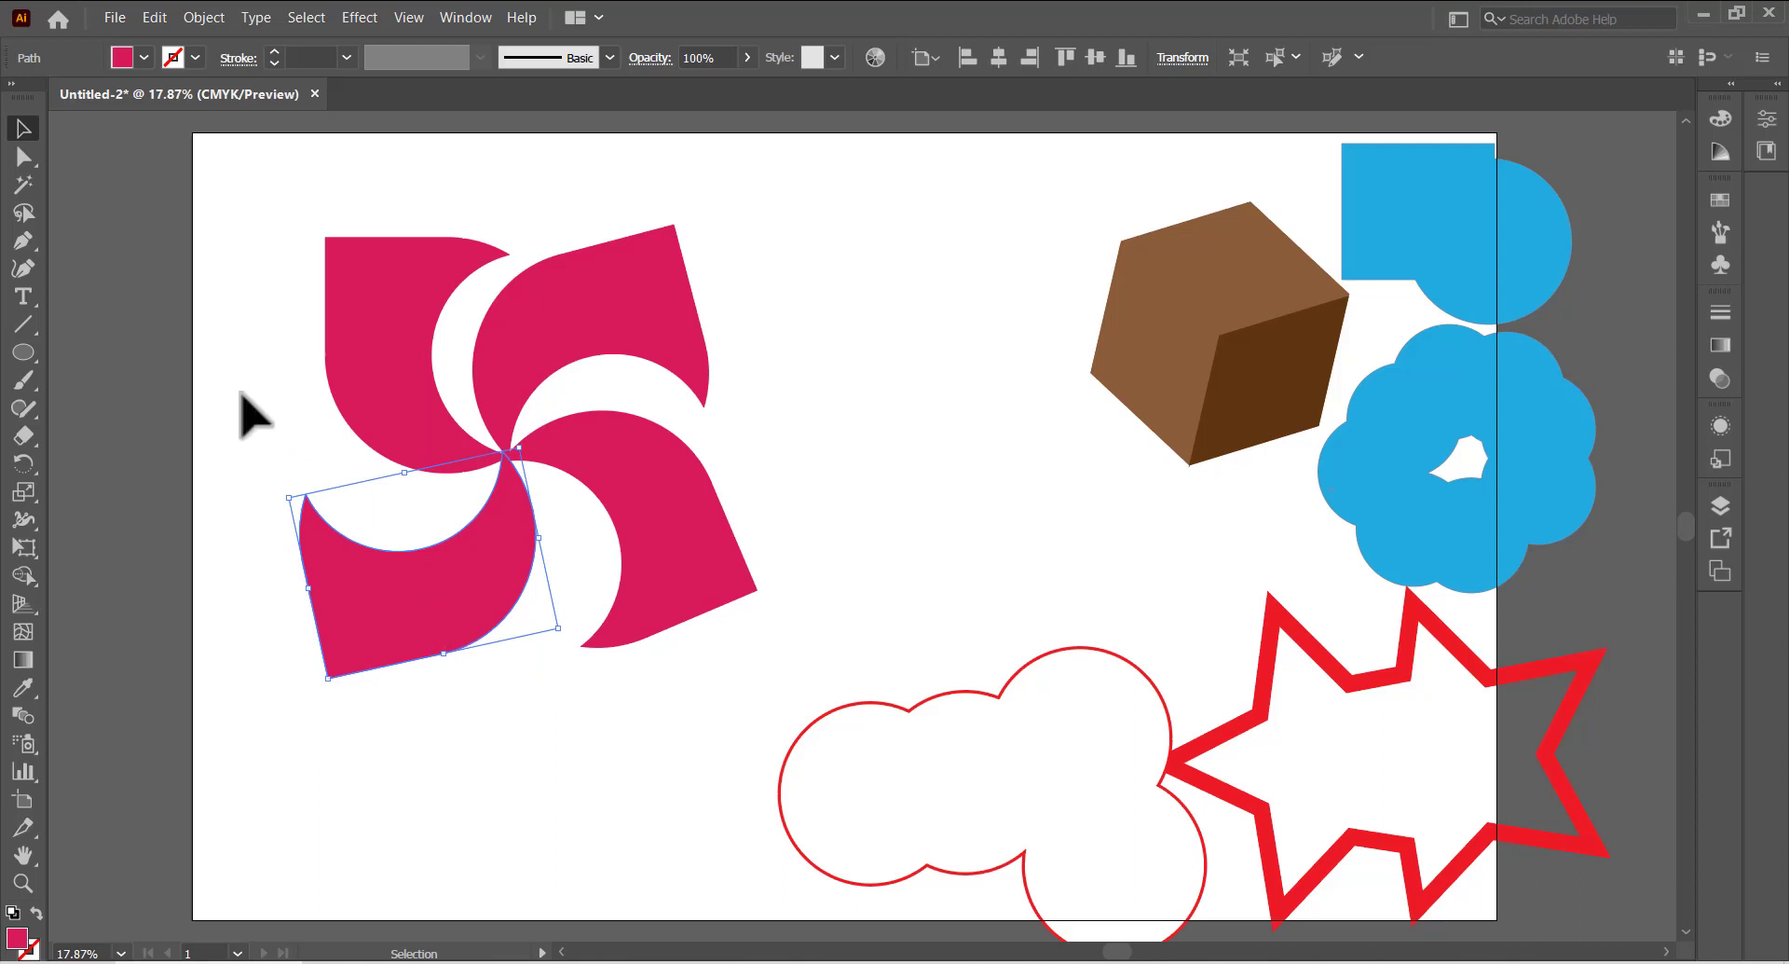
left_click(657, 607)
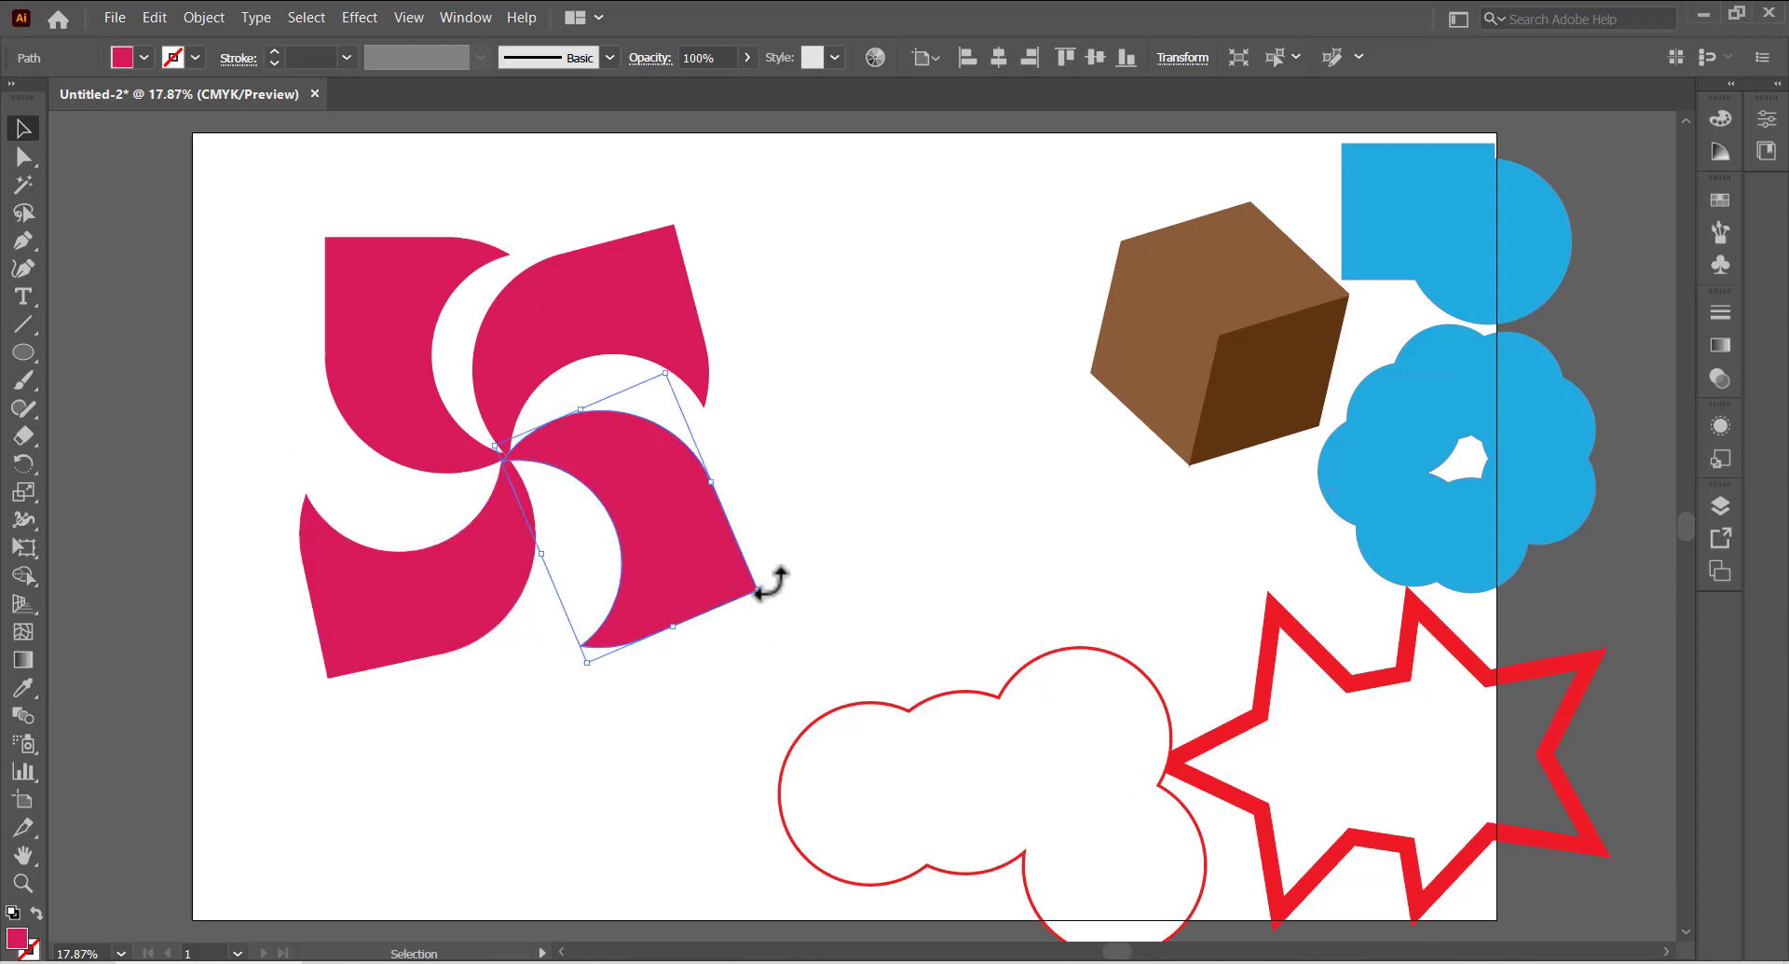
left_click_drag(770, 583, 689, 580)
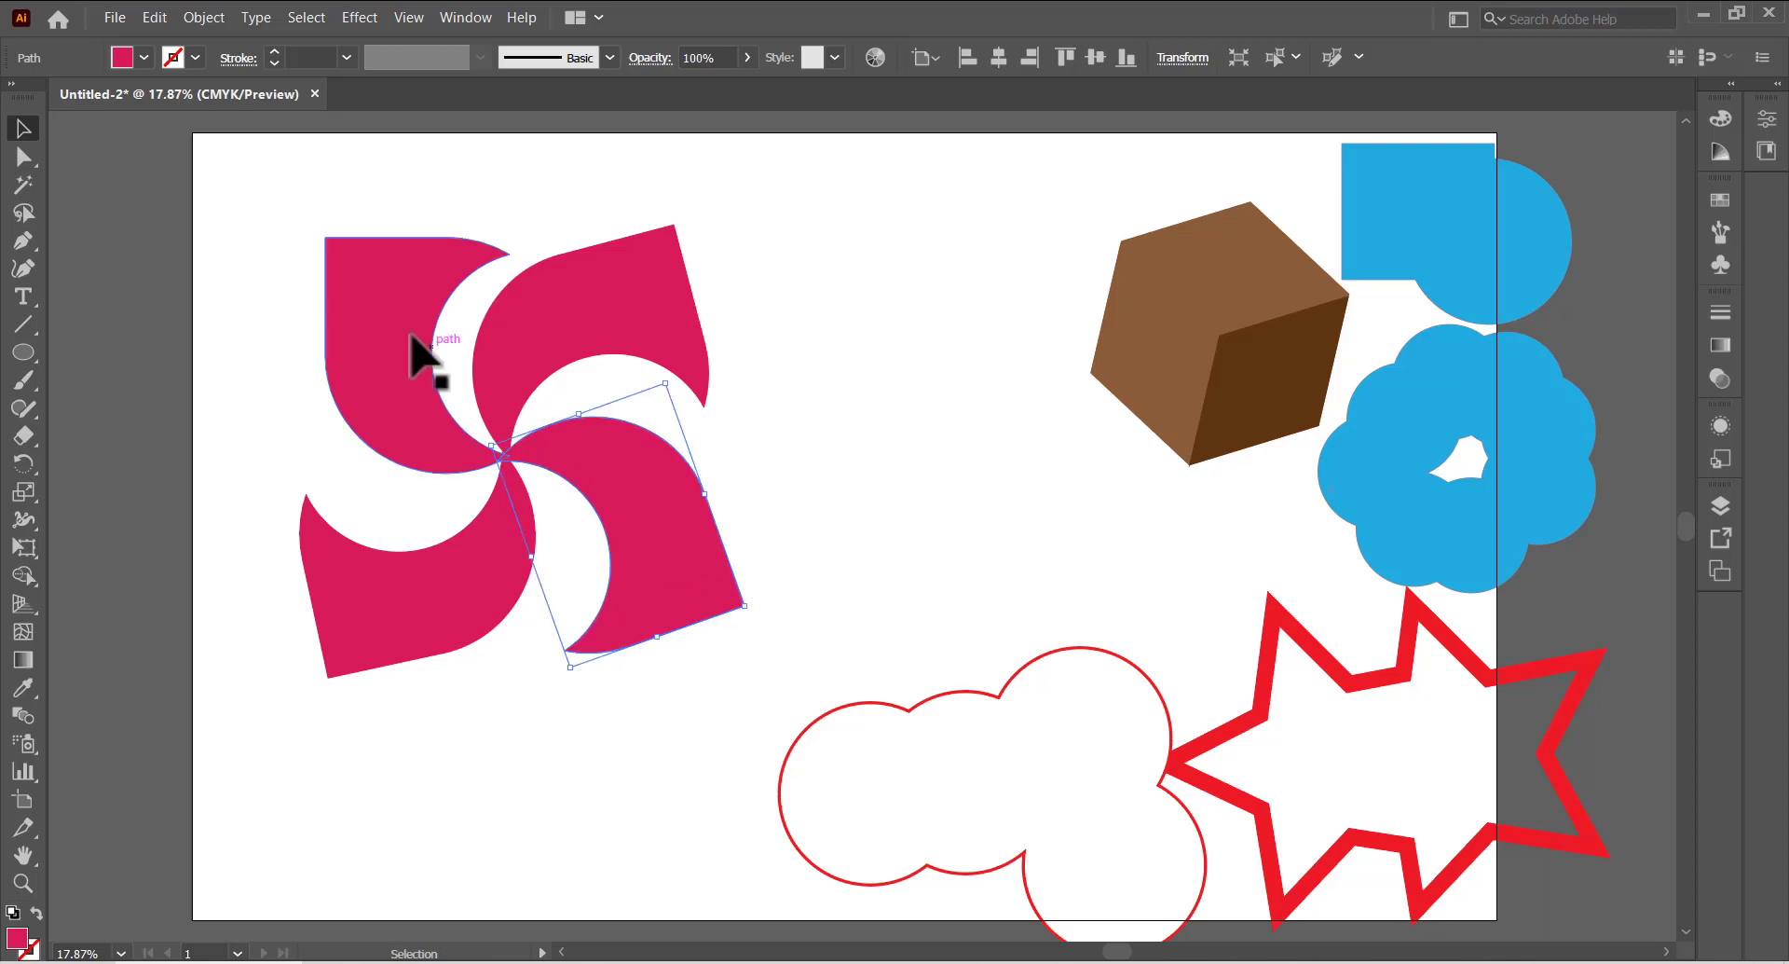
- Select the four crimson petals and group them
left_click(250, 308)
left_click_drag(208, 273, 663, 634)
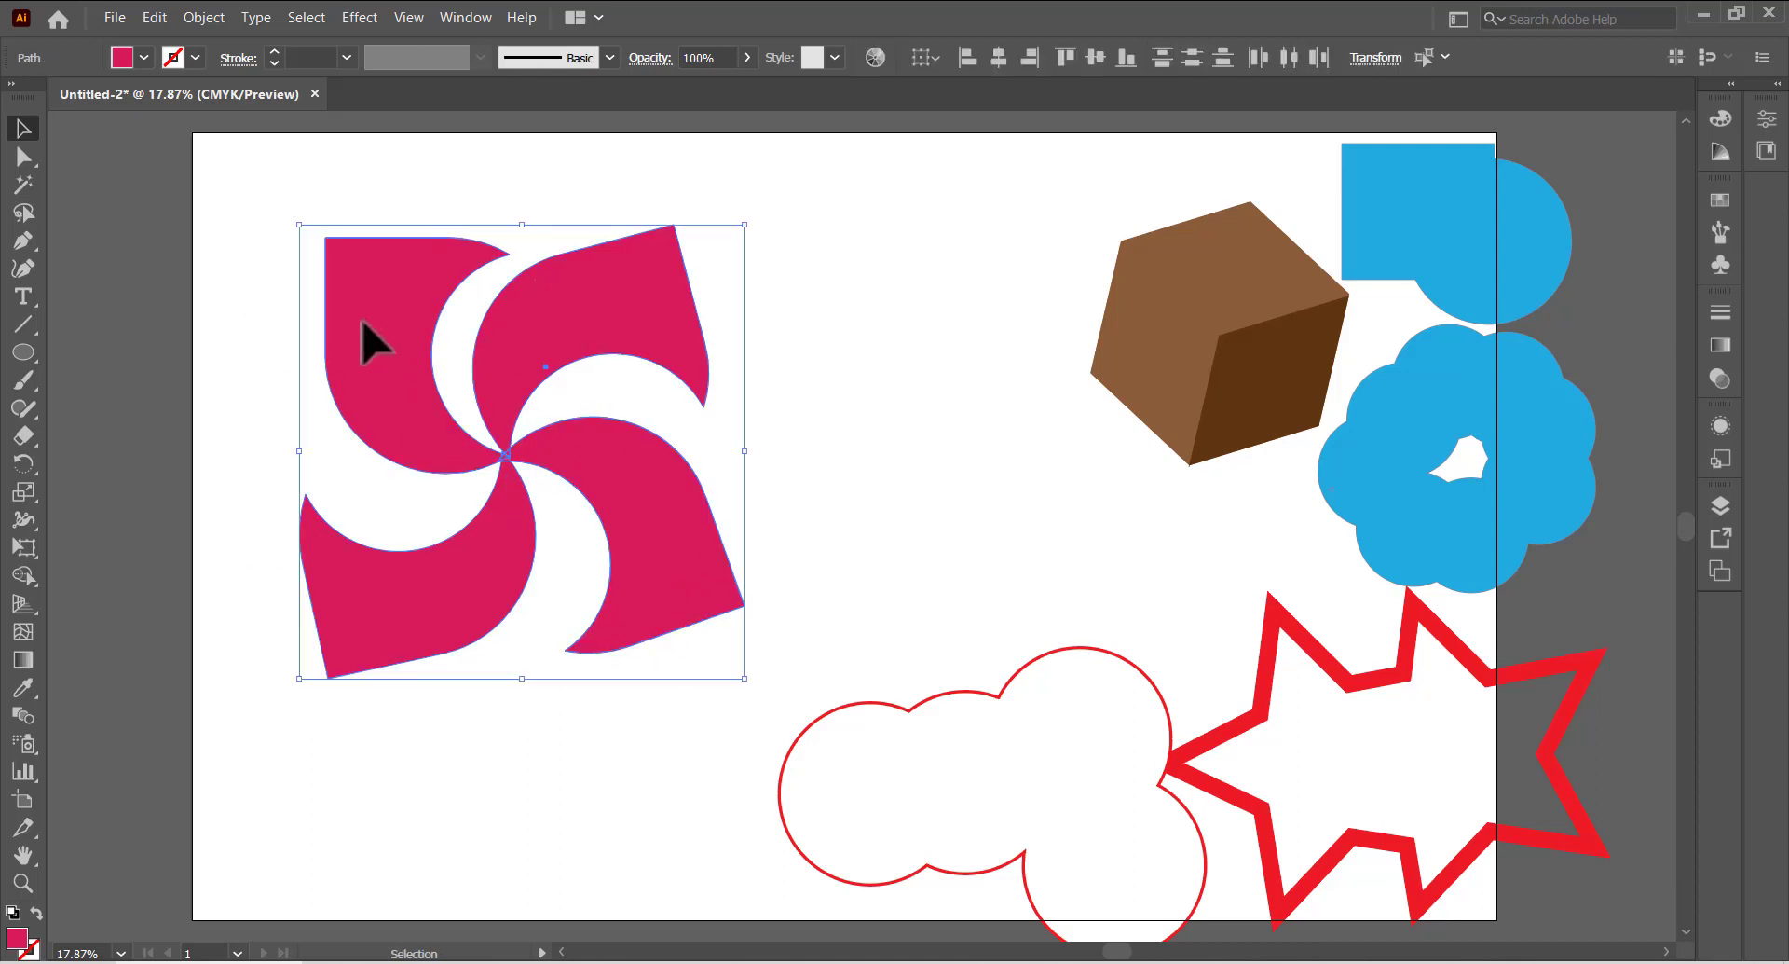
right_click(354, 326)
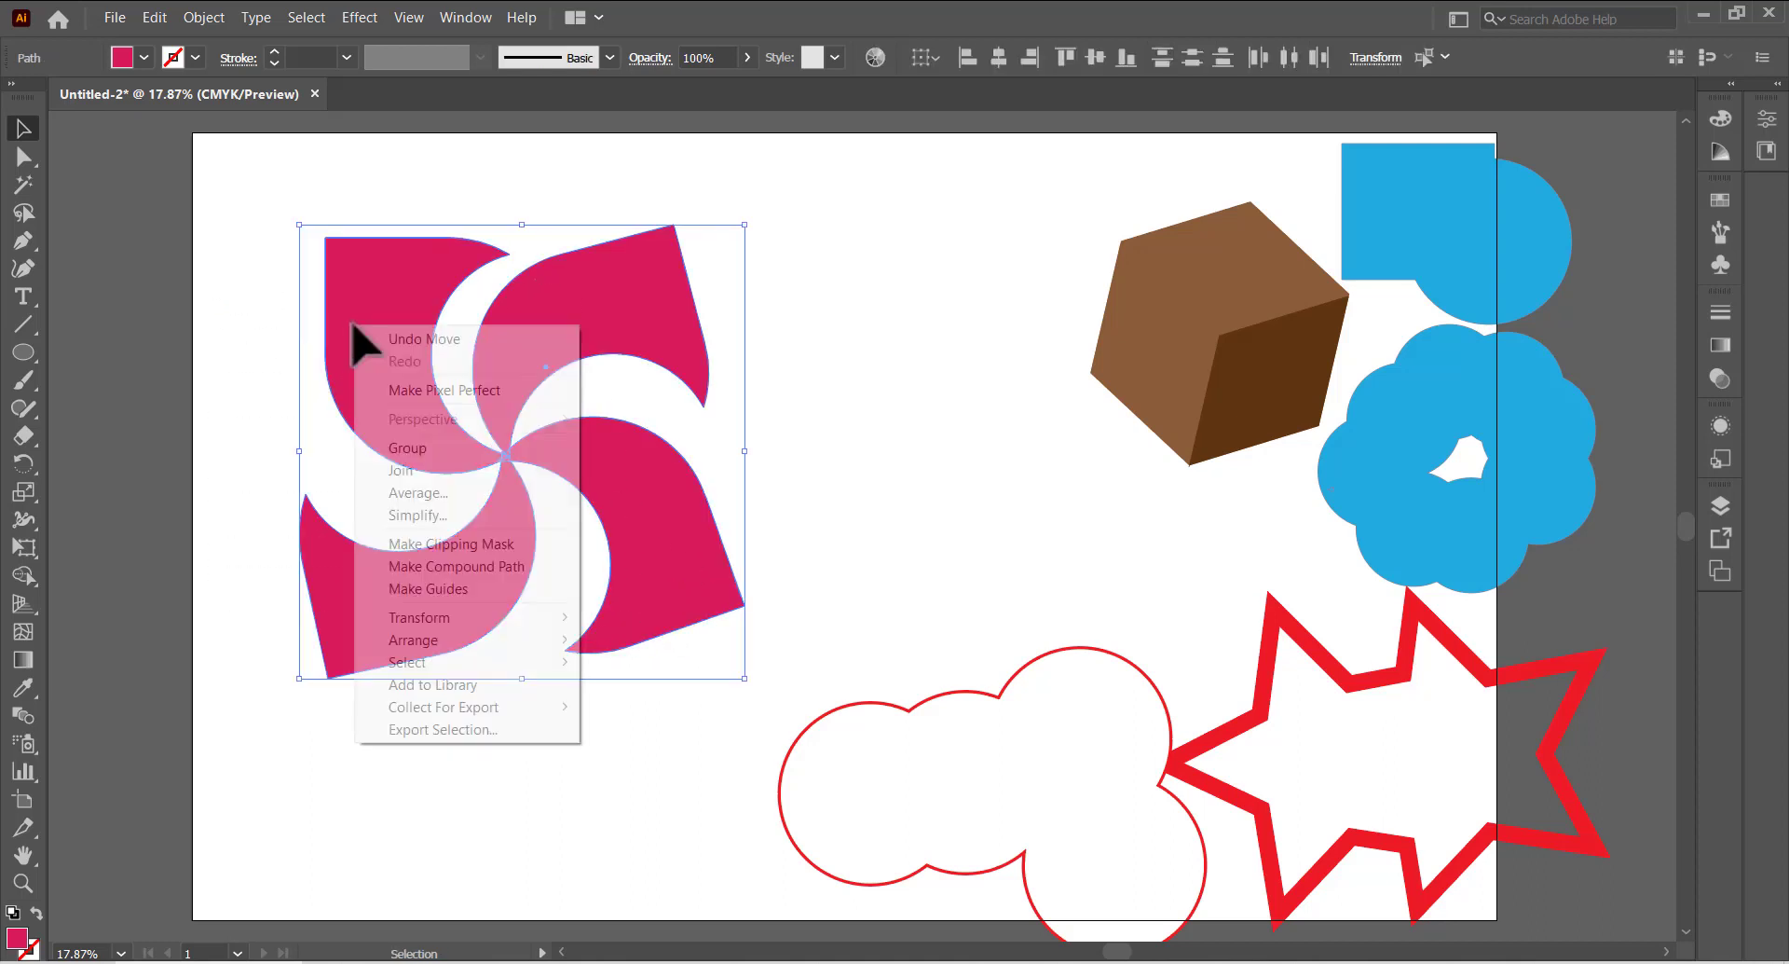
left_click(429, 451)
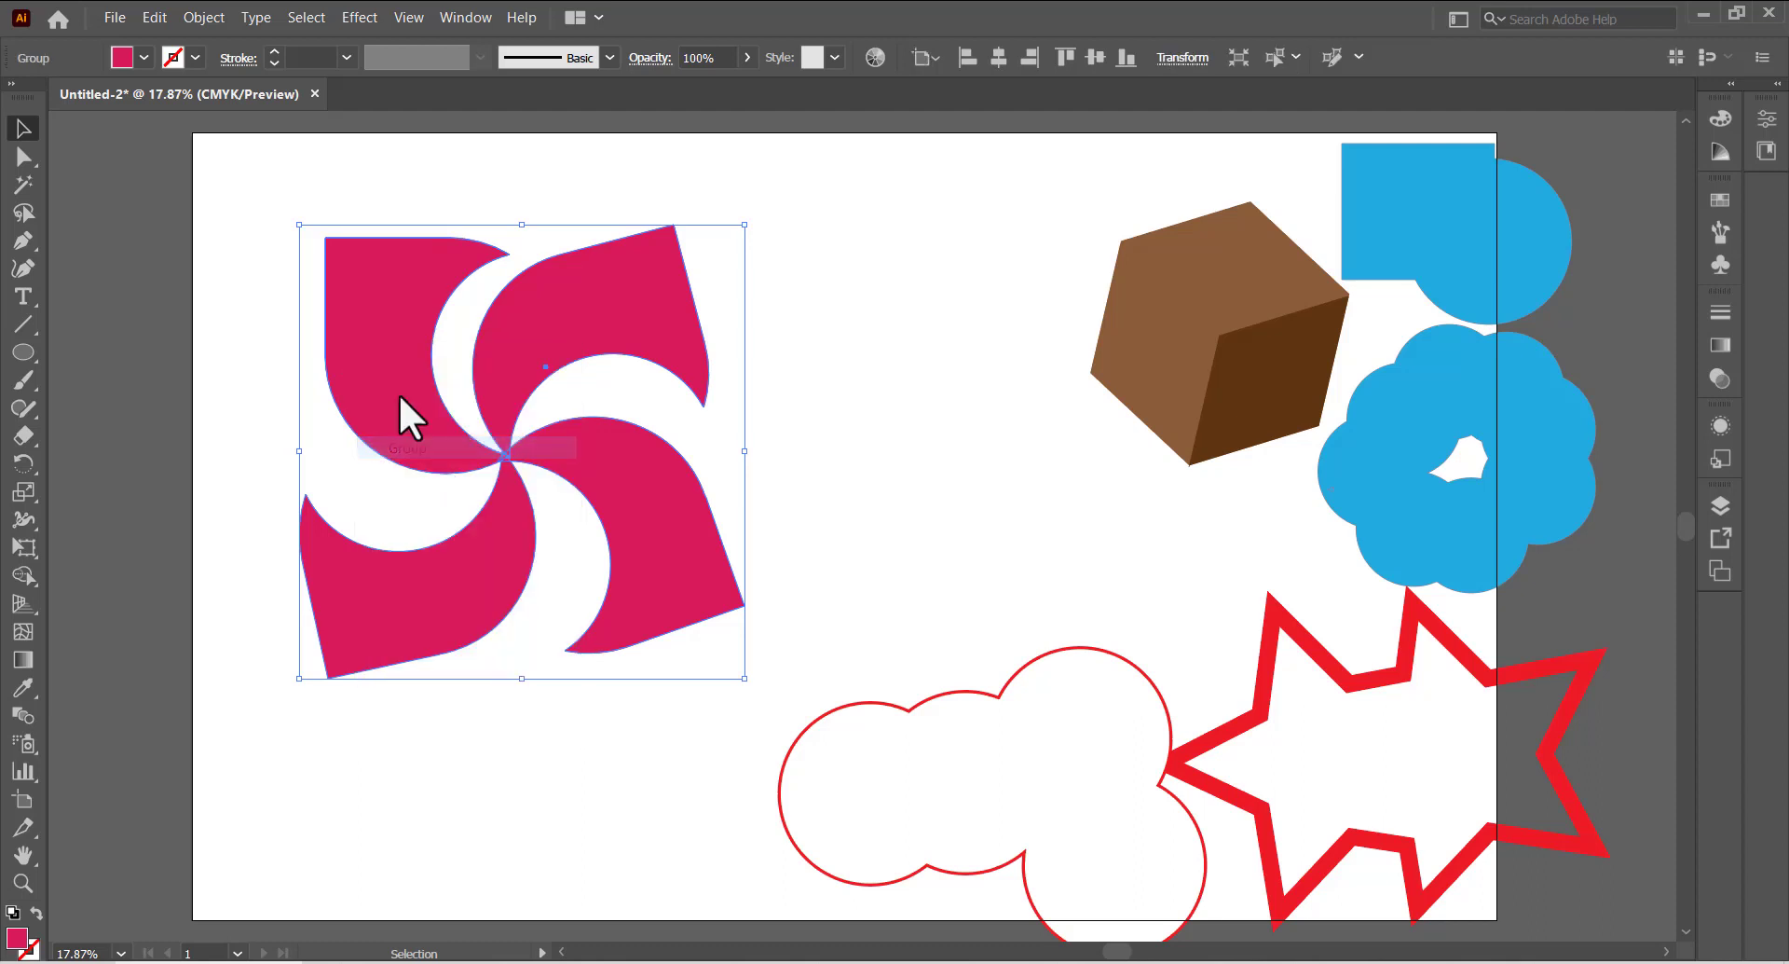
- Shrink the pinwheel group and place it between the brown cube and the red outlines, moving the cube up to make room
left_click_drag(398, 407, 757, 384)
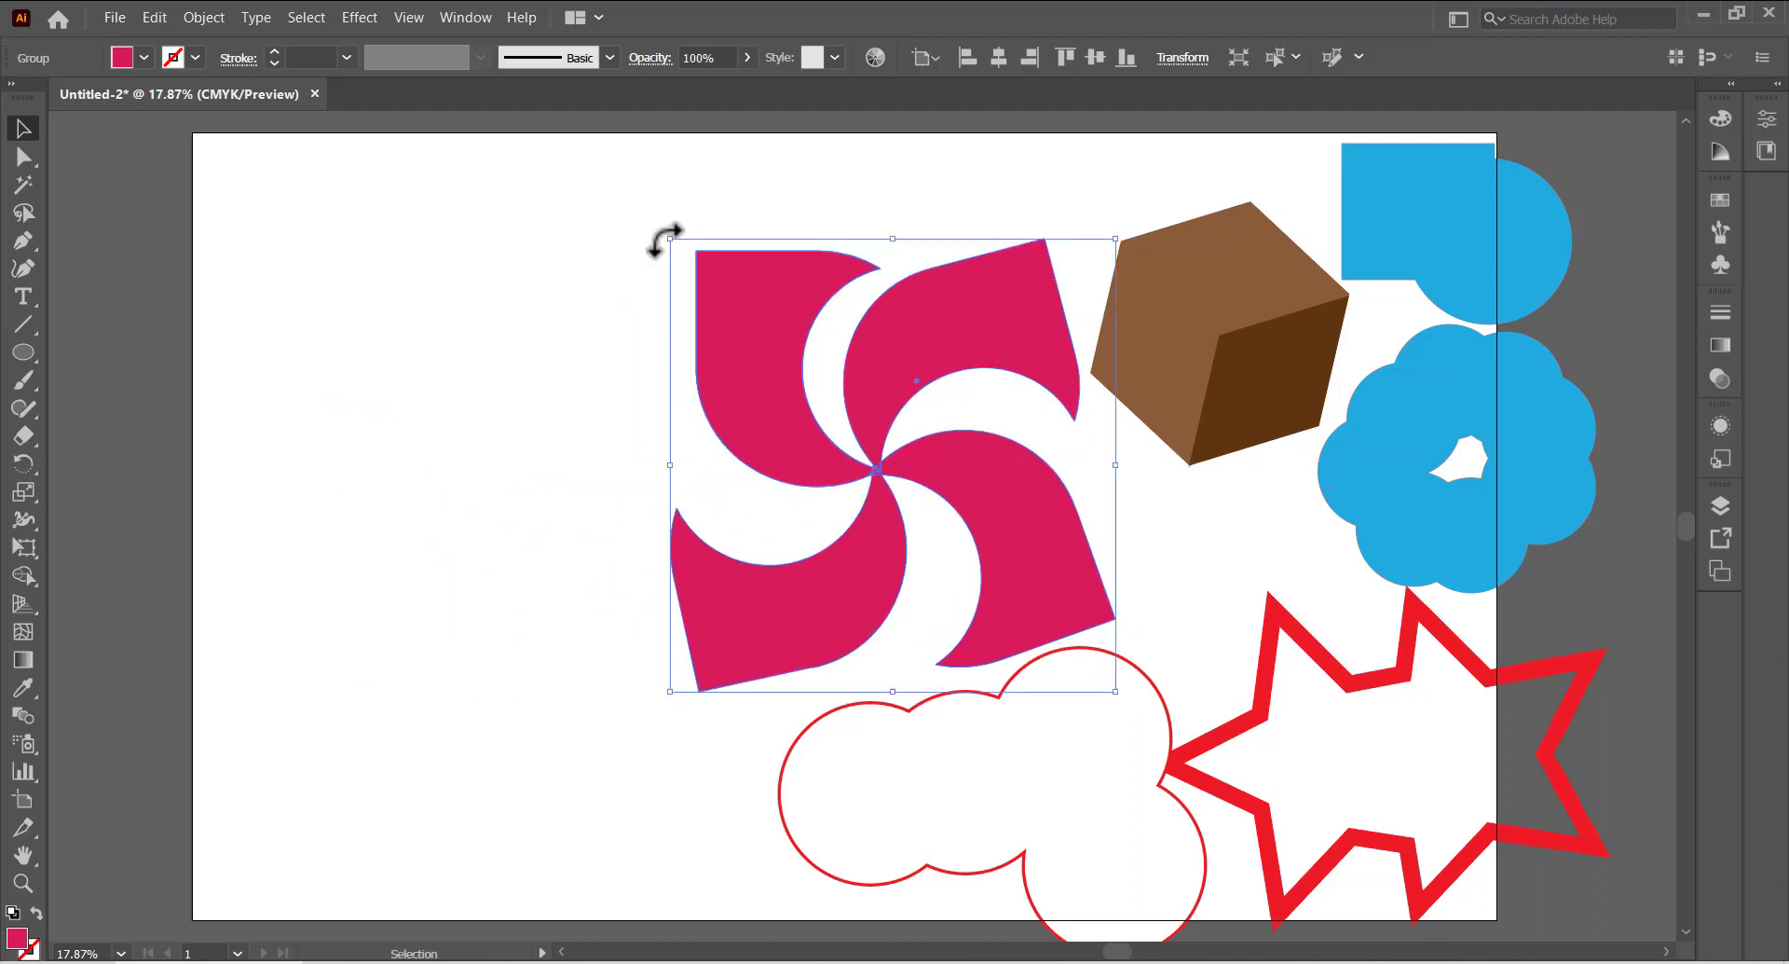
left_click_drag(669, 240, 901, 466)
left_click_drag(992, 554, 1141, 548)
left_click_drag(1118, 320, 1131, 261)
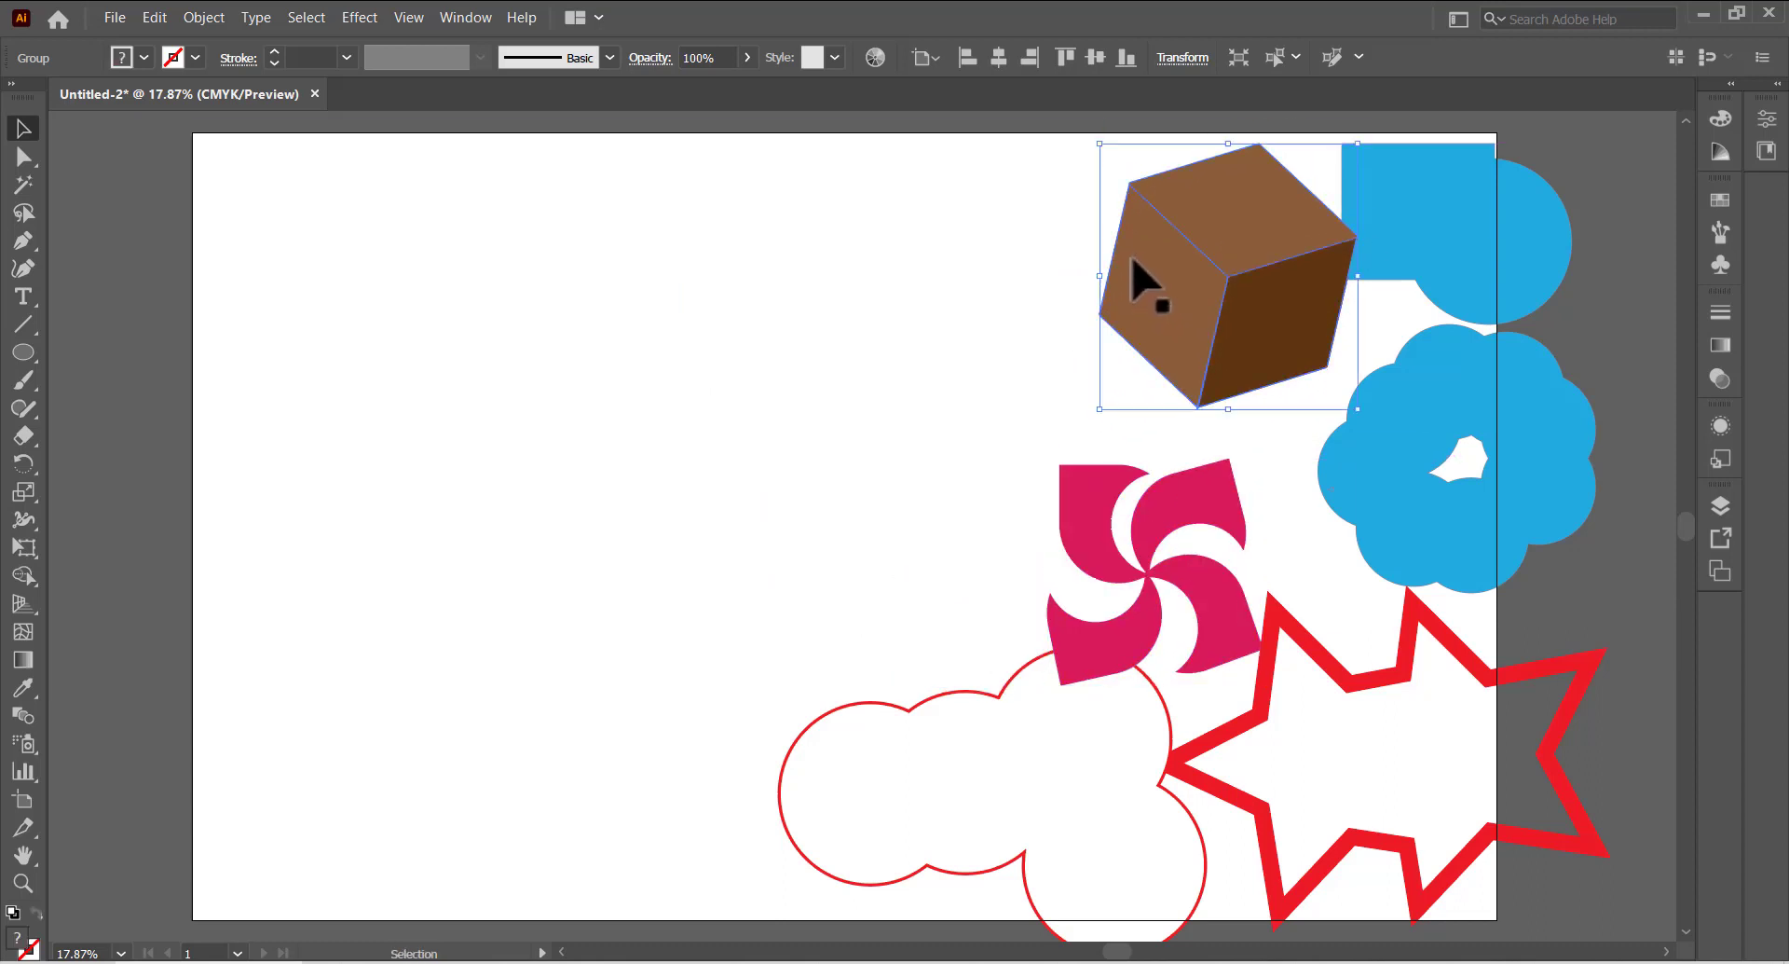
- Draw a slightly wide ellipse in the empty upper-left area of the artboard
left_click(20, 353)
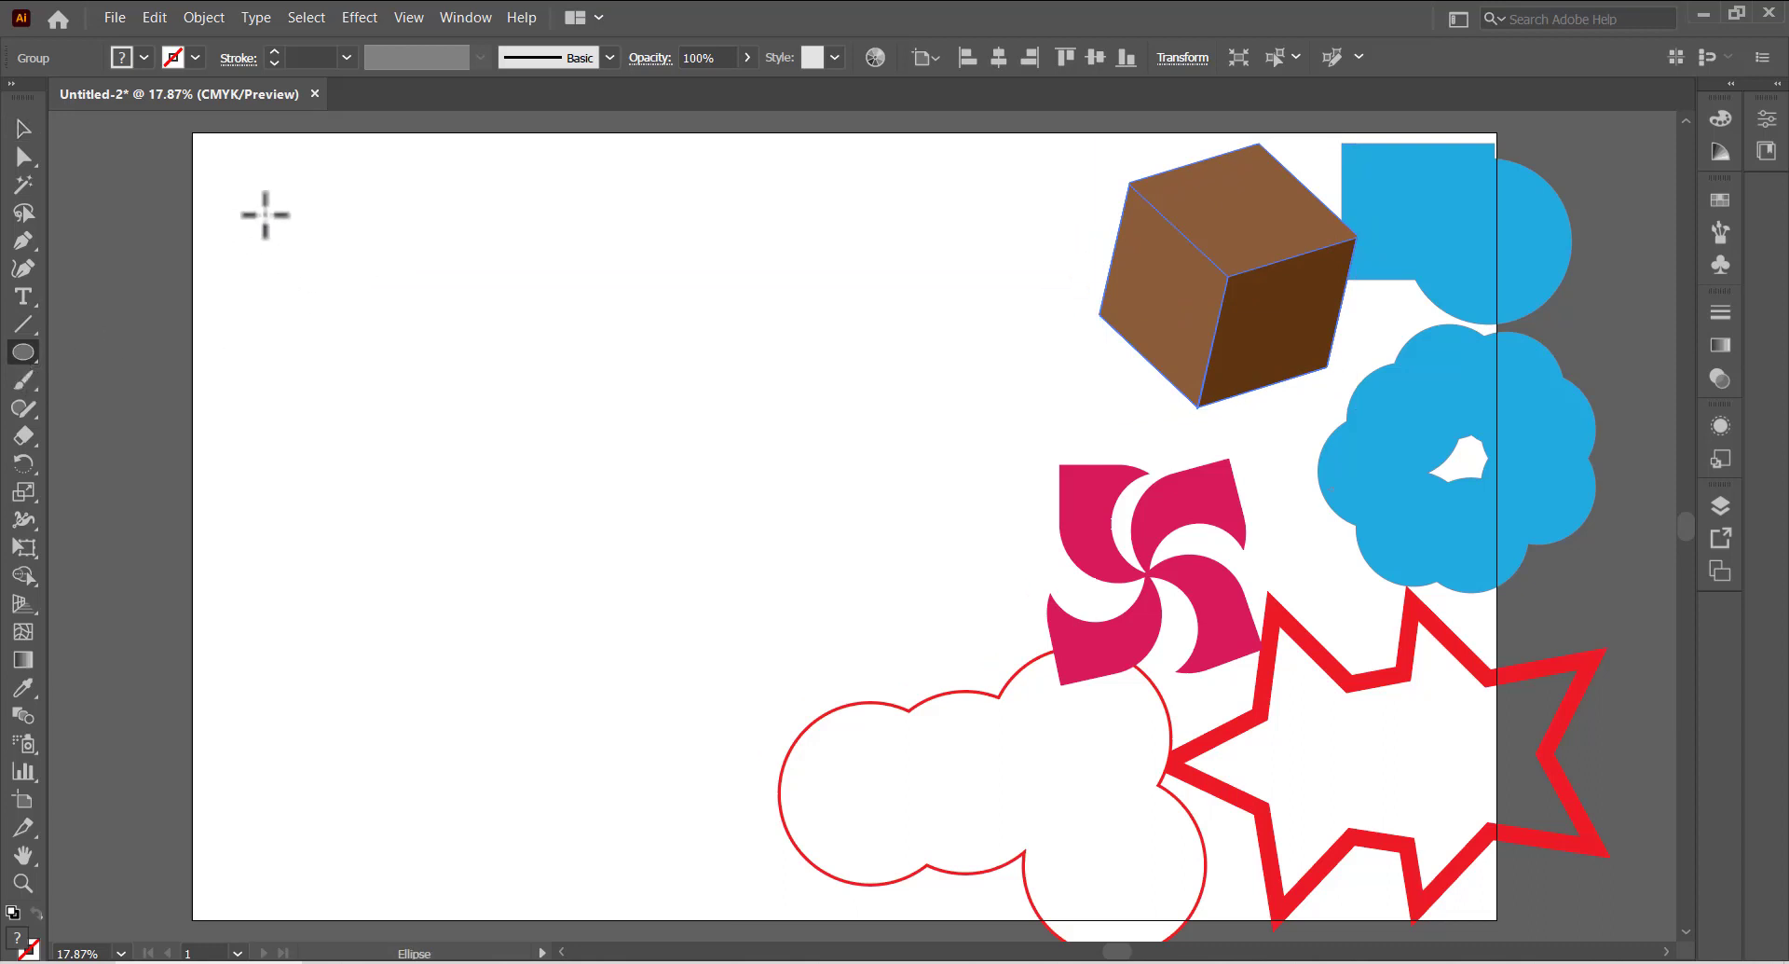
right_click(267, 218)
left_click(240, 192)
mouse_move(240, 196)
left_mouse_down()
mouse_move(467, 371)
mouse_move(492, 423)
mouse_move(403, 316)
mouse_move(454, 406)
mouse_move(465, 388)
left_mouse_up()
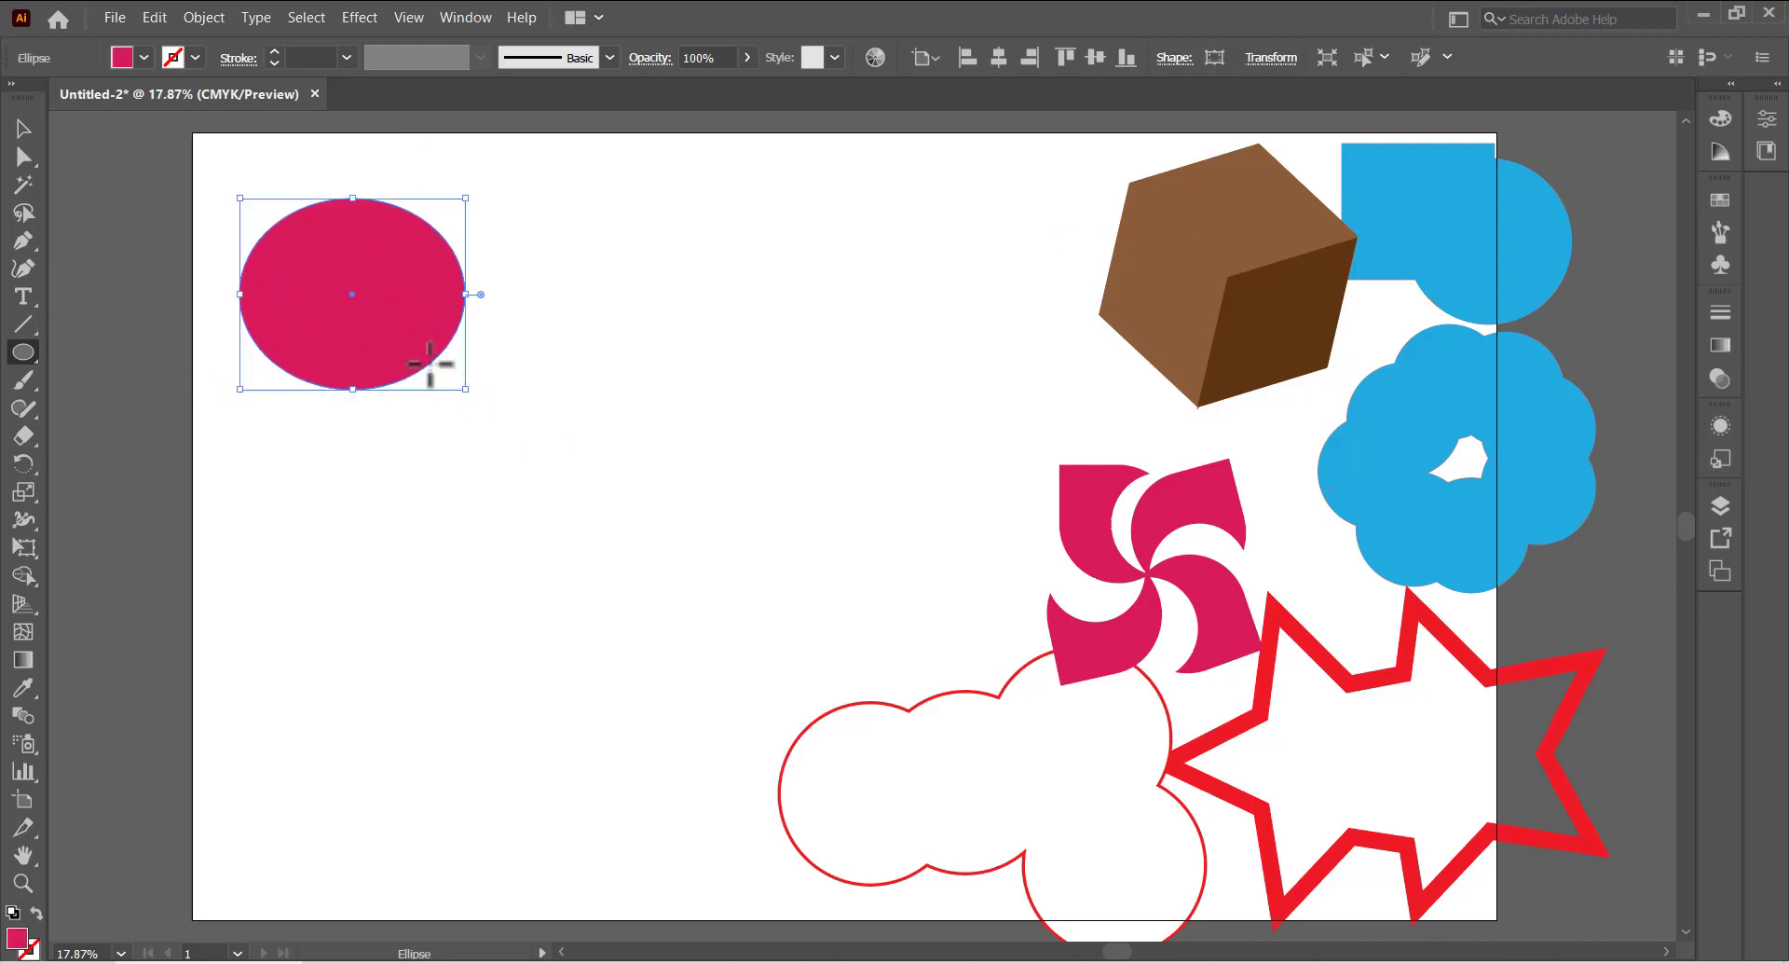
- Fill the ellipse with yellow-green and place two copies below it so that all three ellipses overlap
left_click(144, 58)
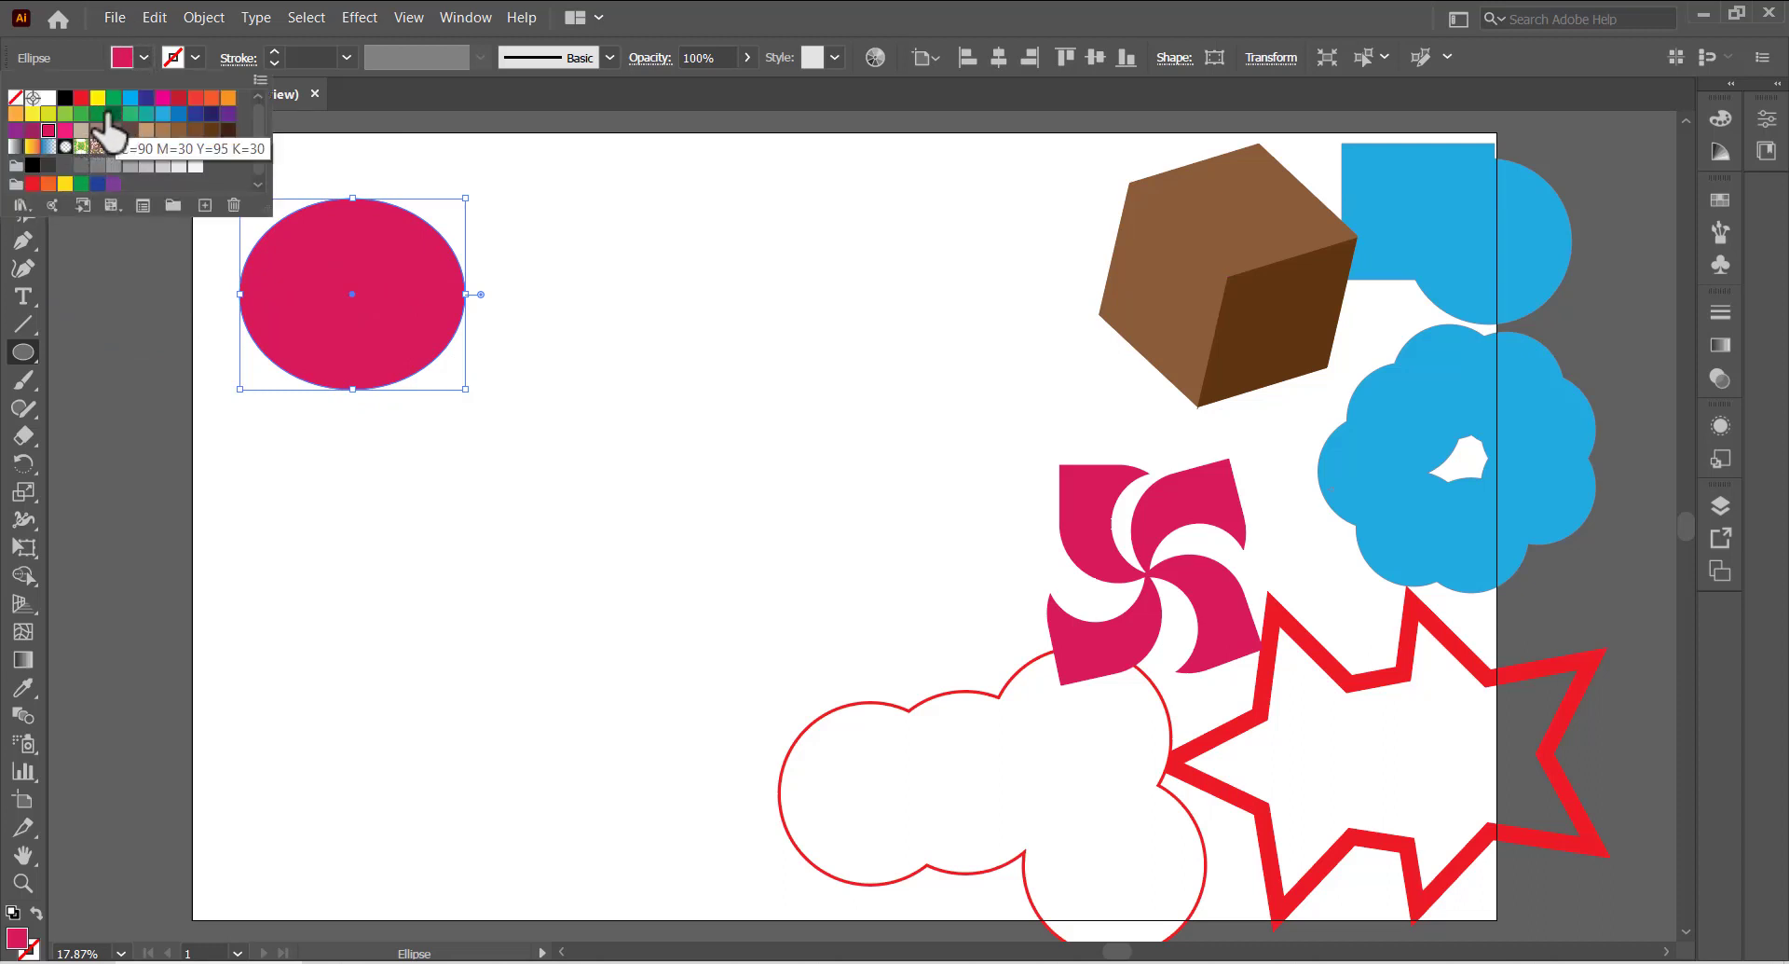
left_click(49, 114)
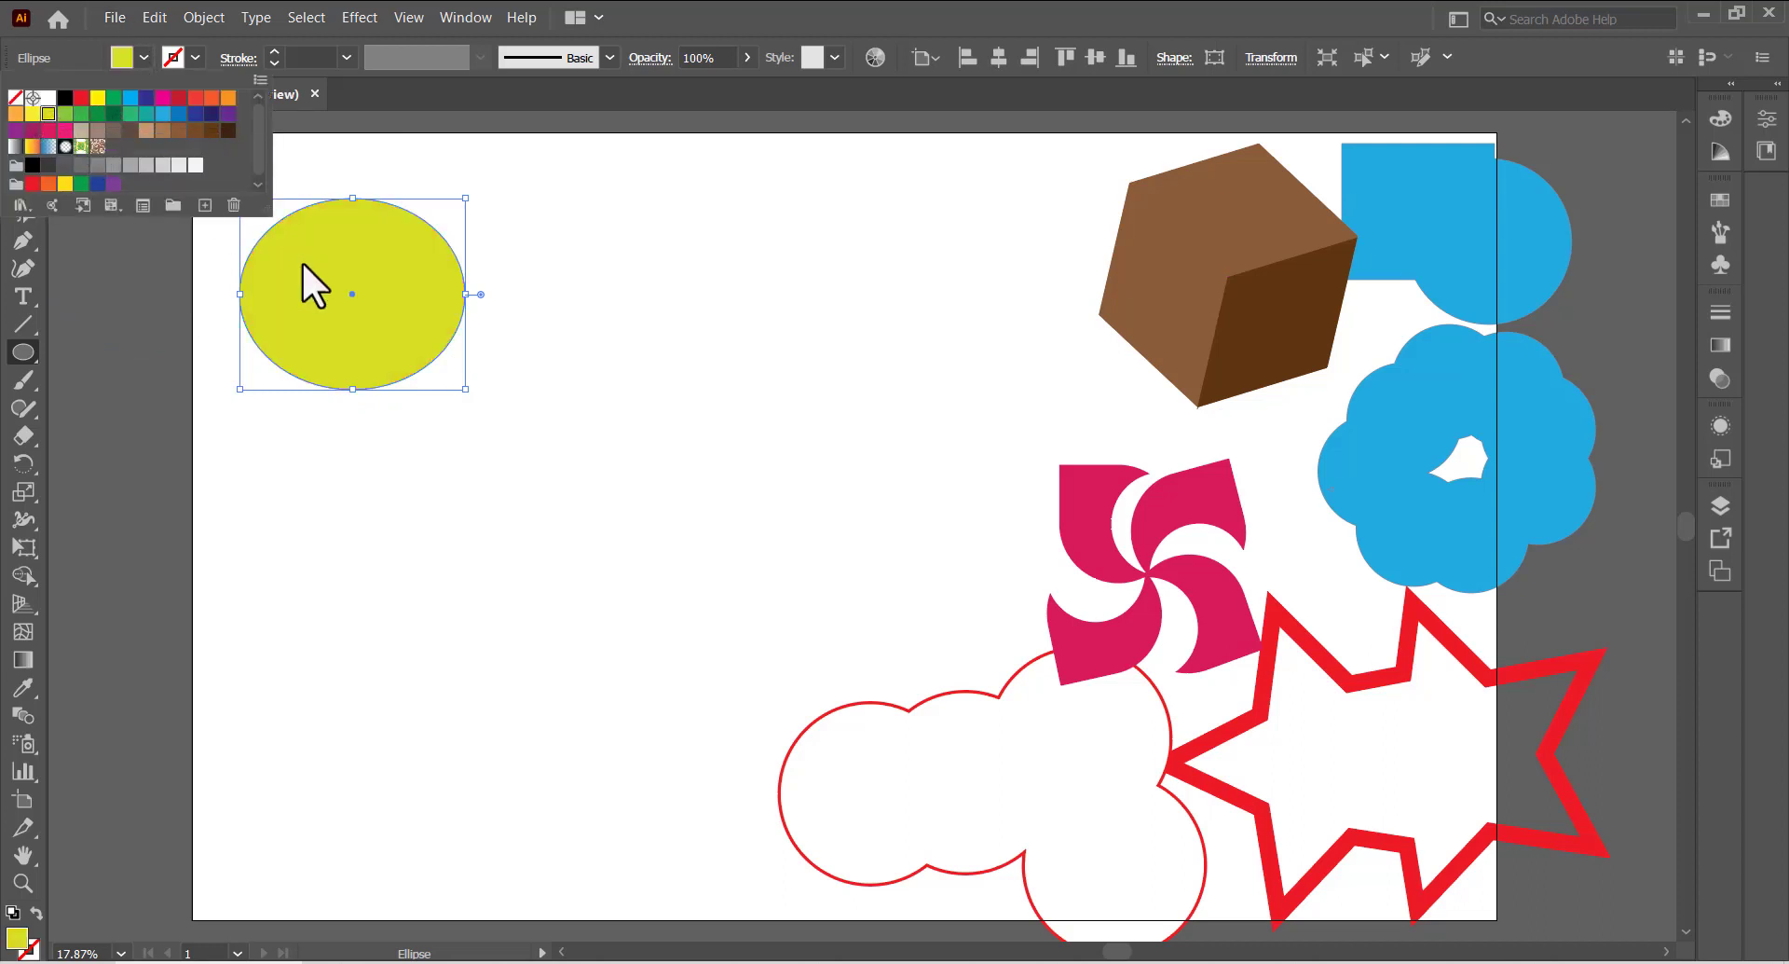
left_click(349, 295)
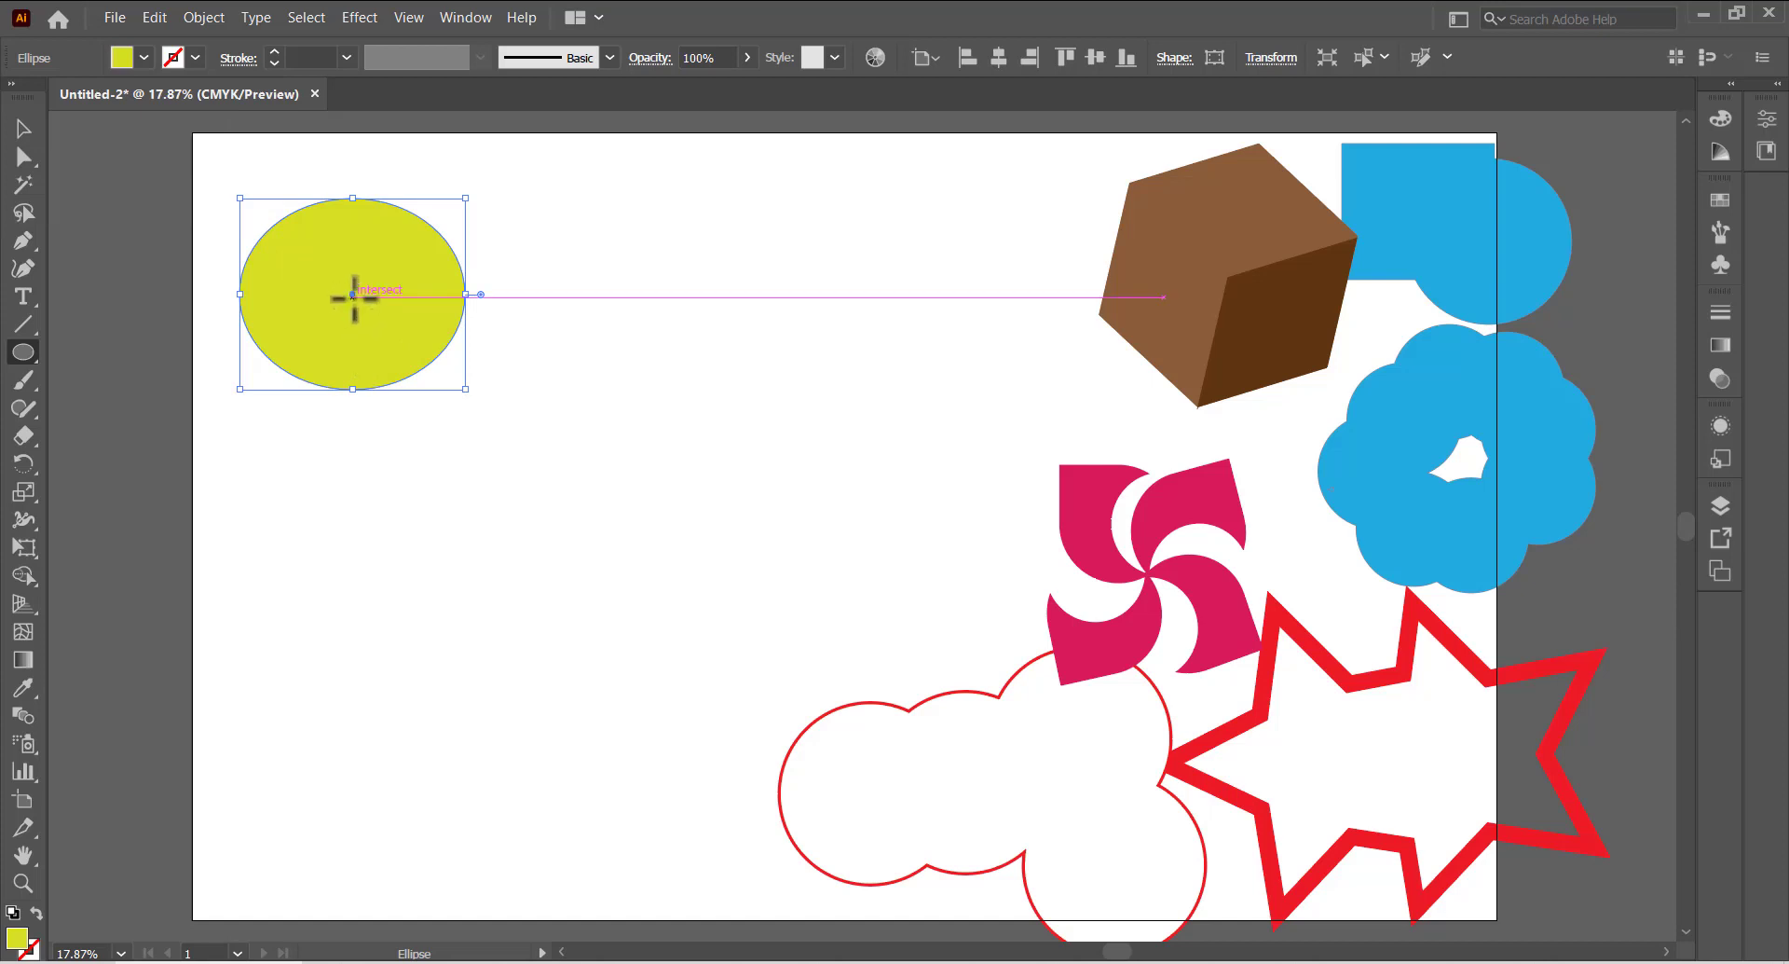
key("v")
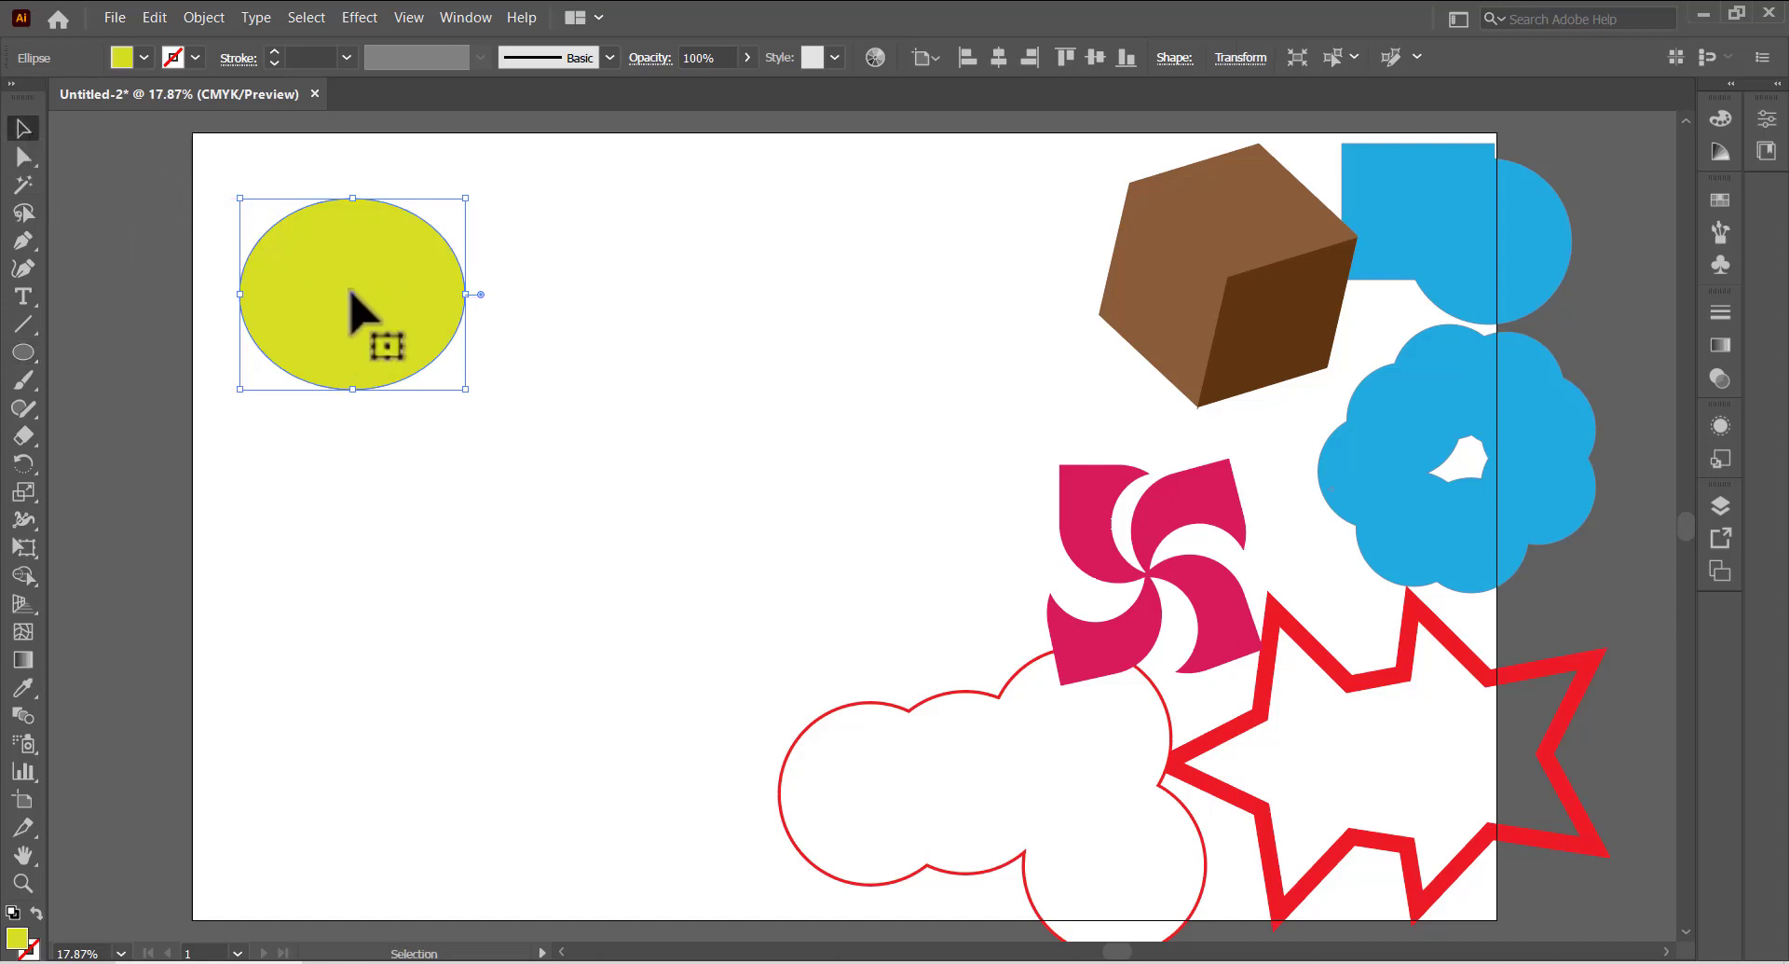
left_click_drag(350, 294, 338, 436)
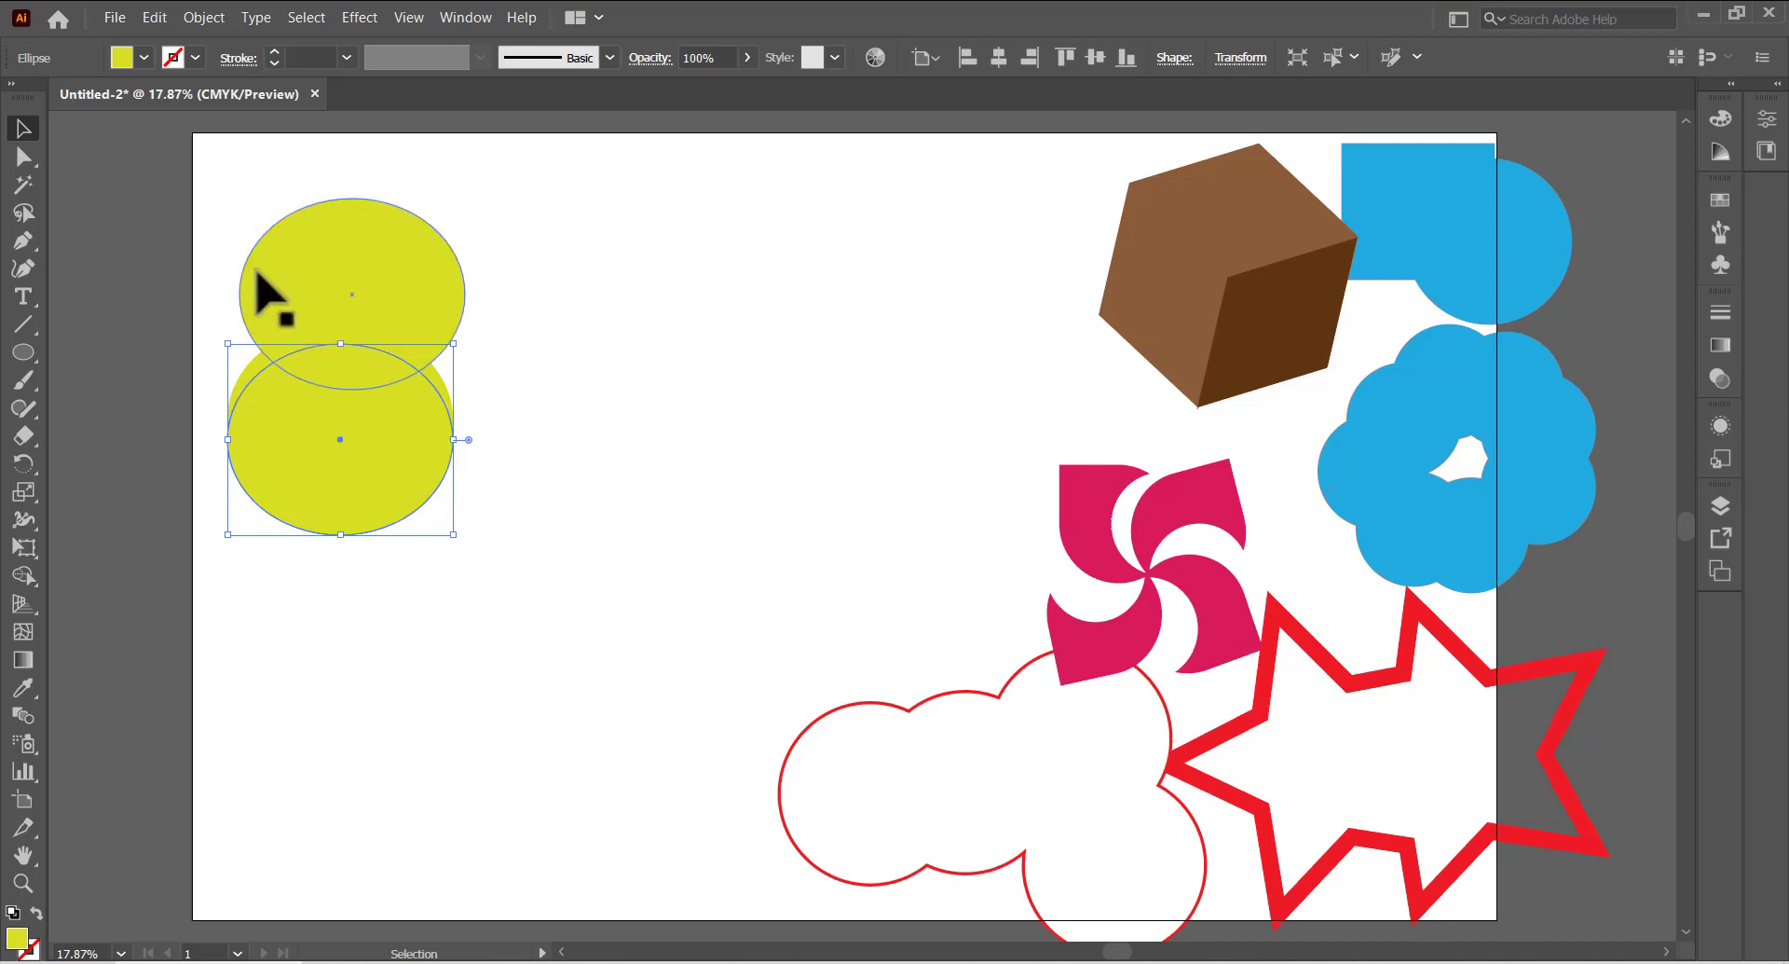
- Select the three ellipses and merge the upper ellipse's regions into one full ellipse with the Shape Builder tool
left_click_drag(145, 160, 522, 427)
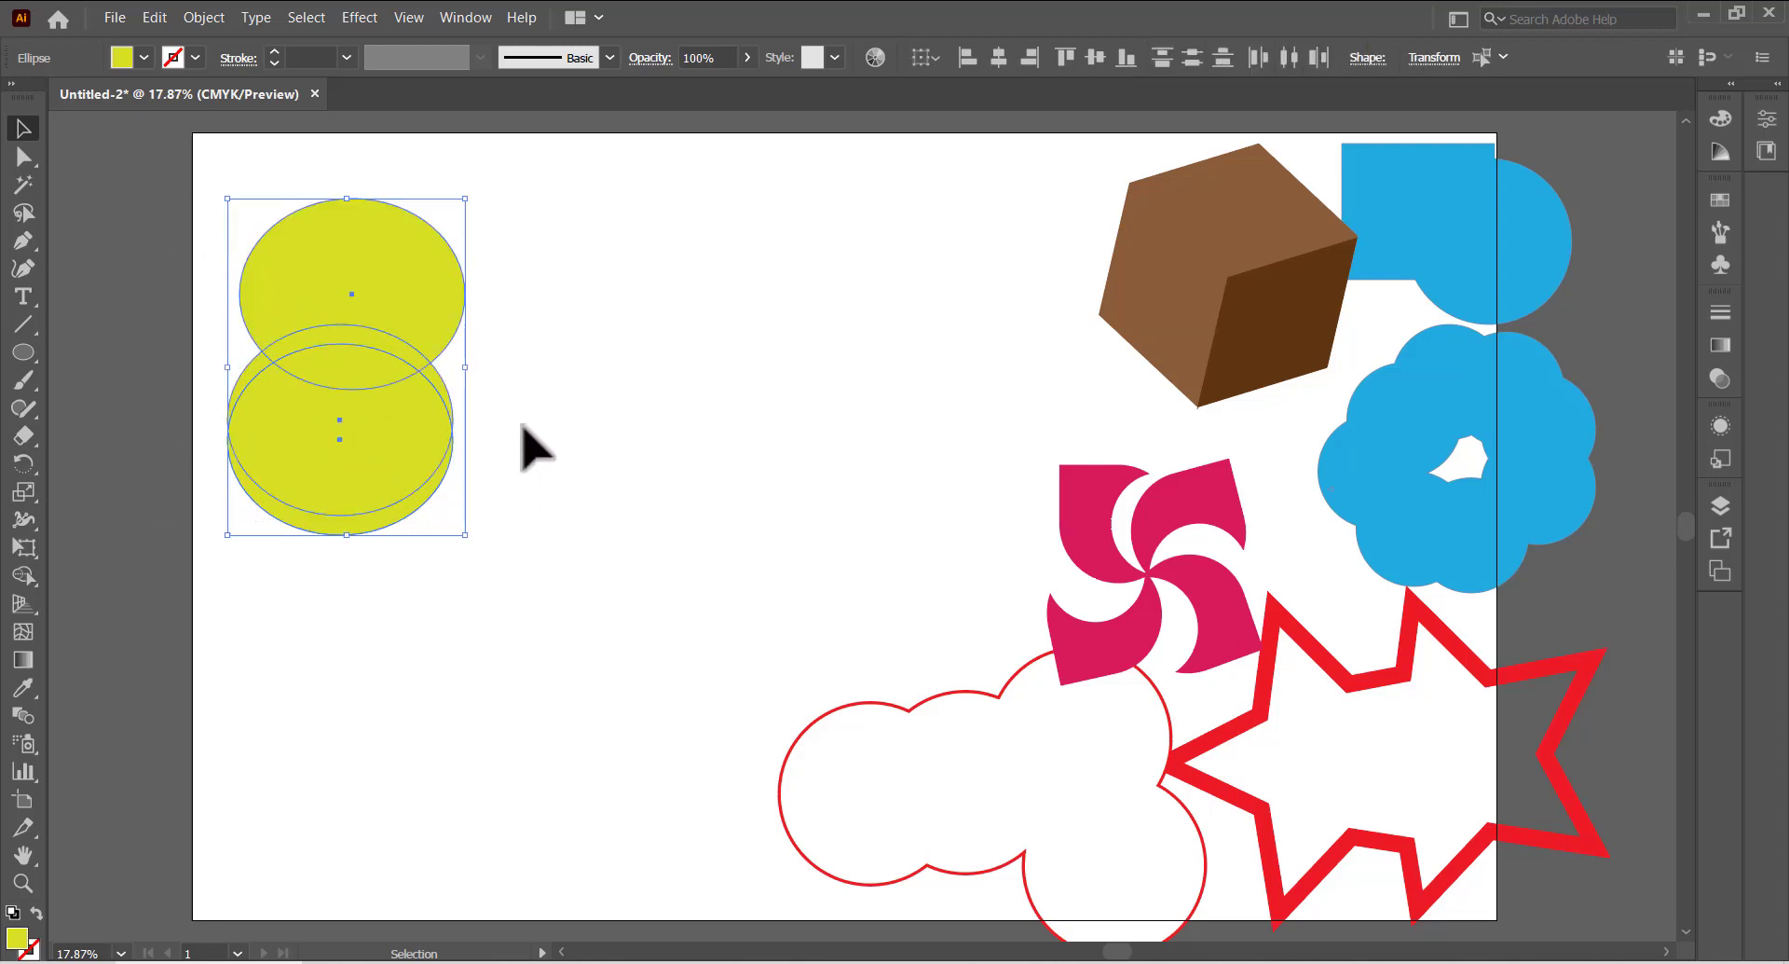
left_click(21, 577)
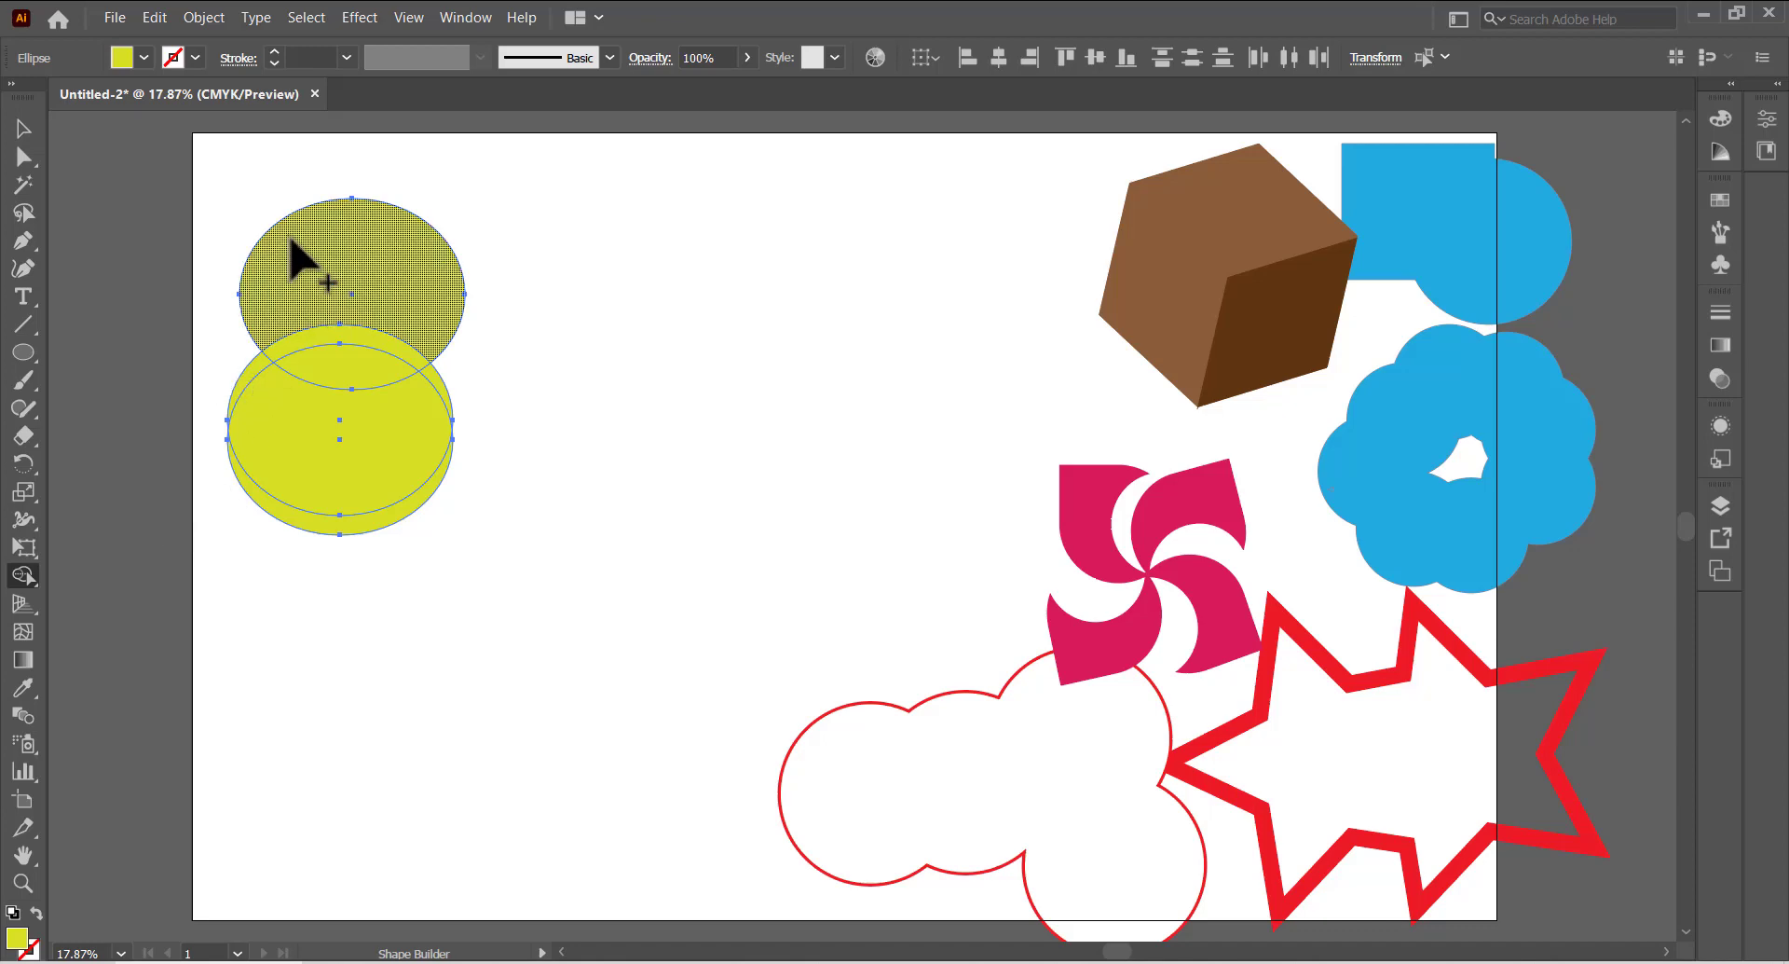
mouse_move(294, 260)
left_mouse_down()
mouse_move(332, 319)
mouse_move(440, 391)
left_mouse_up()
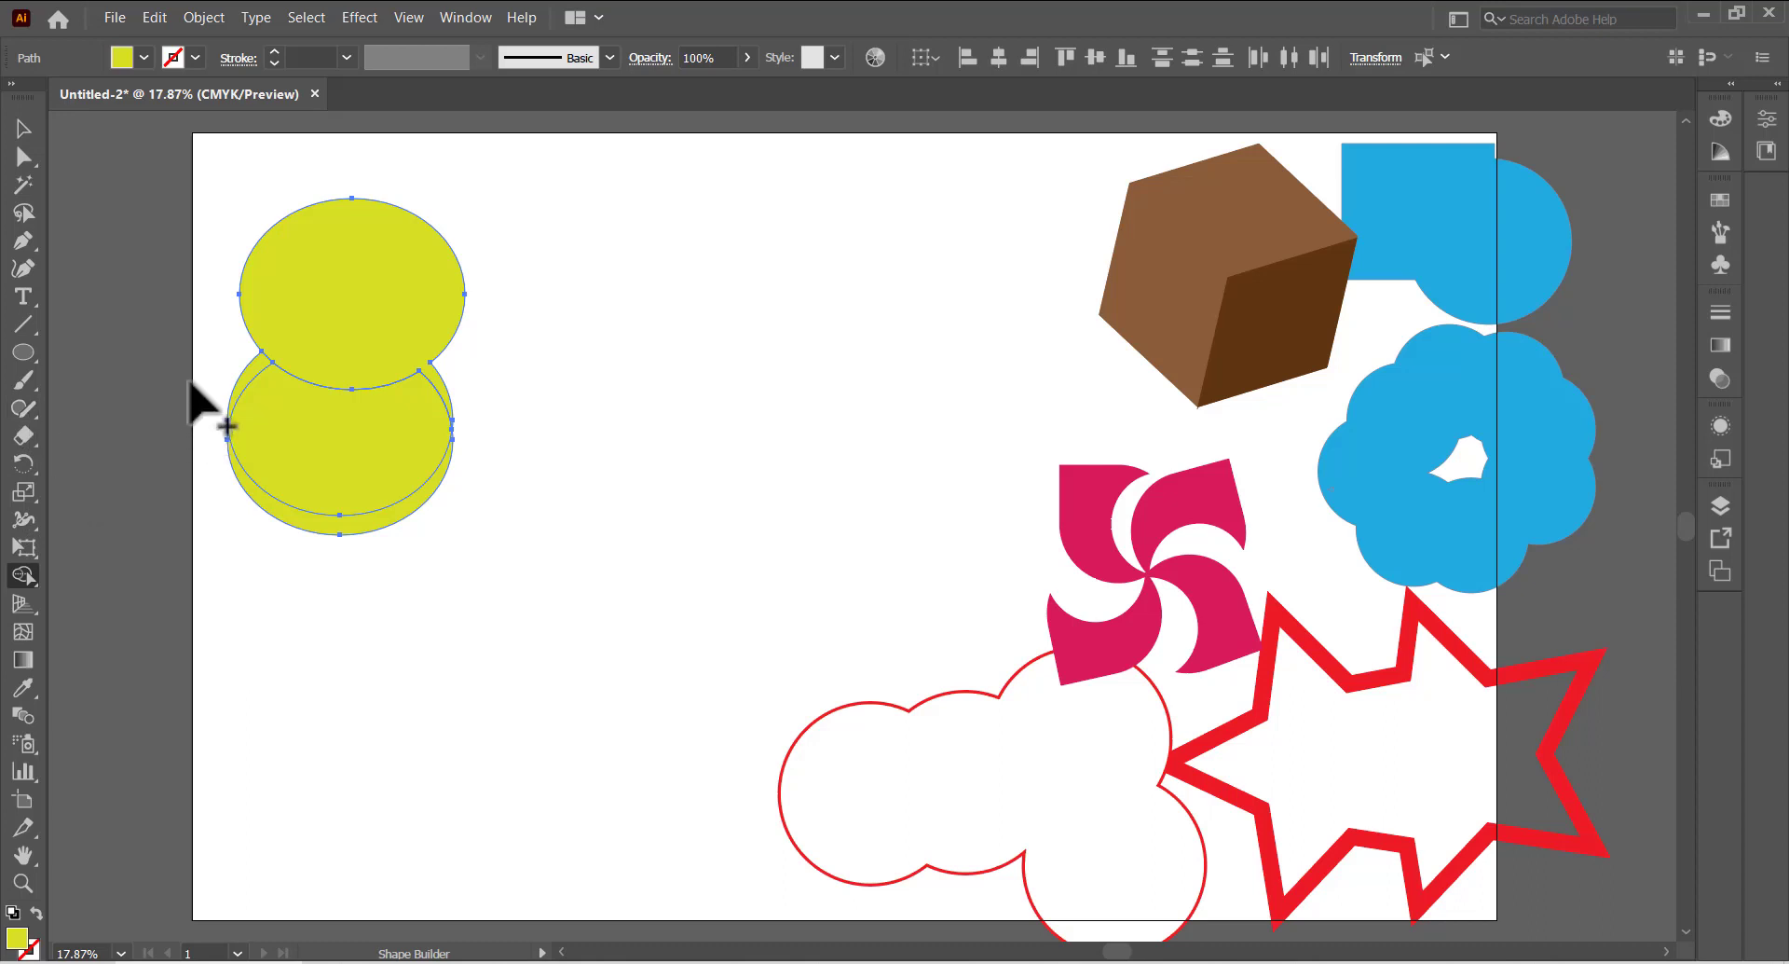
- Subtract the lower ellipses' regions to leave a curved speech-bubble tail, and move the finished bubble beside the brown cube
left_click_drag(207, 375, 255, 421)
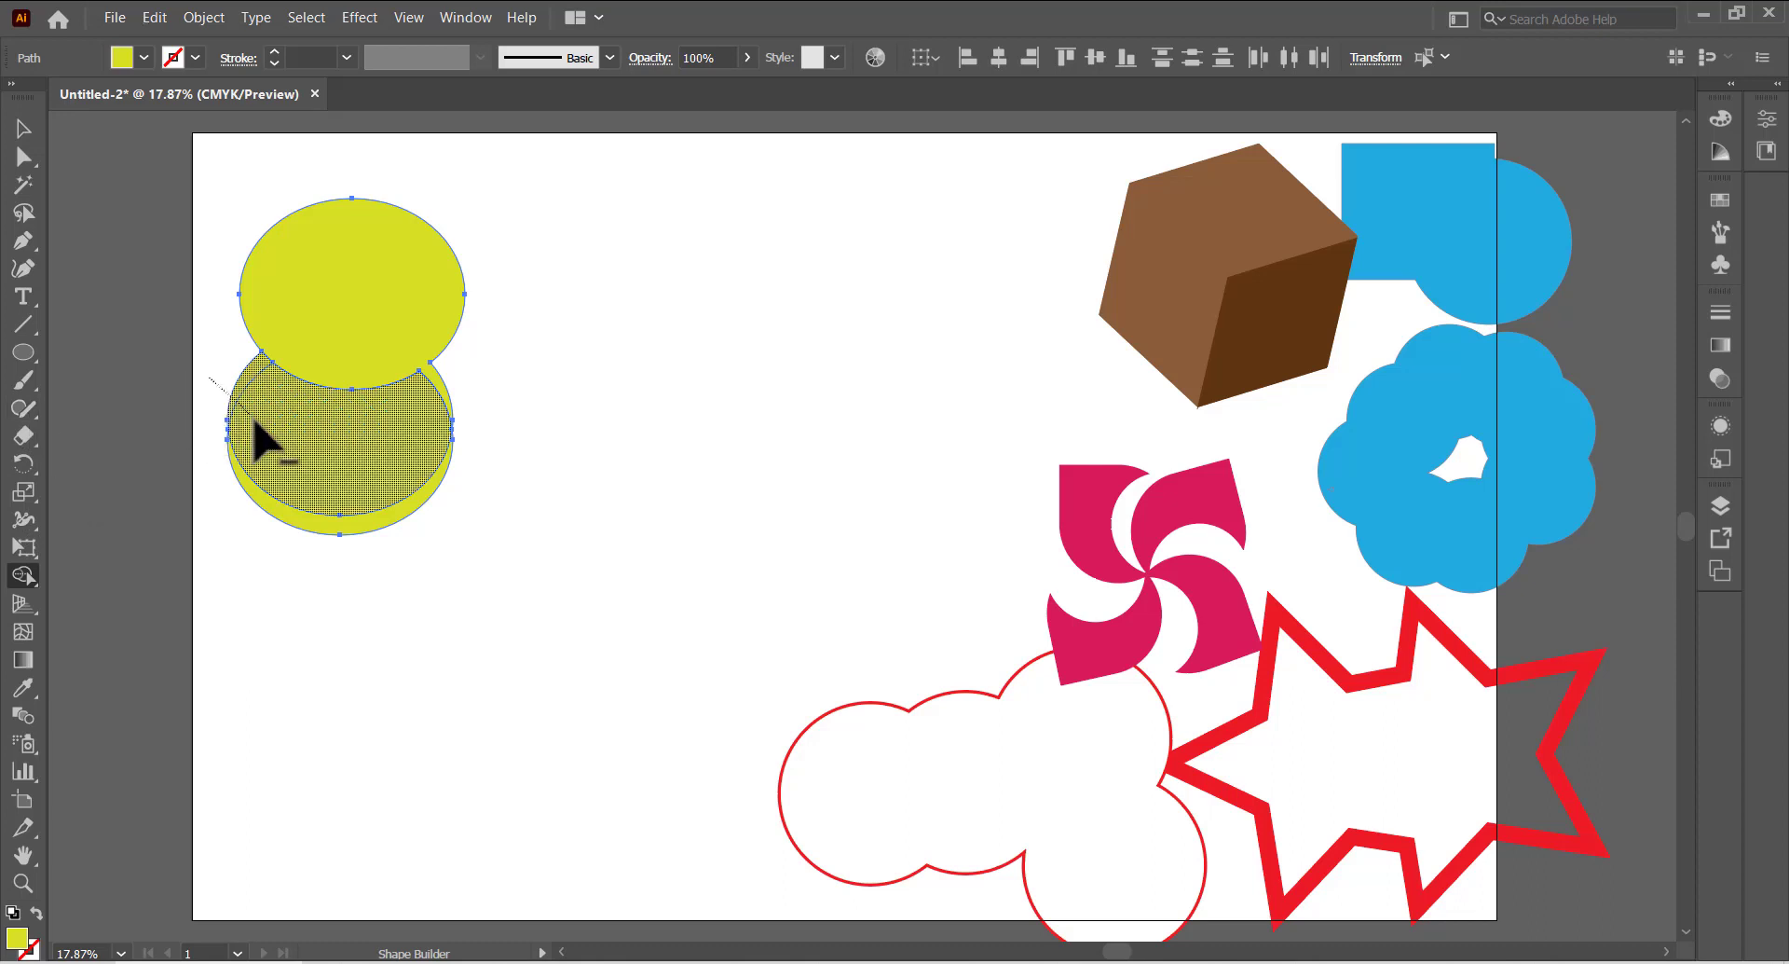
left_click_drag(318, 486, 352, 547)
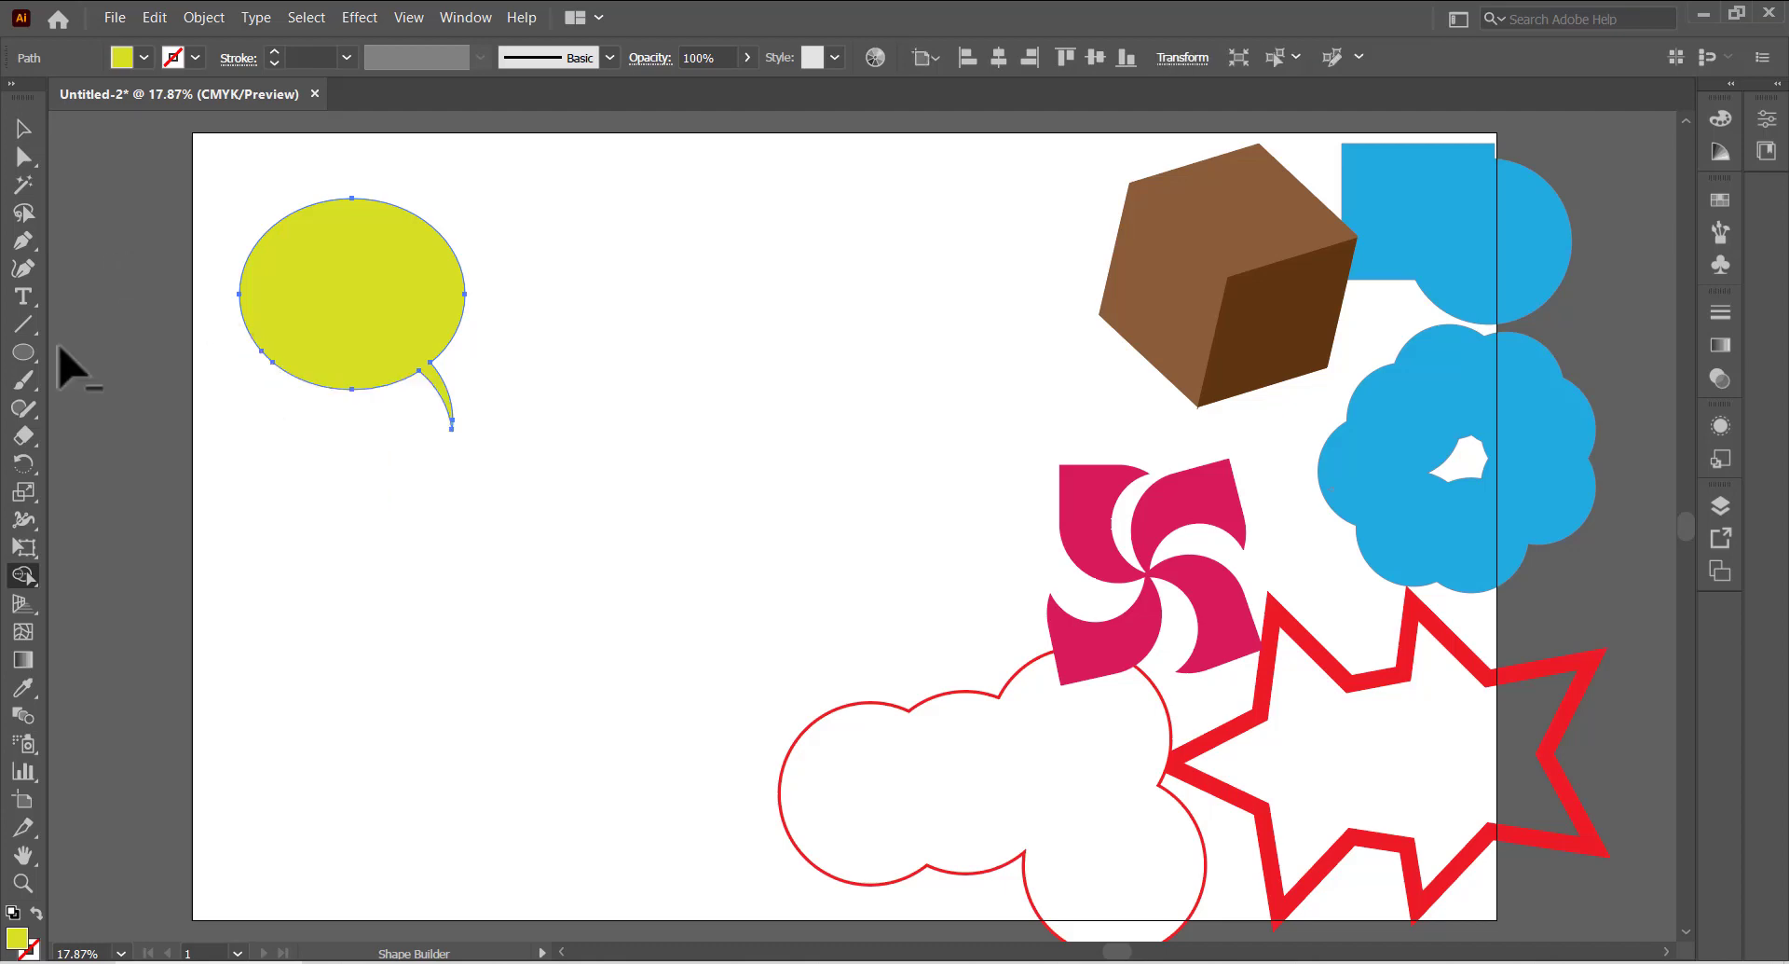
left_click(24, 132)
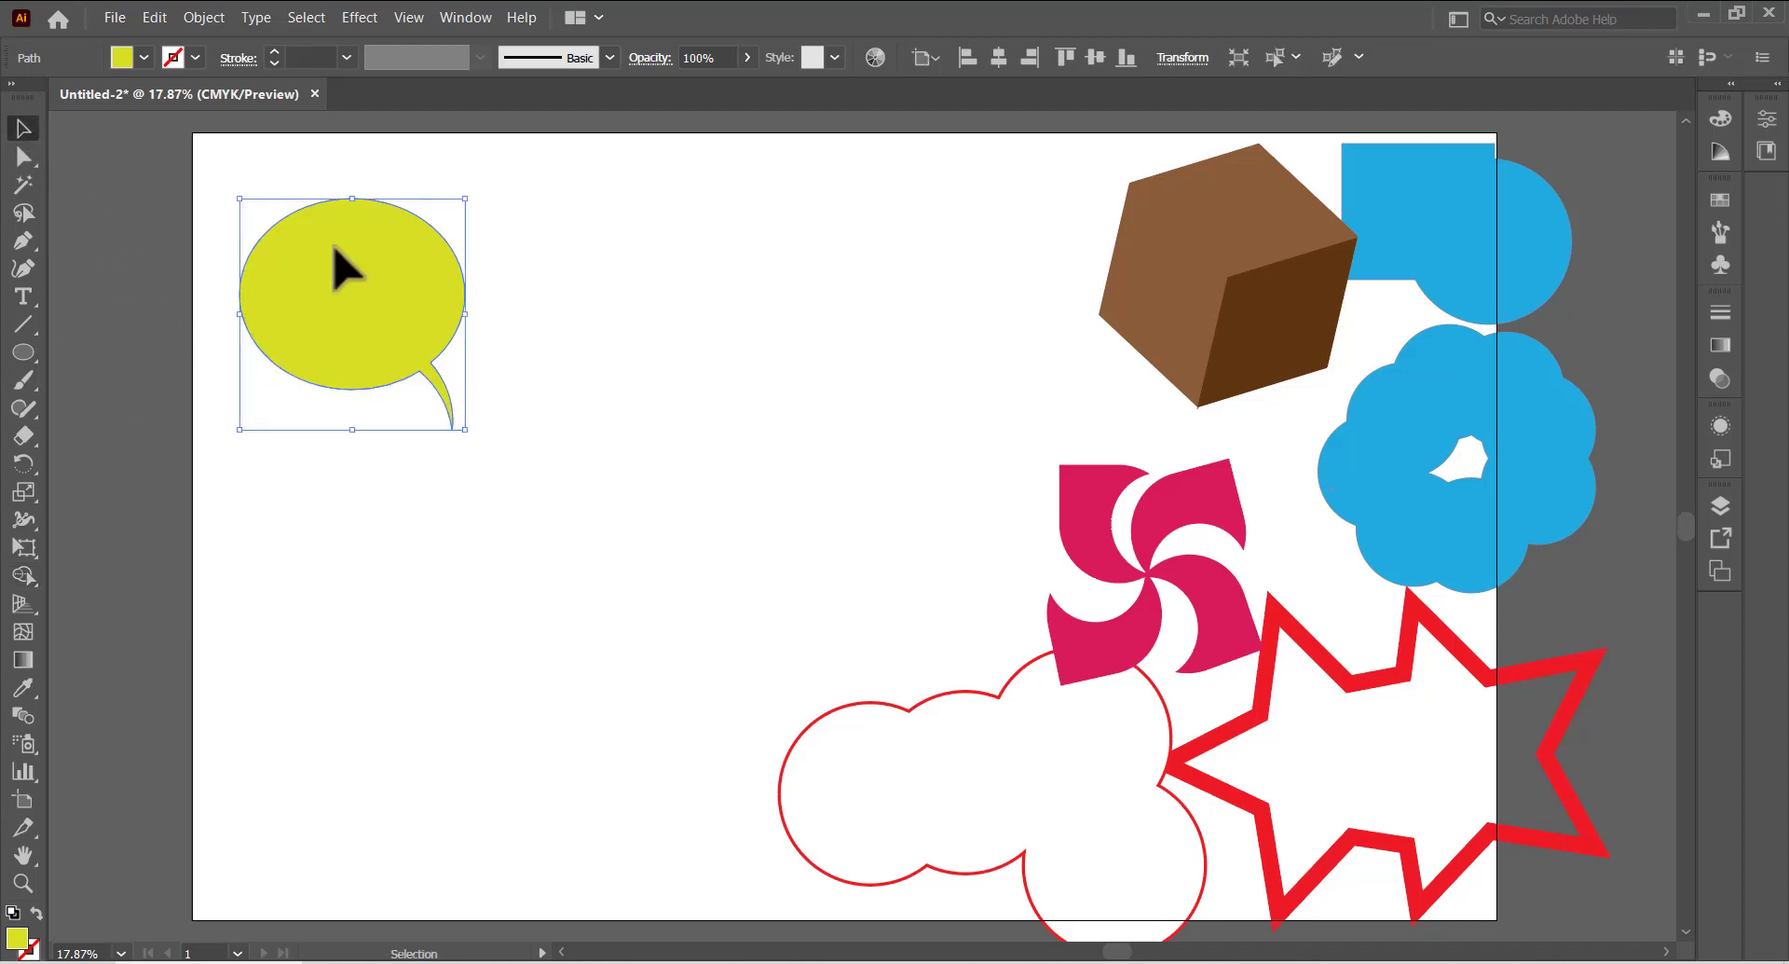
left_click_drag(339, 263, 967, 210)
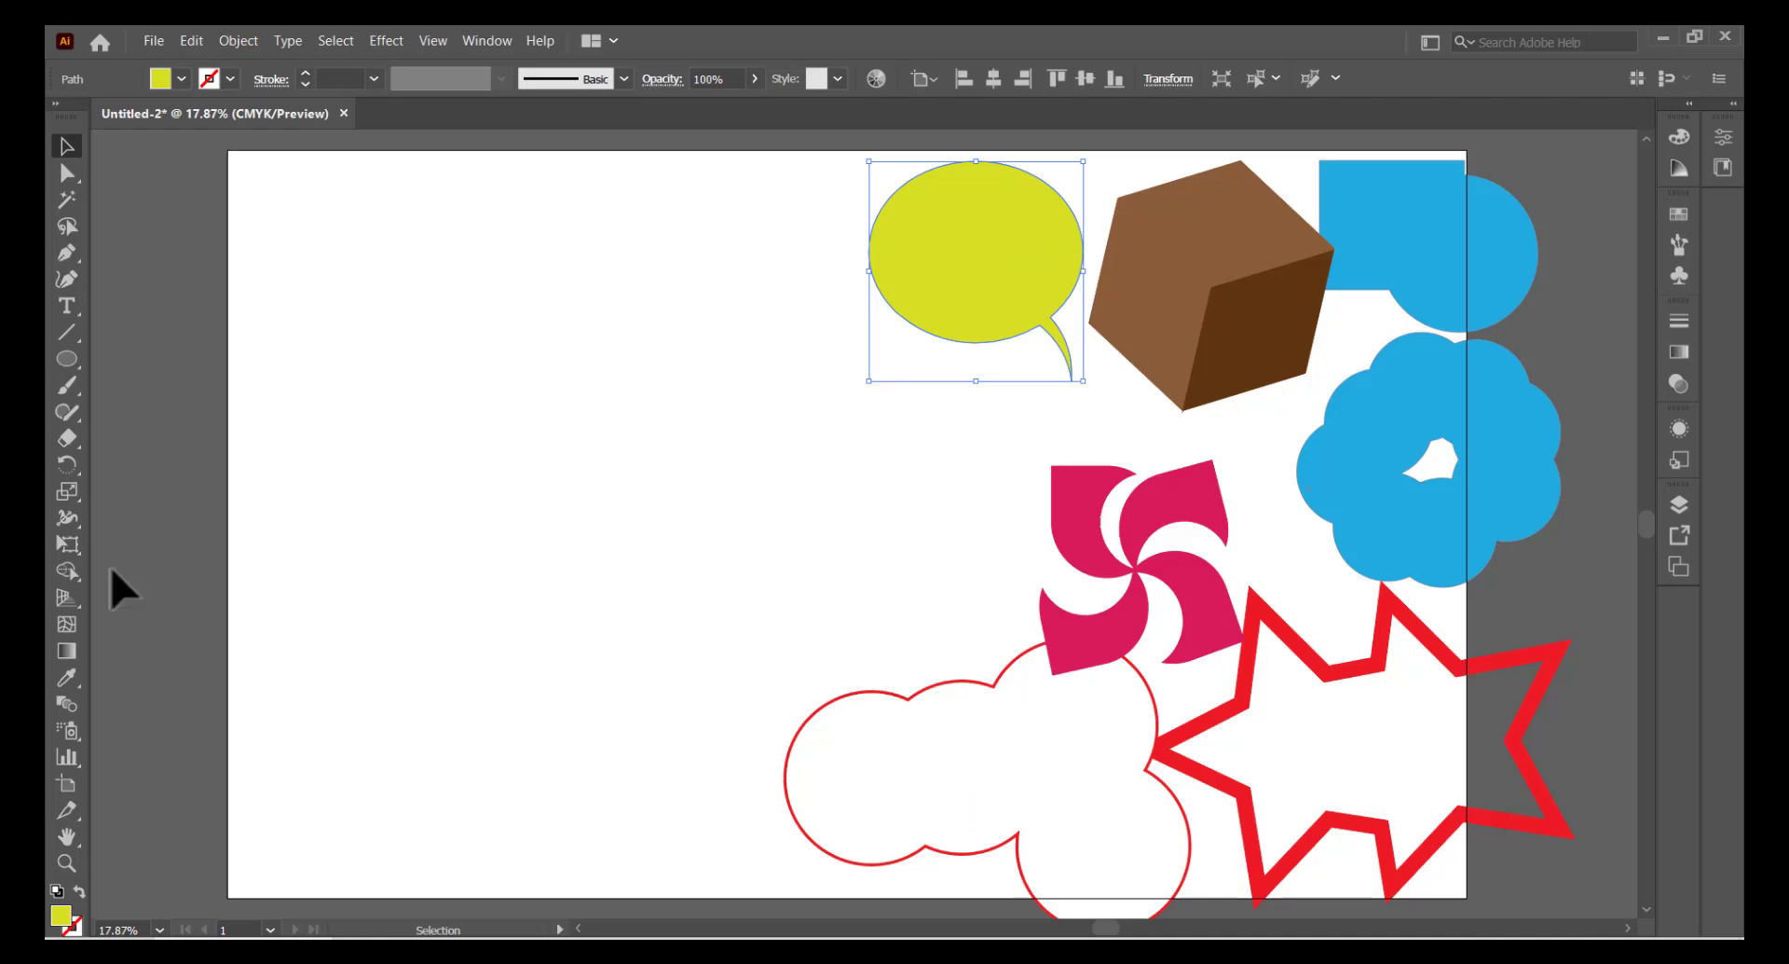
- Draw a yellow-green circle and a tall narrow rectangle in the empty area, and center the rectangle over the circle
left_click(66, 358)
mouse_move(466, 296)
left_mouse_down()
mouse_move(551, 349)
mouse_move(615, 476)
mouse_move(625, 456)
left_mouse_up()
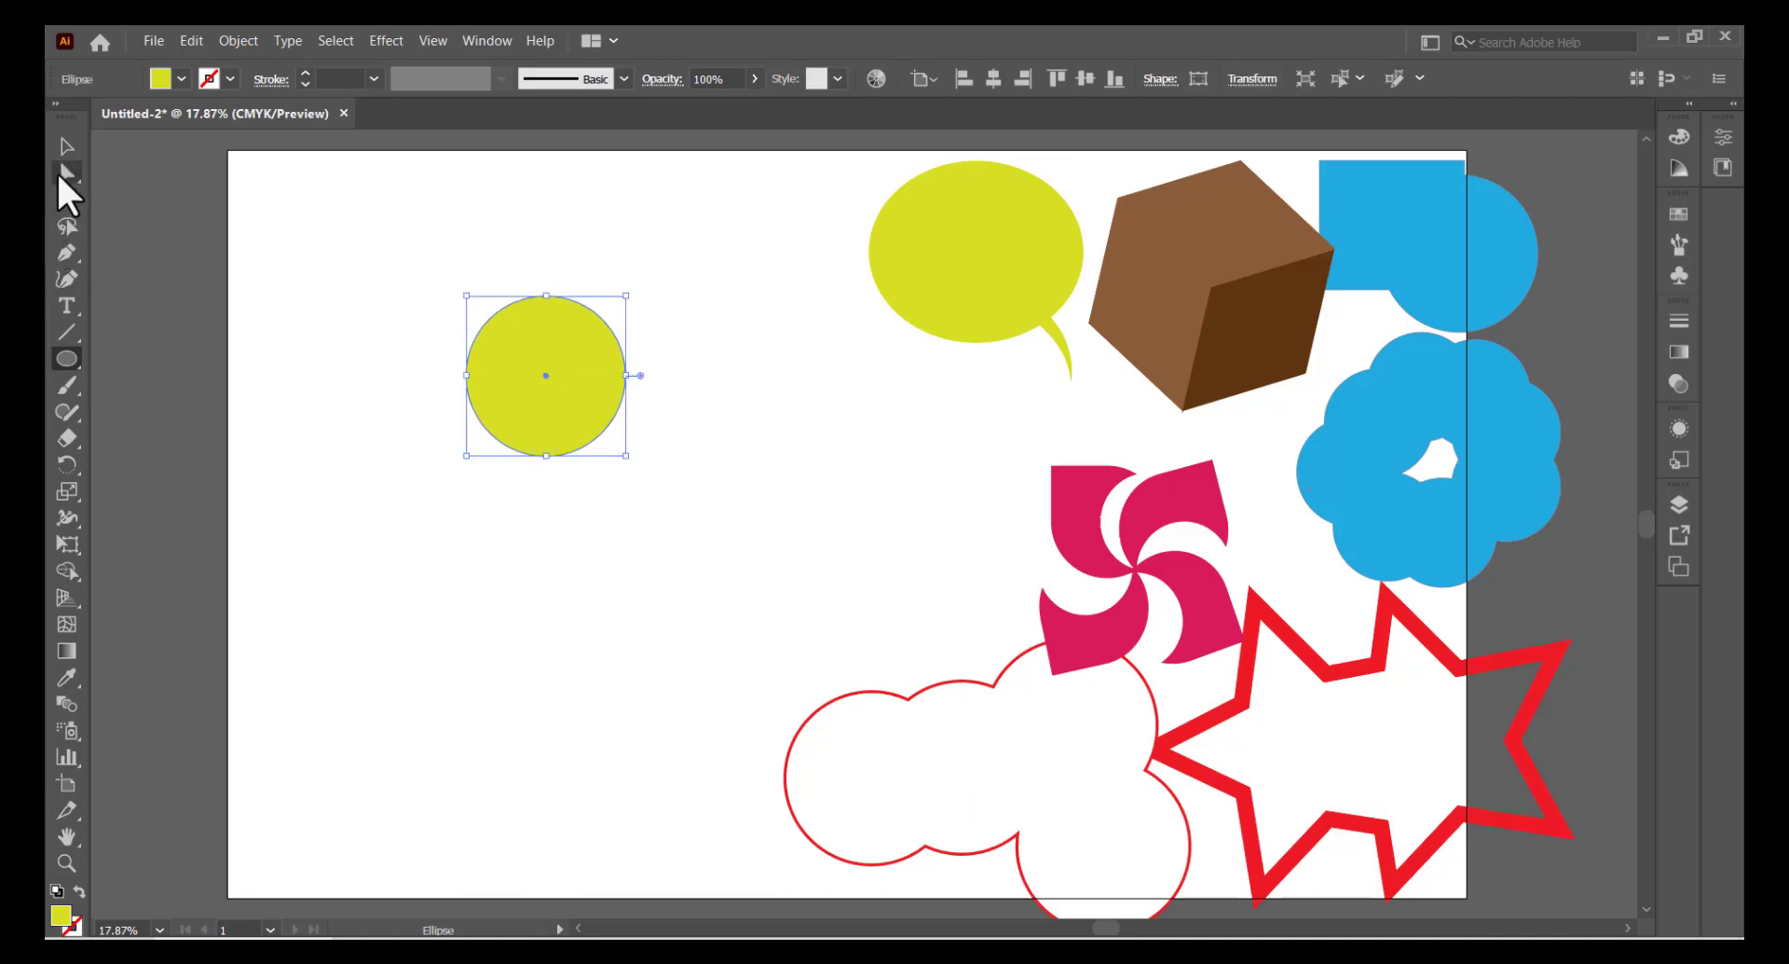
left_click_drag(82, 372, 144, 360)
left_click_drag(420, 247, 468, 583)
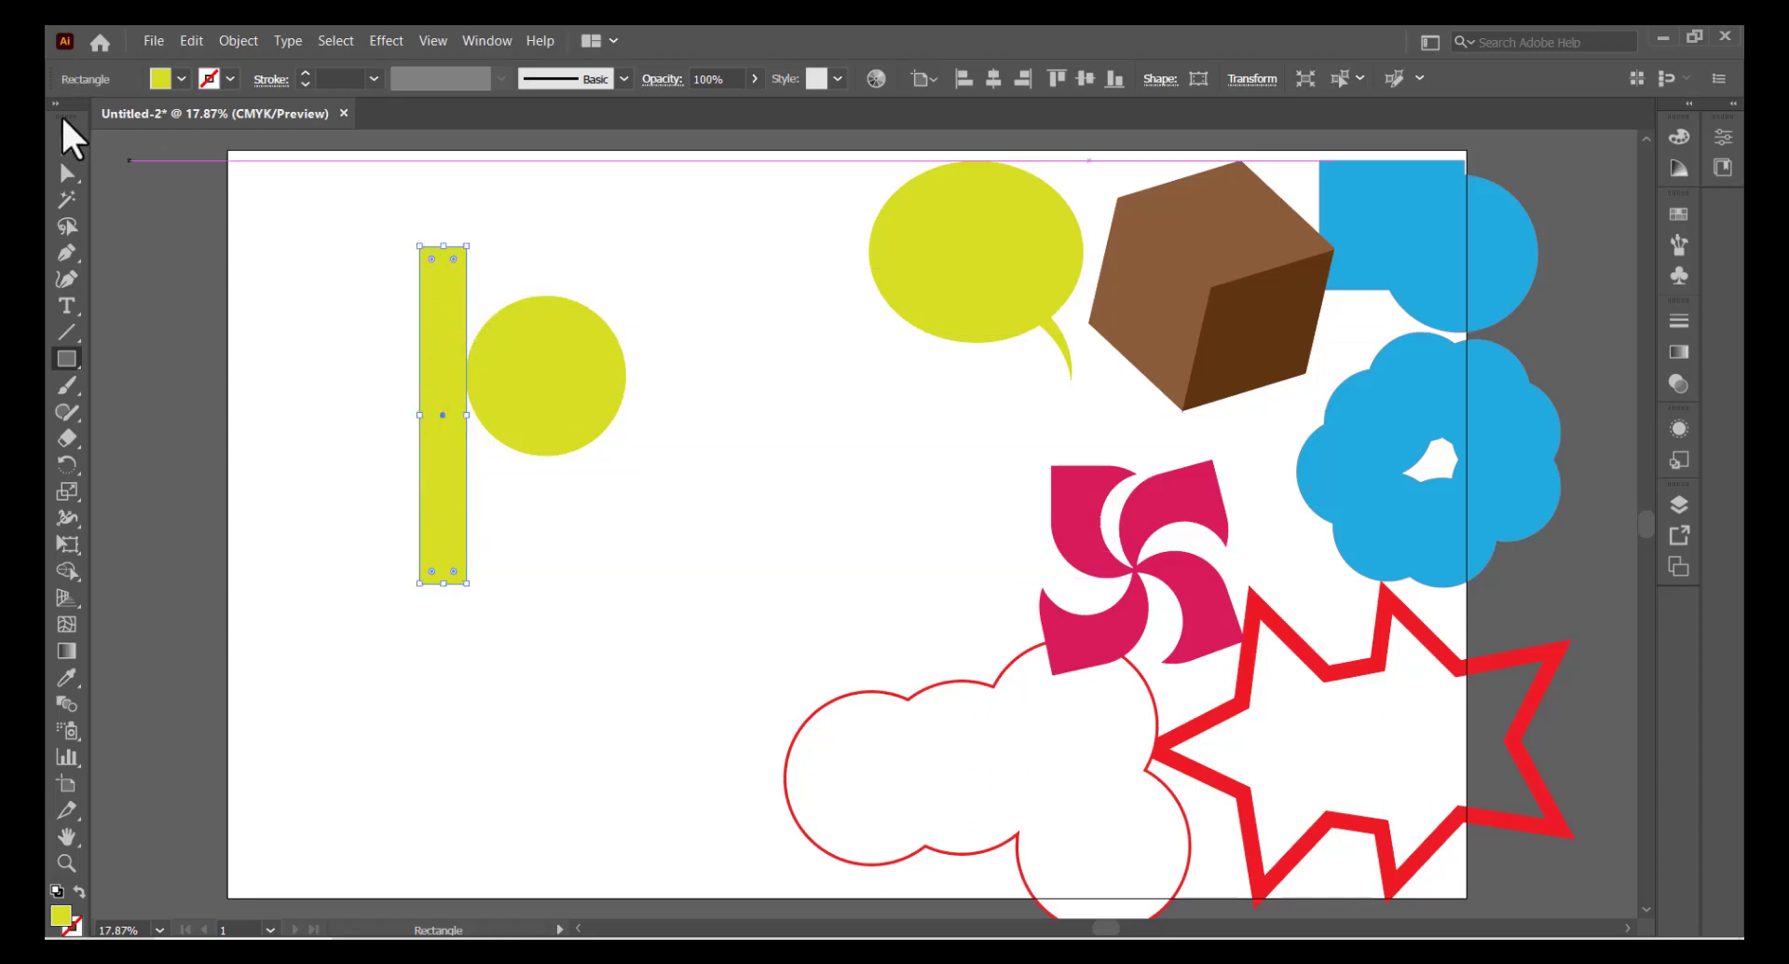
left_click(62, 145)
left_click_drag(452, 377, 543, 337)
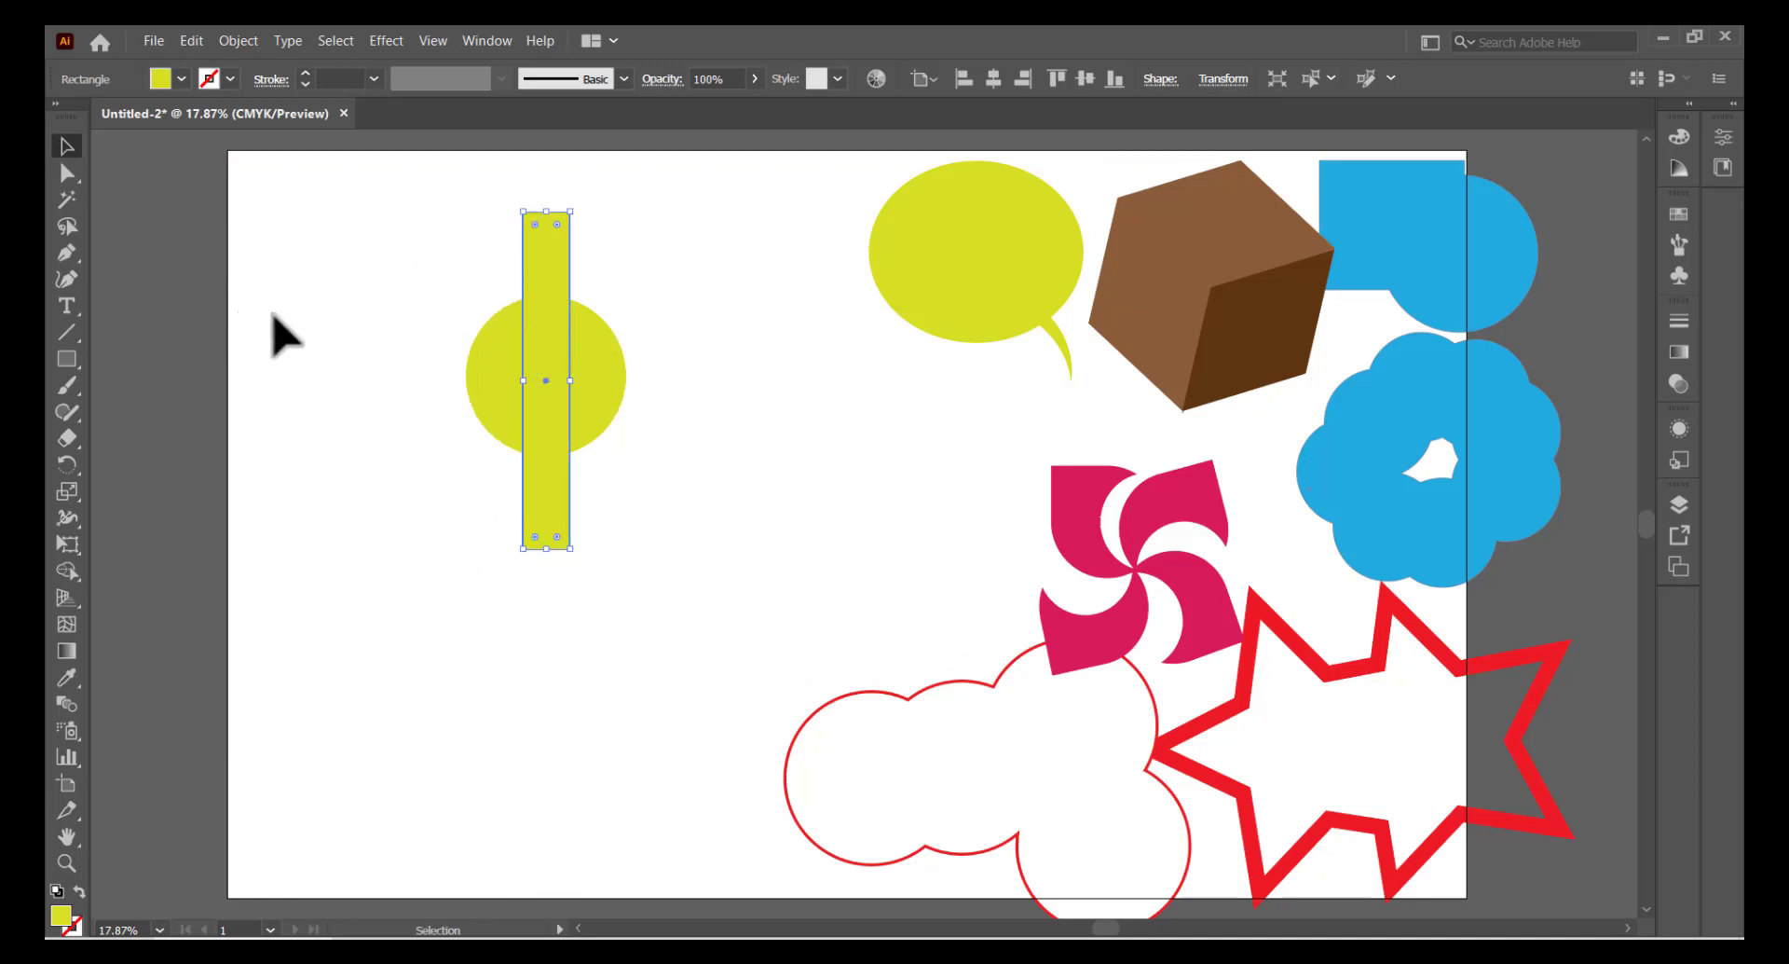
left_click(285, 312)
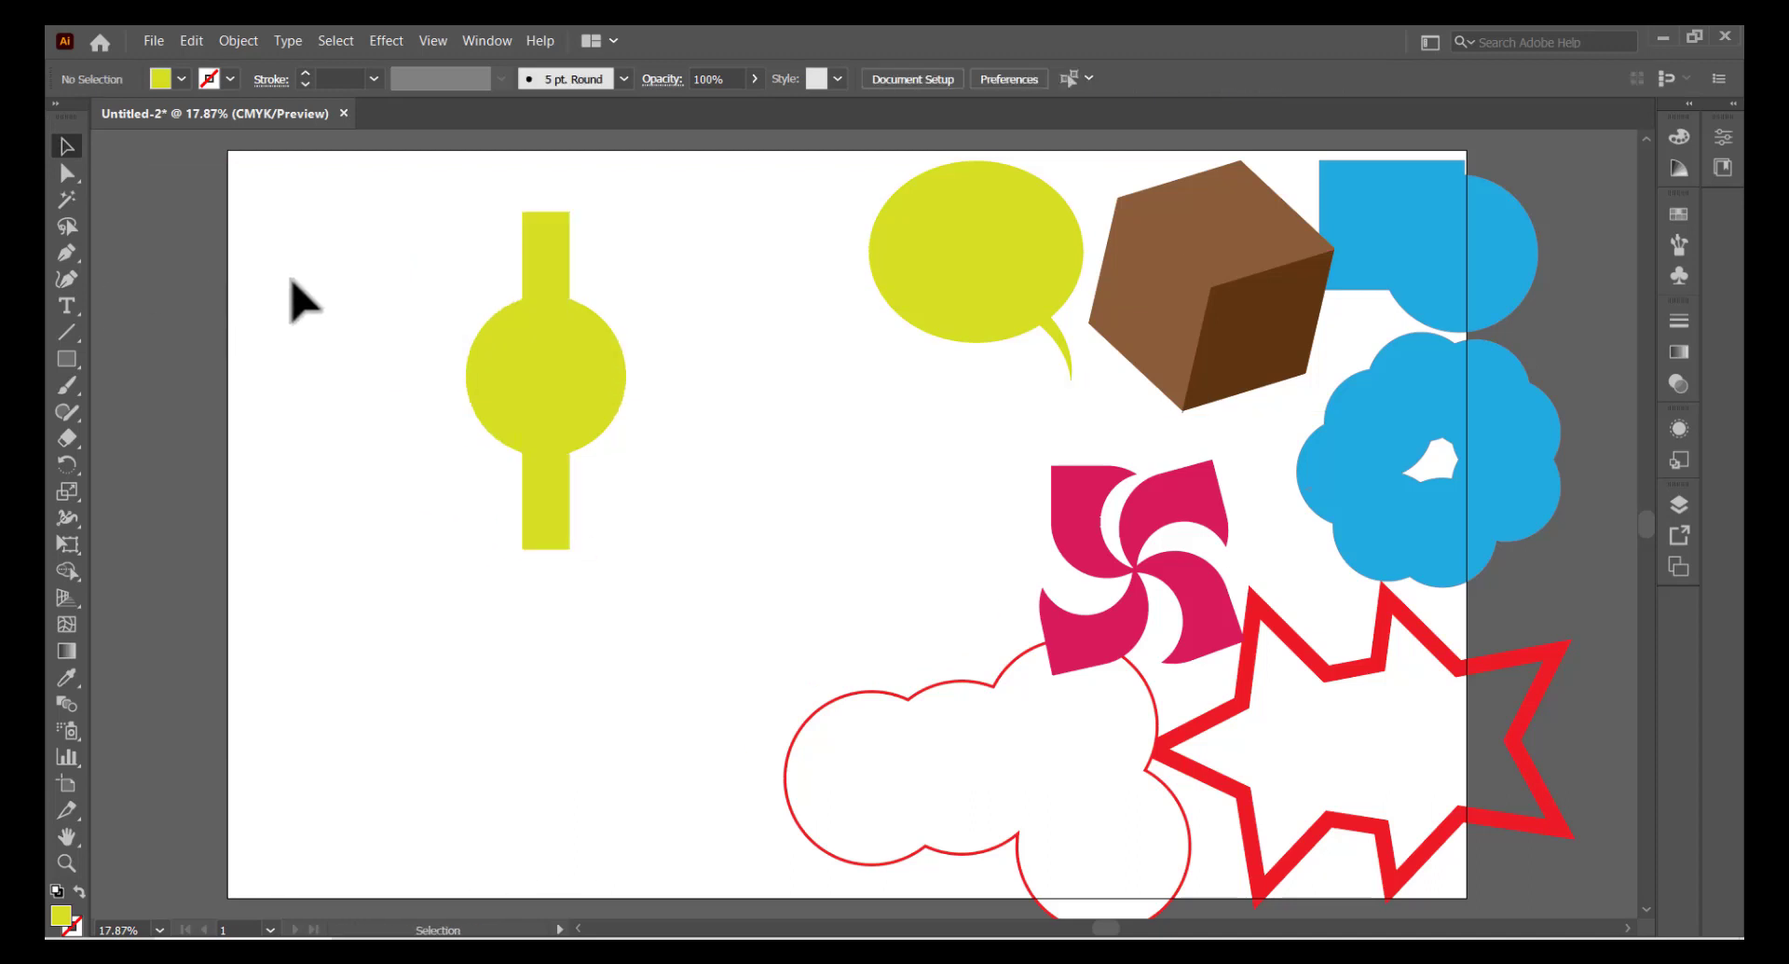
- Draw a horizontal line segment through the circle's center, extending well past both of its sides
left_click(67, 334)
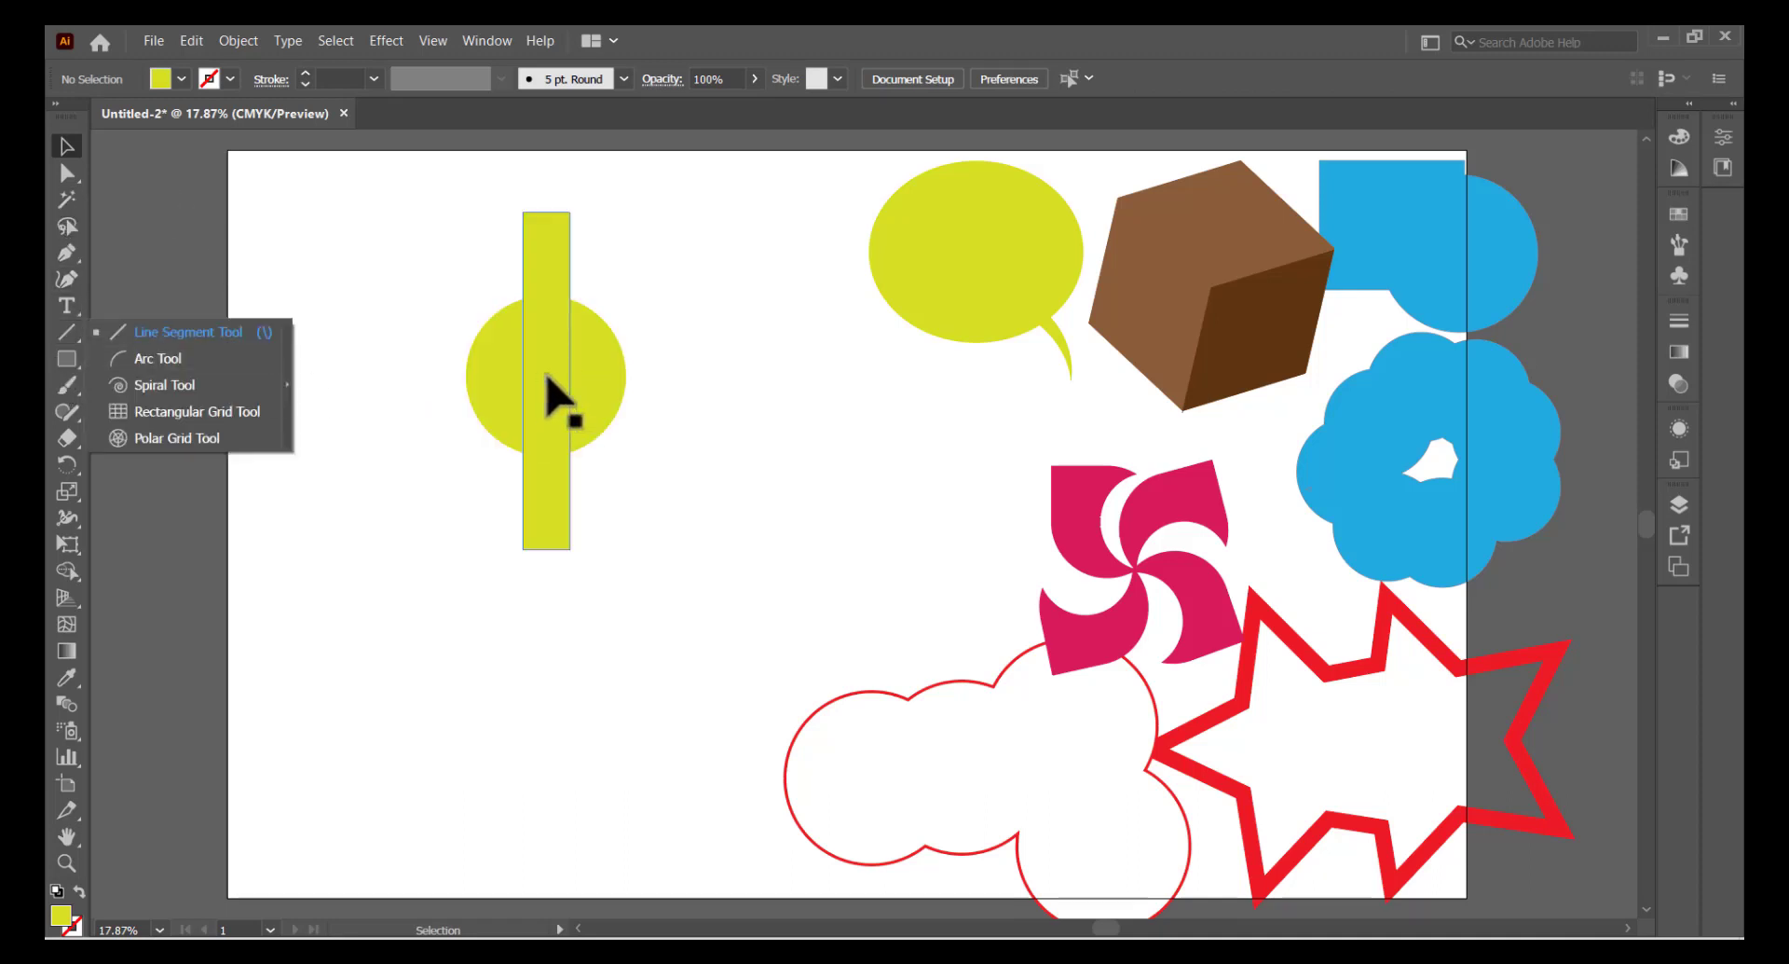
left_click(186, 332)
left_click_drag(308, 375, 805, 377)
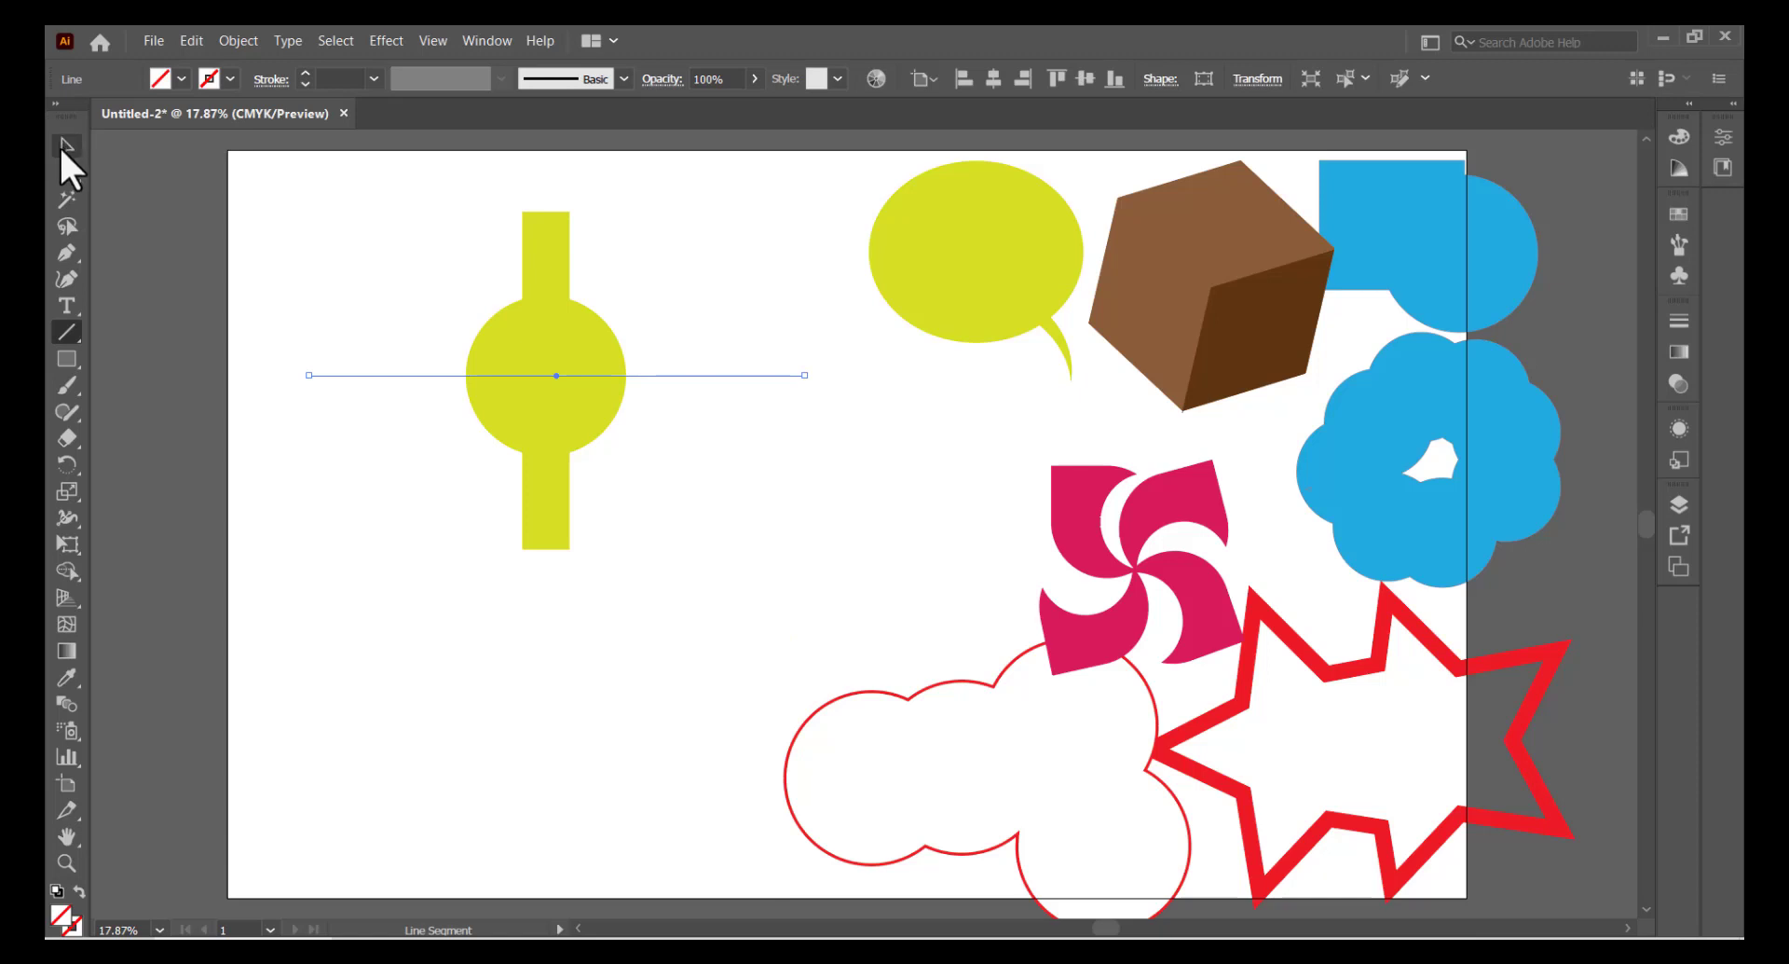
- Select the circle, rectangle and line, and merge the regions above the line into one flask shape with the Shape Builder tool
left_click(63, 149)
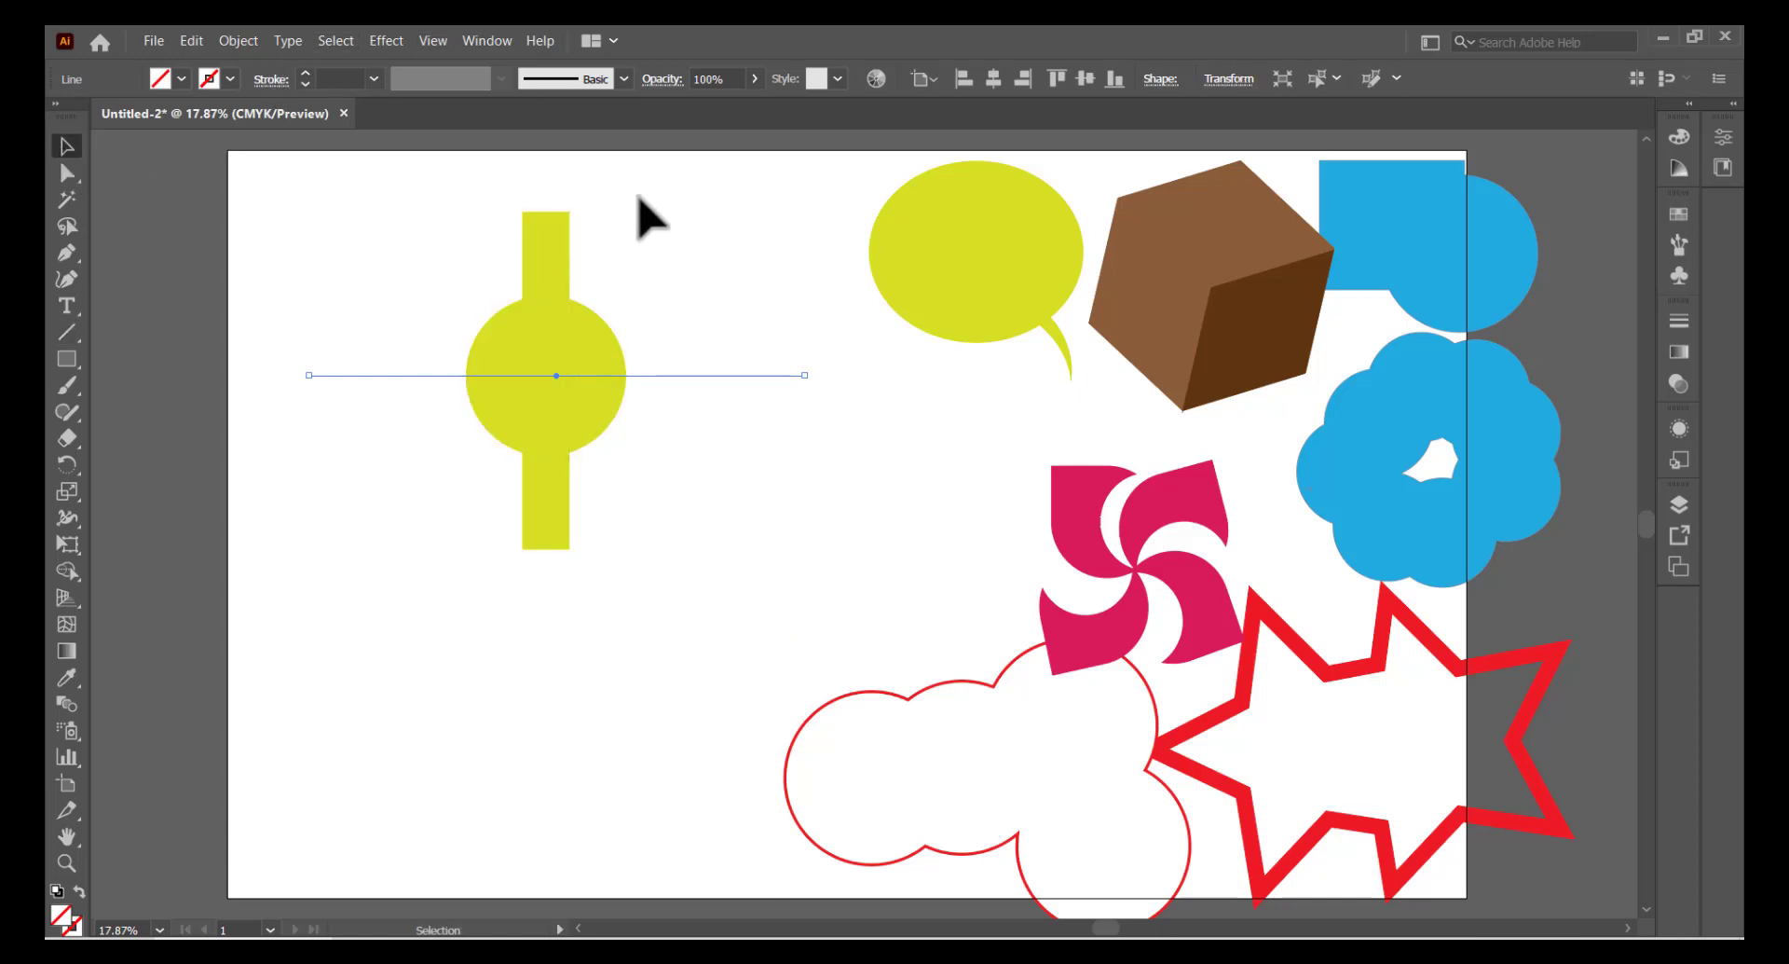
left_click_drag(355, 463, 640, 453)
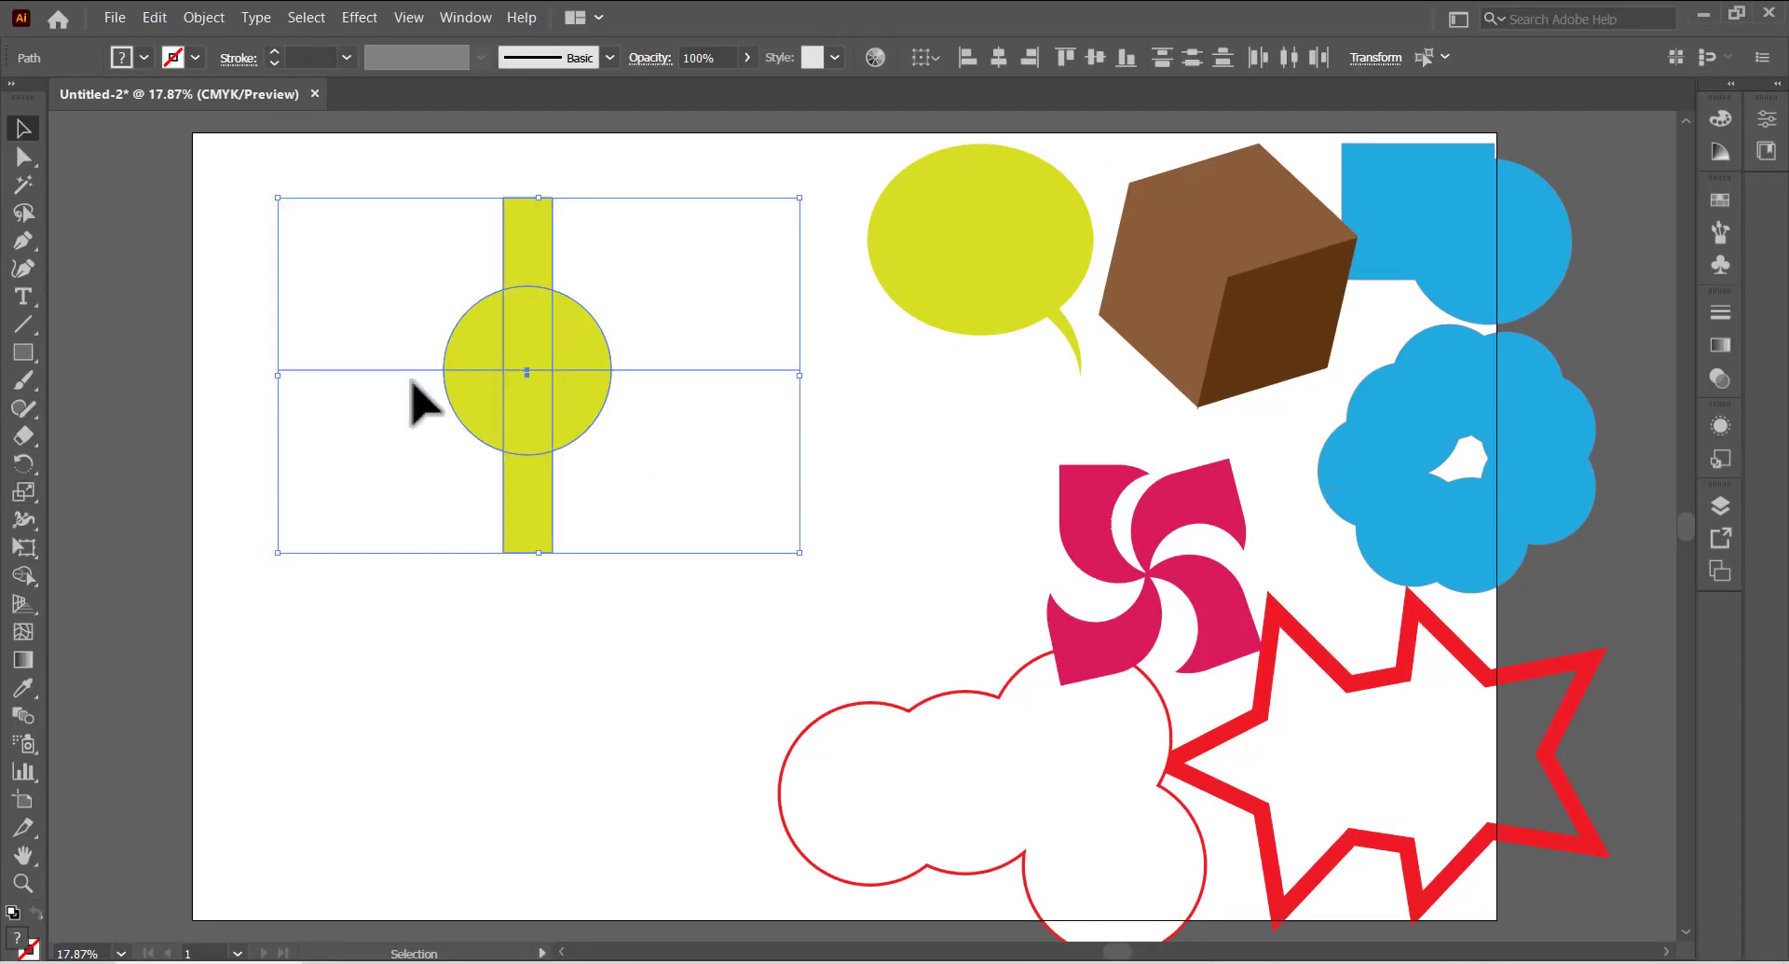
left_click(21, 575)
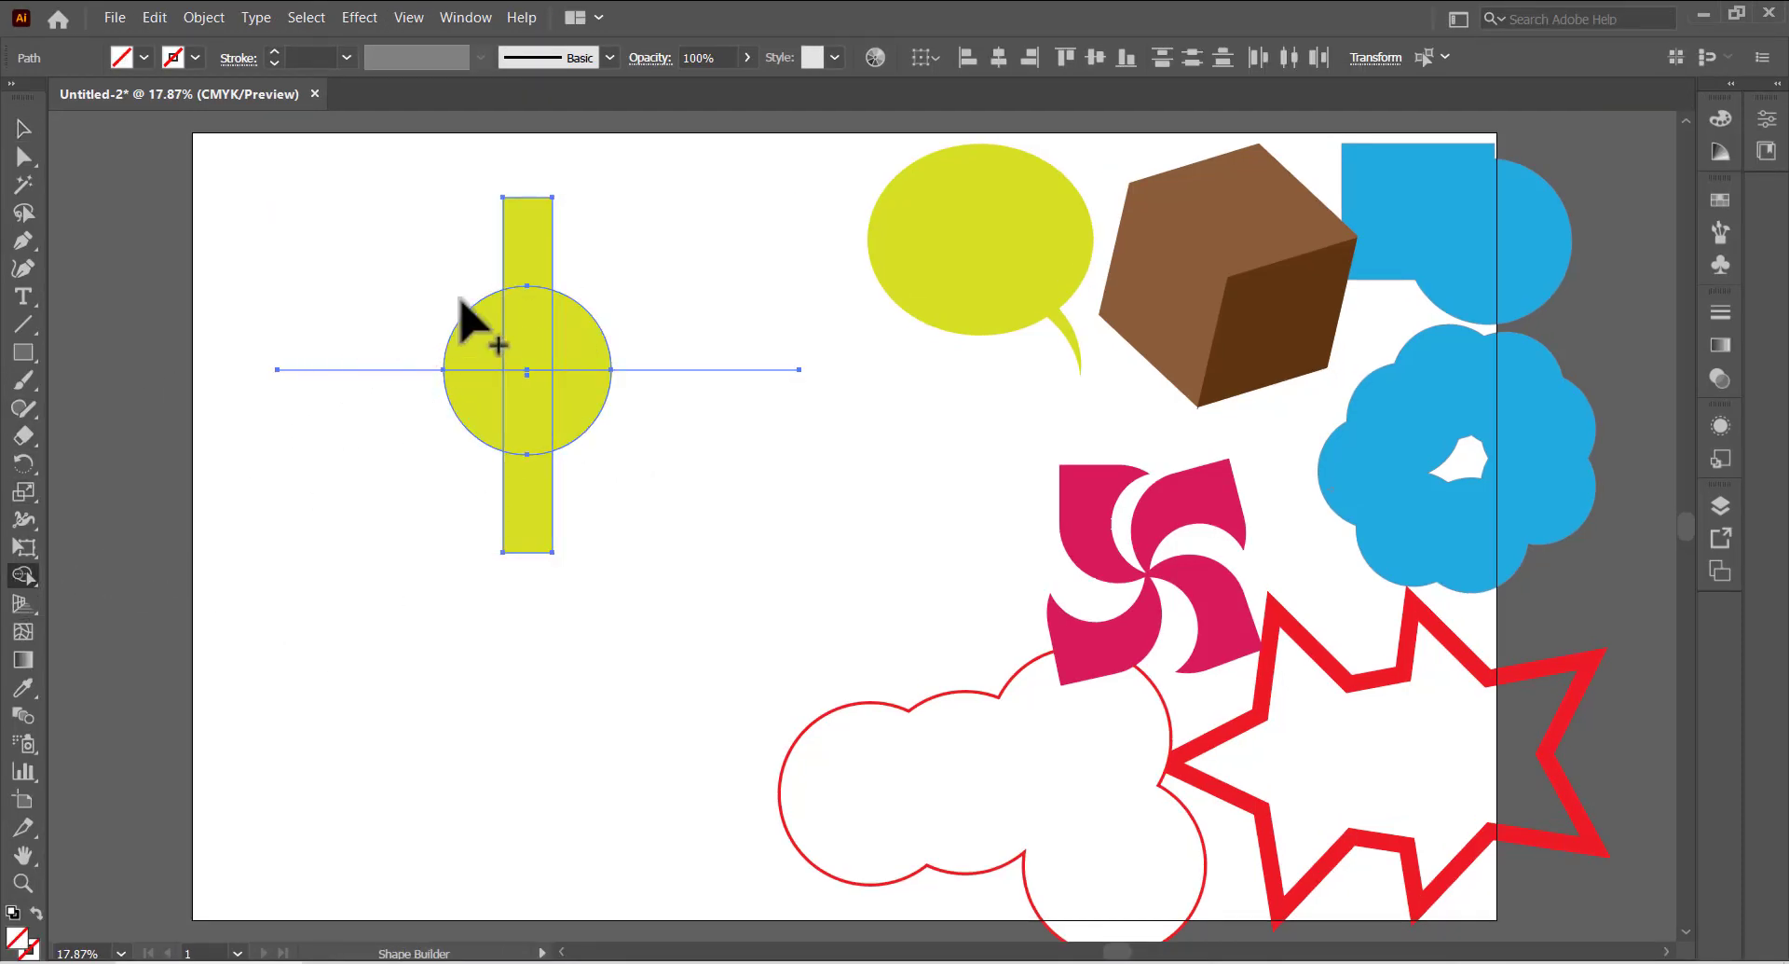
mouse_move(461, 300)
left_mouse_down()
mouse_move(534, 279)
mouse_move(534, 226)
mouse_move(532, 310)
mouse_move(474, 338)
mouse_move(578, 360)
left_mouse_up()
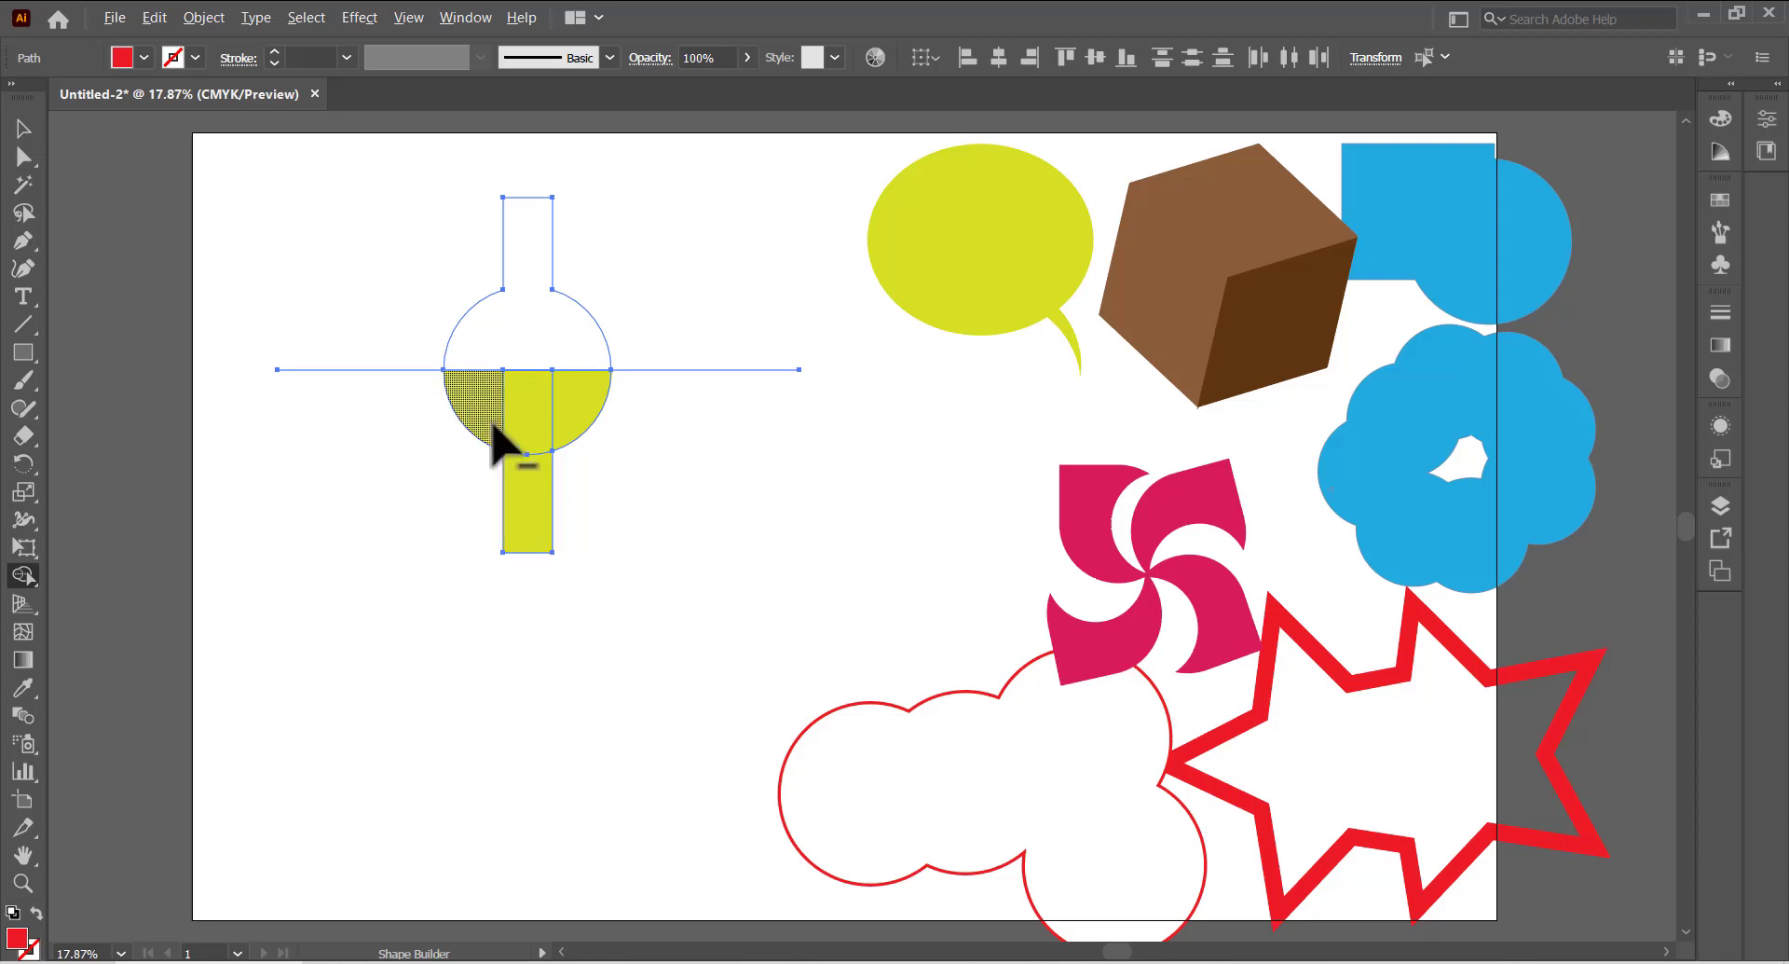
- Subtract the circle and rectangle regions below the line and the line ends sticking out beside the flask
left_click(489, 419, "alt")
left_click(536, 429, "alt")
left_click(591, 421, "alt")
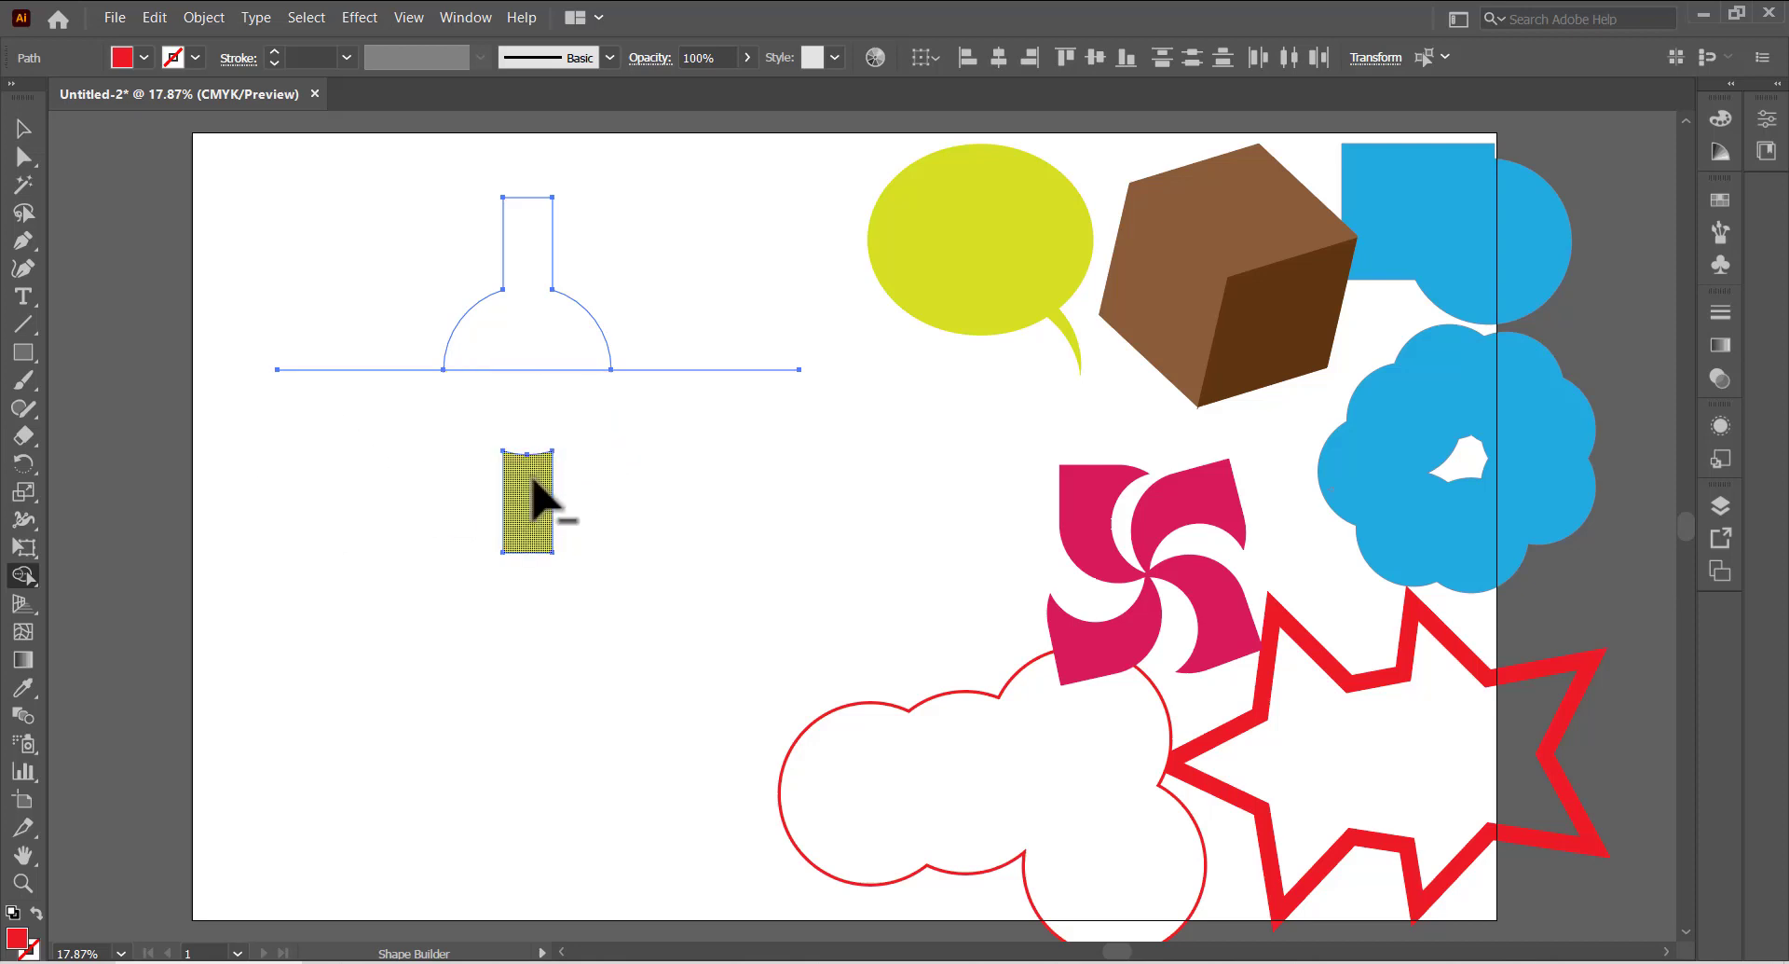
left_click(536, 489, "alt")
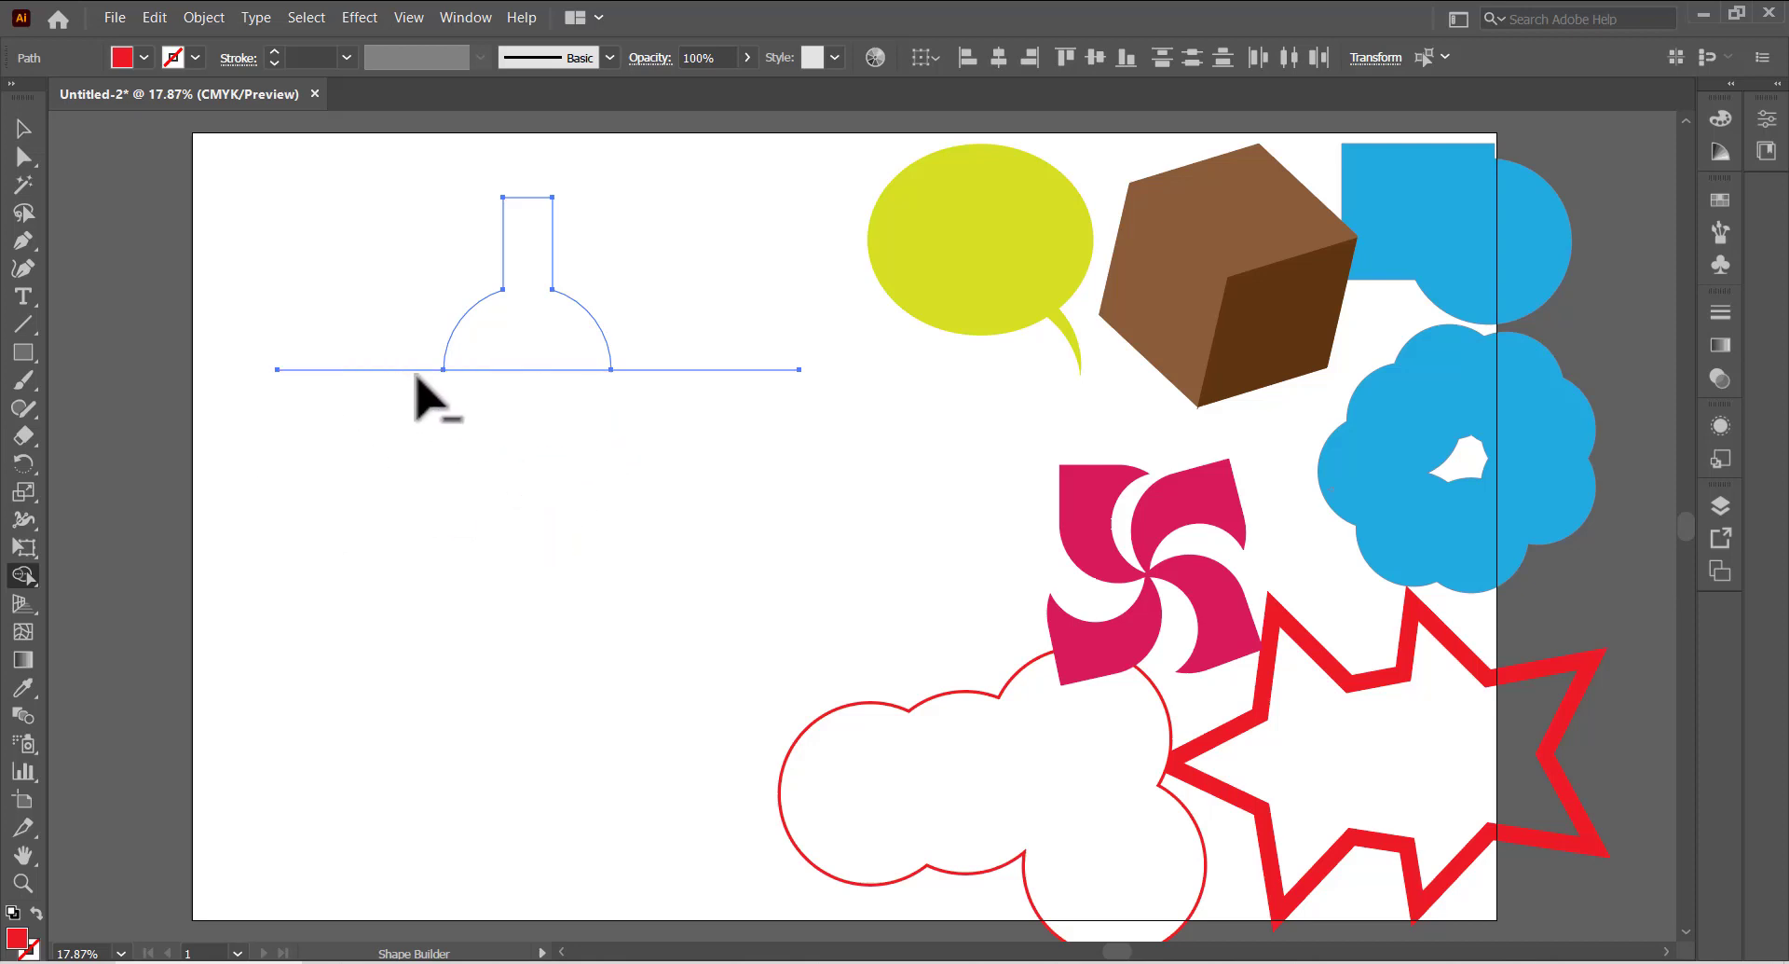
left_click(414, 370, "alt")
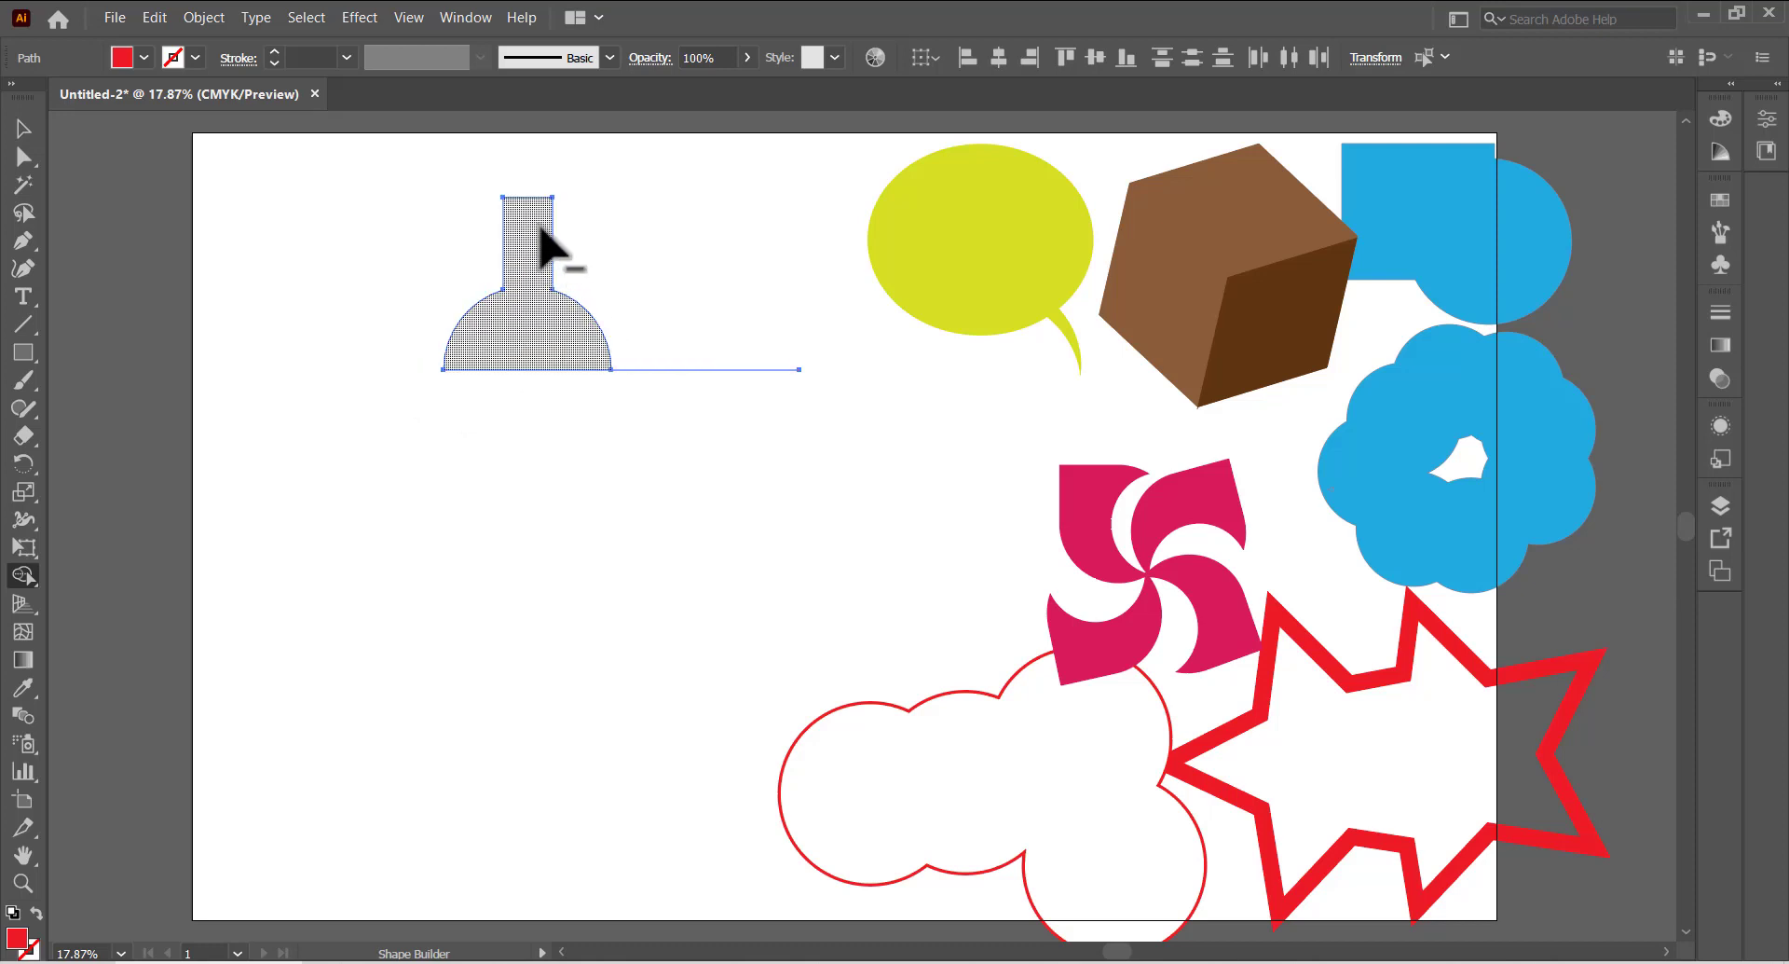
left_click_drag(527, 326, 519, 220)
- Fill the flask shape with yellow-green
left_click(143, 58)
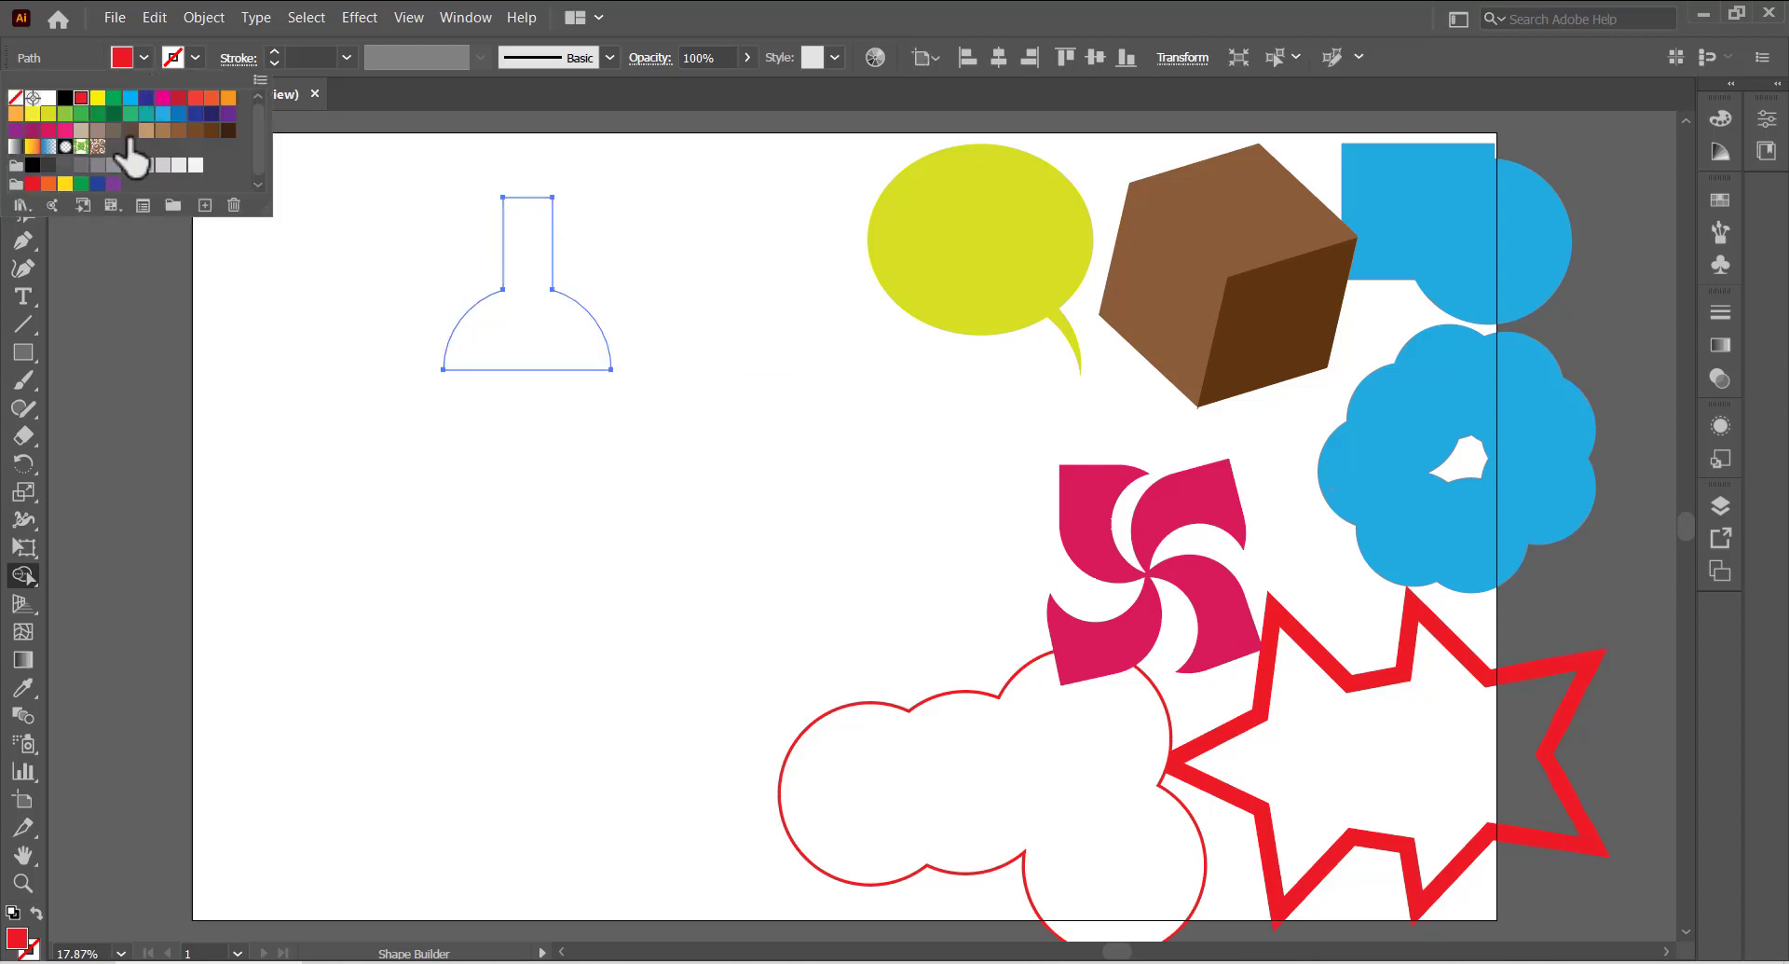
left_click(19, 123)
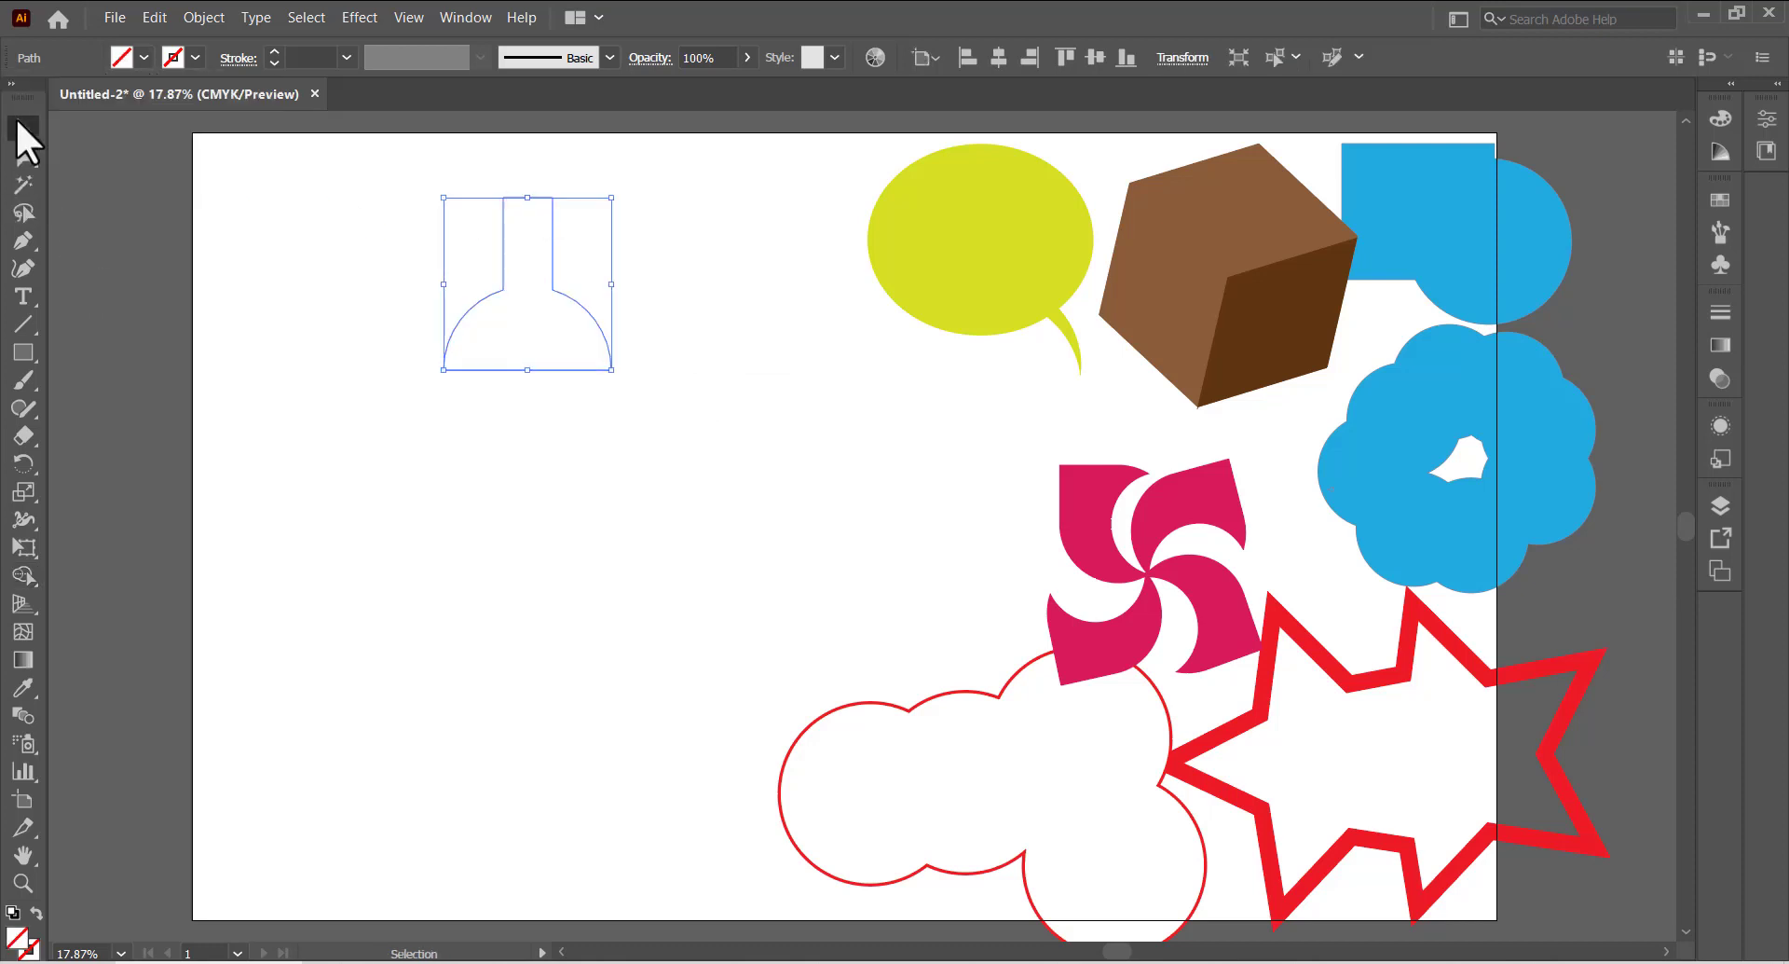
left_click(421, 261)
left_click_drag(279, 179, 726, 477)
left_click(144, 57)
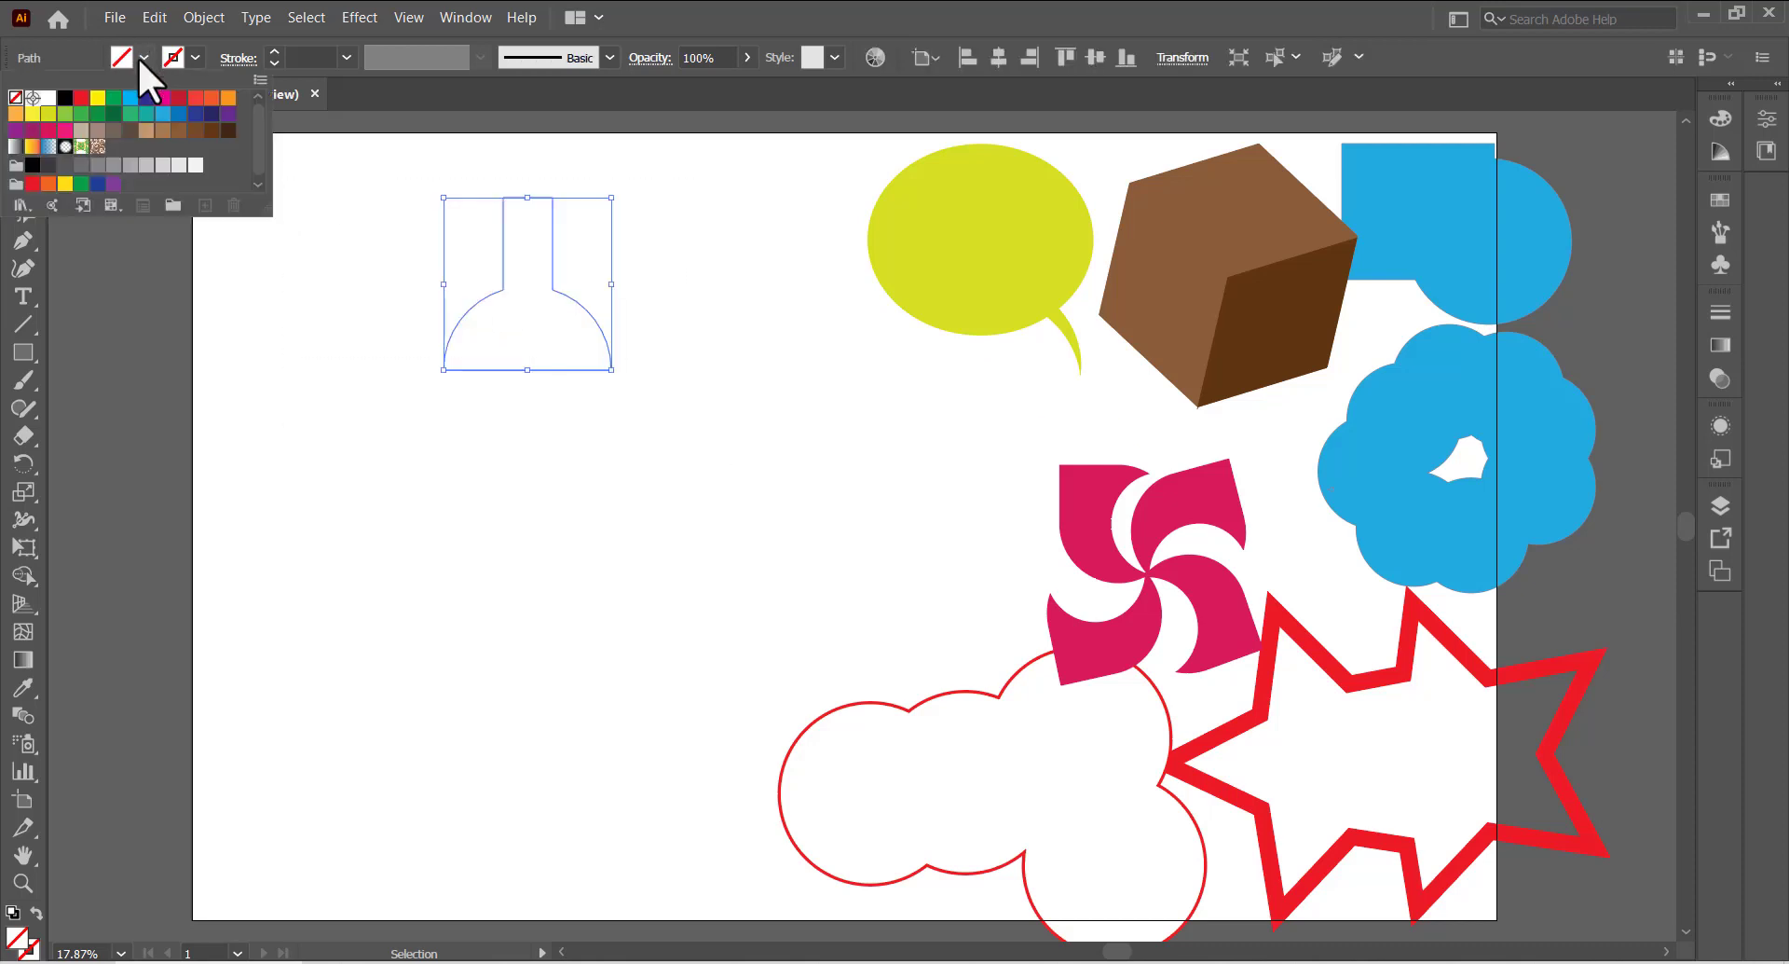
left_click(48, 114)
key("Escape")
- Spread the shapes across the artboard, with flask, speech bubble, cube and blue square-circle shape in an upper row and the pinwheel below the flask
left_click_drag(528, 285, 298, 260)
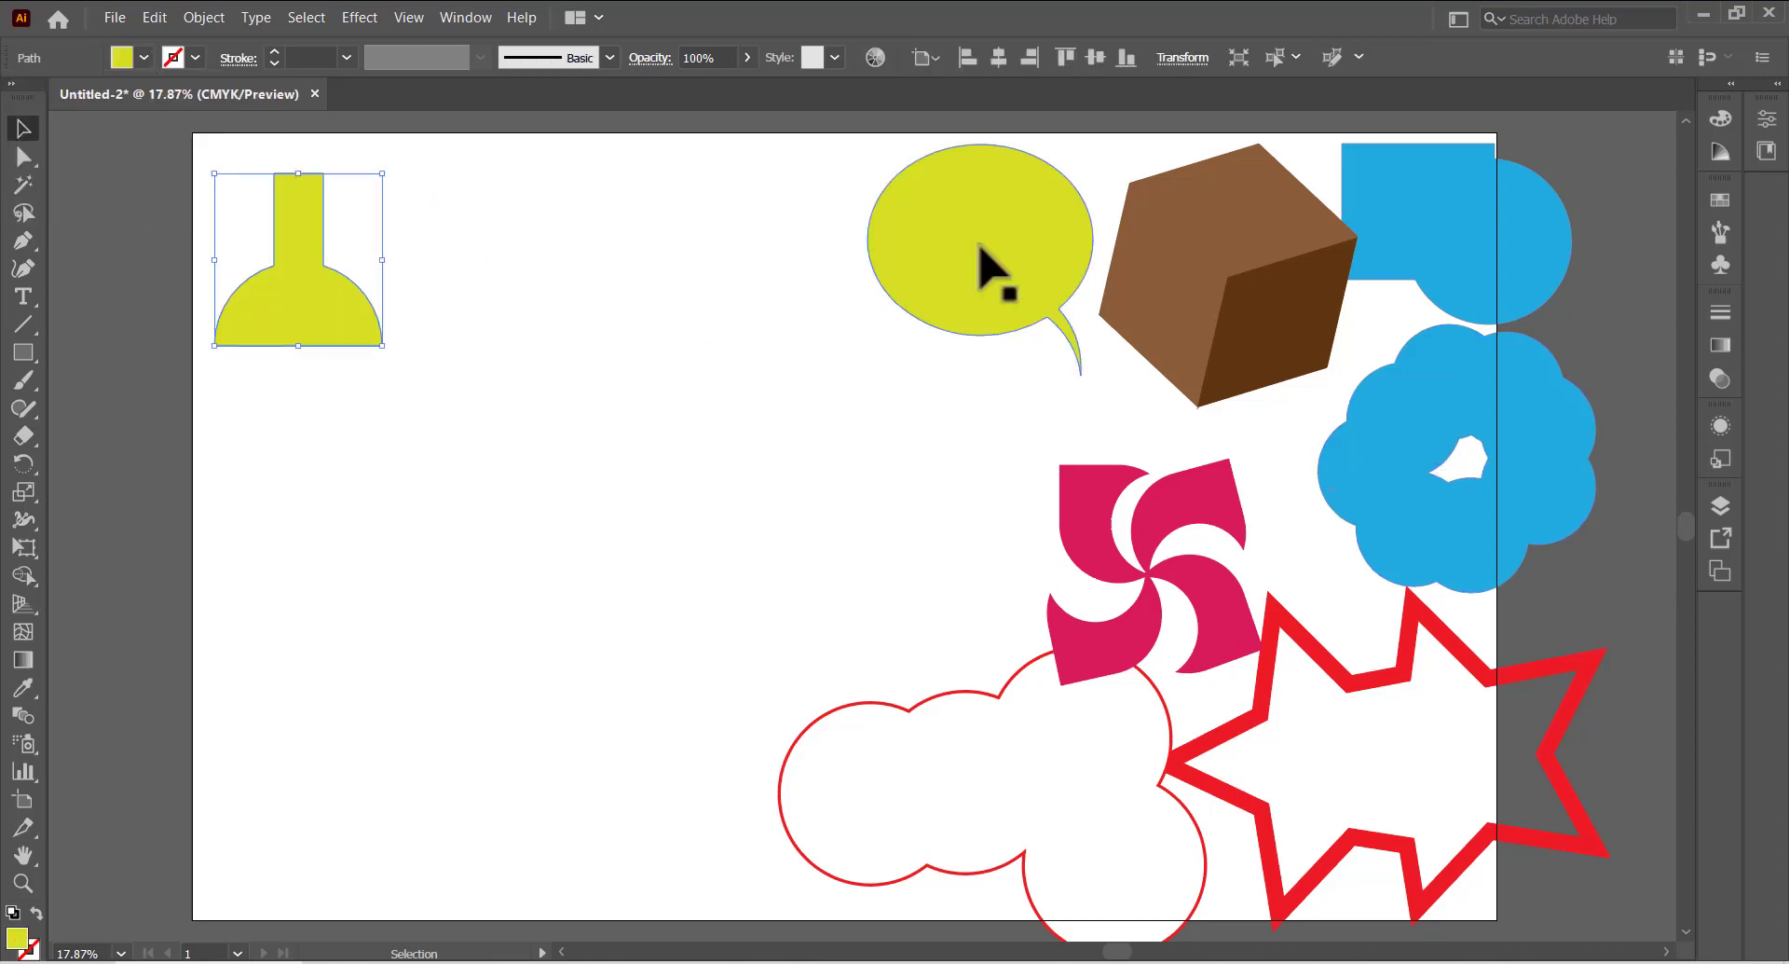
left_click_drag(980, 245, 530, 245)
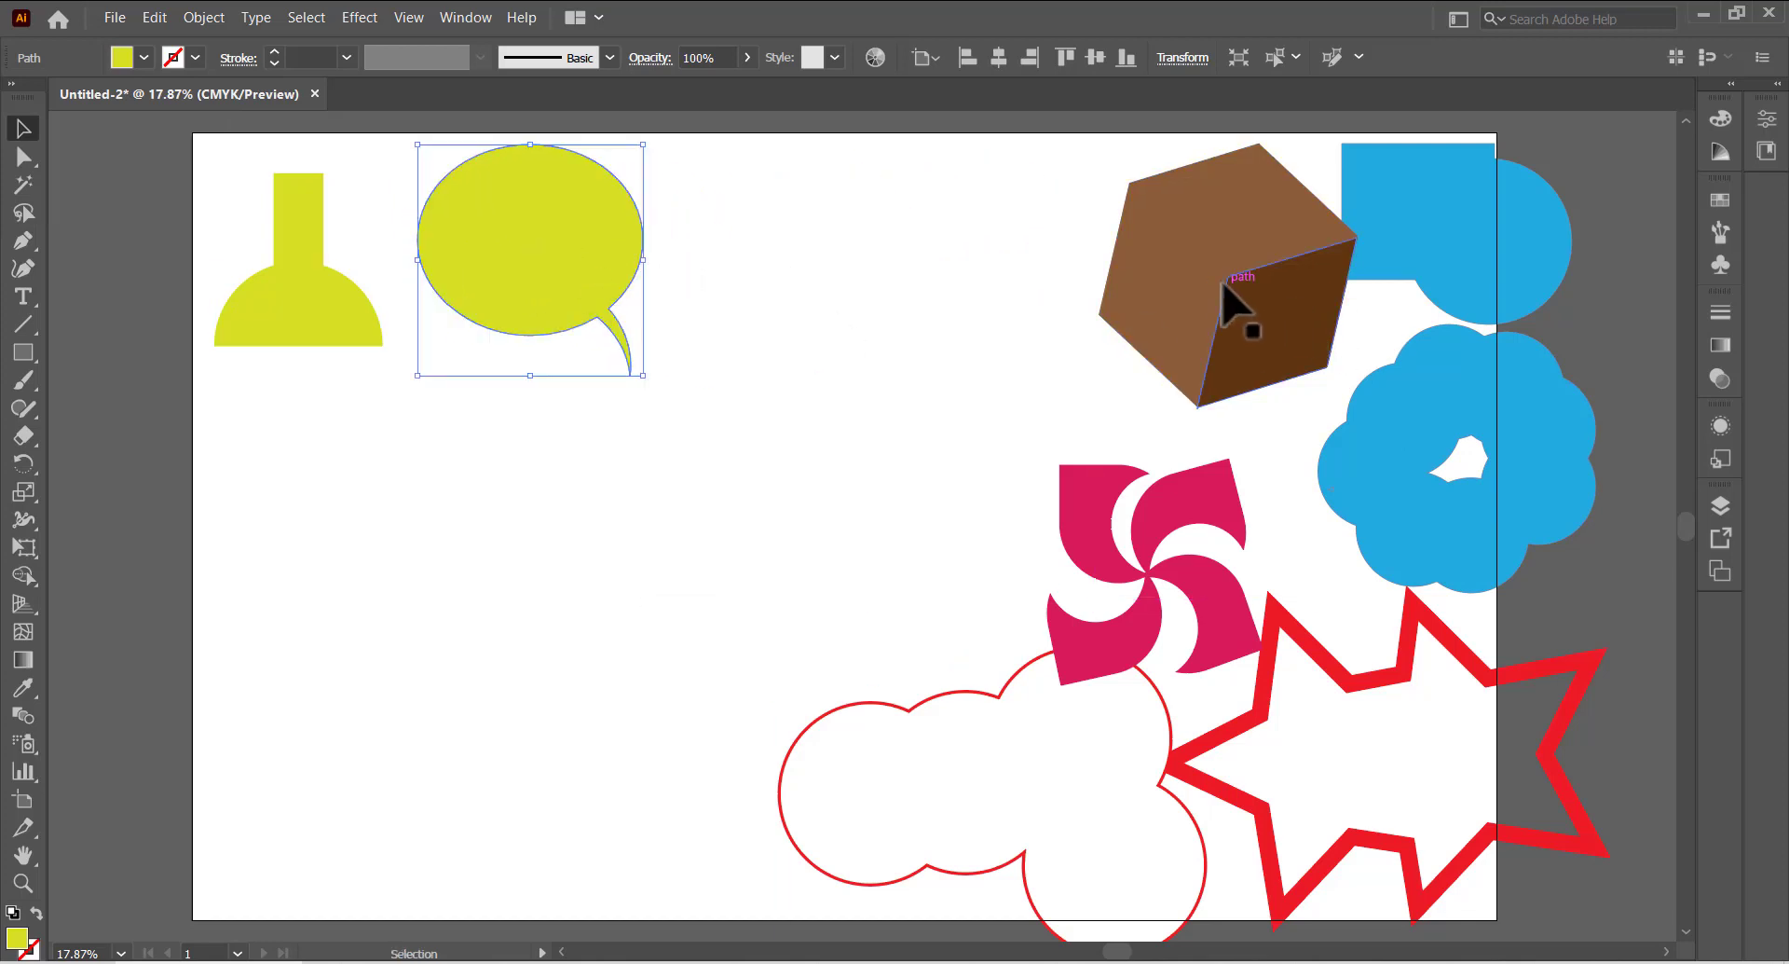
left_click_drag(1223, 289, 827, 294)
left_click_drag(1461, 258, 1244, 306)
left_click_drag(1145, 557, 351, 519)
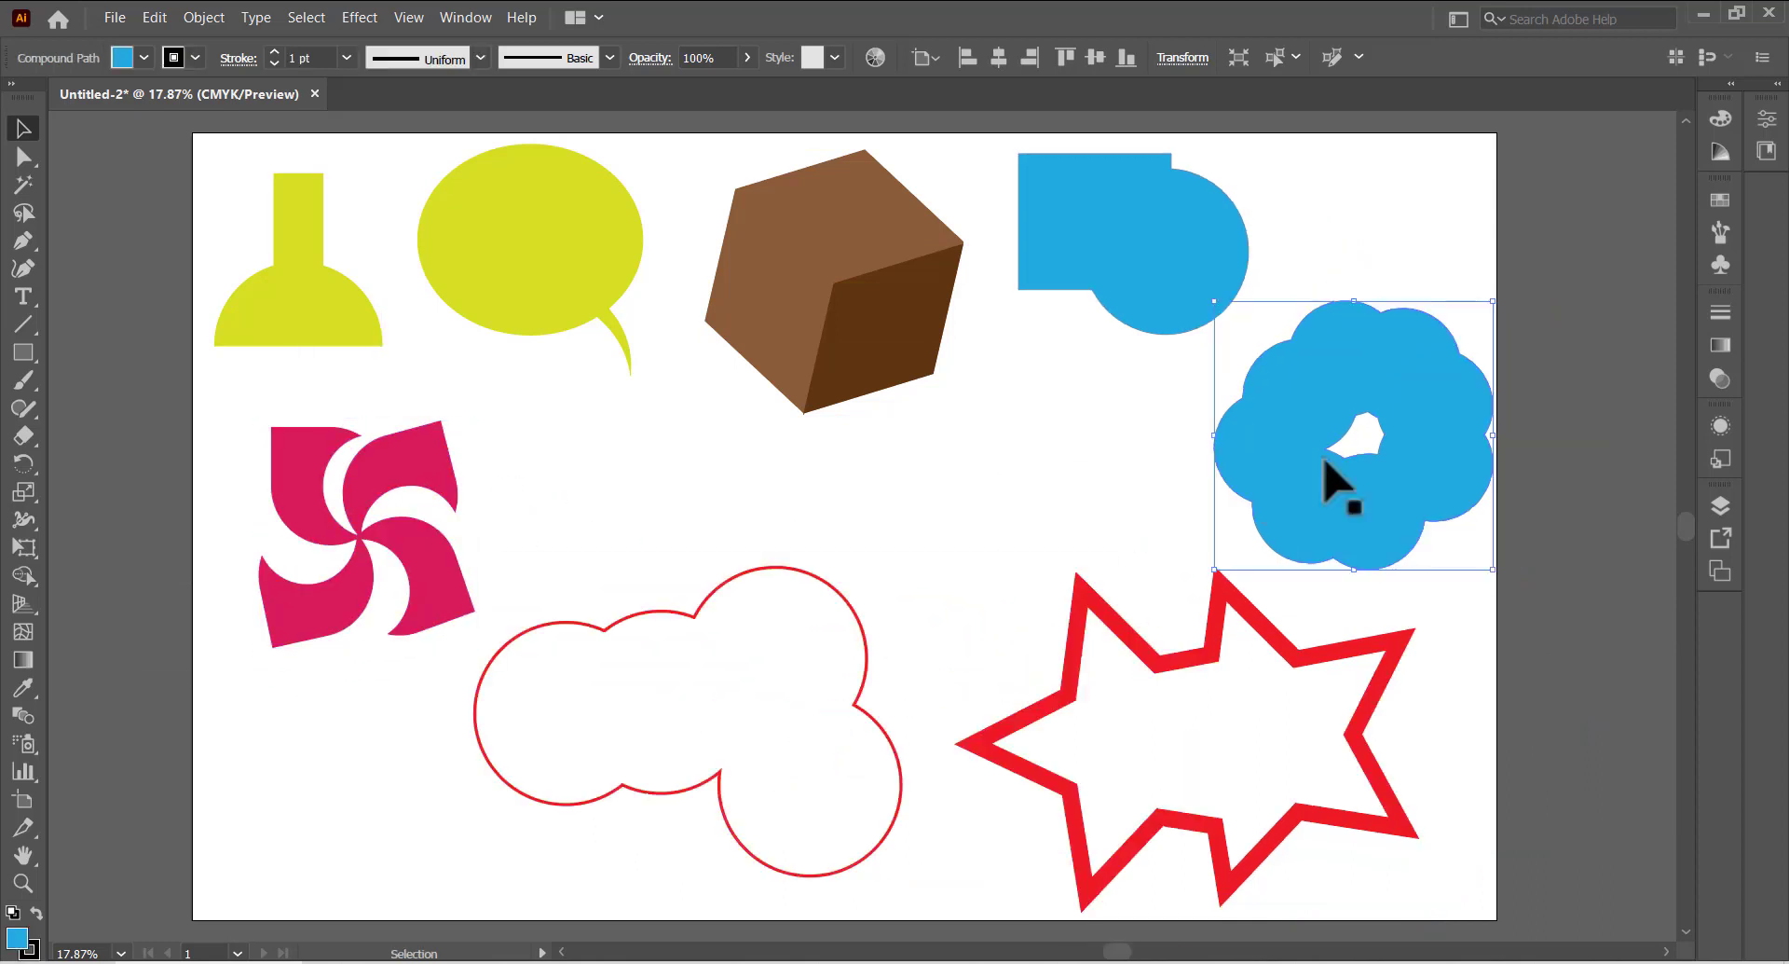